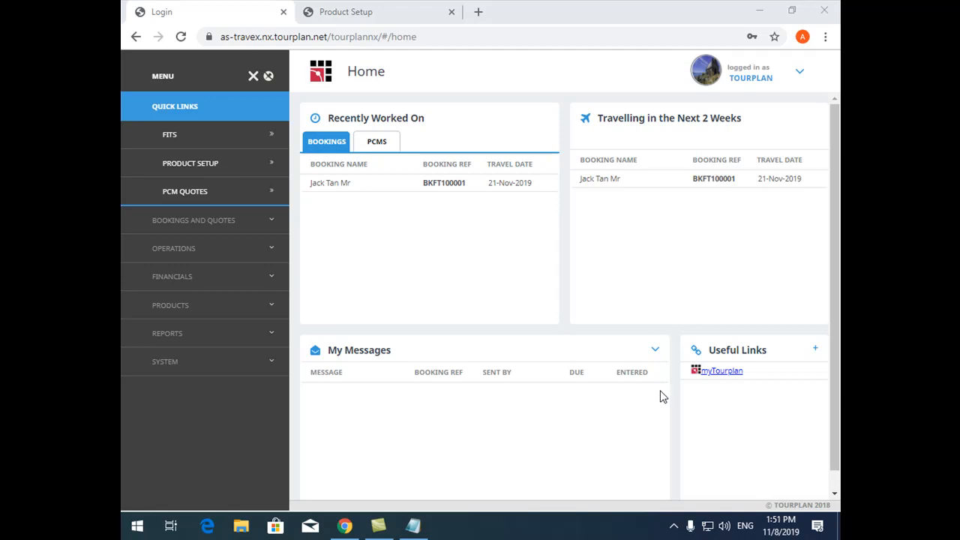
Open Product Utilities from the Products section and show its Code Change options
click(219, 303)
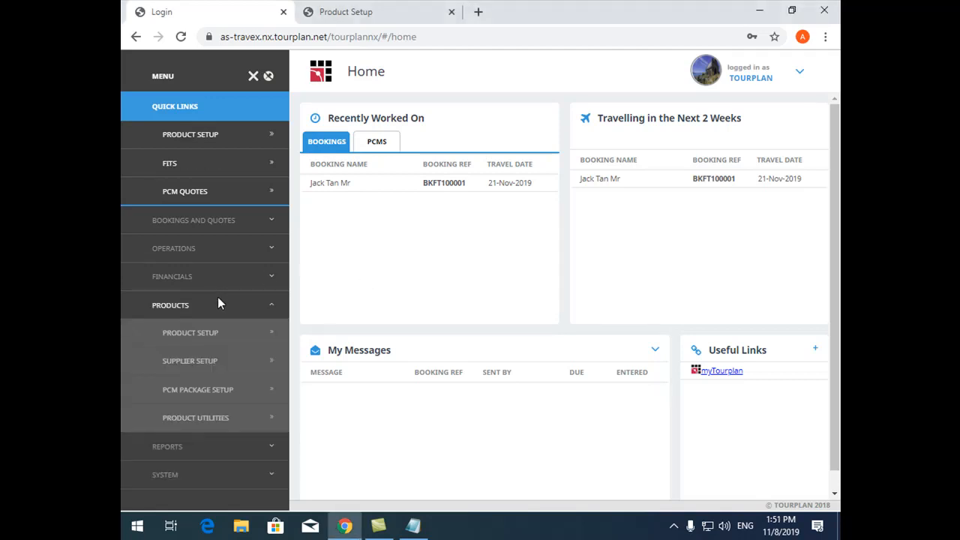
click(187, 418)
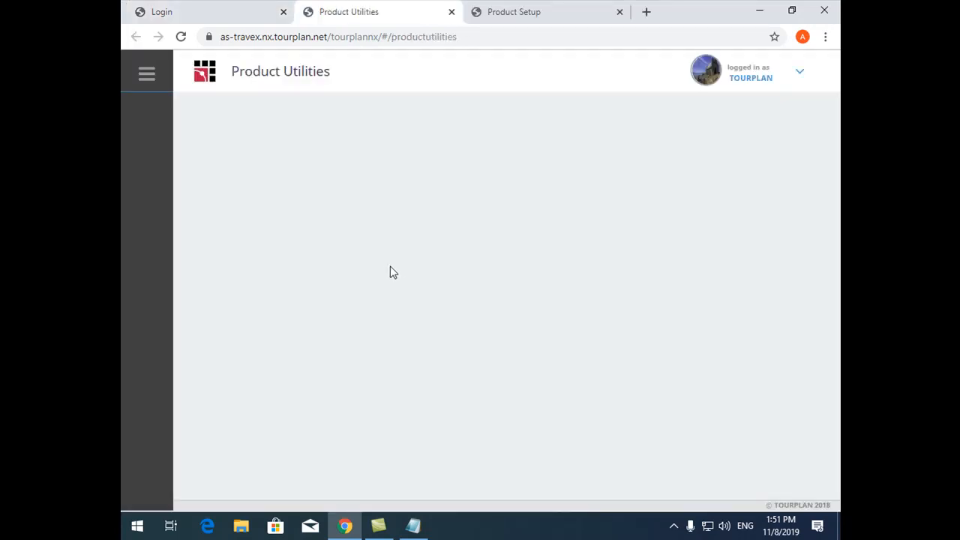
click(146, 73)
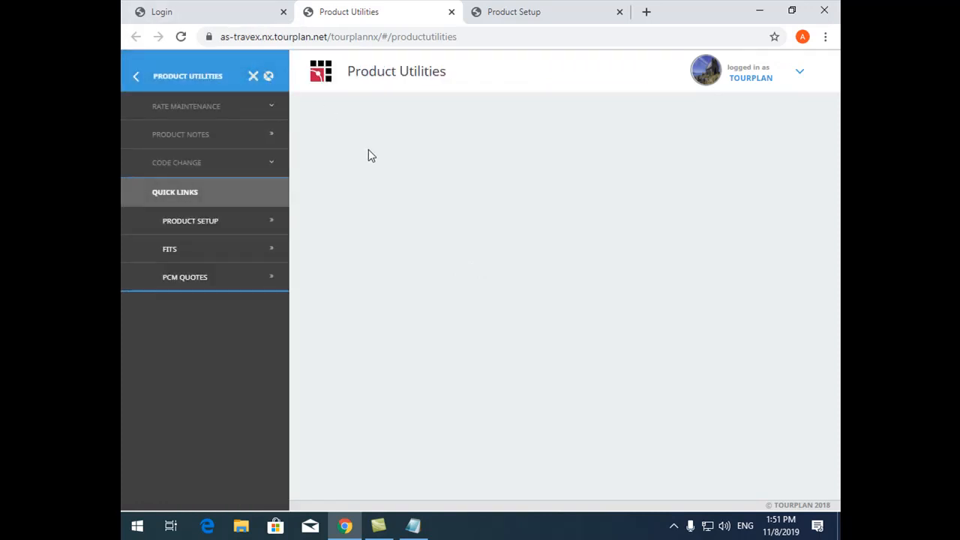
click(193, 165)
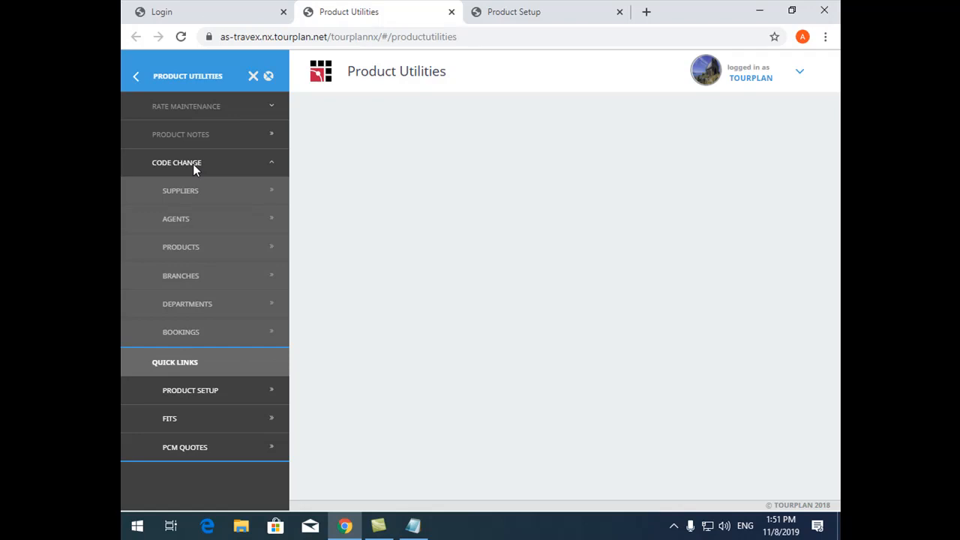
Open the creditor record of The Tubkaak Boutique Resort by searching for TUB, and check its creditor code
click(192, 11)
click(200, 276)
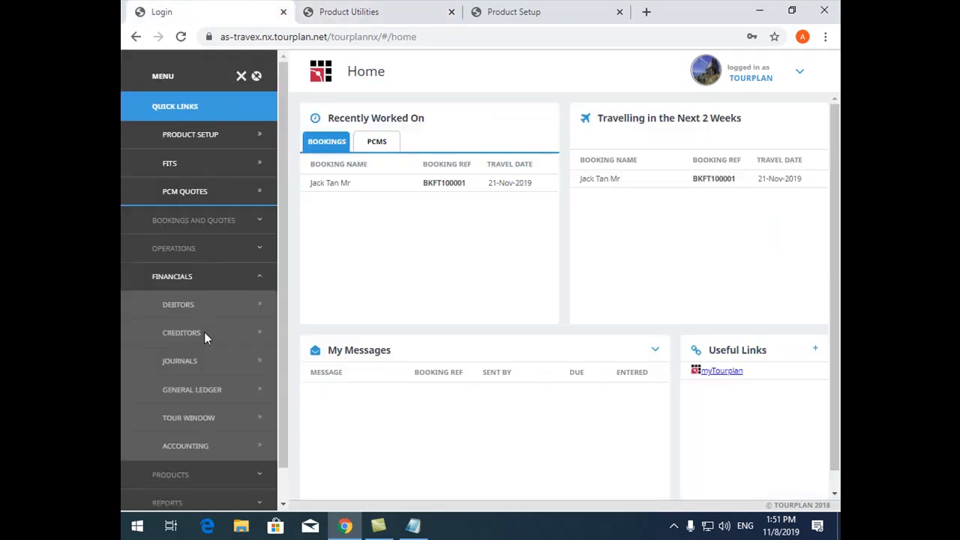
click(204, 333)
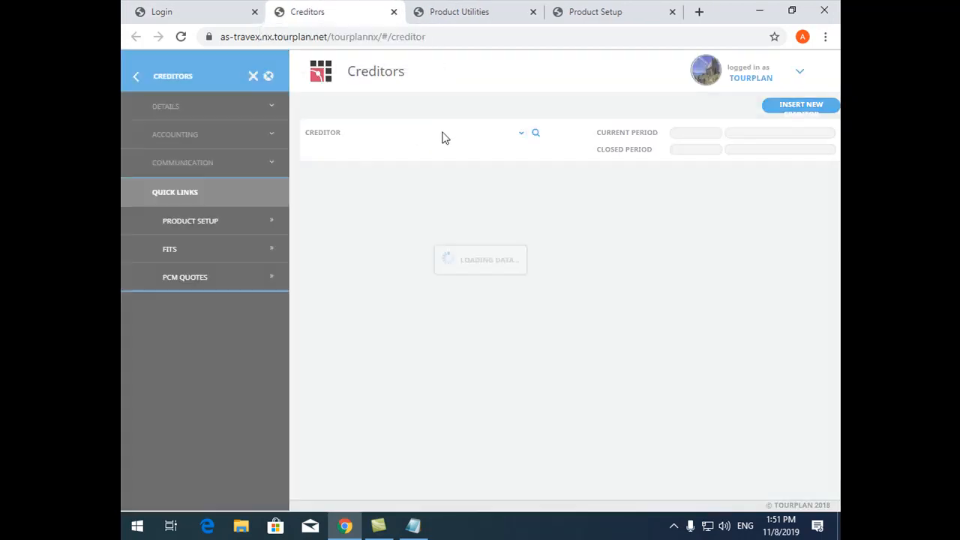
click(450, 135)
text(TUB)
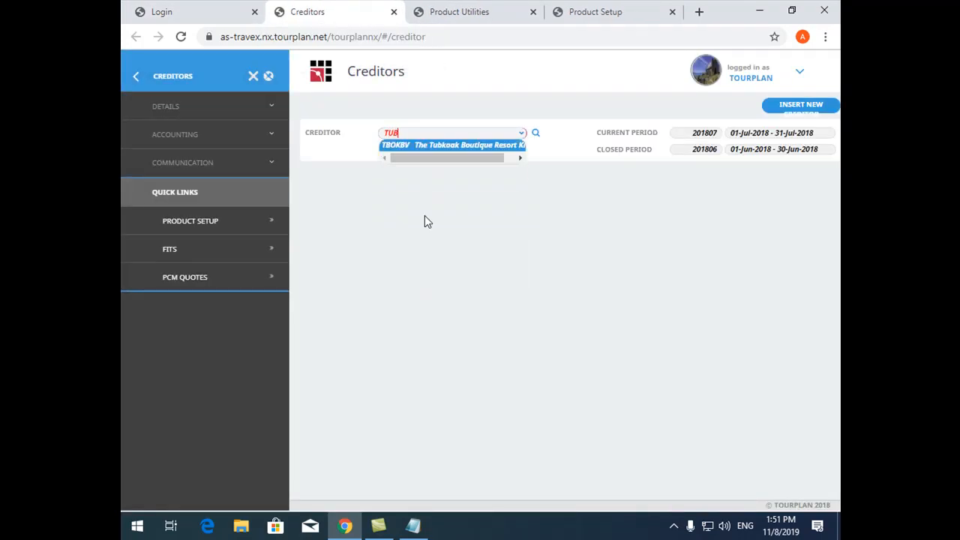
click(468, 146)
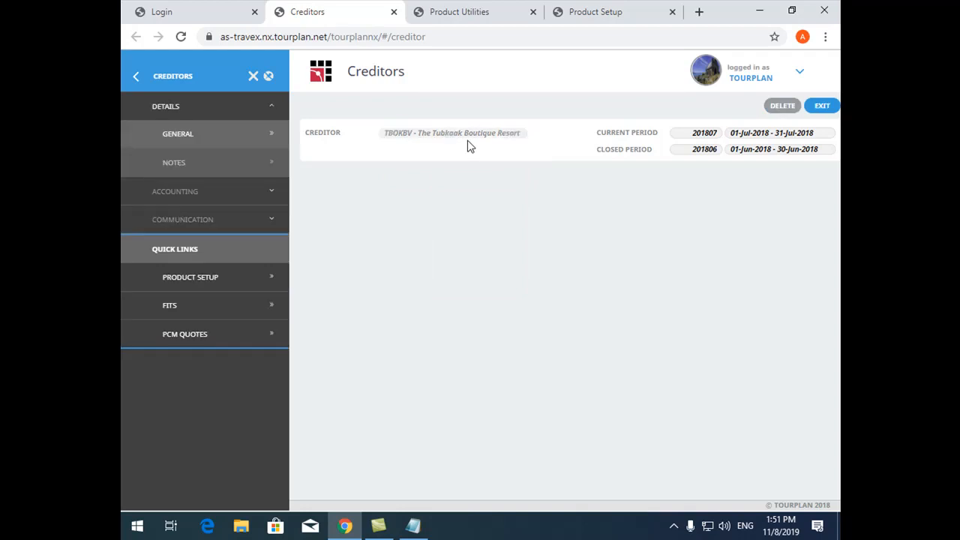
double_click(398, 135)
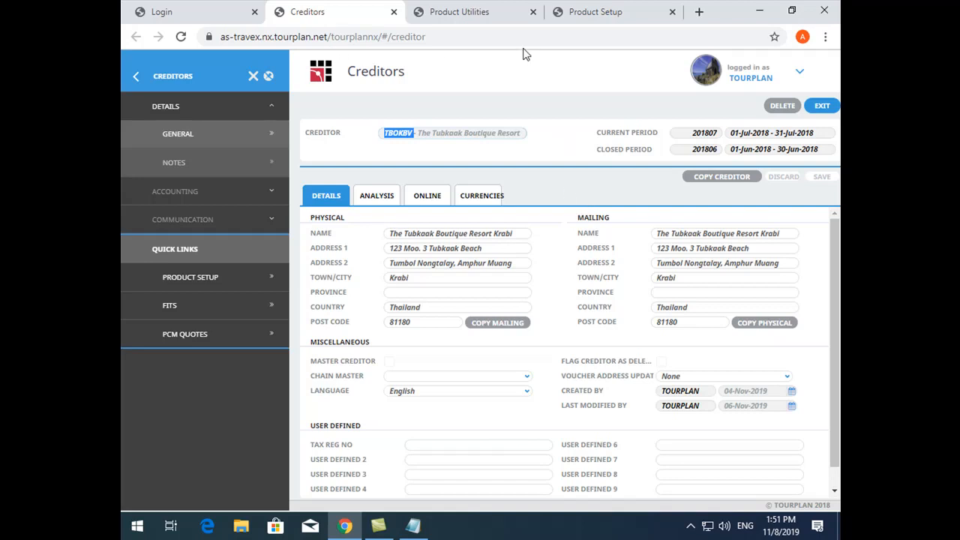
Open the supplier code change in Product Utilities and search for suppliers whose name contains TUB
click(473, 21)
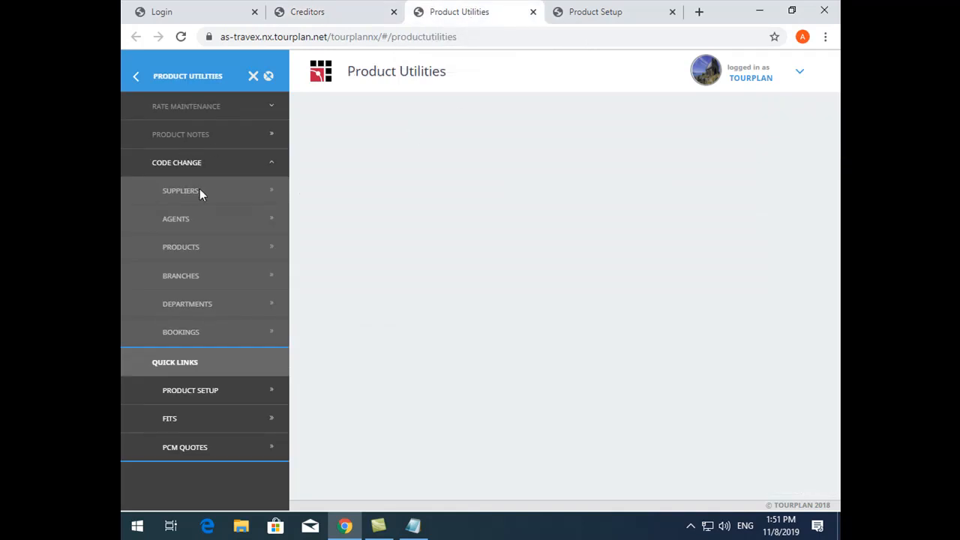
key(ctrl+plus)
key(ctrl+plus)
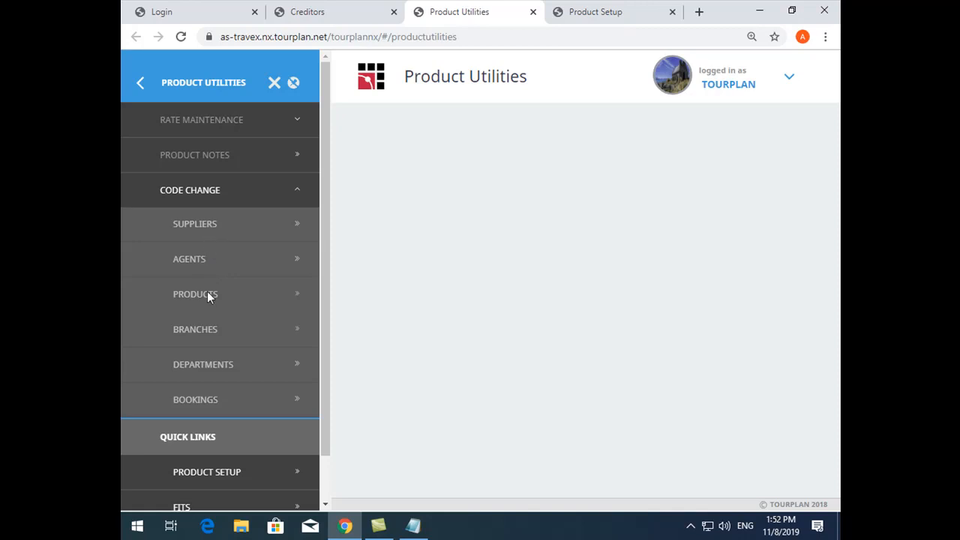
click(205, 225)
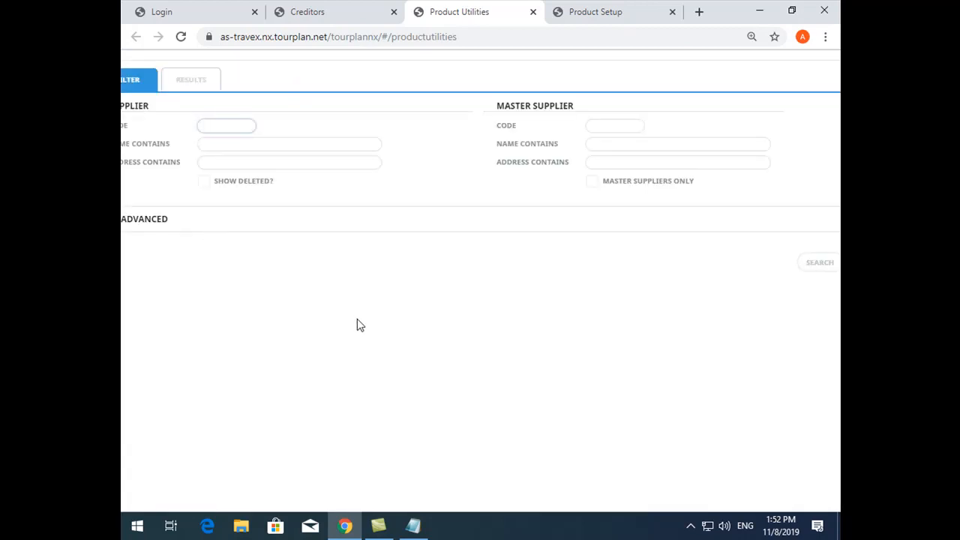
key(ctrl+minus)
key(ctrl+minus)
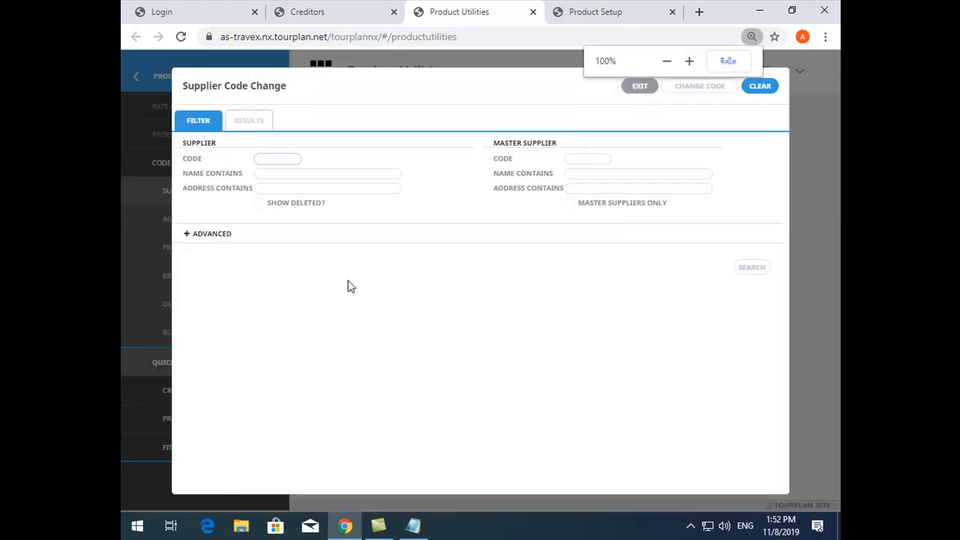
click(311, 174)
text(TUI)
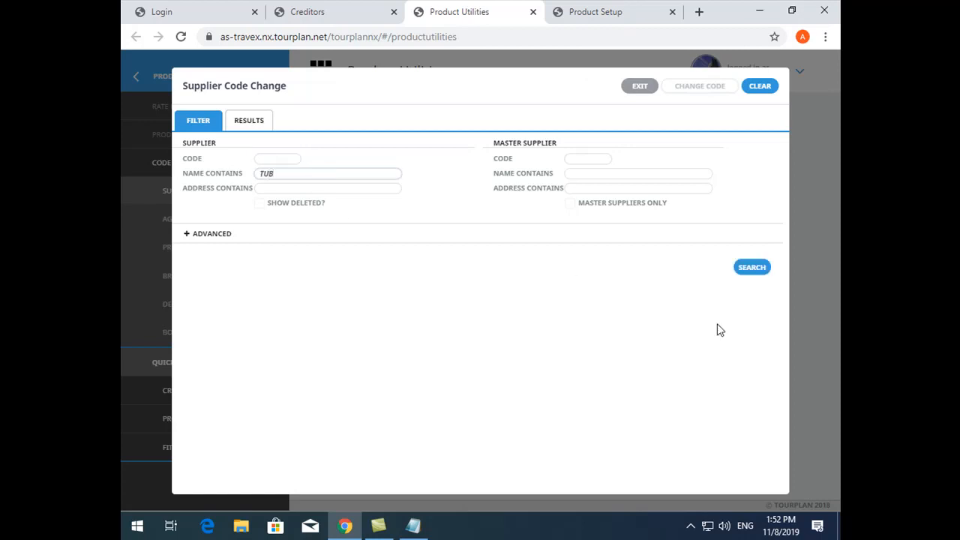
click(752, 268)
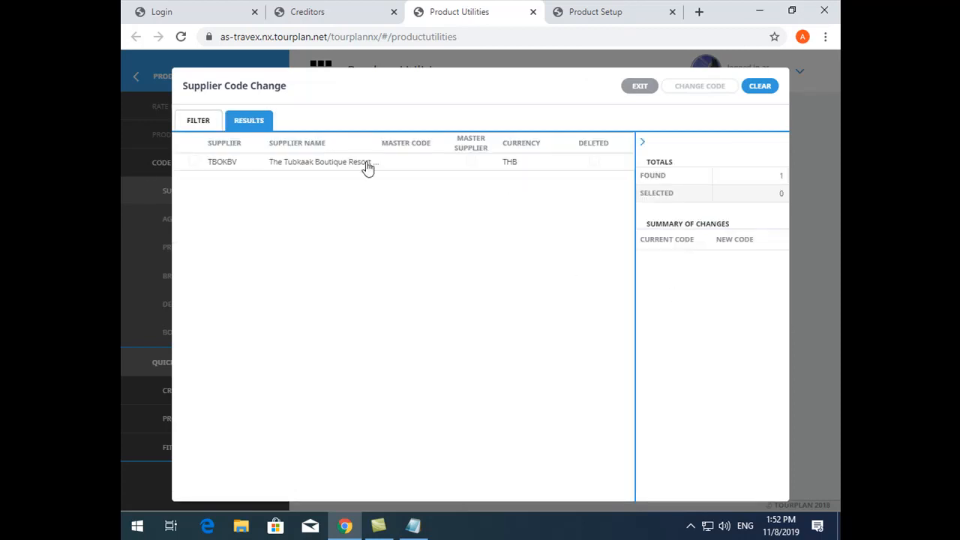
click(207, 124)
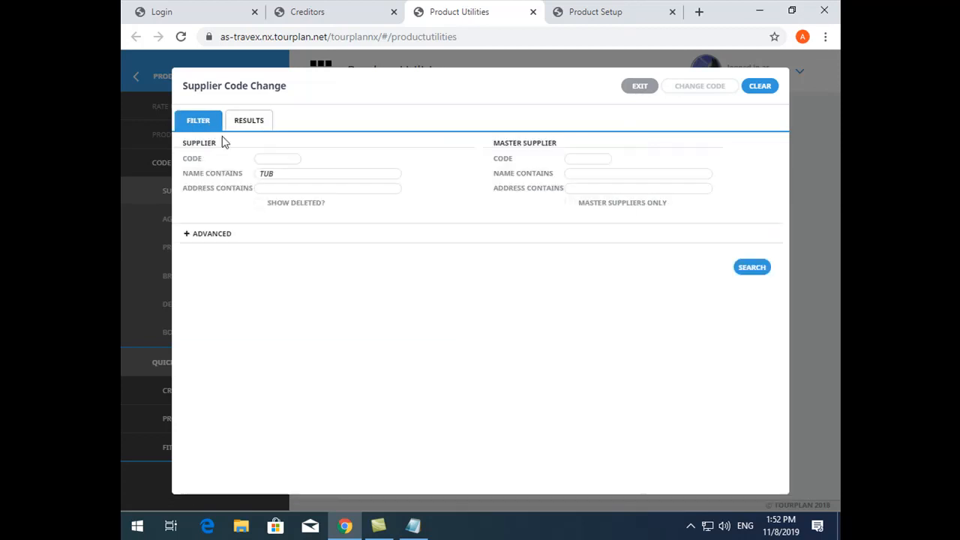
click(263, 171)
double_click(263, 172)
text(HOTEL)
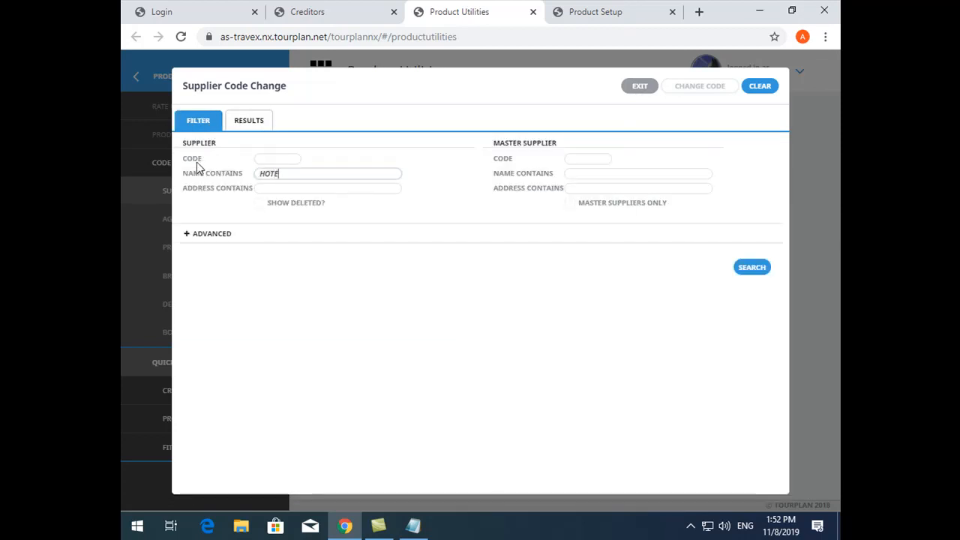
click(240, 128)
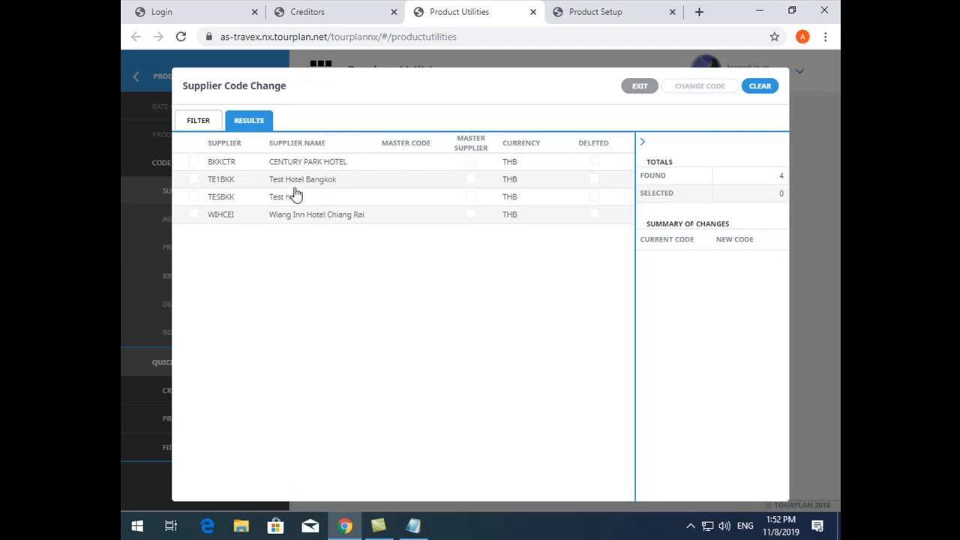
double_click(194, 216)
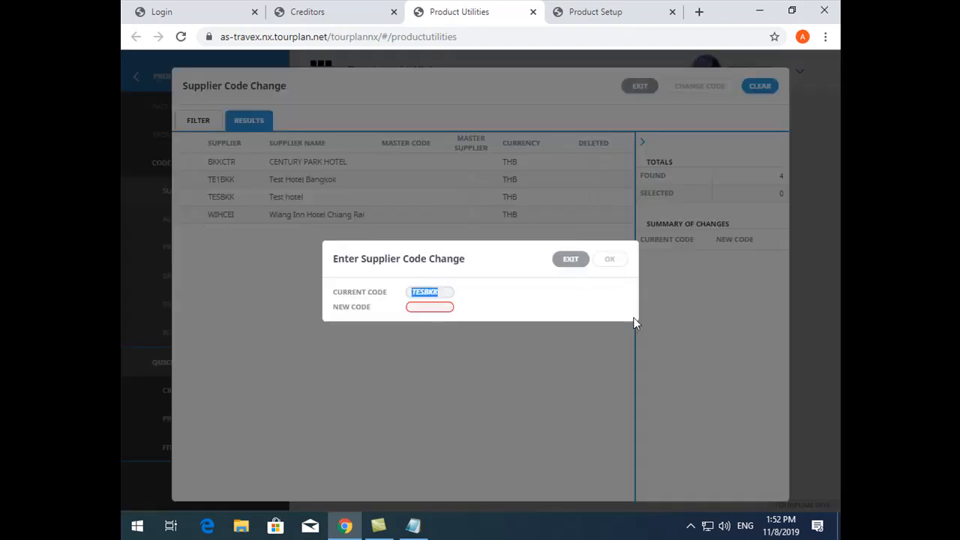
click(564, 262)
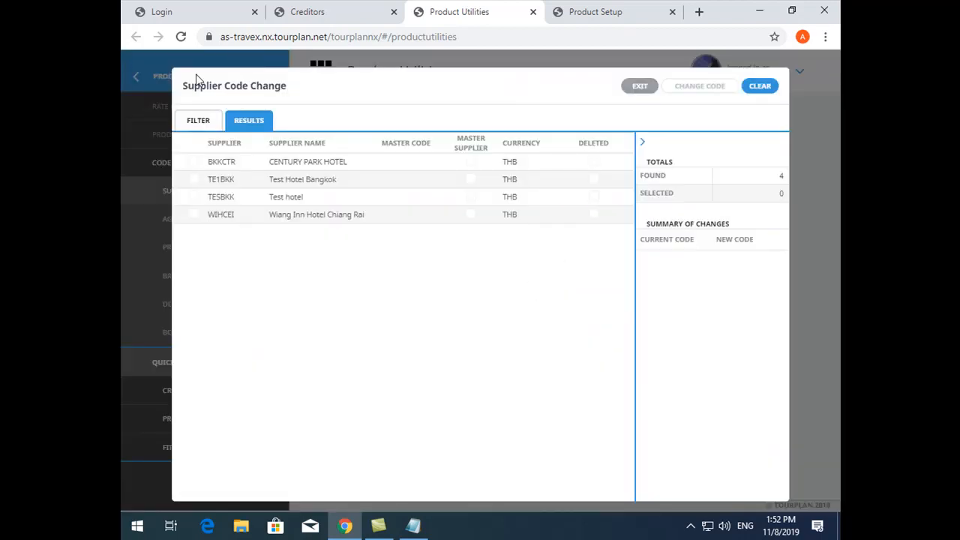
Filter the suppliers by name containing TUB again and open the code change entry for The Tubkaak Boutique Resort
click(203, 121)
double_click(284, 174)
text(TUB)
click(249, 121)
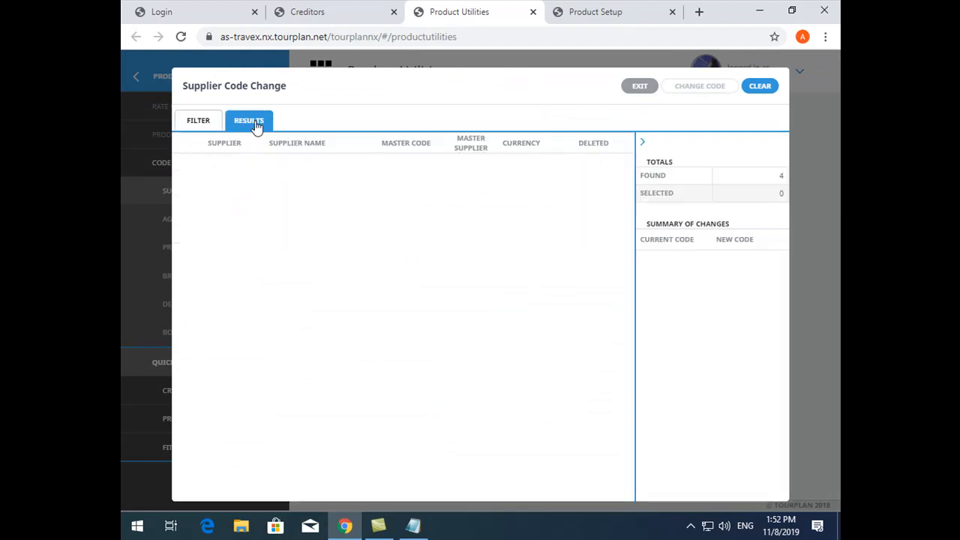
double_click(315, 165)
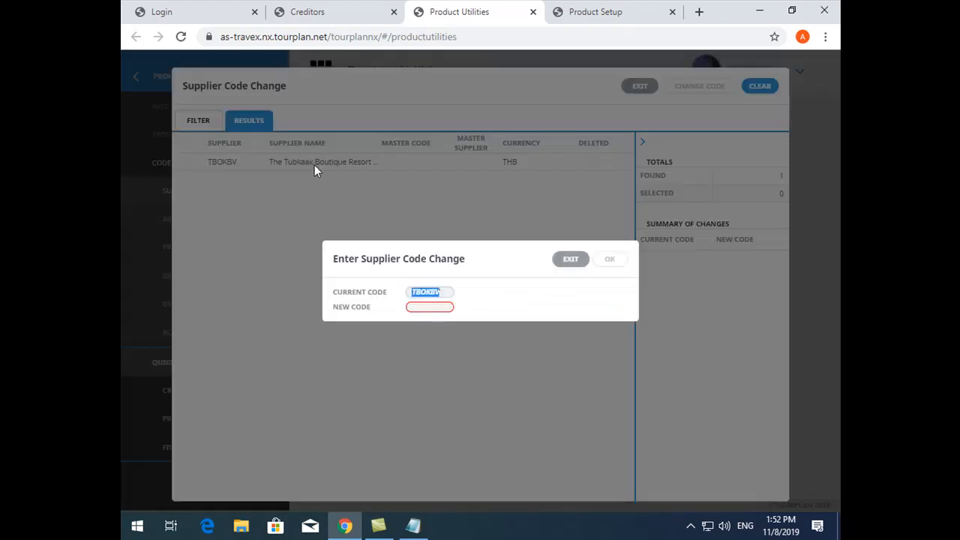
Enter TUBKBV as the new supplier code, compare it with the current code, and accept the entry
key(ctrl+plus)
key(ctrl+plus)
click(401, 312)
text(TUBKBV)
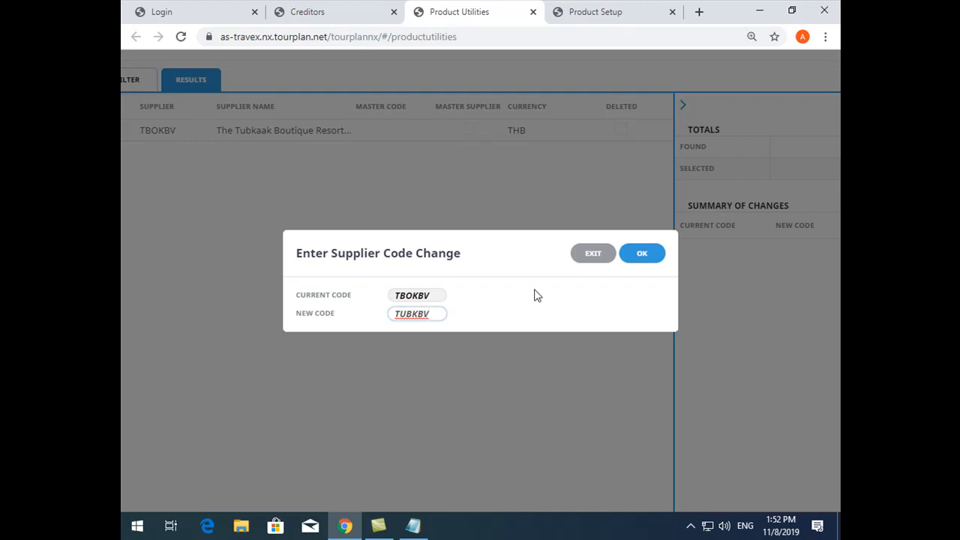
double_click(423, 295)
click(406, 315)
double_click(405, 315)
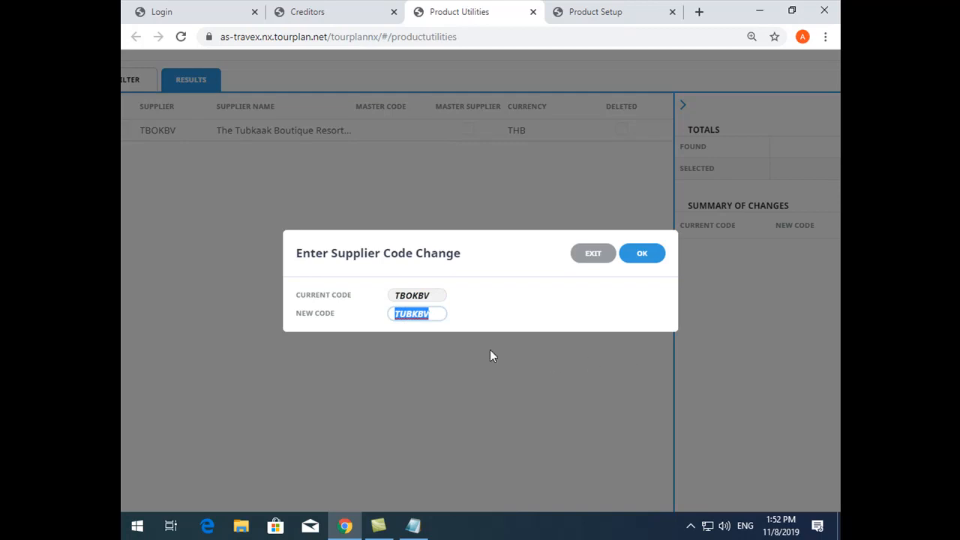
double_click(414, 295)
click(417, 314)
double_click(421, 315)
click(644, 255)
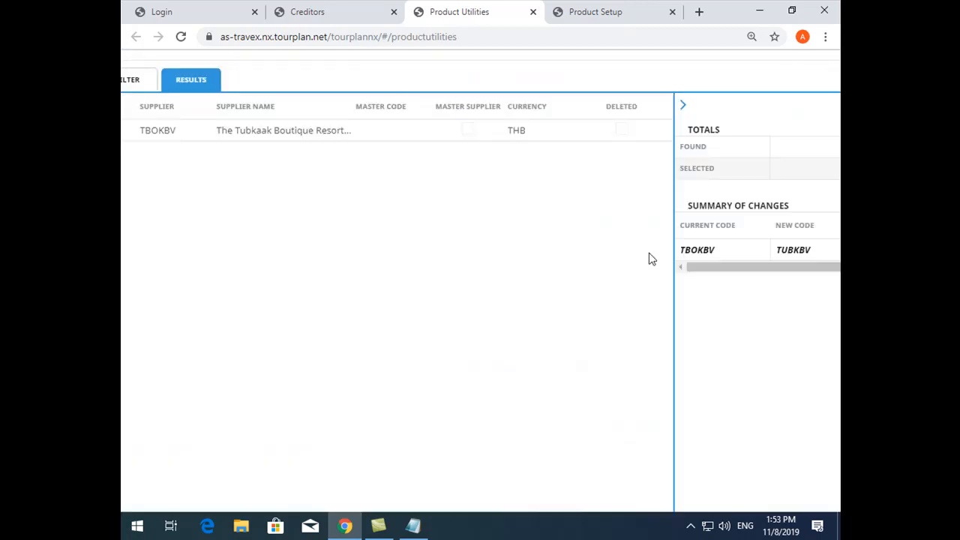
Review the new code in the summary of changes, apply the supplier code change, and exit the supplier code change window
key(ctrl+minus)
key(ctrl+minus)
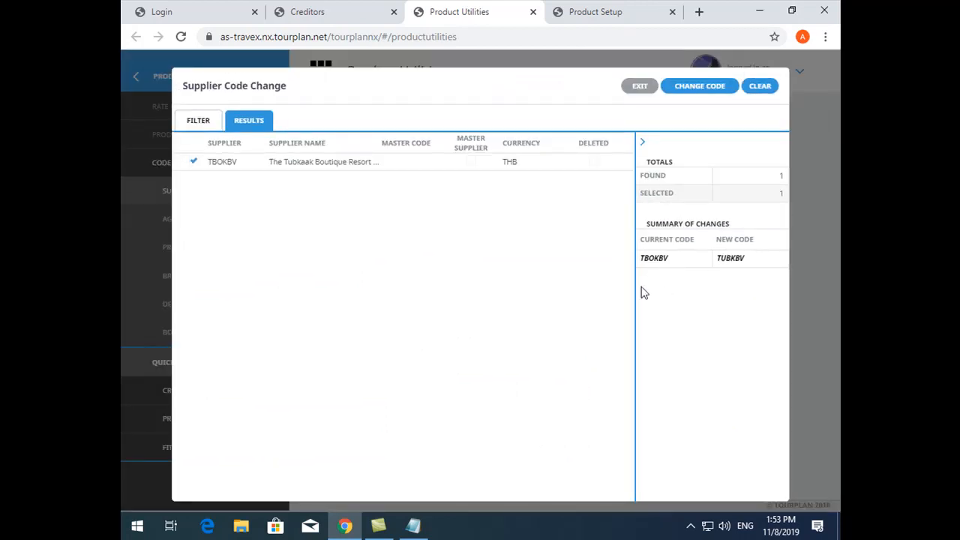
click(733, 257)
double_click(729, 257)
click(740, 260)
click(703, 95)
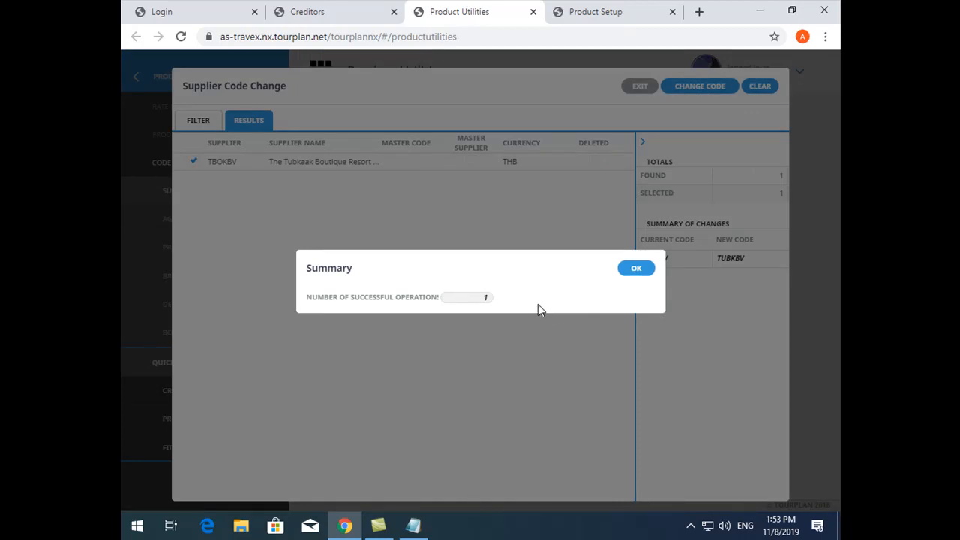
click(635, 270)
click(174, 229)
click(640, 86)
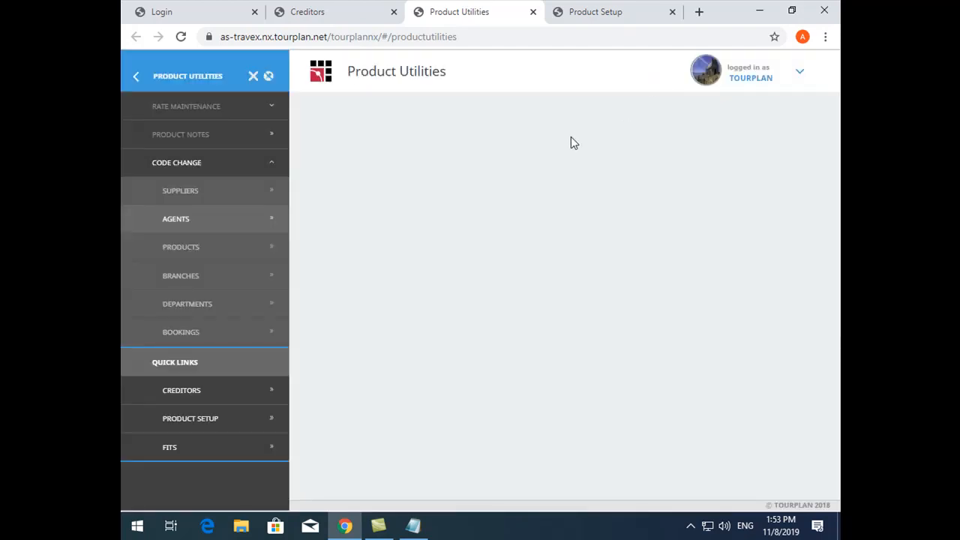
Reload the Creditors page and reopen The Tubkaak Boutique Resort by searching for tub to check its creditor code
click(367, 12)
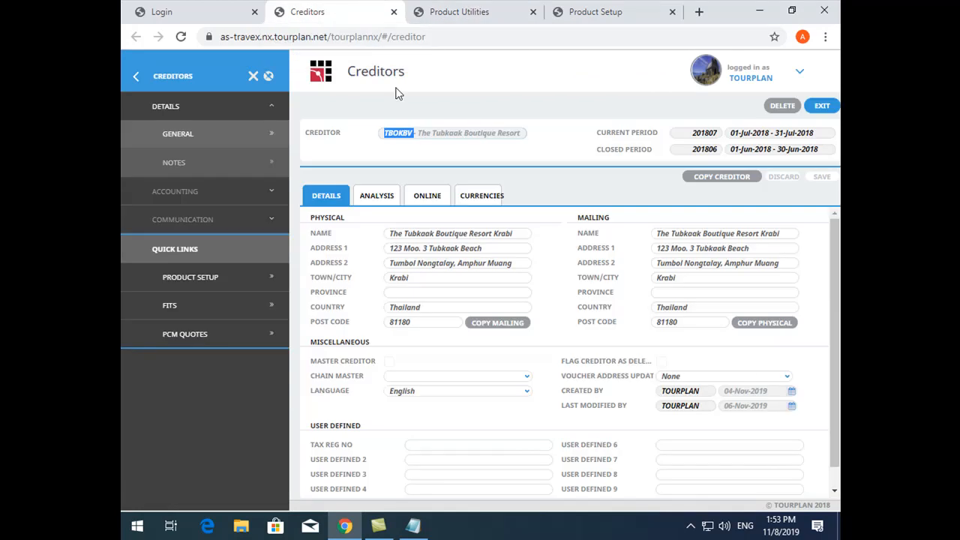
double_click(391, 141)
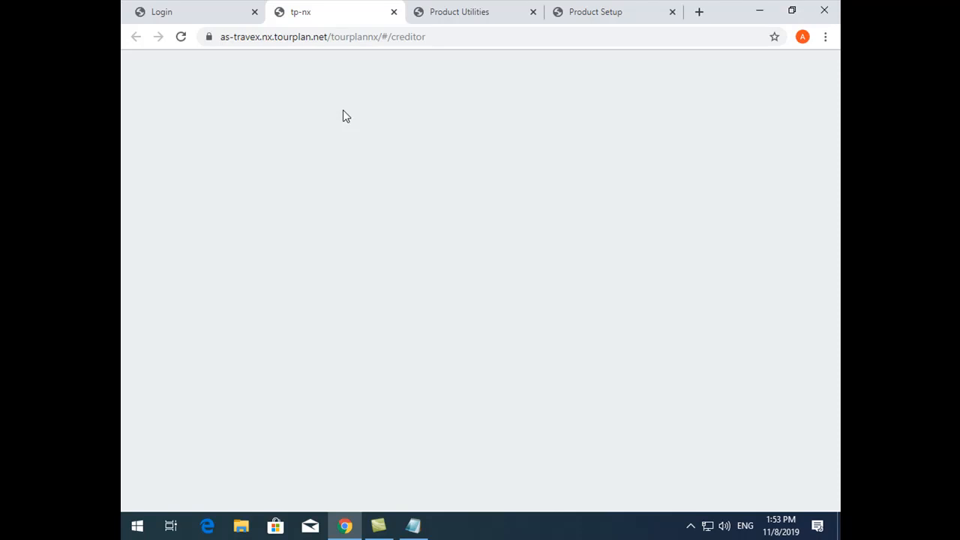
click(426, 135)
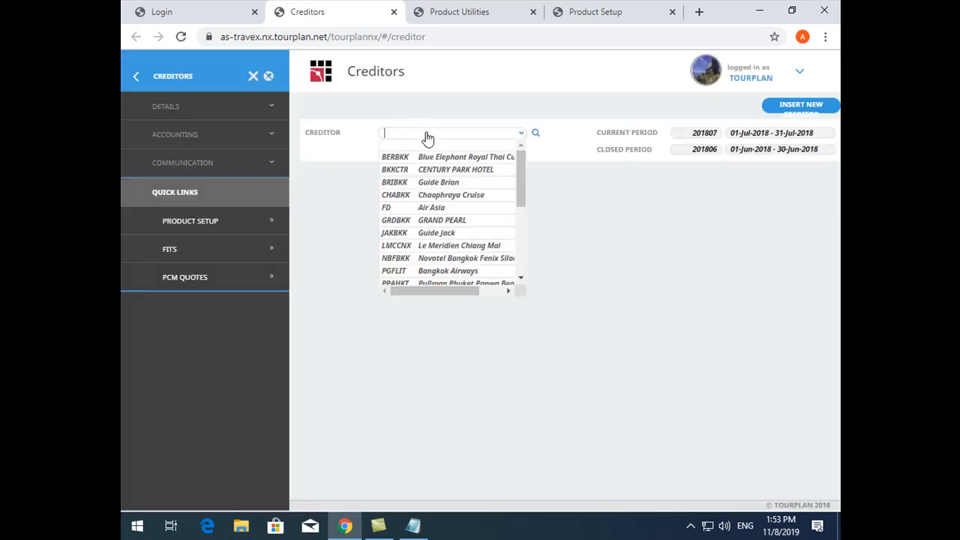
text(tub)
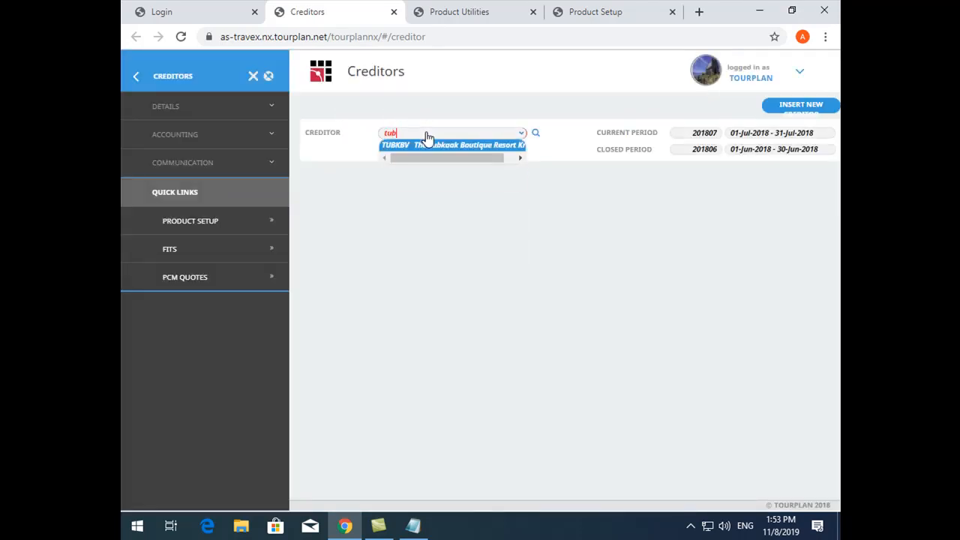
click(434, 145)
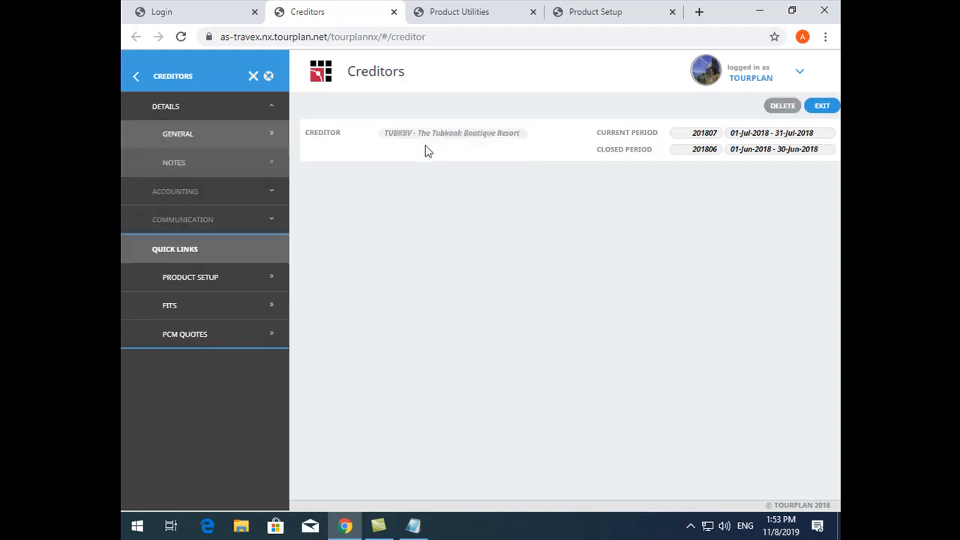
double_click(389, 137)
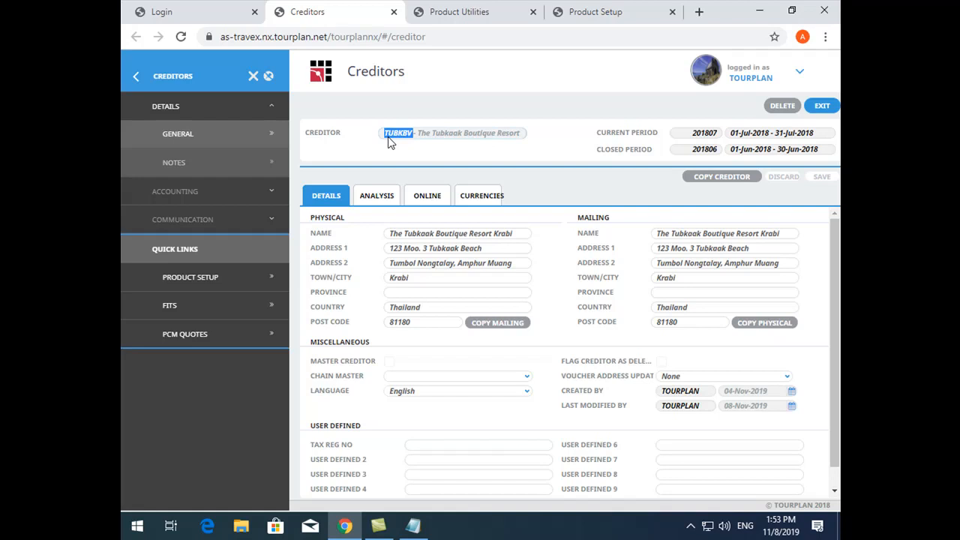
Exit the creditor record and search the Creditors list for tub again to check the resort's code
click(815, 110)
click(401, 137)
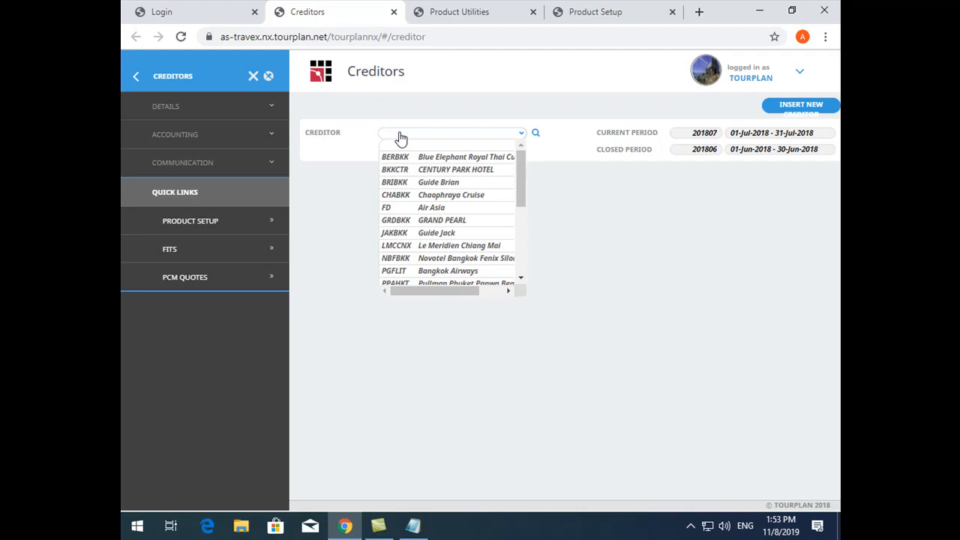
text(tub)
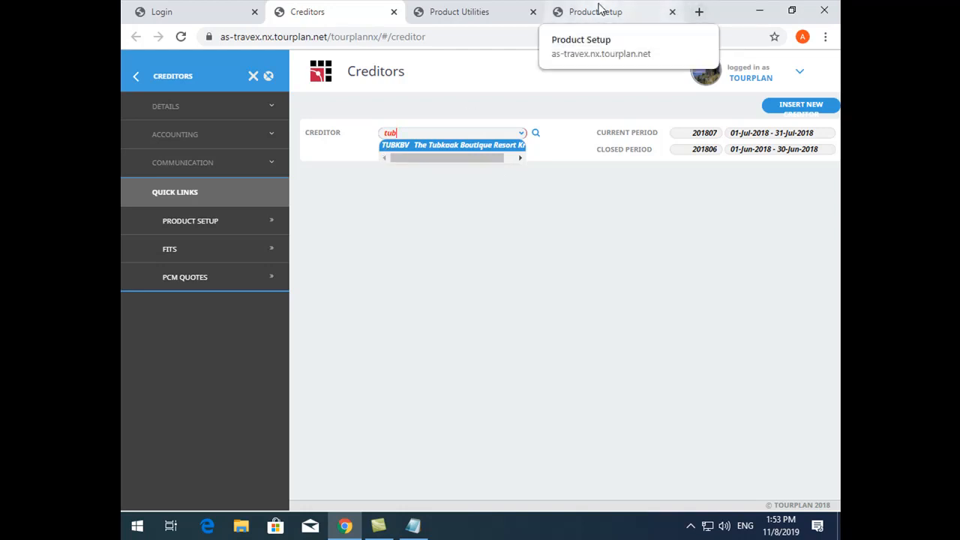
Switch to the FITs booking, open its itinerary, and check the supplier code in The Tubkaak Boutique Resort Krabi's service details
click(182, 14)
click(359, 186)
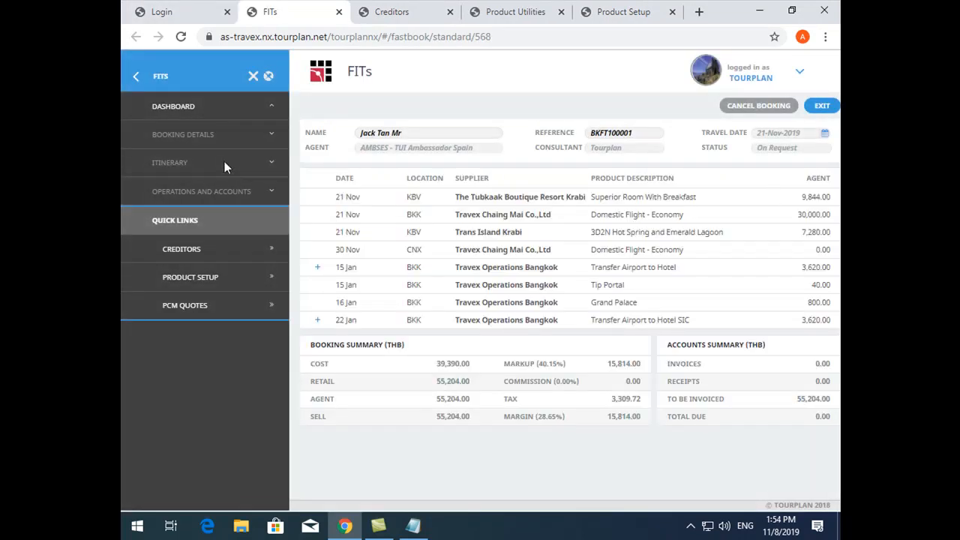
click(230, 163)
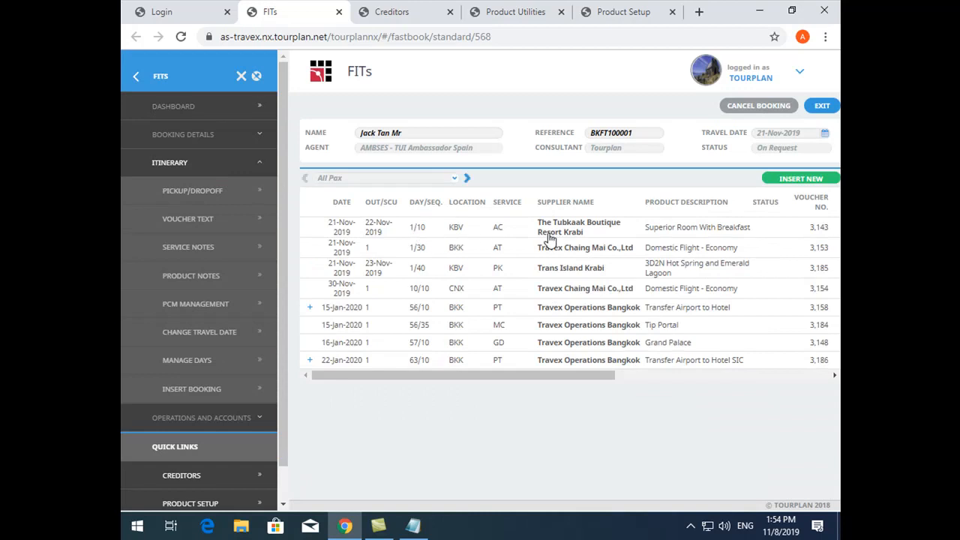
click(551, 237)
double_click(276, 245)
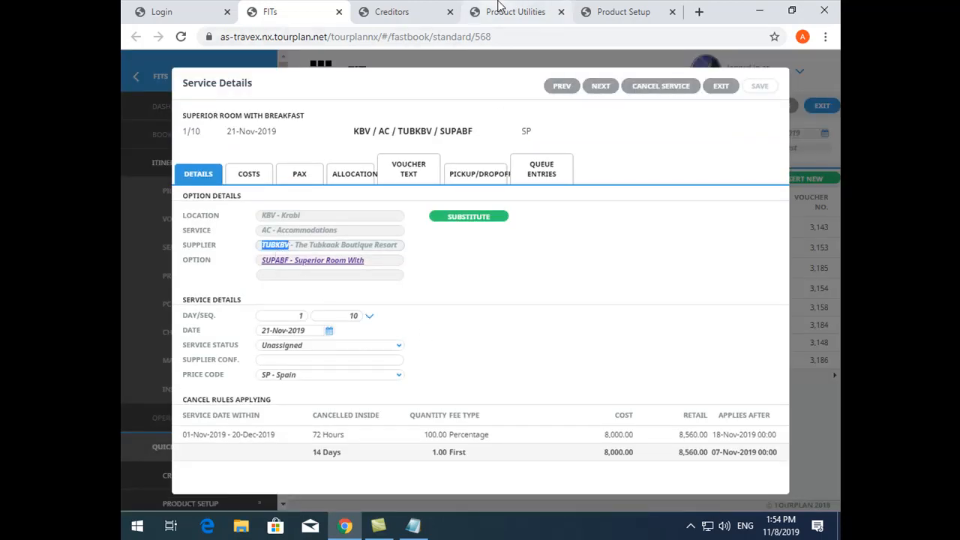
Go past Creditors to Product Utilities, collapse the code change options, and open the product notes filter
click(393, 11)
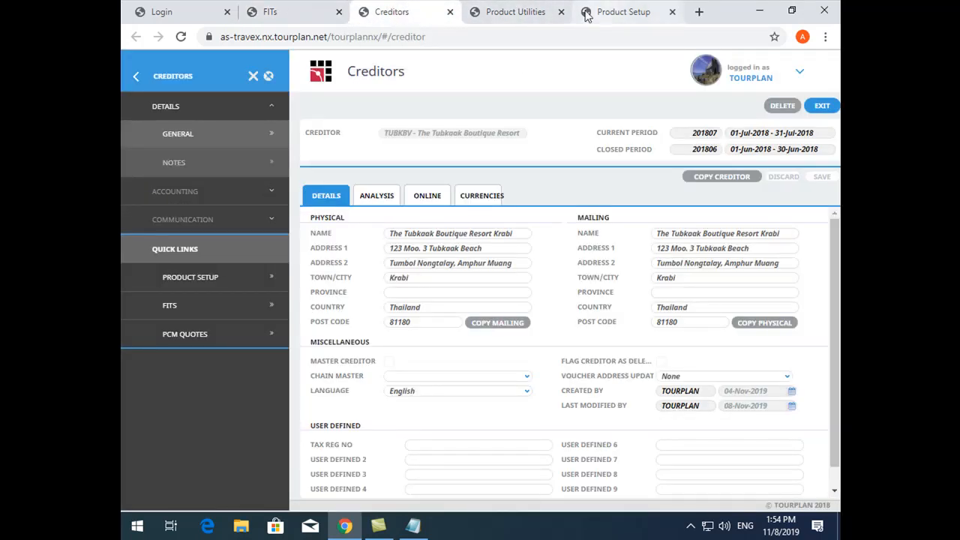
click(516, 12)
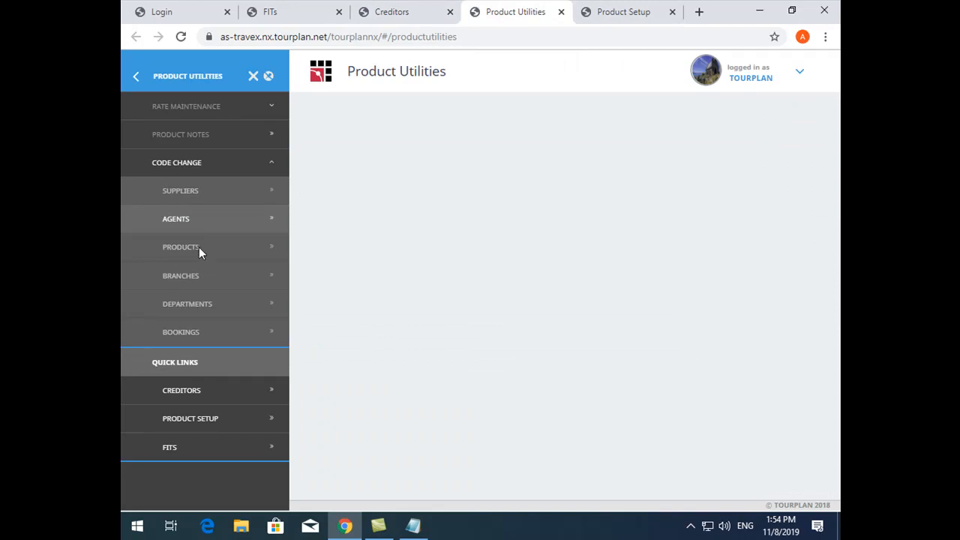
click(195, 164)
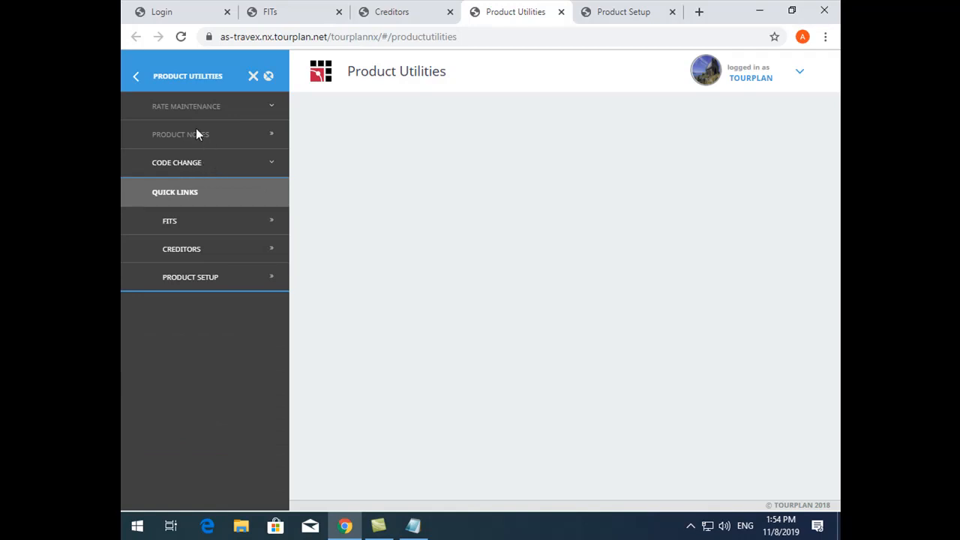
click(197, 134)
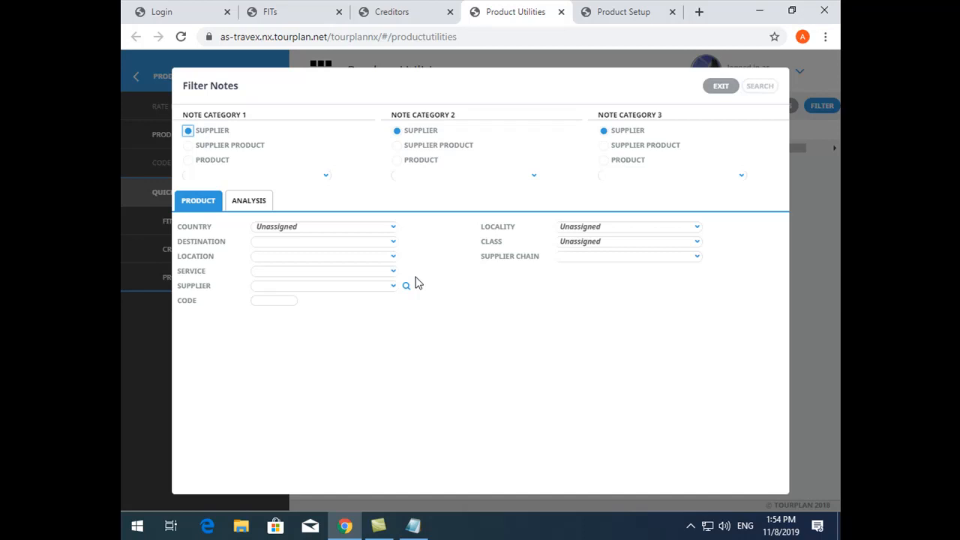
Switch to Product Setup, load The Tubkaak Boutique Resort by searching for tub, and reopen the supplier list
click(633, 12)
click(448, 140)
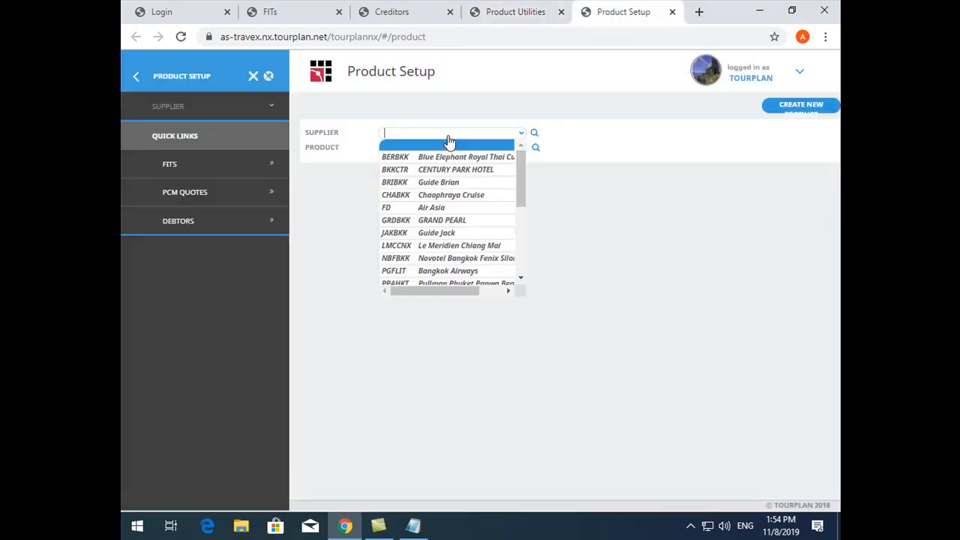
text(tub)
click(450, 143)
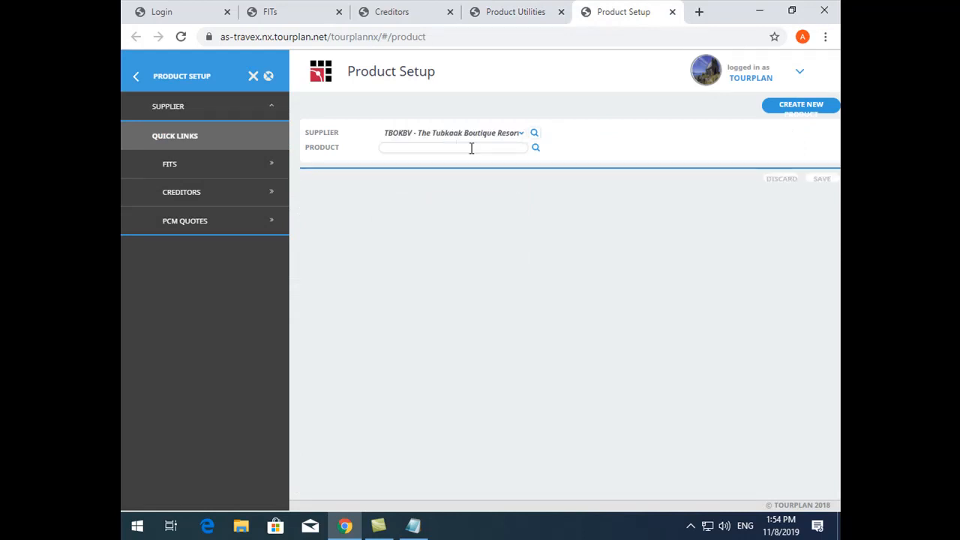
click(418, 138)
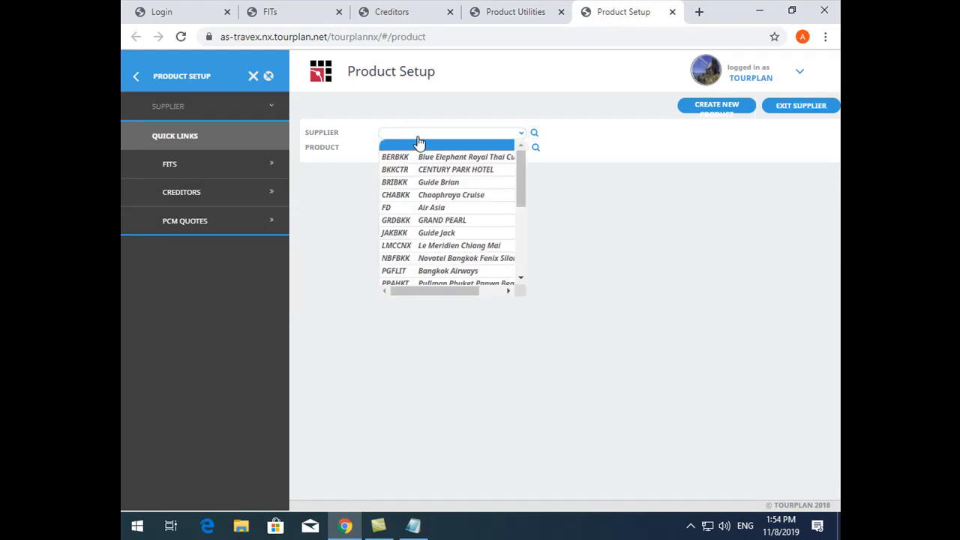
Reload Product Setup, load The Tubkaak Boutique Resort by searching for tub, and examine its supplier notes
key(F5)
click(433, 137)
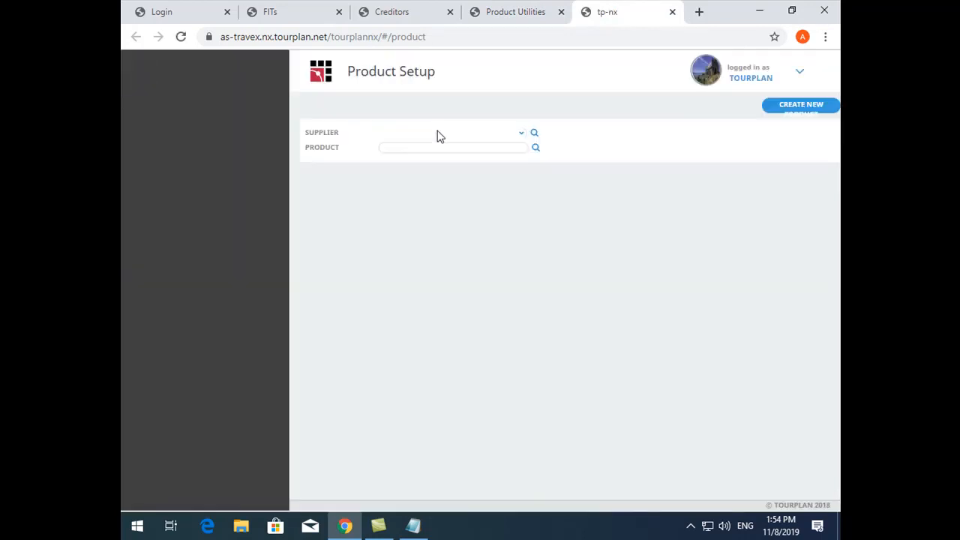
text(tub)
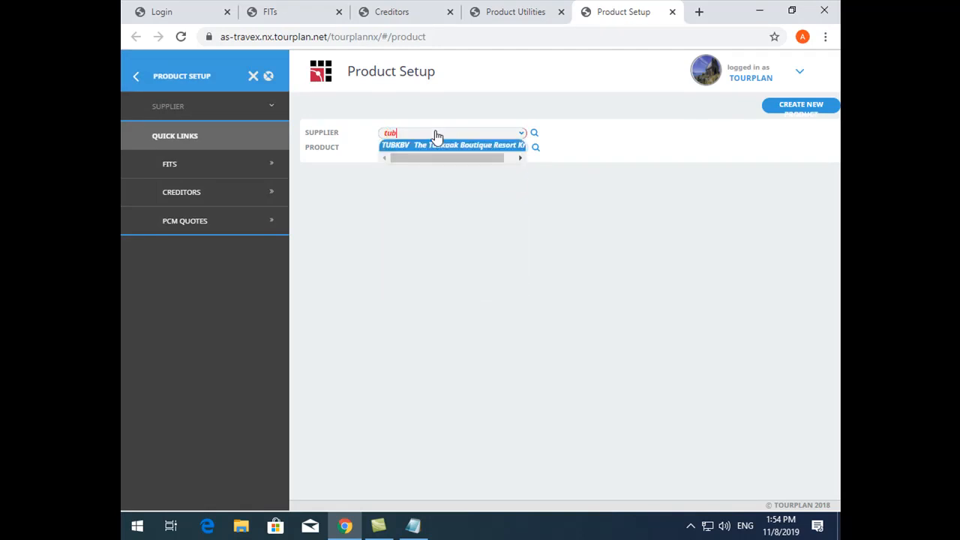
key(Return)
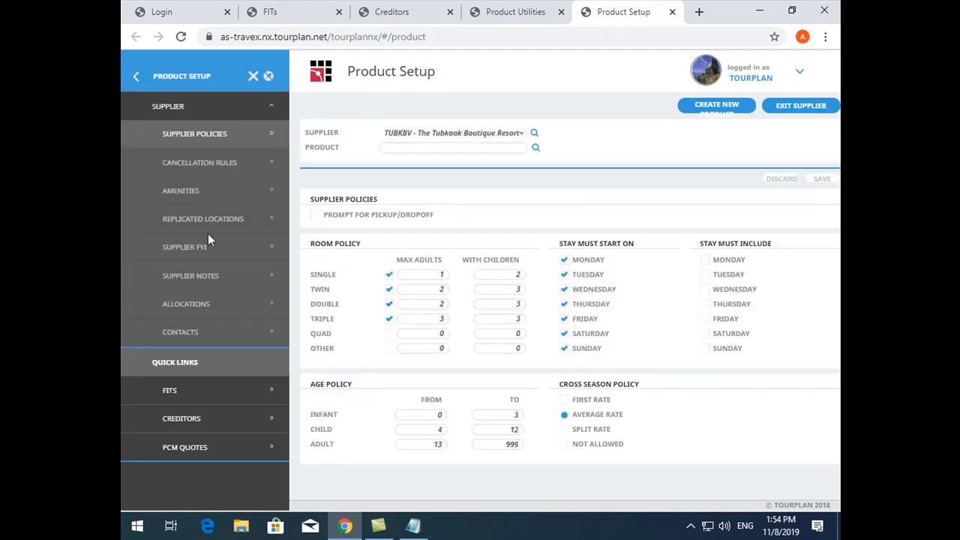
click(220, 274)
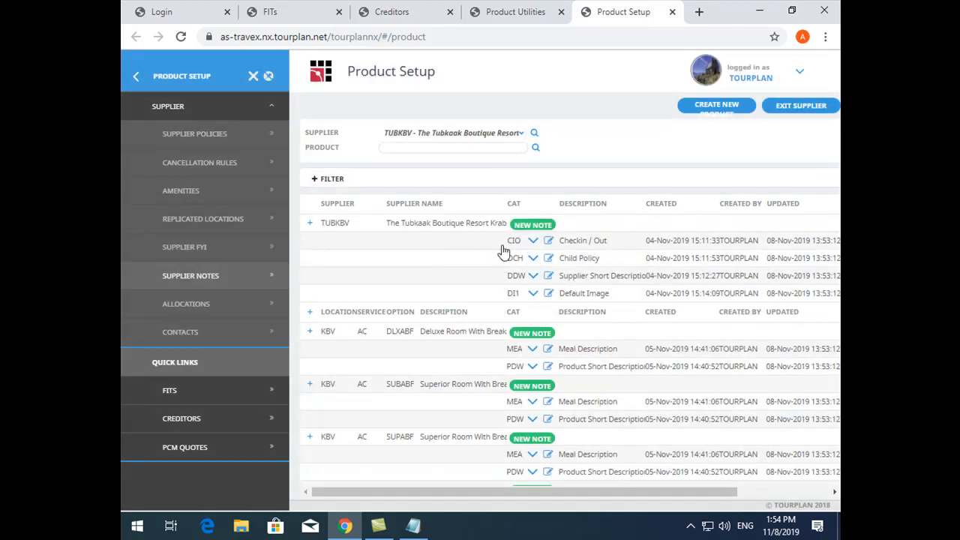
Reopen the product notes filter in Product Utilities and set the location to BKK - Bangkok and the service to AC - Accommodations
click(525, 22)
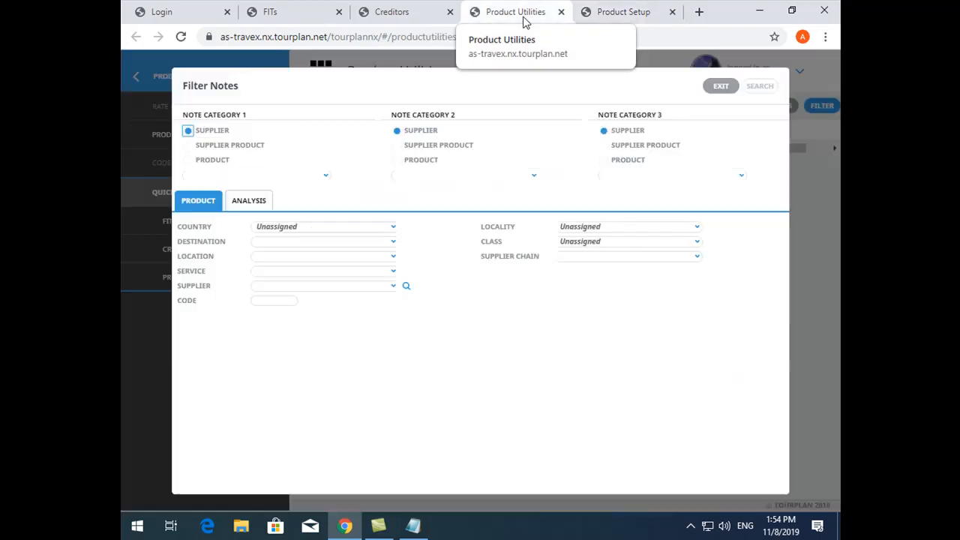
click(731, 87)
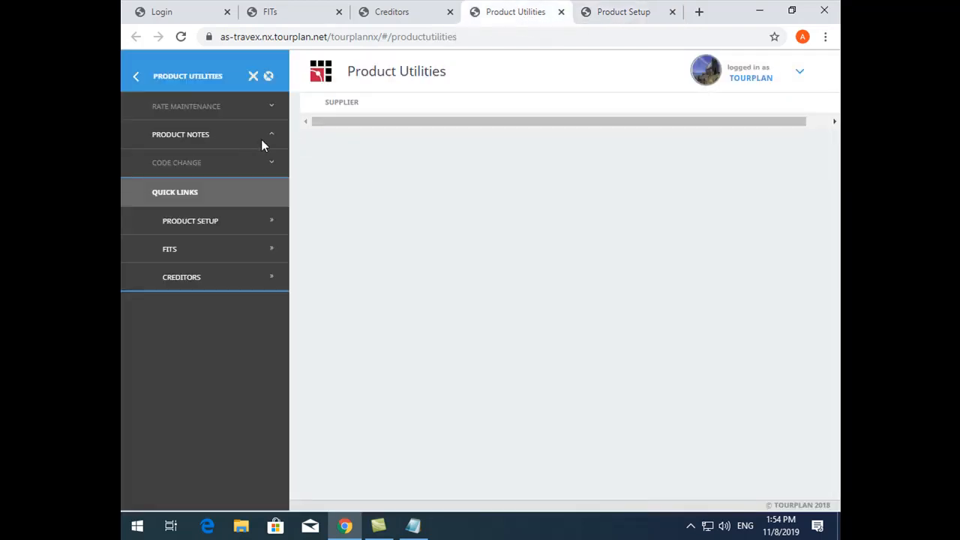
click(201, 143)
click(201, 142)
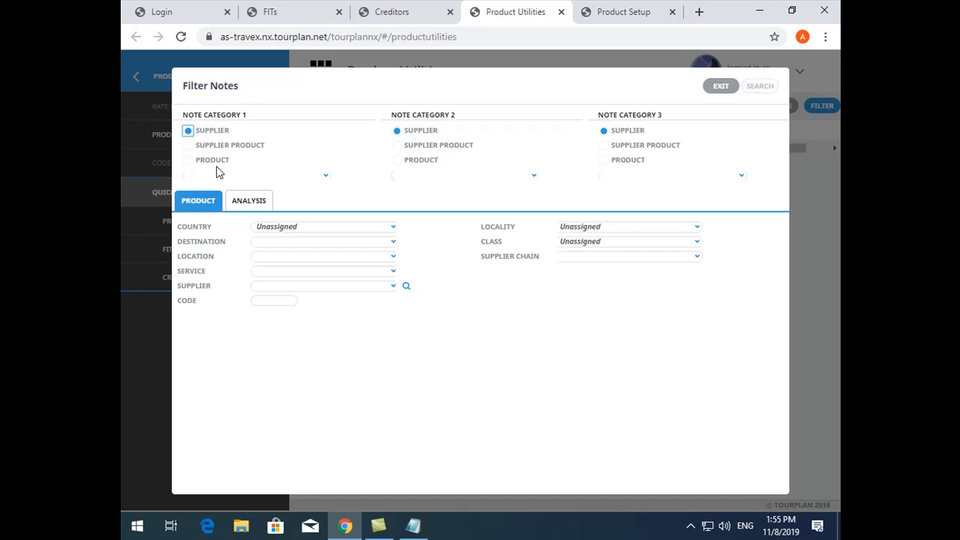
click(293, 258)
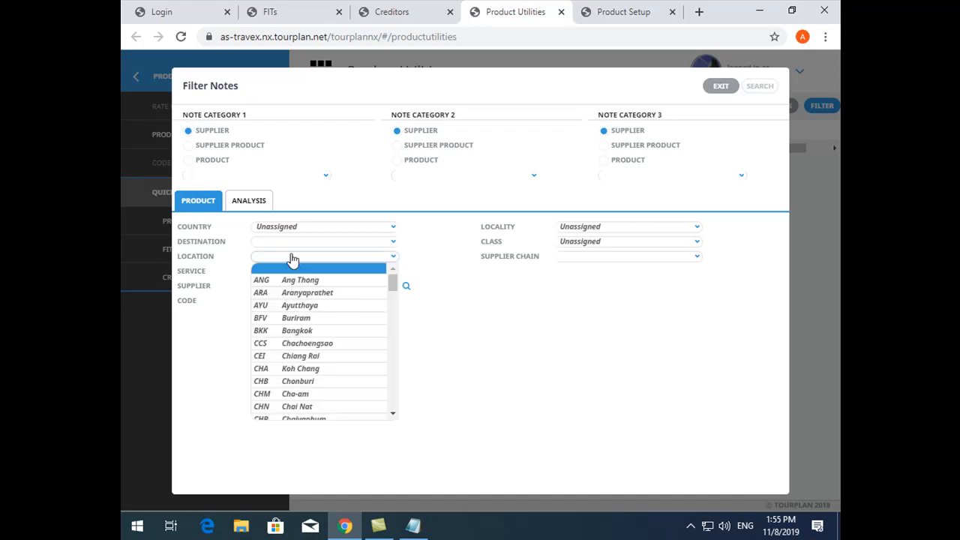
text(bk)
key(Tab)
text(ac)
key(Tab)
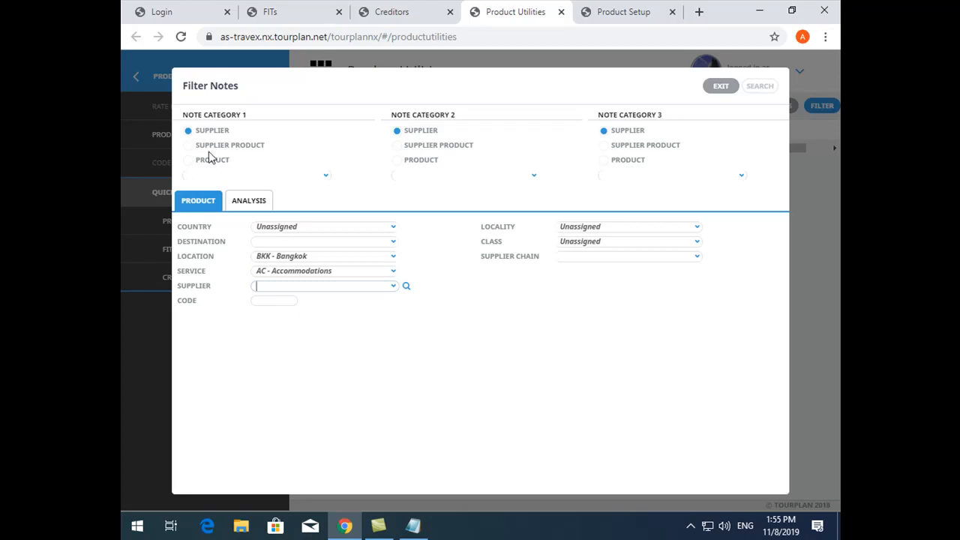
Set note category 1 to supplier product DCH - Child Policy and note category 2 to supplier product DCA - Cancellation Policy (Supplier)
click(252, 184)
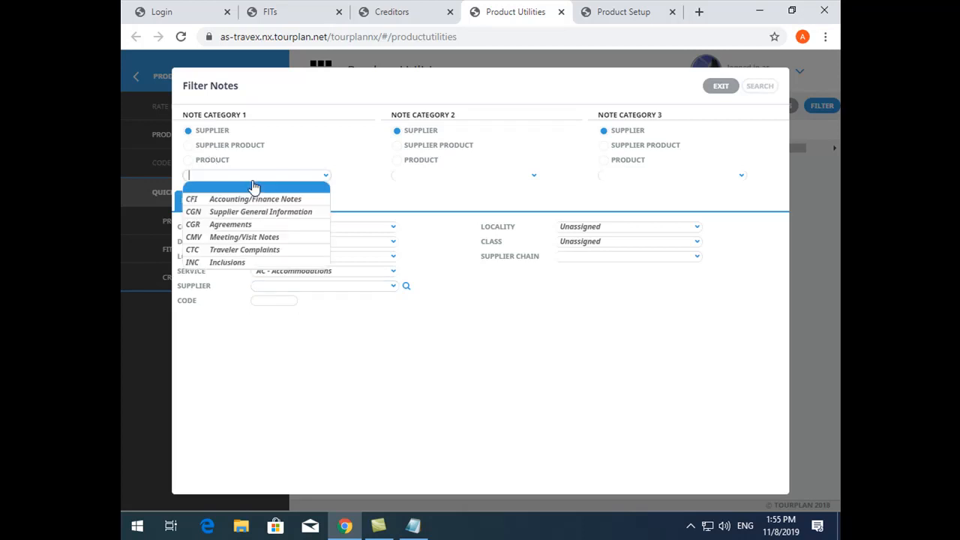
click(214, 147)
click(236, 175)
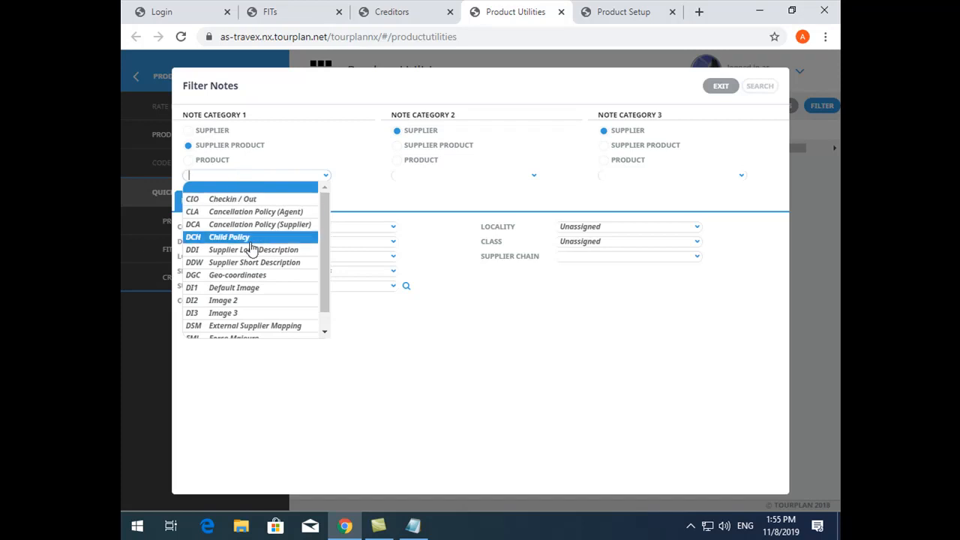
click(249, 238)
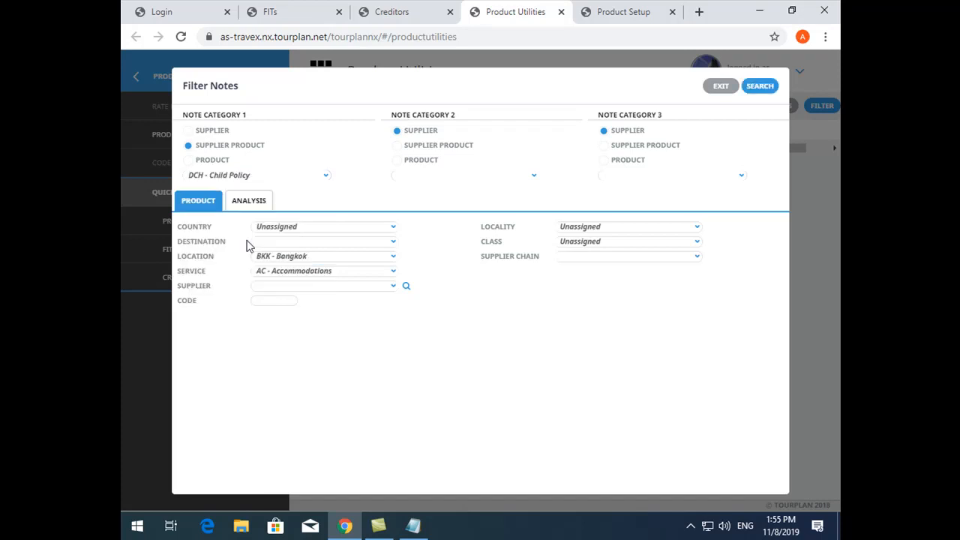
click(425, 150)
click(435, 177)
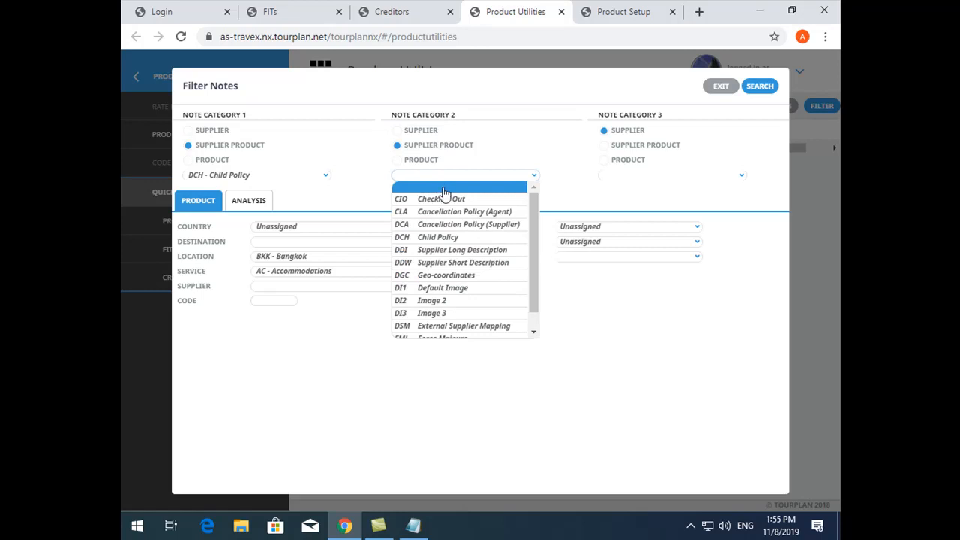
click(458, 224)
Set note category 3 to supplier product DDW - Supplier Short Description and run the notes search
click(637, 161)
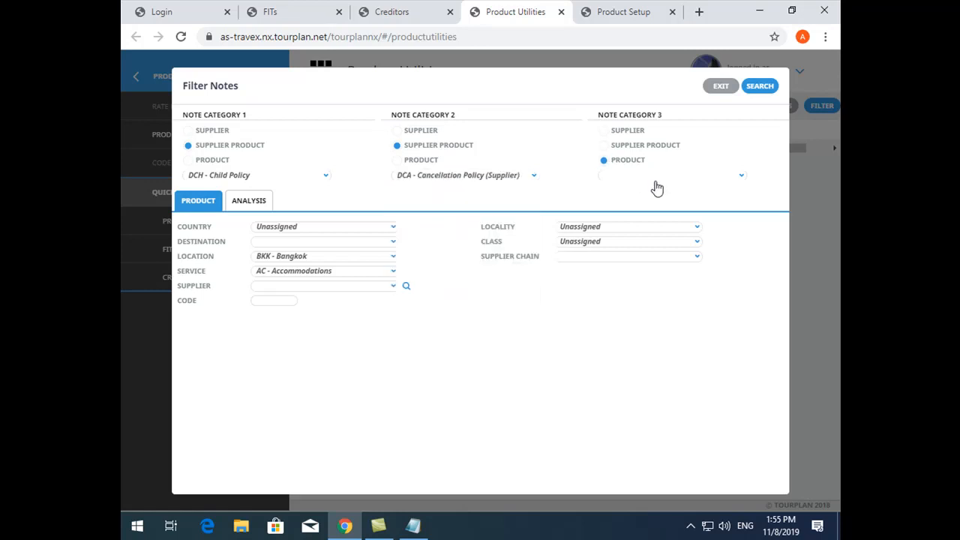
click(656, 180)
click(634, 145)
click(638, 178)
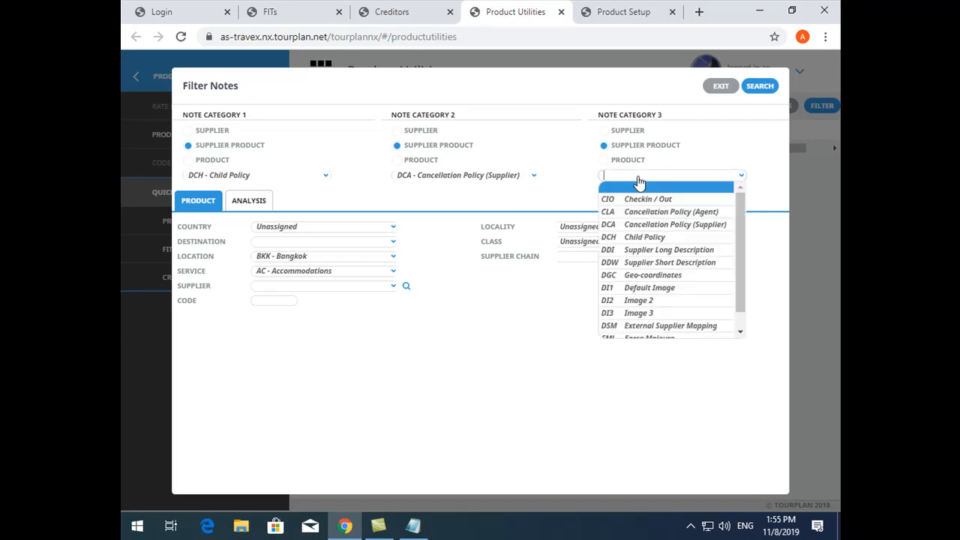
click(660, 262)
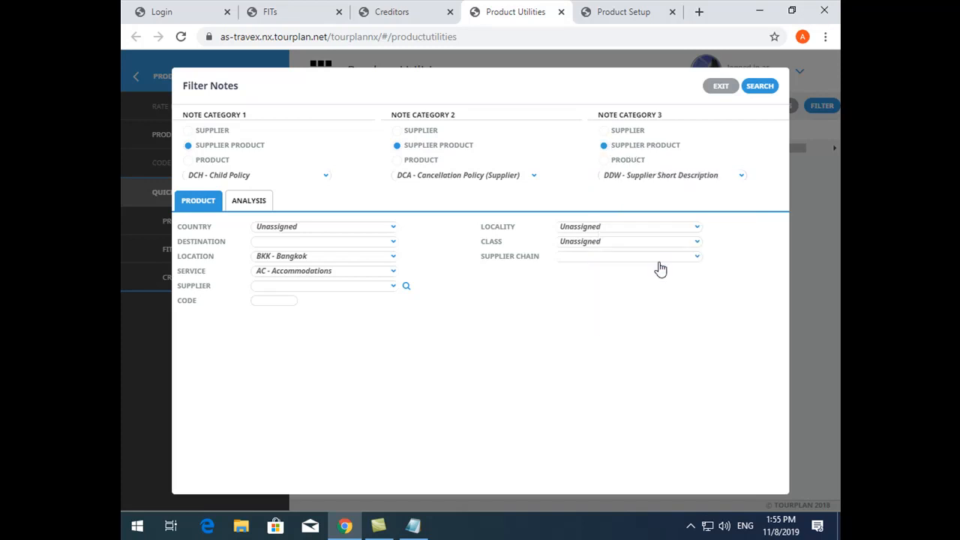
click(759, 86)
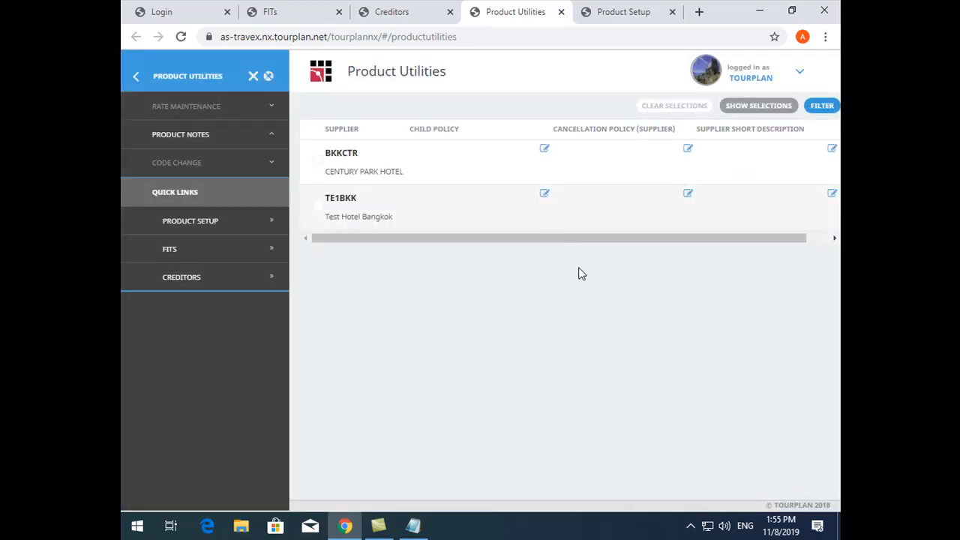
Add the child policy note "This is child policy." to CENTURY PARK HOTEL and save it
drag(550, 238, 587, 240)
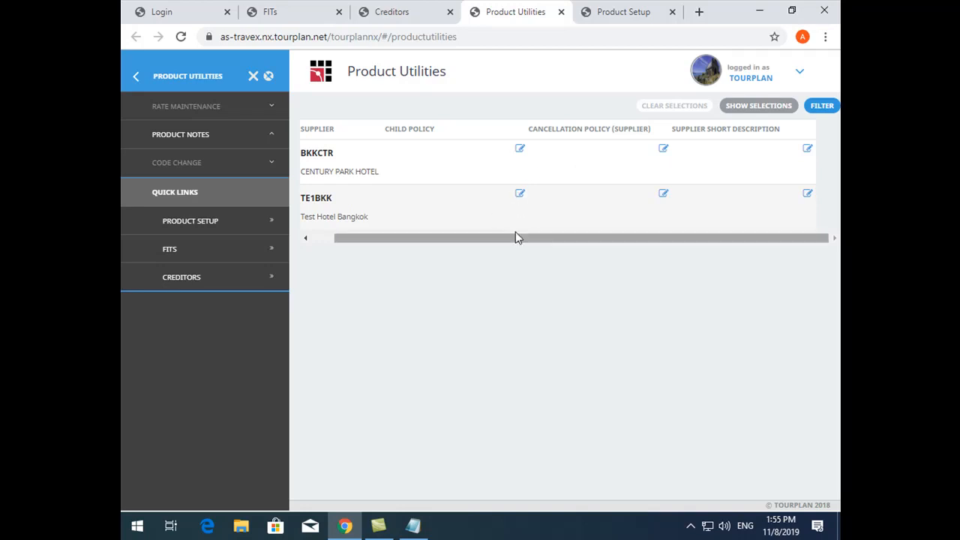
drag(516, 237, 312, 240)
drag(496, 242, 516, 240)
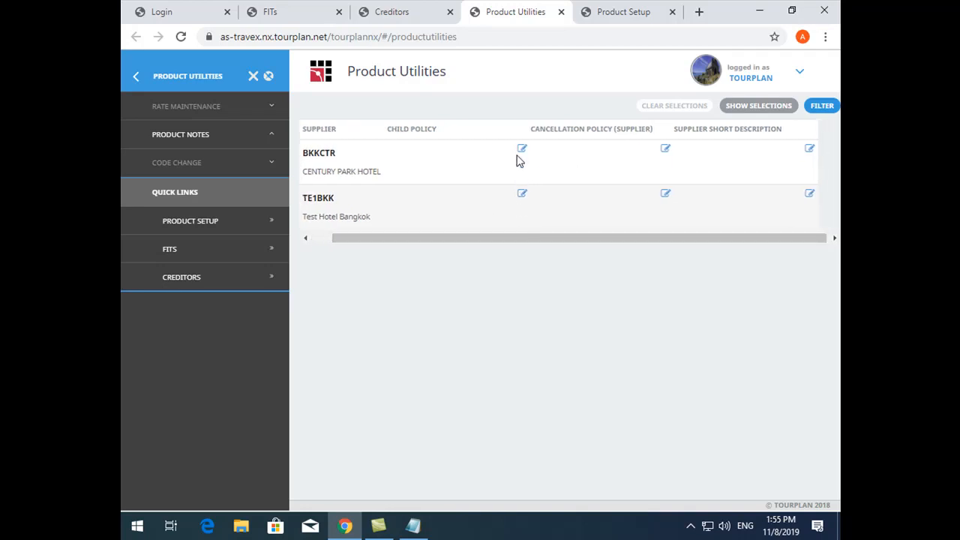
click(520, 150)
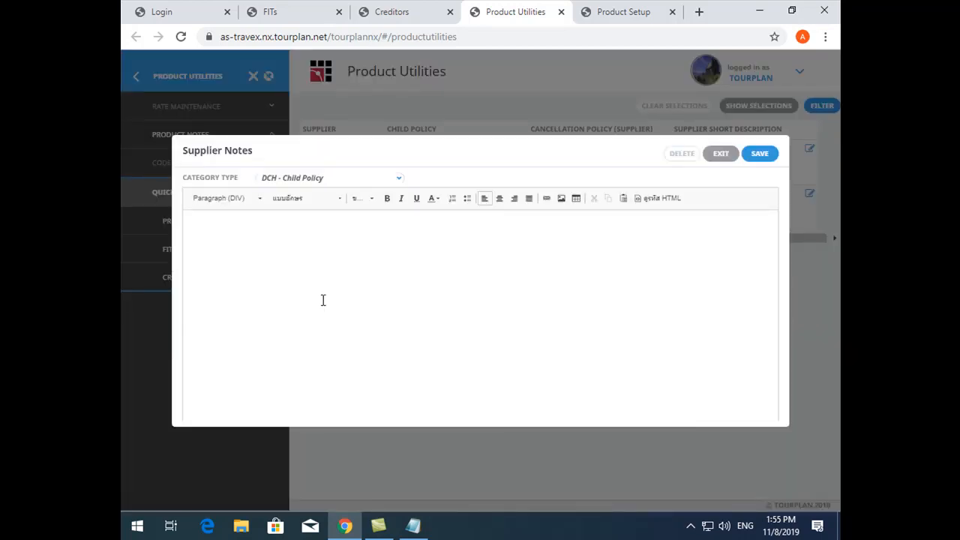
text(This )
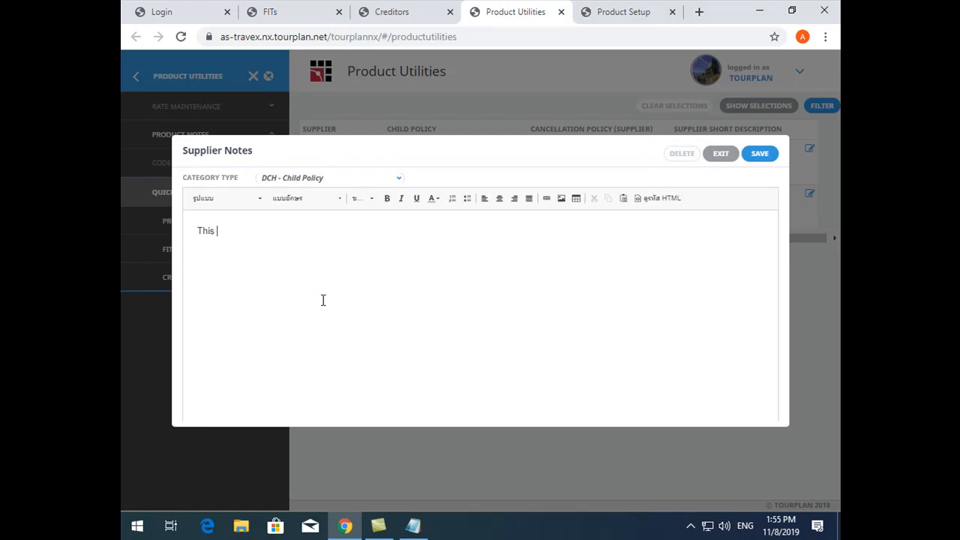
text(is child policy.)
click(758, 154)
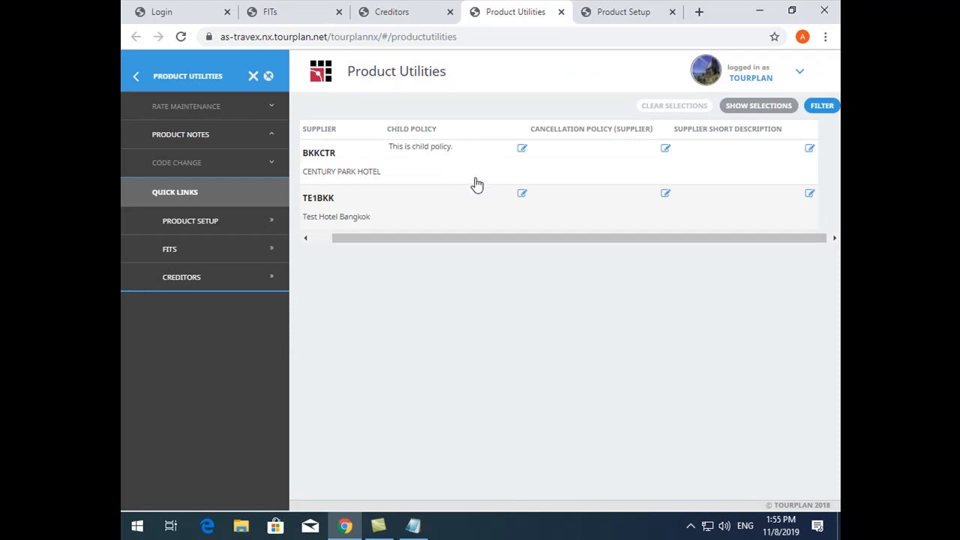
click(318, 240)
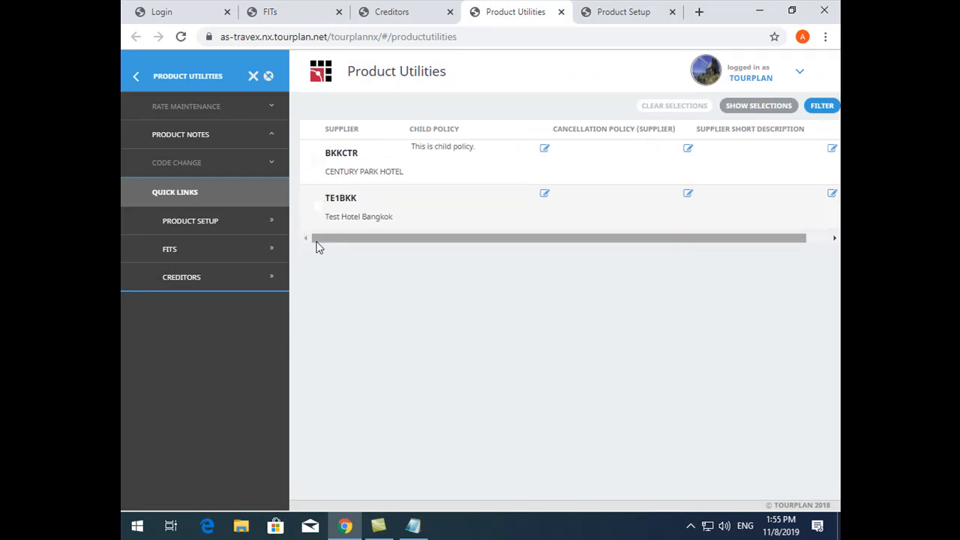
Open the cancellation policy note editor for CENTURY PARK HOTEL and exit it without saving
click(318, 162)
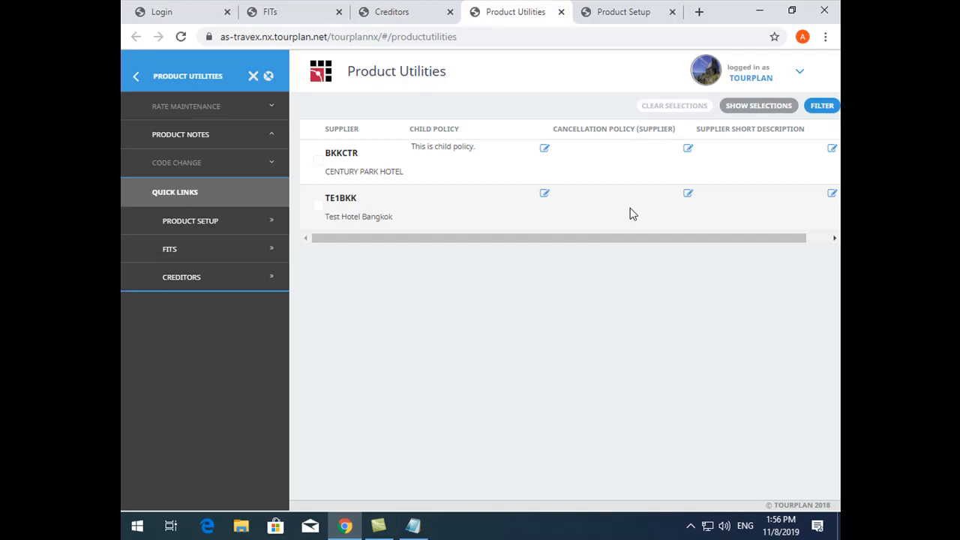
scroll(780, 240, right, 1)
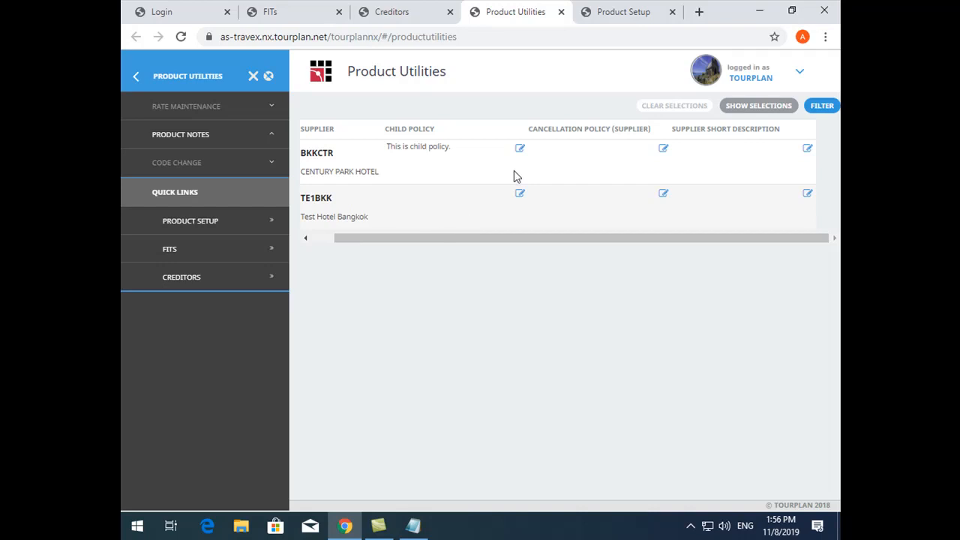
click(664, 149)
click(386, 321)
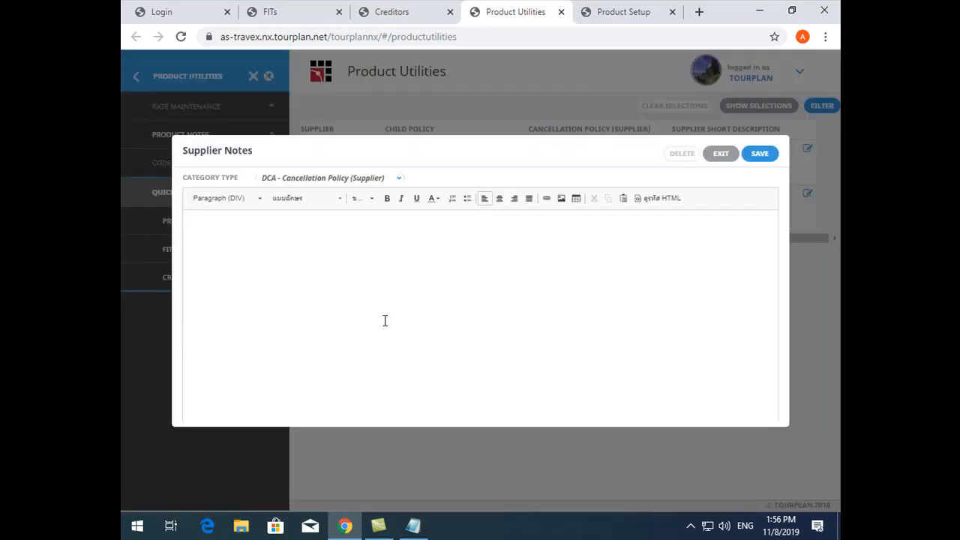
click(722, 154)
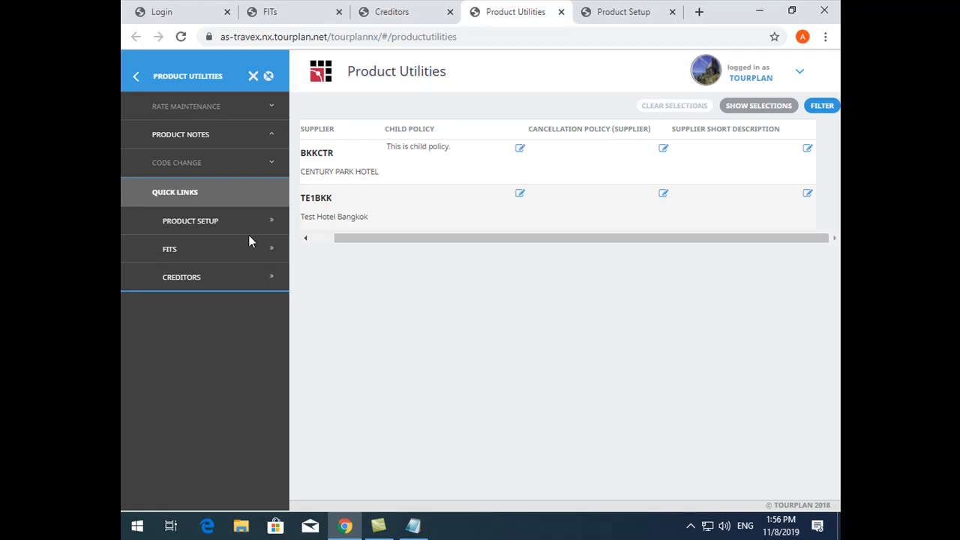
Show the current supplier selections in the notes list and clear them to return to the full list
click(317, 240)
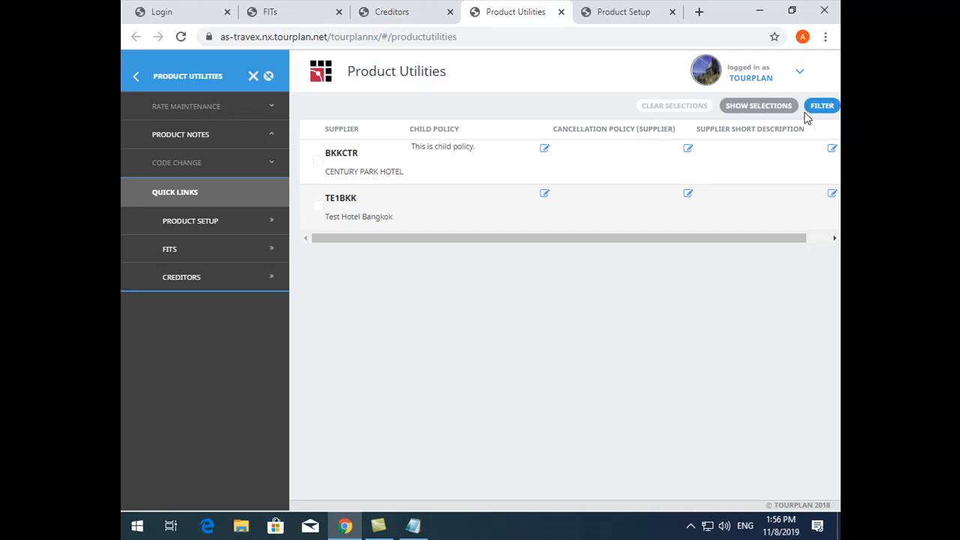
click(779, 111)
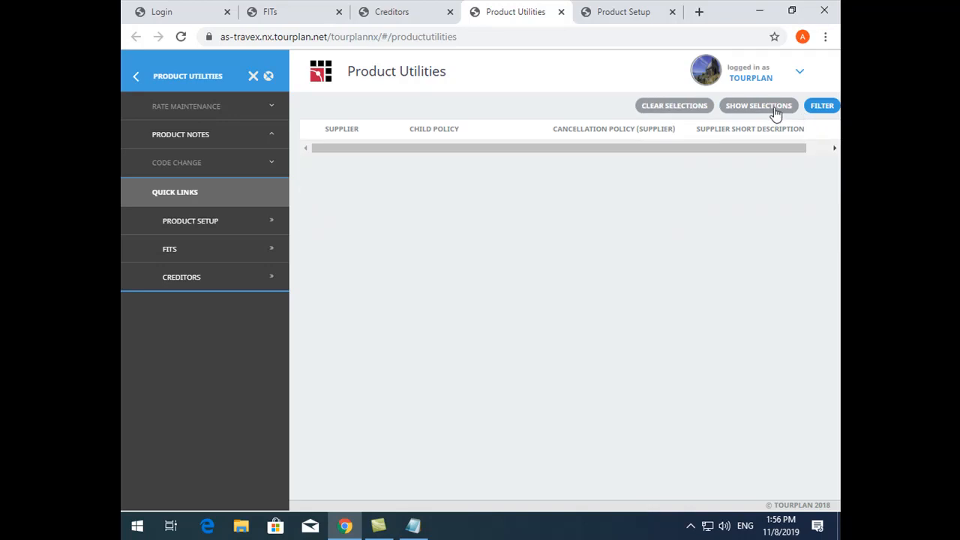
click(656, 109)
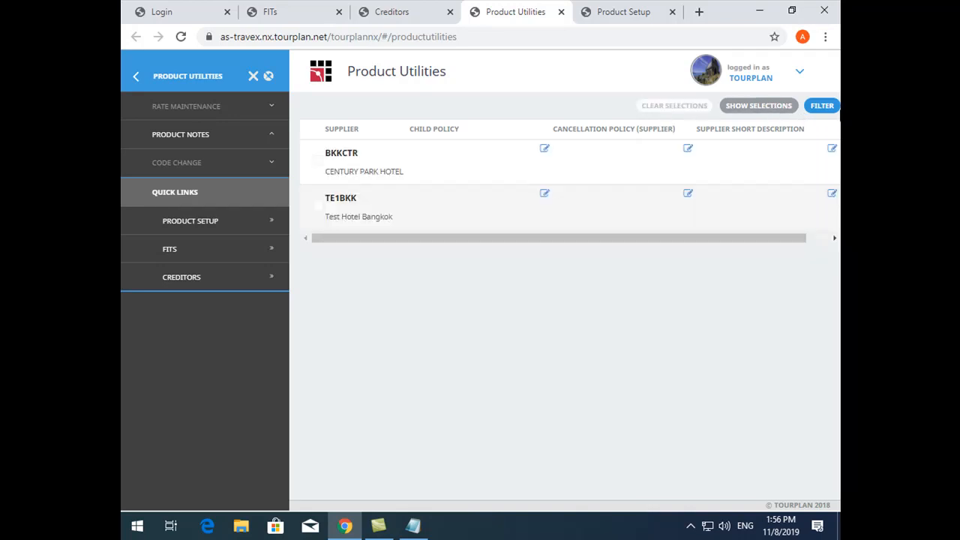
Reopen the notes filter and set note category 3 to product note PDW - Product Short Description
click(825, 107)
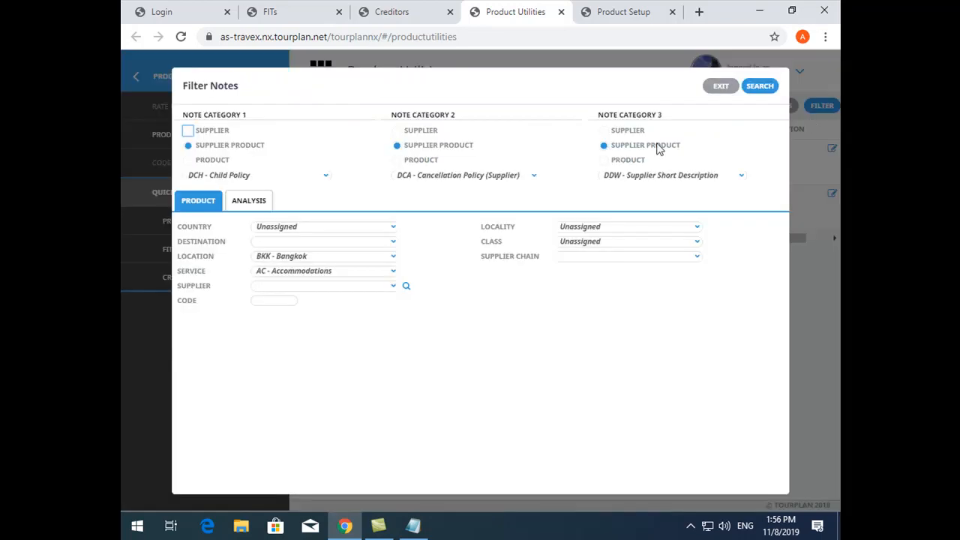
click(616, 159)
click(632, 177)
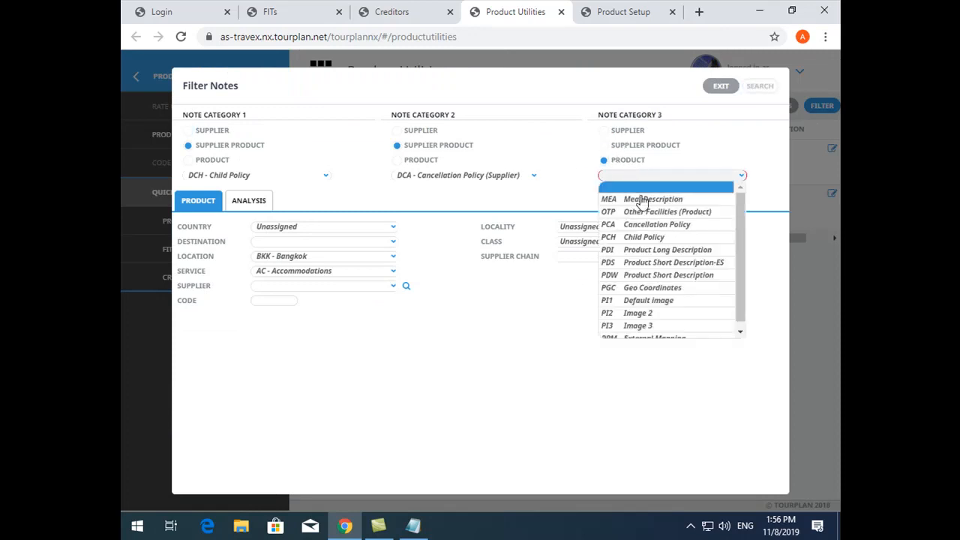
click(678, 276)
Set the filter location to KBV - Krabi and run the notes search
click(311, 259)
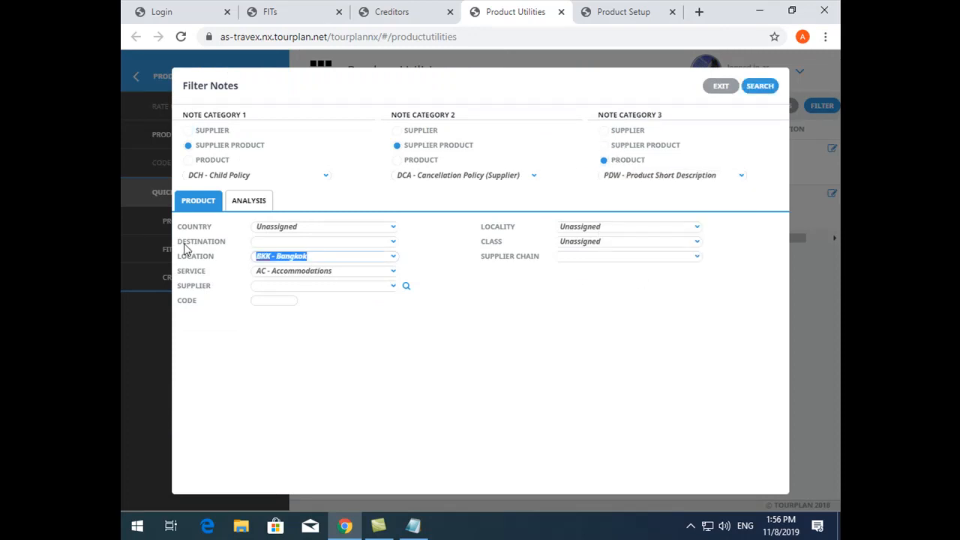
text(kvb)
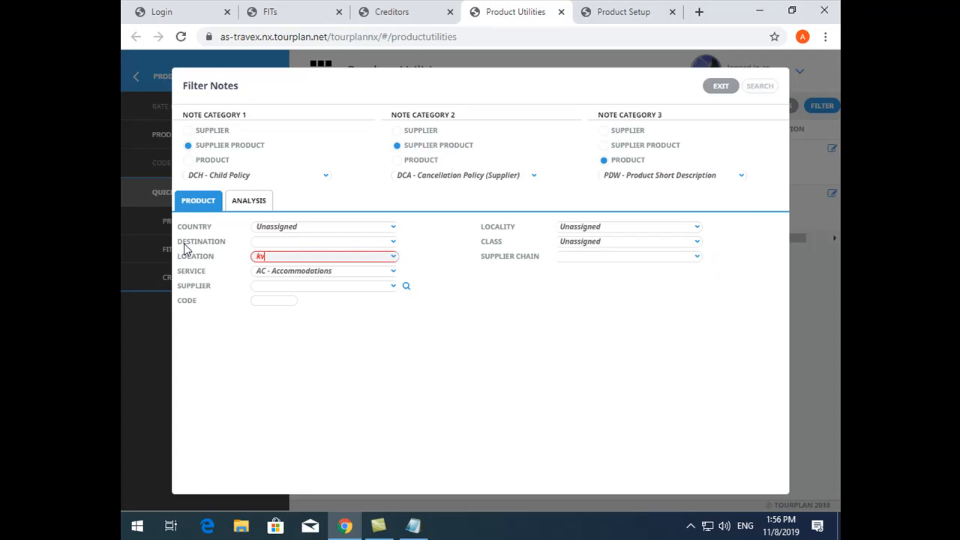
key(BackSpace)
key(BackSpace)
text(rabi)
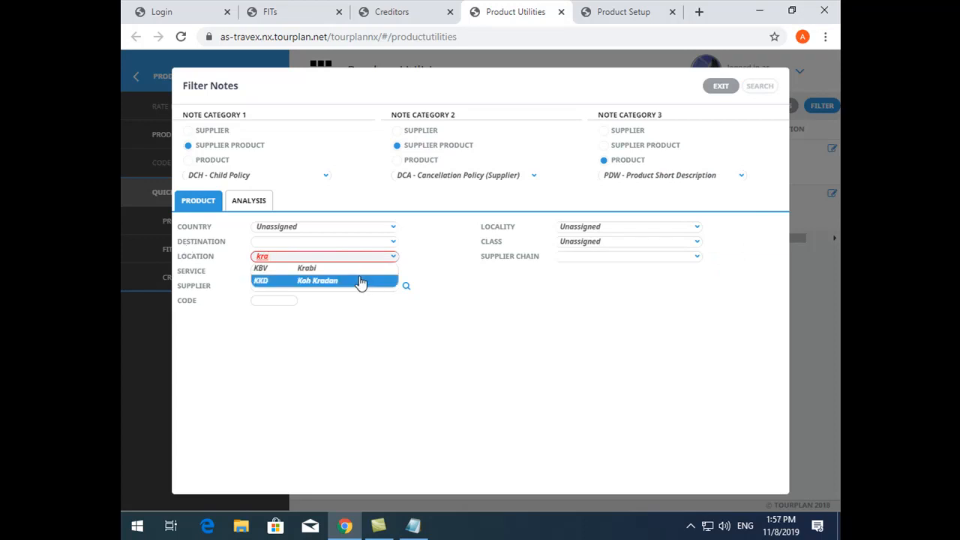
click(358, 270)
click(759, 85)
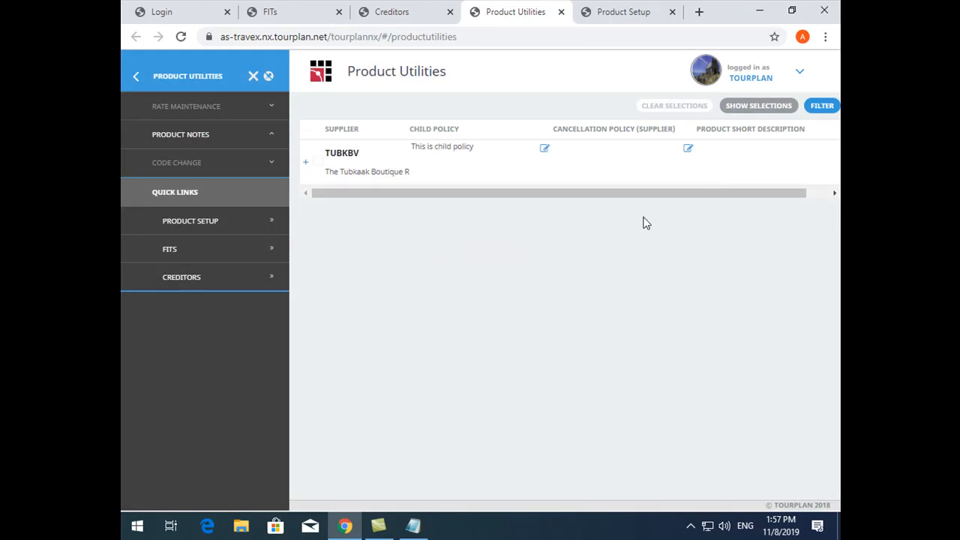
Expand supplier TUBKBV to examine the short description notes of its individual room products
click(305, 162)
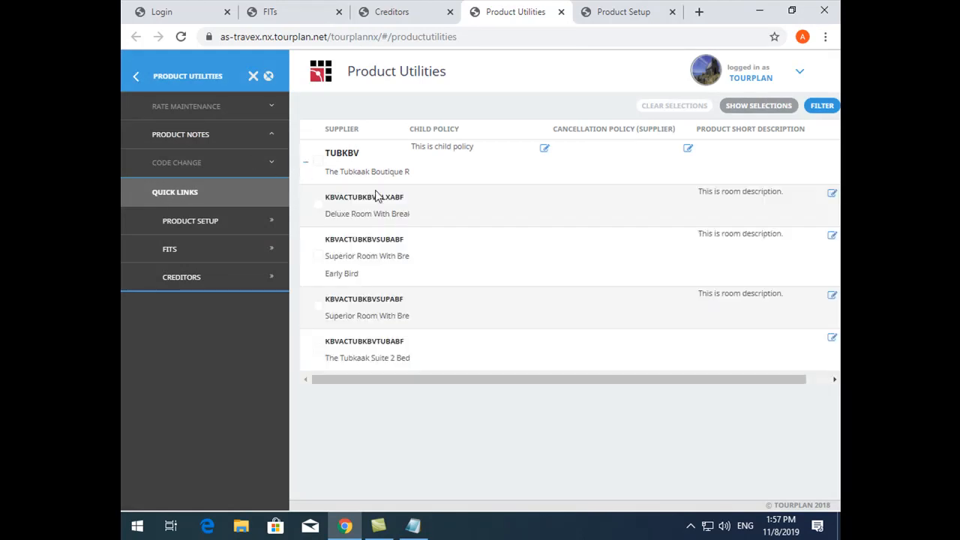
click(816, 382)
drag(816, 382, 537, 341)
Expand the rate maintenance functions, check TUBKBV's notes in Product Setup and return to Product Utilities
click(190, 107)
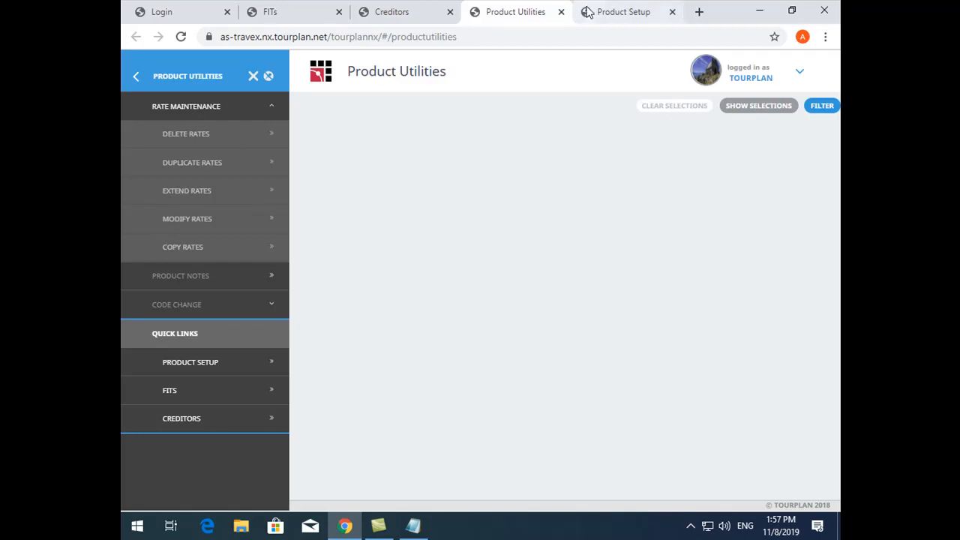
click(611, 12)
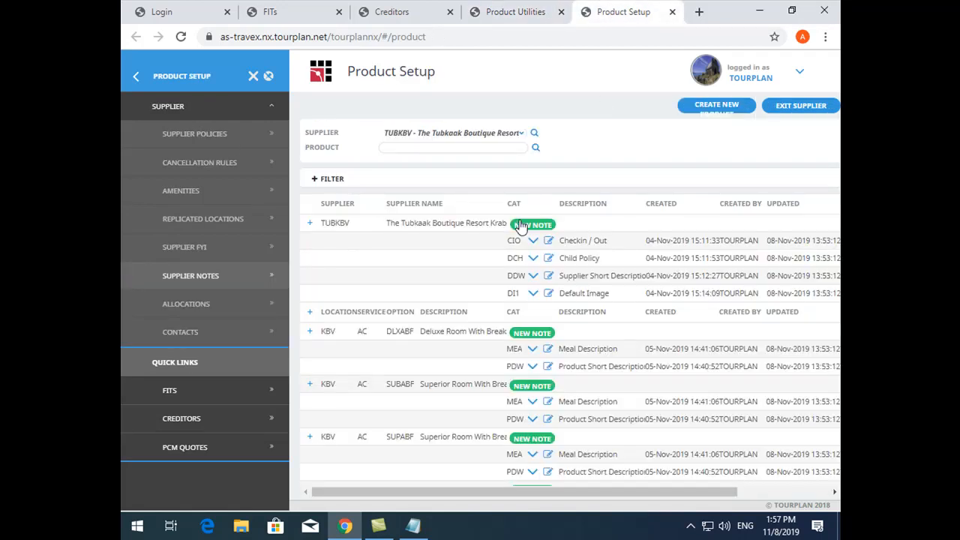
click(507, 12)
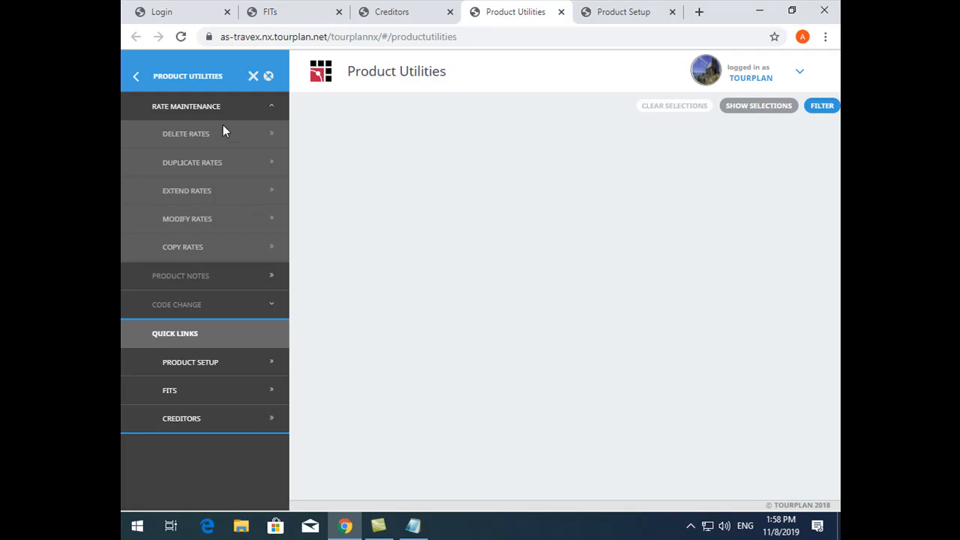
Open the Delete Rates and Duplicate Rates functions in turn and exit each without making changes
click(199, 131)
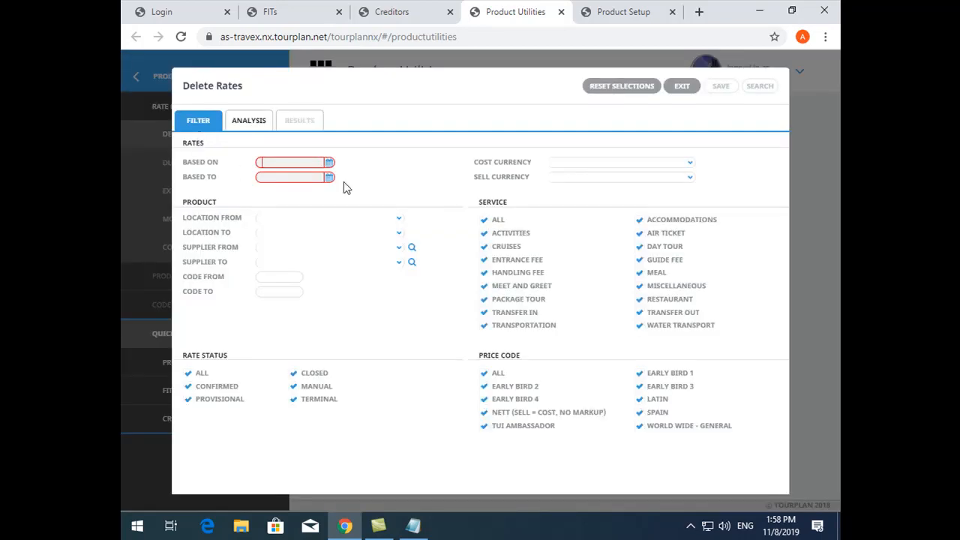
click(682, 86)
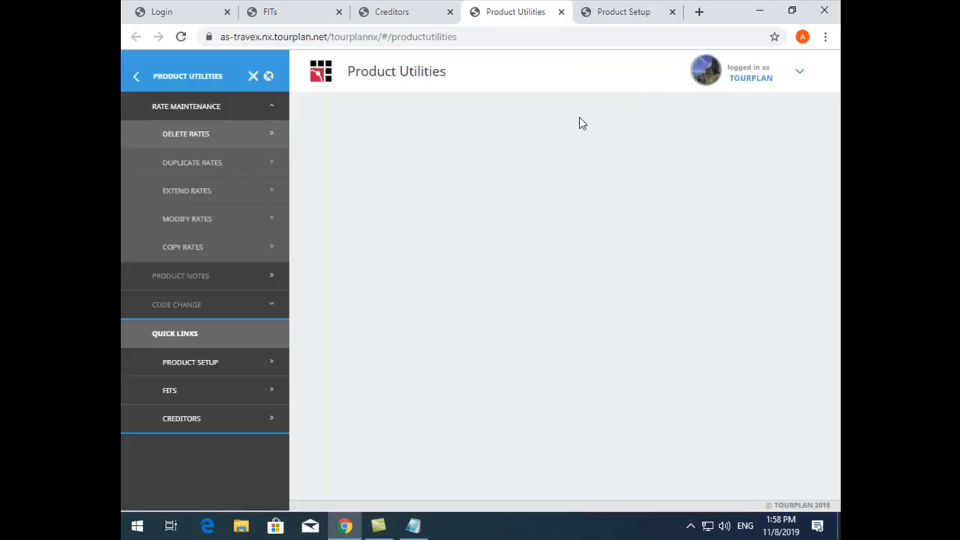
click(251, 159)
click(681, 86)
Reopen Delete Rates and set the rates' based-on date to 01-Jan-2019
click(247, 135)
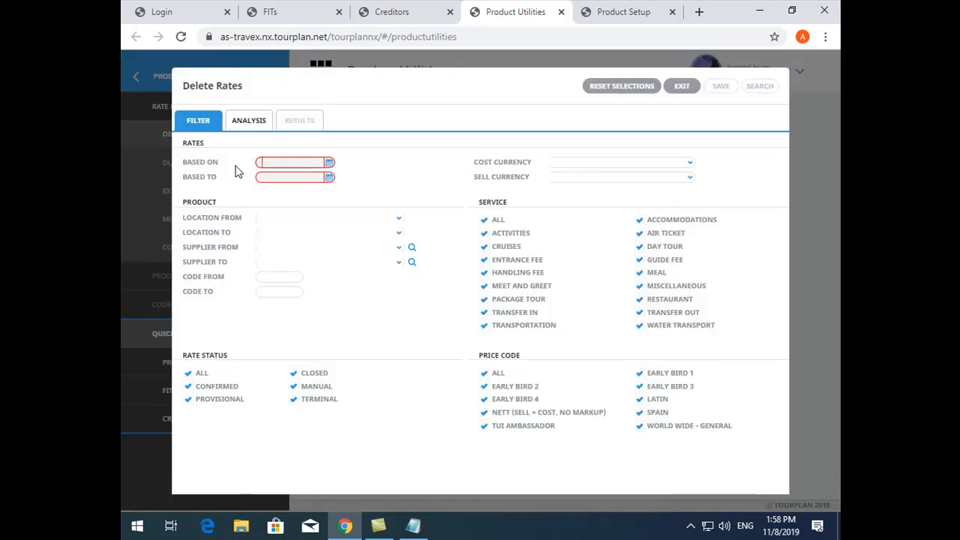
click(327, 163)
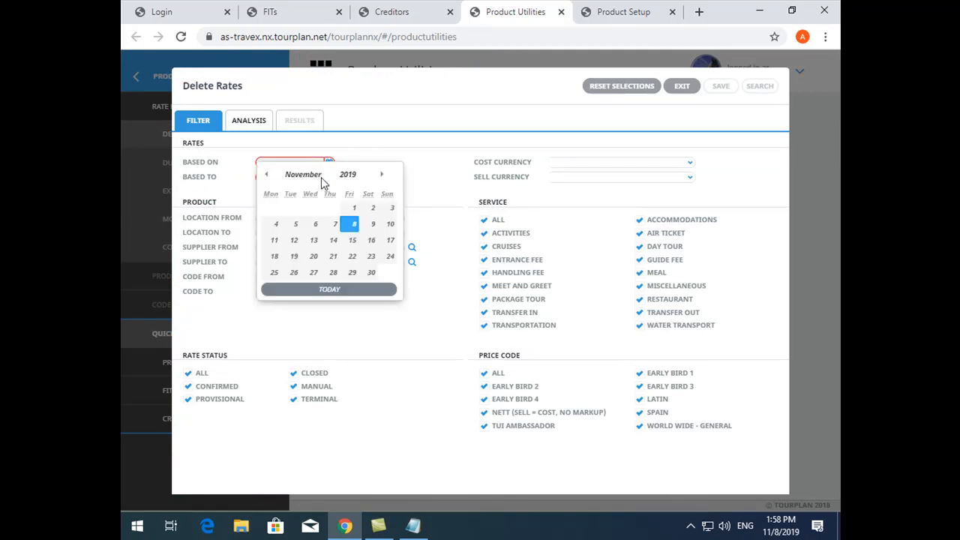
click(268, 176)
click(267, 176)
click(268, 176)
click(268, 175)
click(268, 175)
click(268, 175)
click(268, 175)
click(268, 176)
click(268, 176)
click(268, 175)
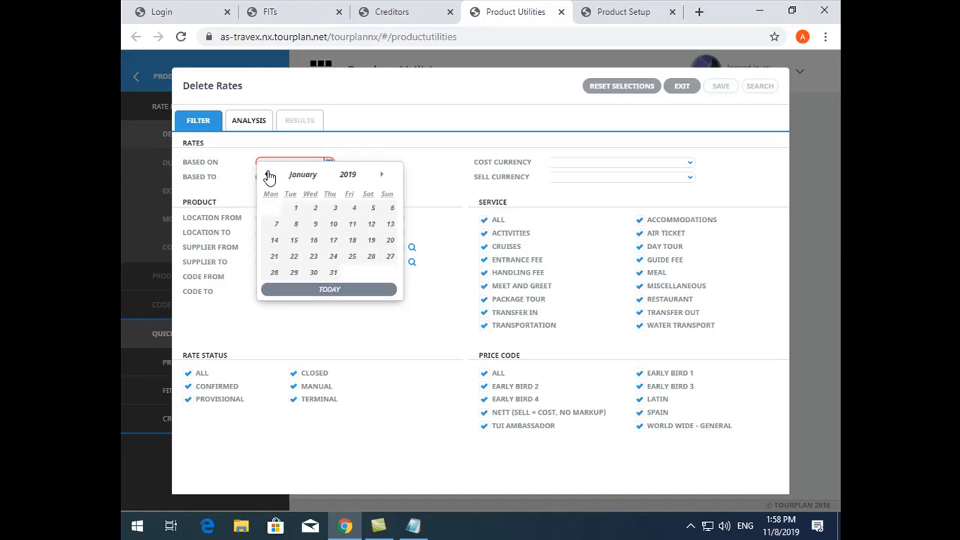
click(294, 208)
Set the rates' based-to date to 31-Dec-2019
click(330, 178)
click(383, 192)
click(383, 191)
click(268, 192)
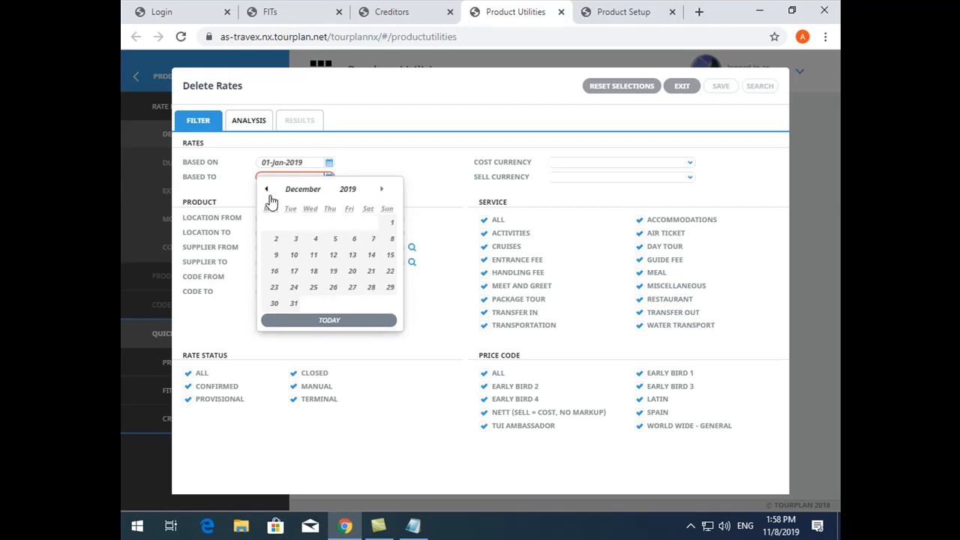
click(292, 304)
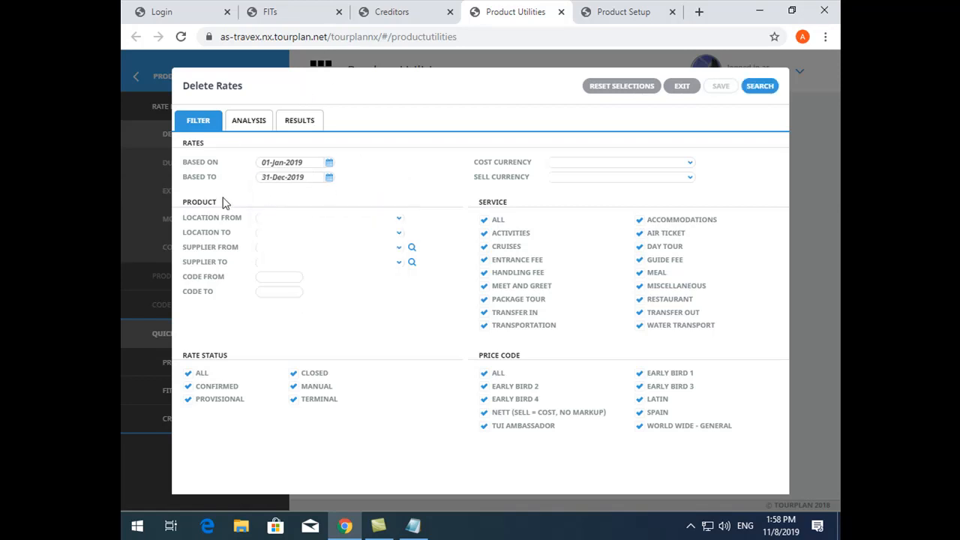
Review the product filter fields, examine the list of rates matched for deletion and exit Delete Rates without saving
drag(185, 218, 225, 281)
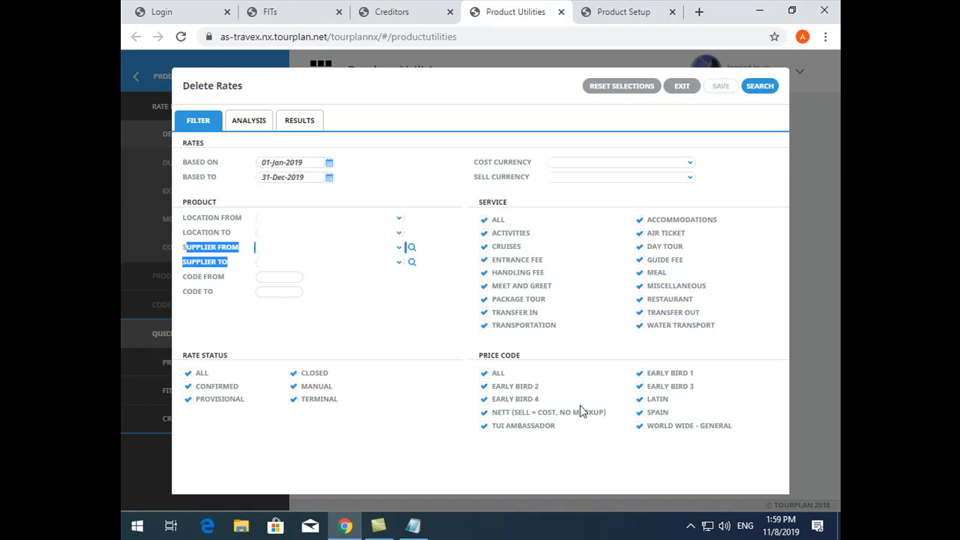
click(598, 444)
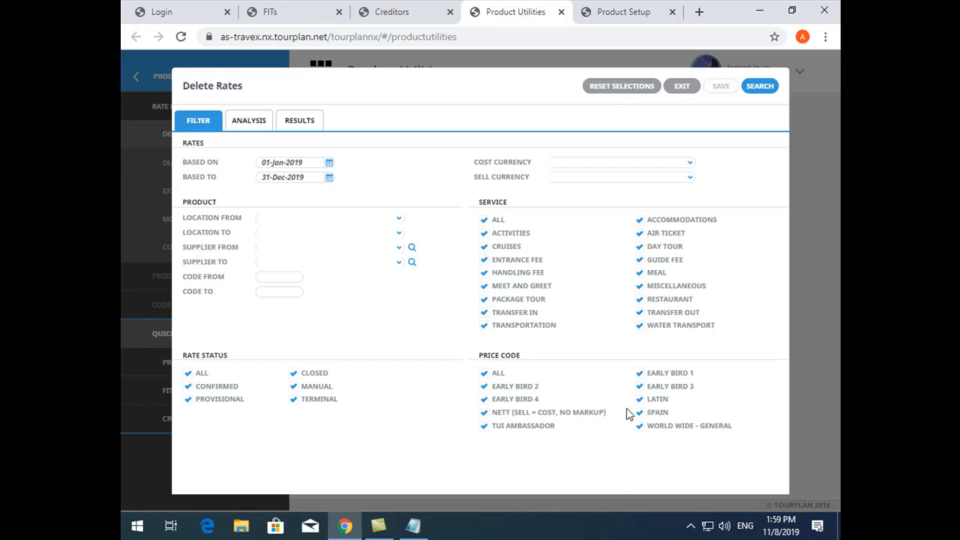
click(291, 126)
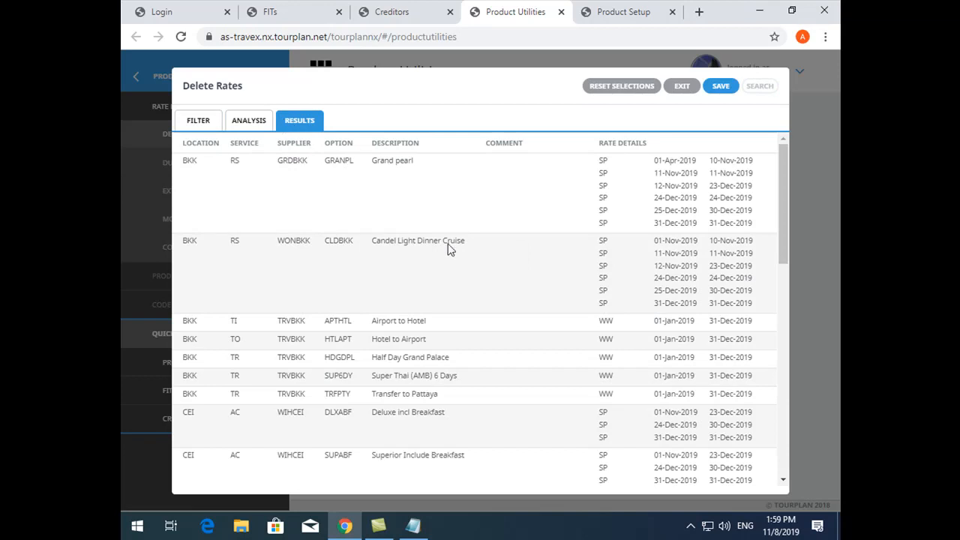
scroll(445, 240, down, 10)
scroll(444, 246, up, 2)
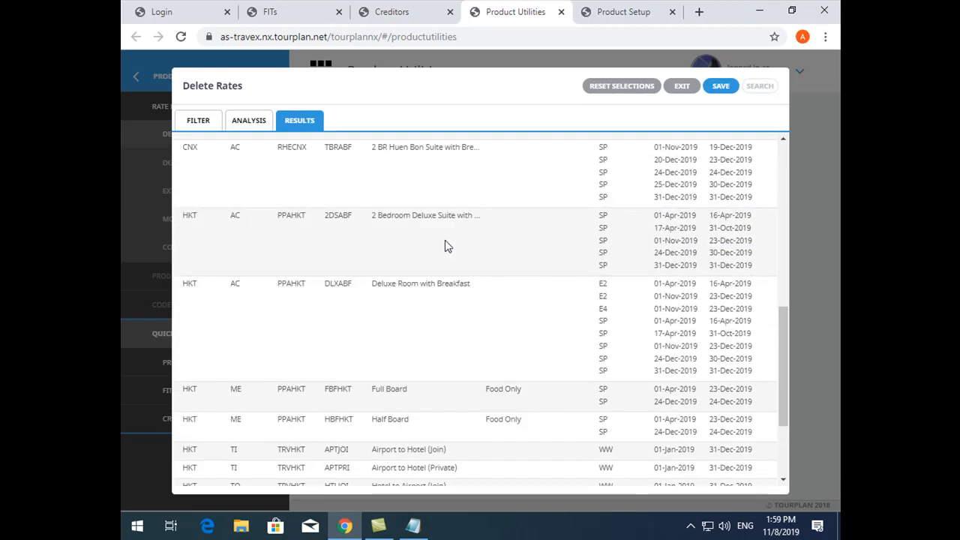
scroll(445, 243, up, 10)
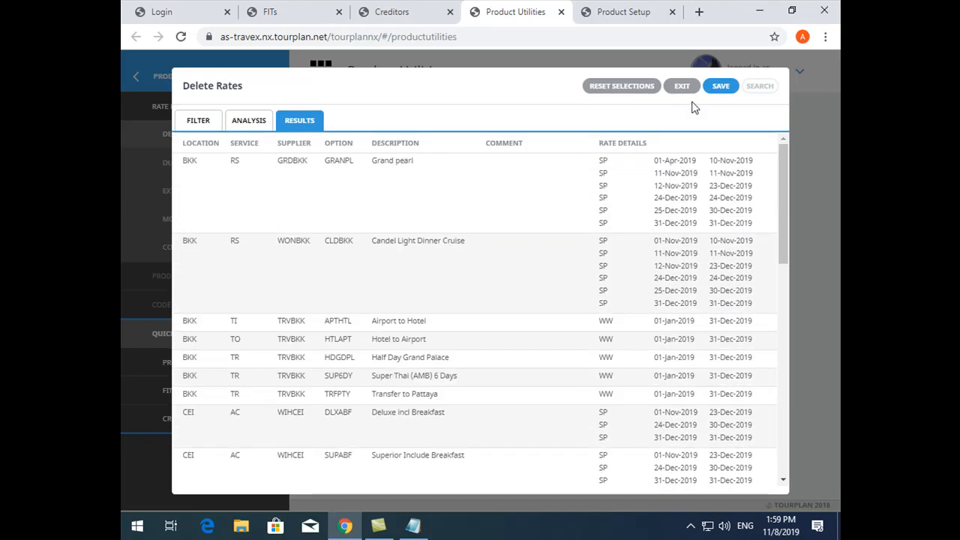
scroll(540, 238, down, 8)
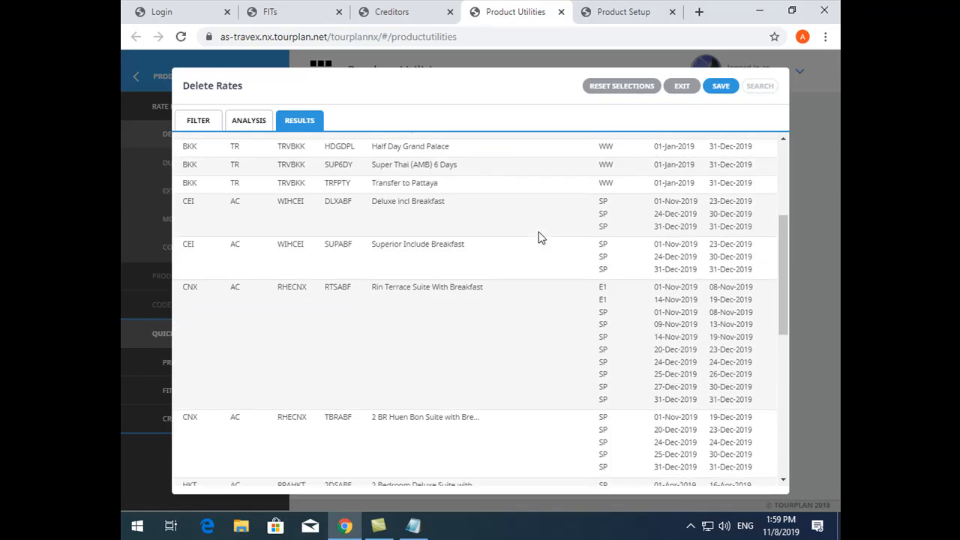
scroll(314, 224, up, 2)
scroll(312, 216, up, 3)
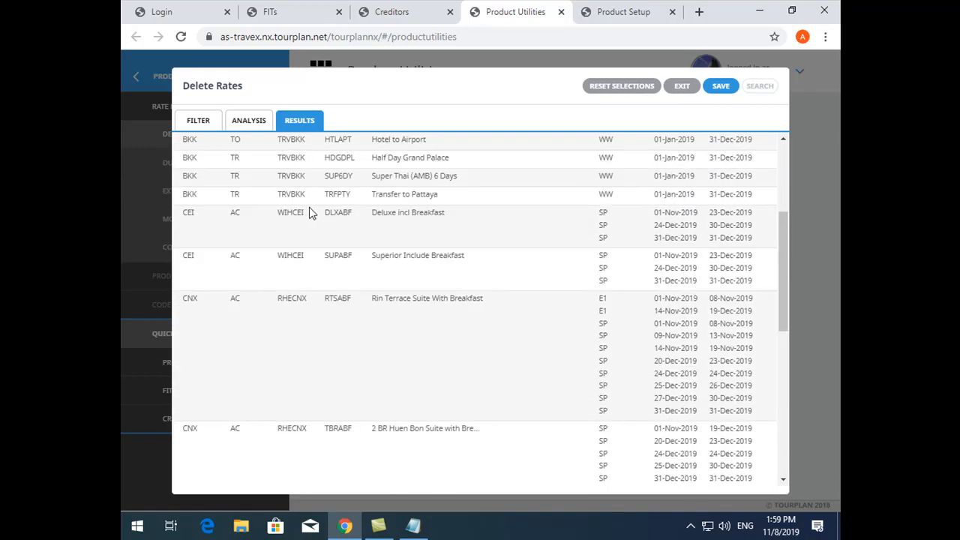
scroll(319, 199, up, 4)
scroll(317, 197, down, 8)
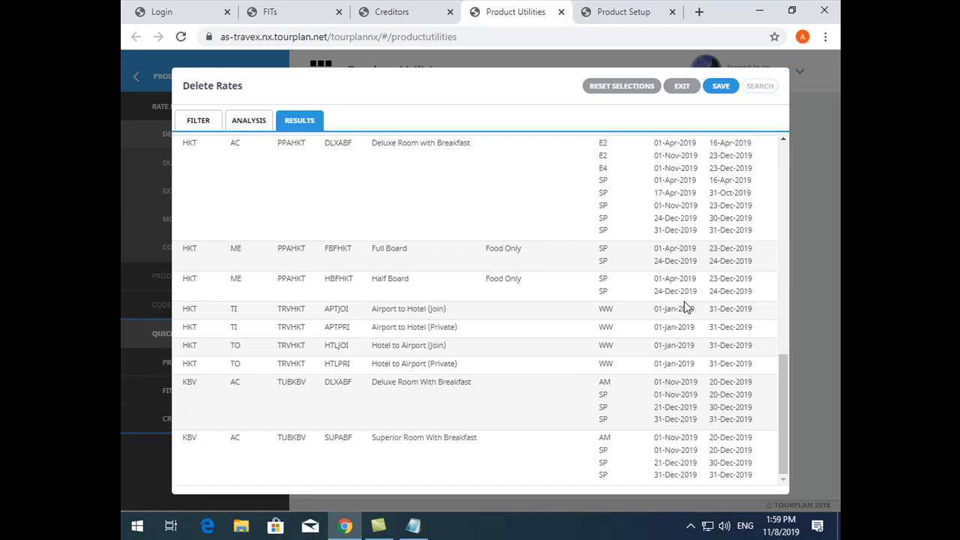
scroll(684, 304, up, 8)
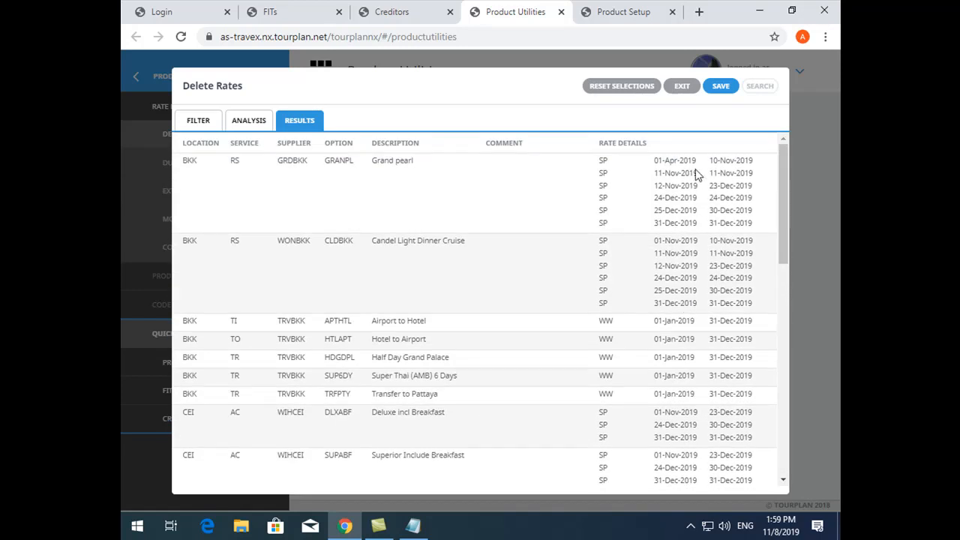
click(679, 89)
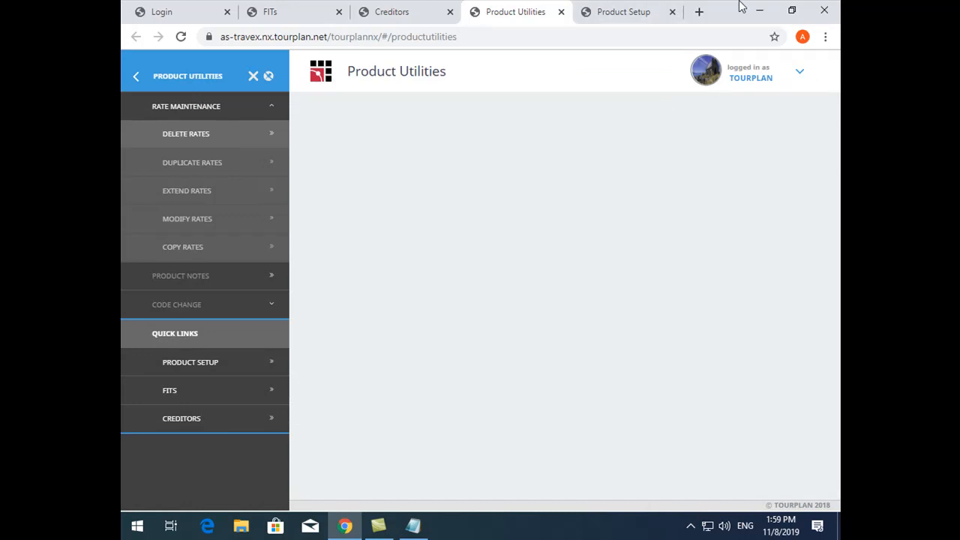
Switch to Product Setup and open one of supplier TUBKBV's products from the product search
click(667, 11)
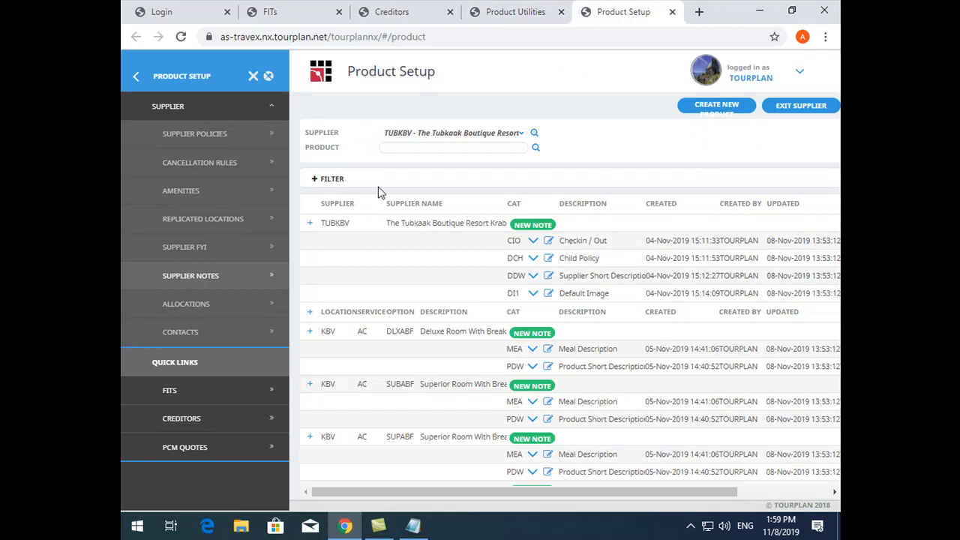
click(536, 148)
click(443, 280)
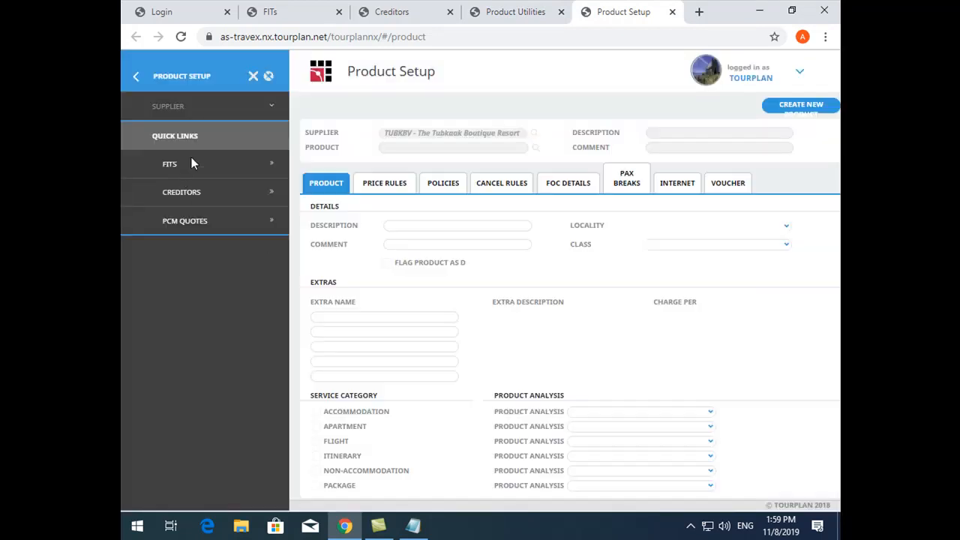
Open the rates of Deluxe Room With Breakfast and select its two 16-Apr-2020 to 31-Oct-2020 rates with price codes E2 and E1
click(183, 137)
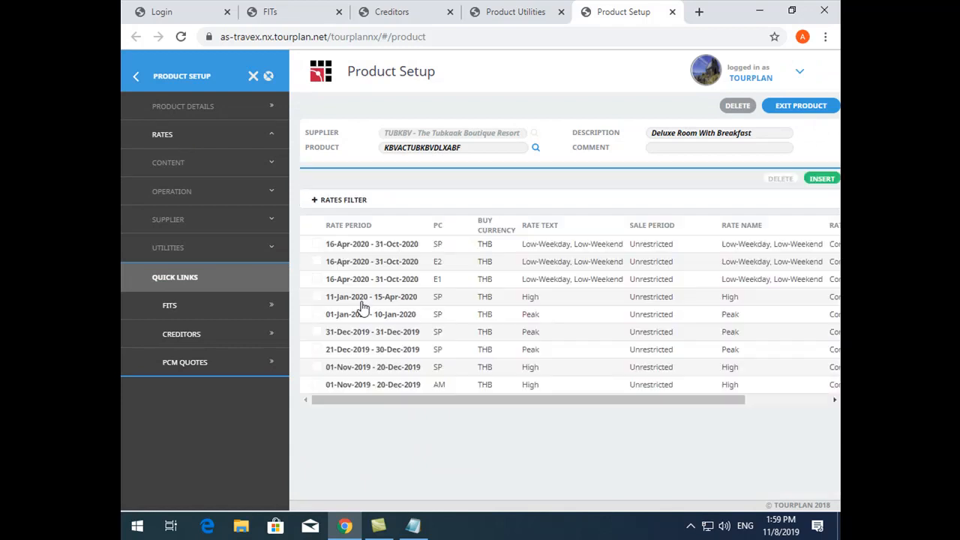
click(317, 262)
click(317, 279)
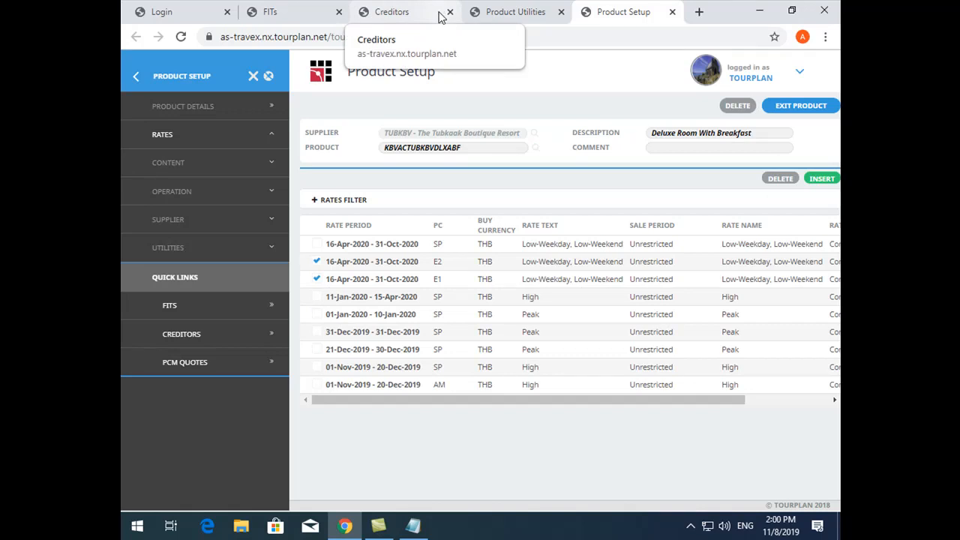
click(492, 12)
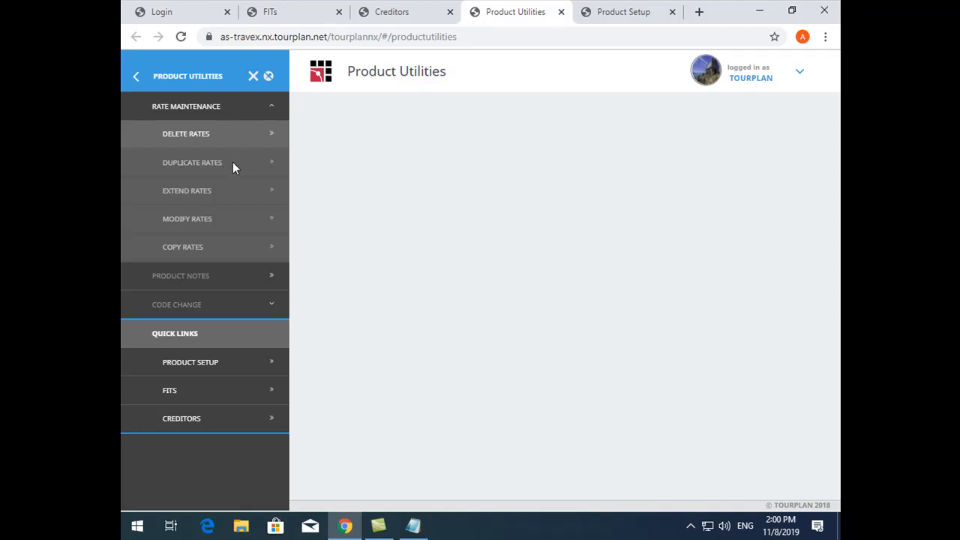
click(600, 21)
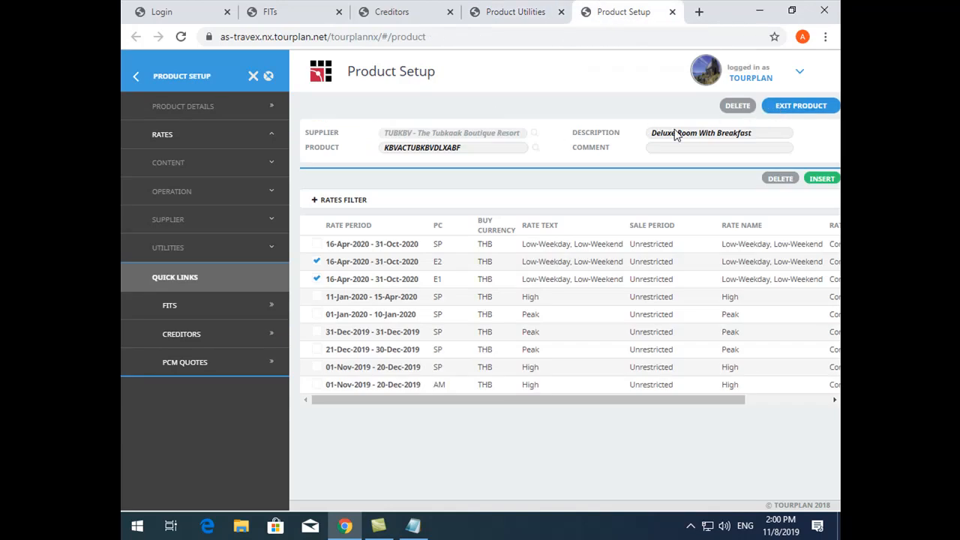
Exit the Deluxe Room product and open the rates of supplier TUBKBV's Superior Room With Breakfast (SUPABF)
click(782, 105)
click(630, 318)
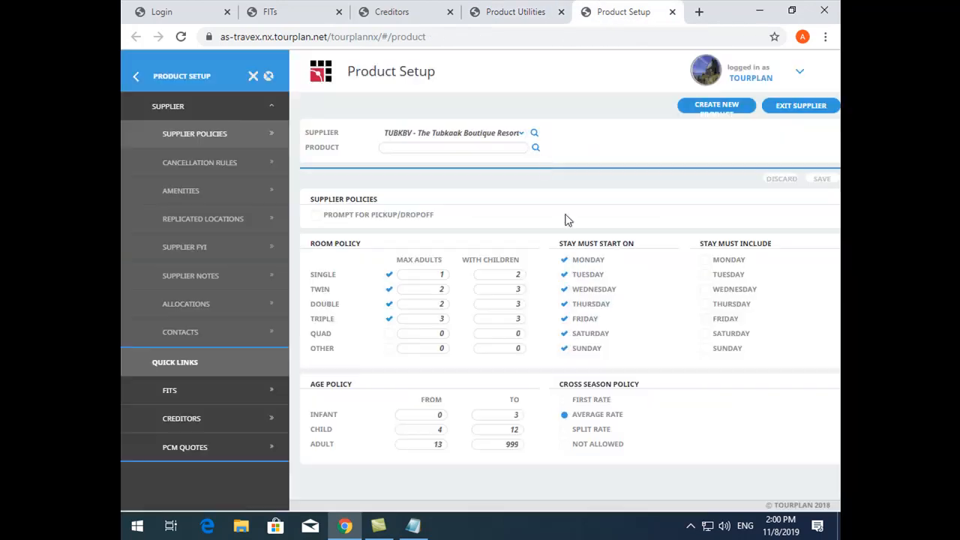
click(534, 148)
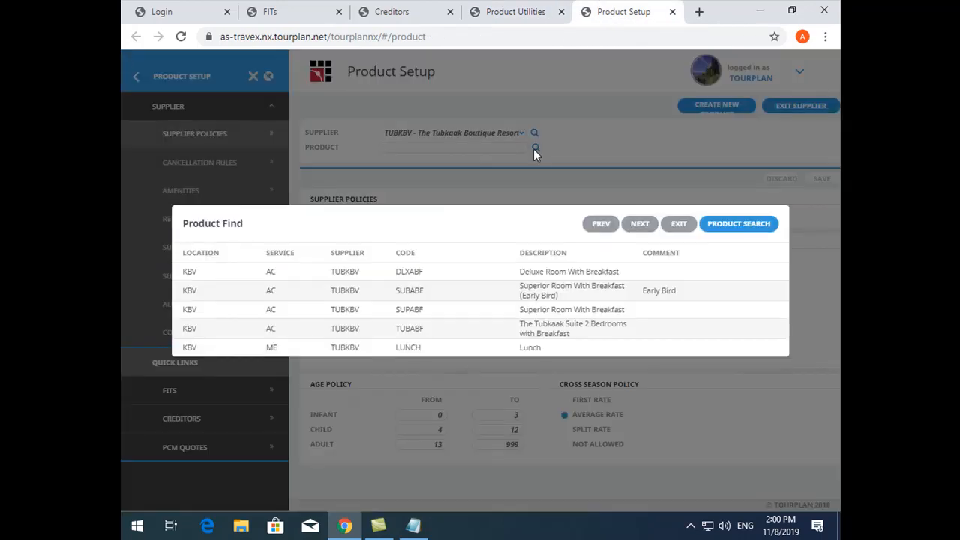
click(423, 314)
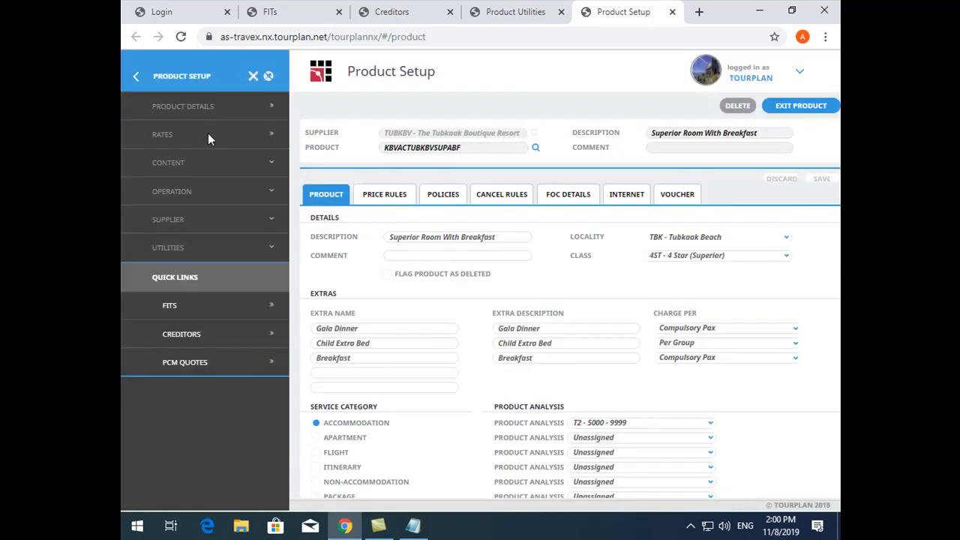
click(208, 134)
Delete the 01-Nov-2019 to 20-Dec-2019 rate with price code AM from Superior Room With Breakfast
click(315, 350)
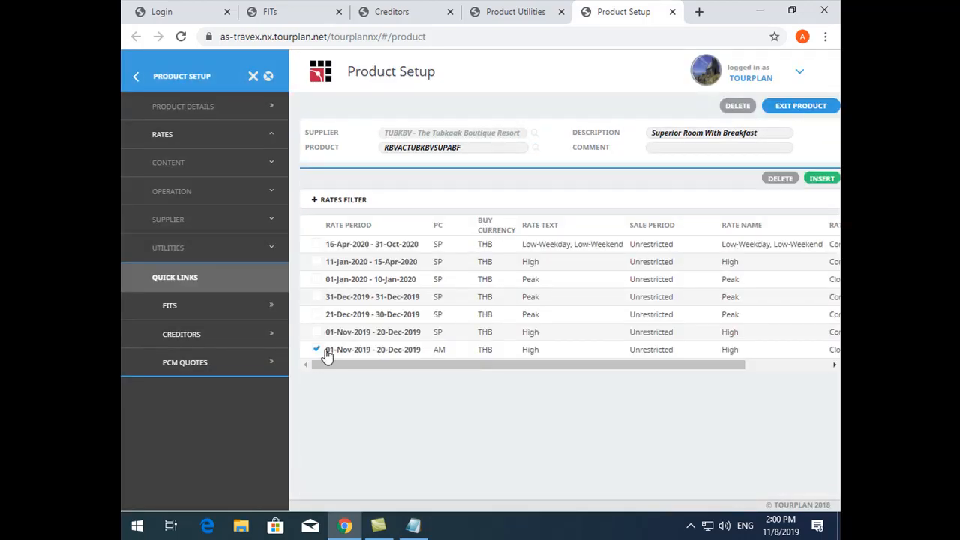
click(781, 179)
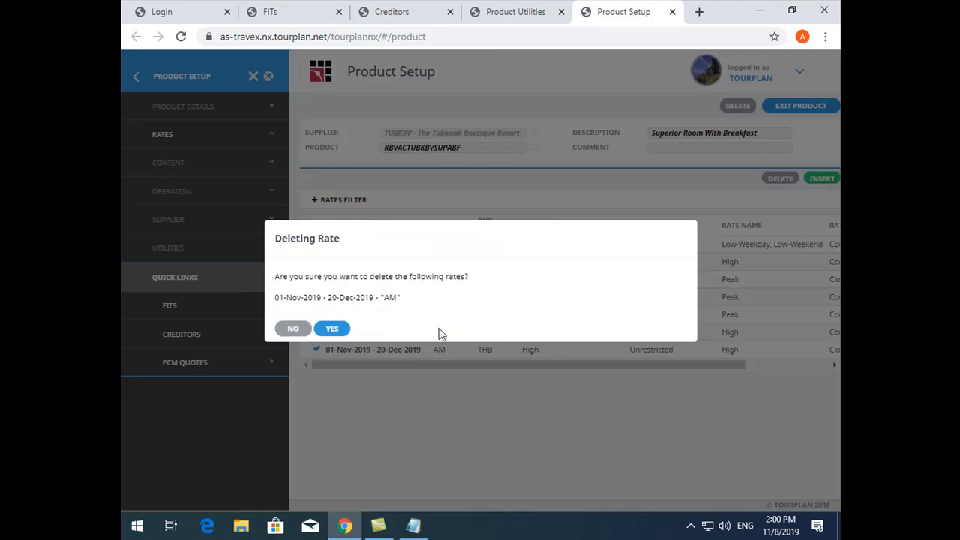
click(332, 328)
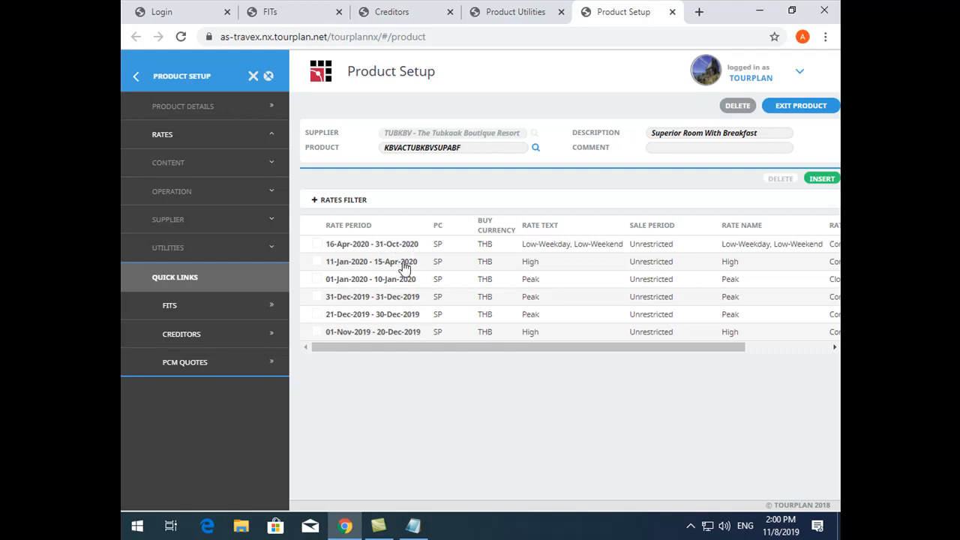
Switch to Product Utilities and open Duplicate Rates
click(535, 8)
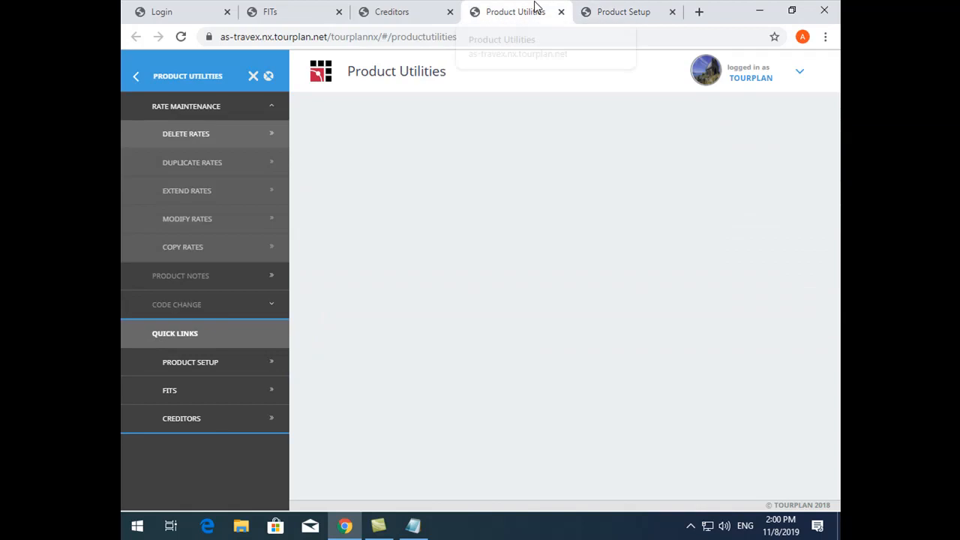
click(199, 163)
click(684, 87)
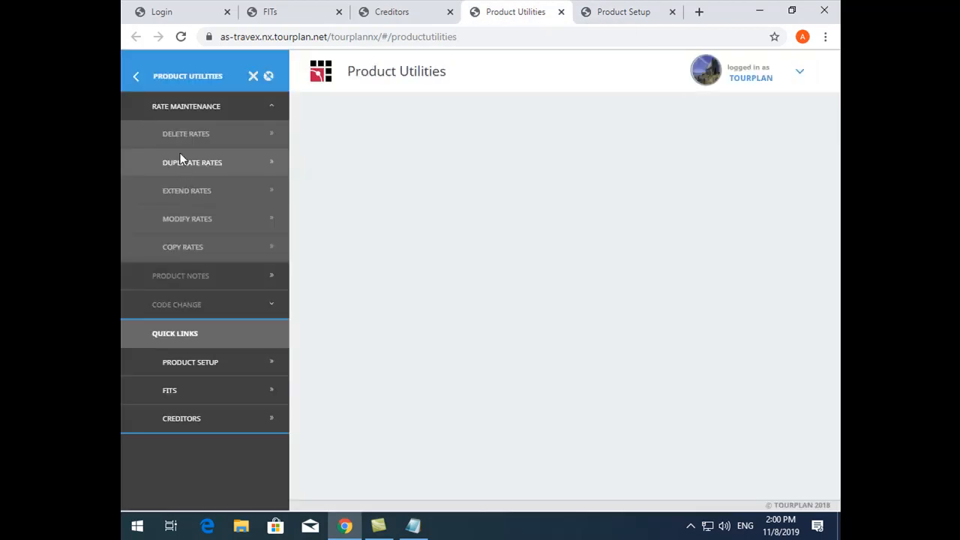
click(245, 146)
click(681, 87)
click(191, 167)
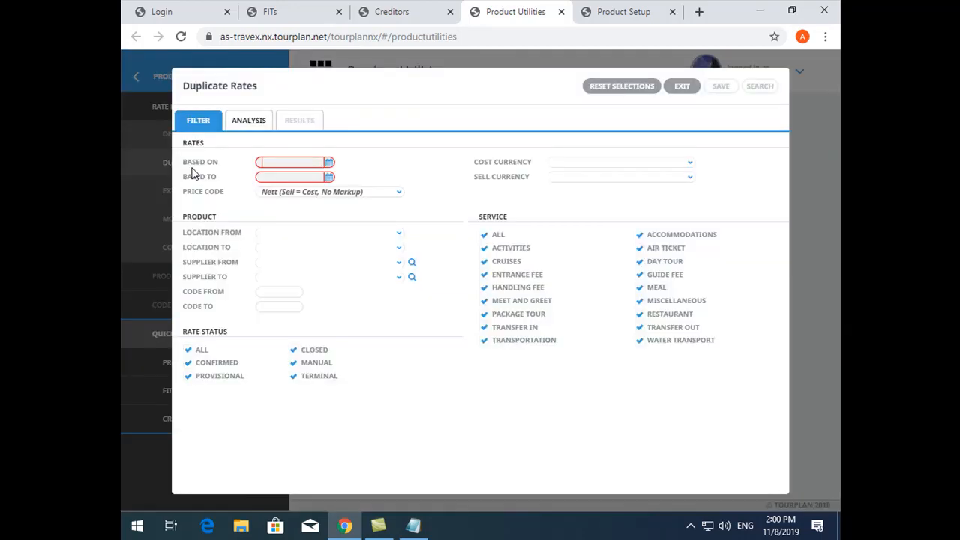
Set the based-on date to 01-Nov-2019 and the based-to date to 31-Dec-2020 in the Duplicate Rates filter
click(329, 167)
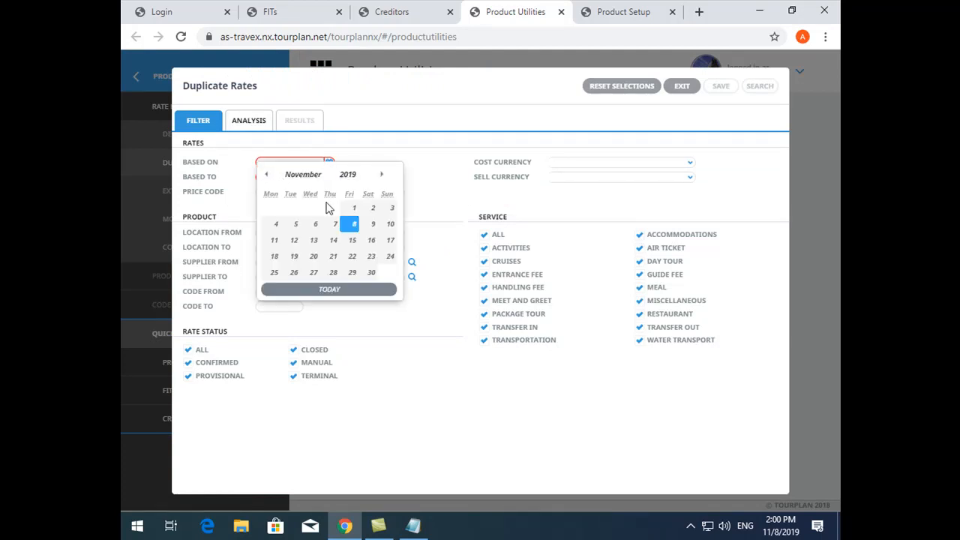
click(354, 208)
click(317, 178)
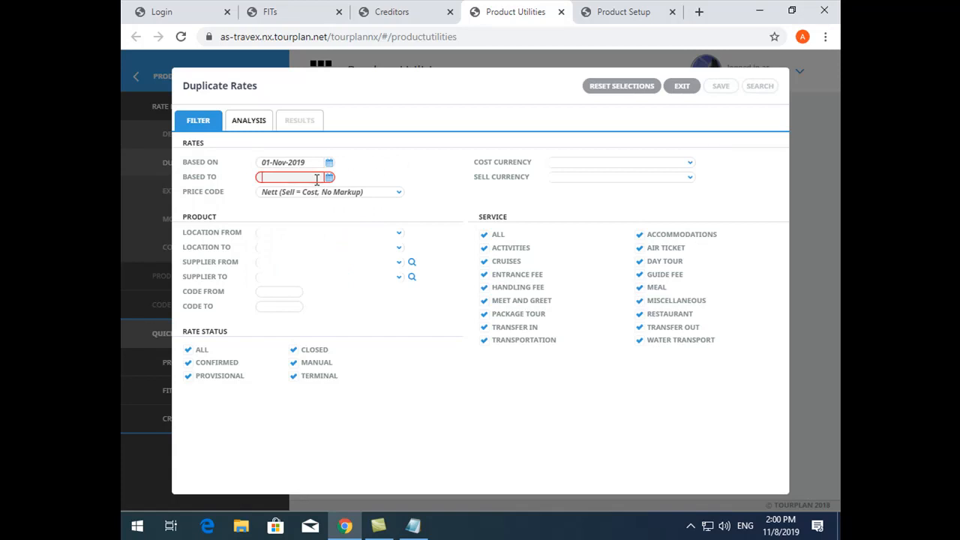
text(31/12/2)
text(0)
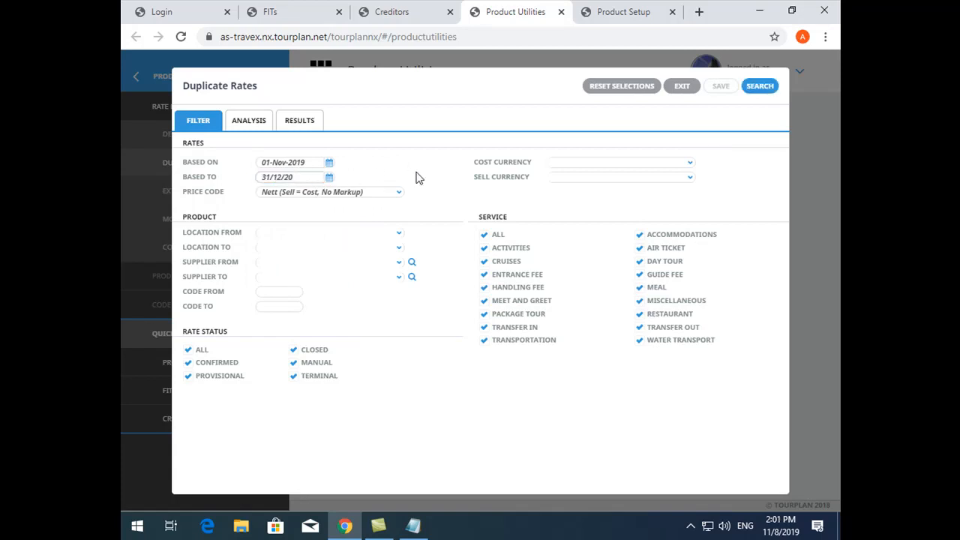
Set the price code of the rates to duplicate to SP - Spain
drag(383, 195, 269, 188)
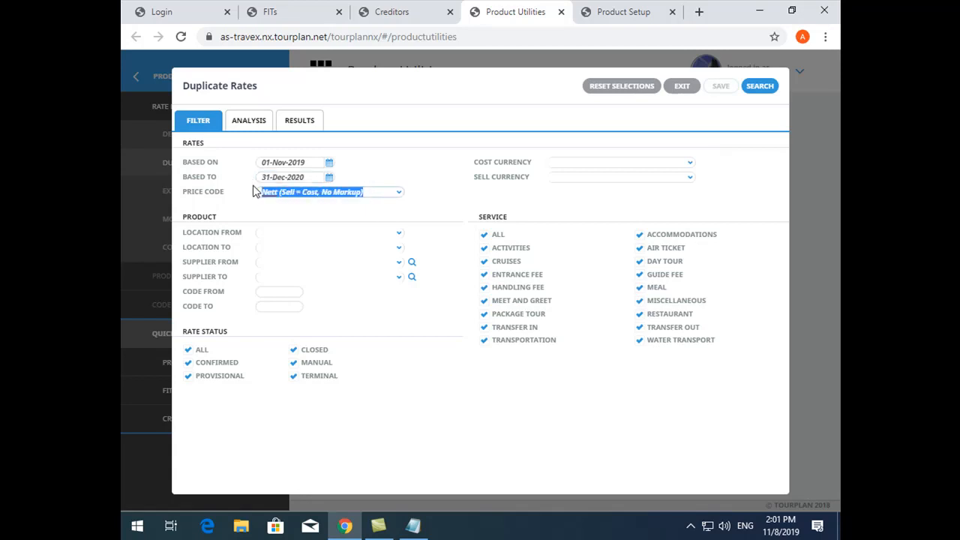
drag(361, 192, 201, 197)
text(sp)
key(Tab)
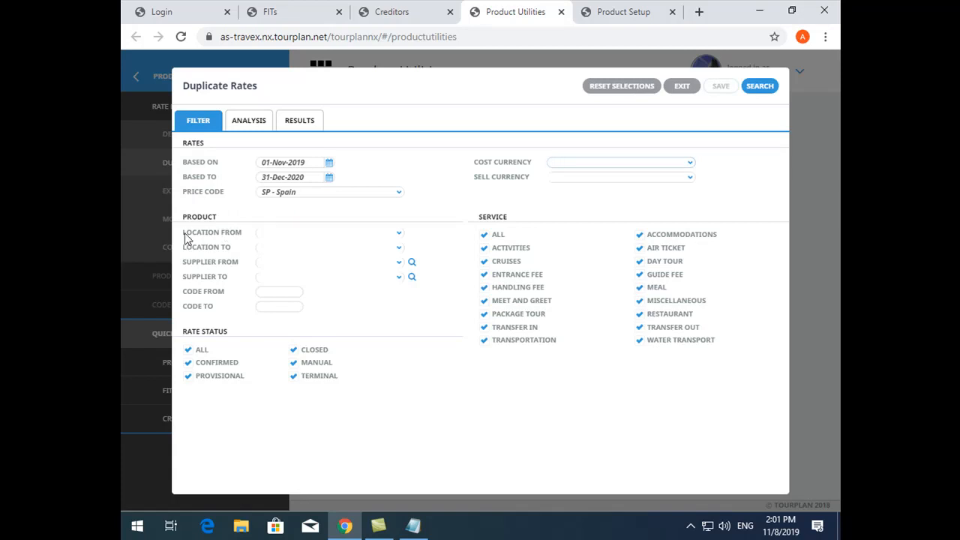
Limit the product filter to supplier TBOKBV, The Tubkaak Boutique Resort, as both the from and to supplier
drag(185, 239, 243, 264)
click(262, 267)
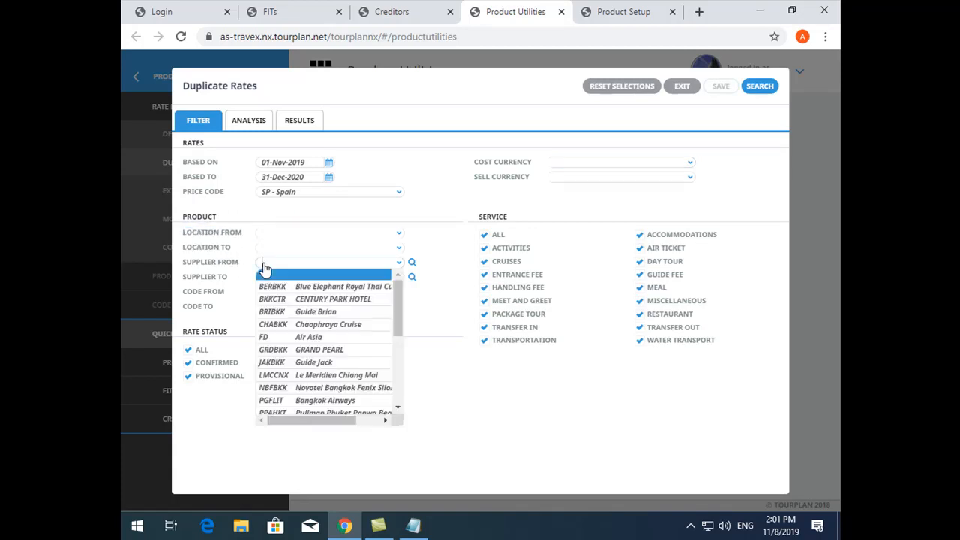
text(tub)
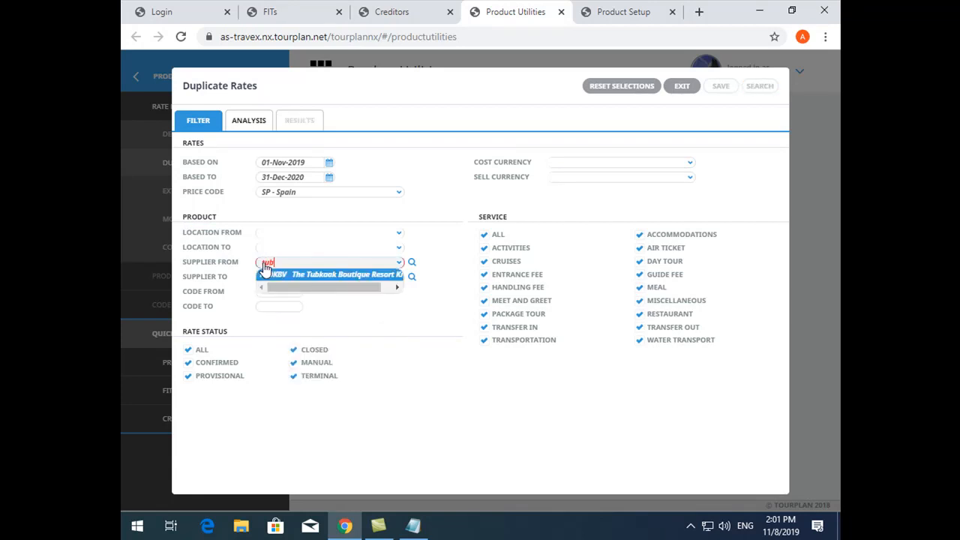
key(Tab)
text(tub)
key(Tab)
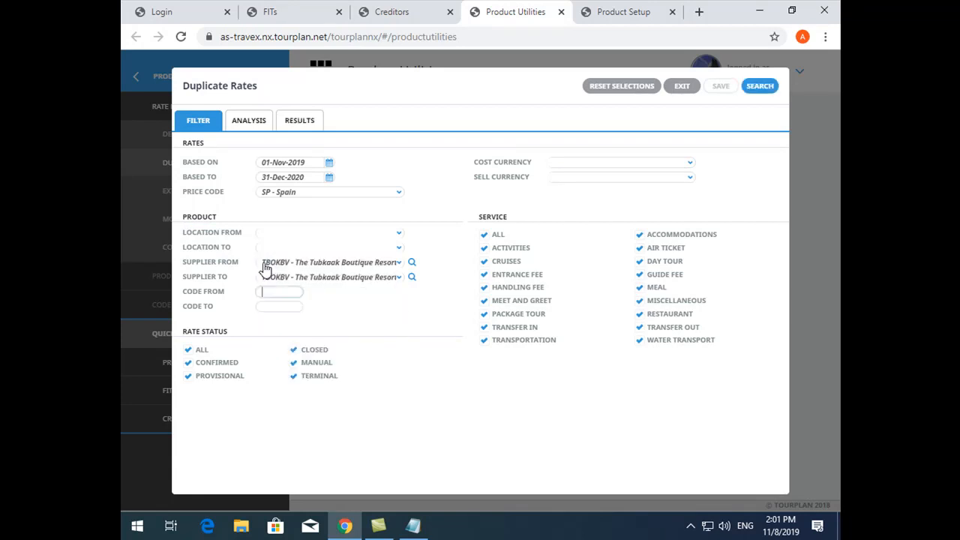
Leave the product code range empty and restrict the services to Accommodations only
drag(184, 291, 216, 311)
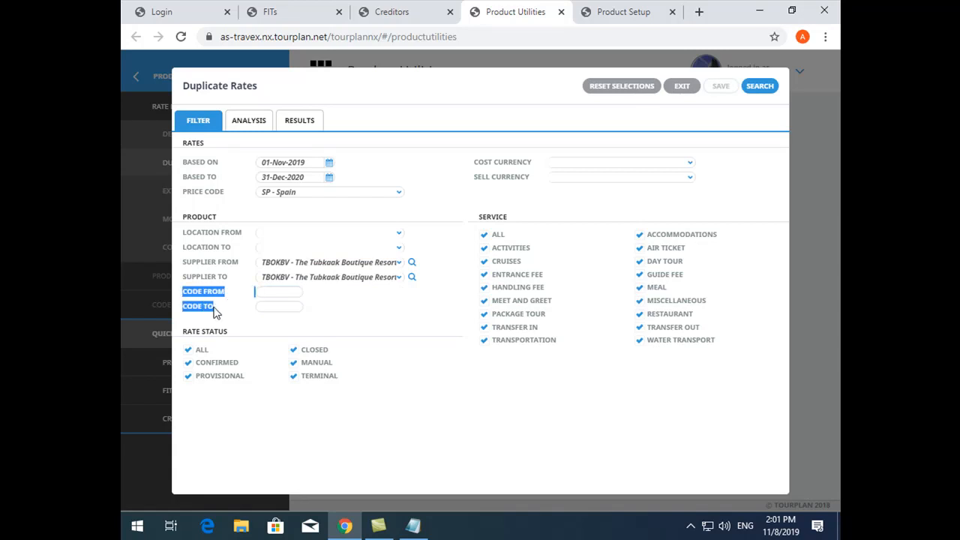
click(282, 294)
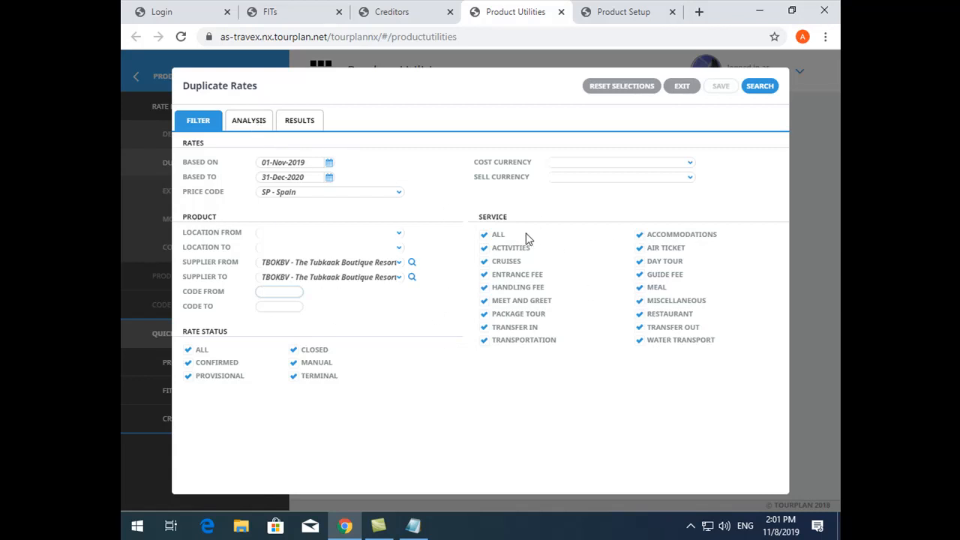
click(486, 235)
click(641, 236)
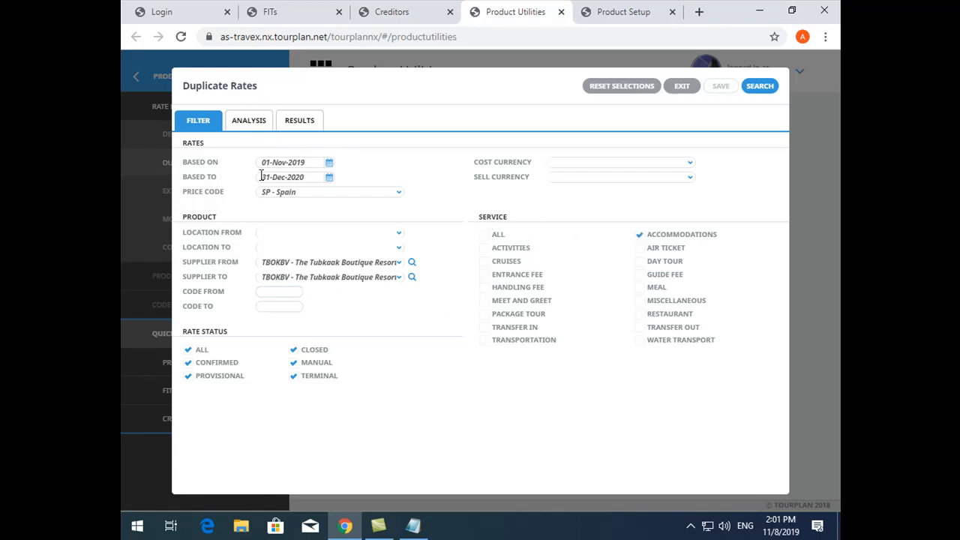
Try to list the rates matching the filter, return to the filter and look up the from supplier again with "tub"
click(297, 124)
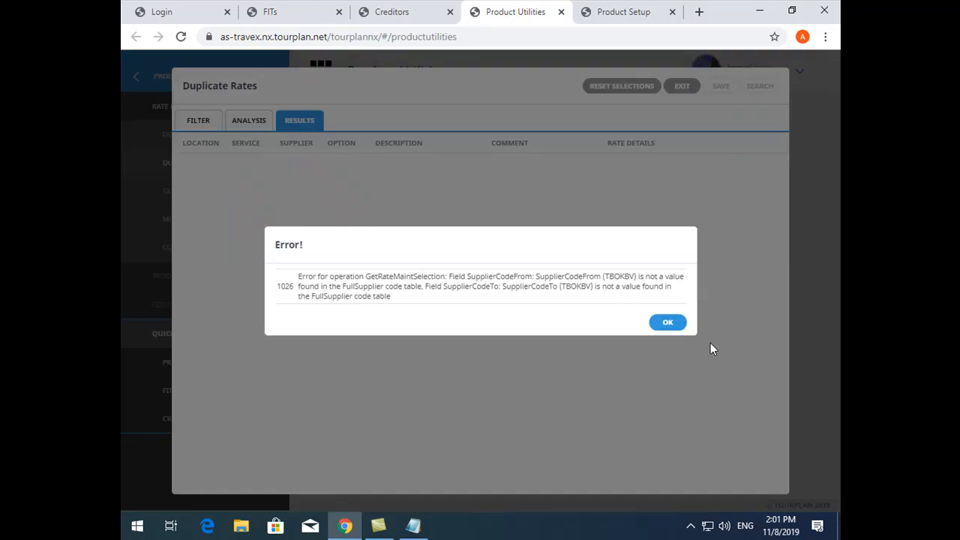
click(668, 323)
click(198, 121)
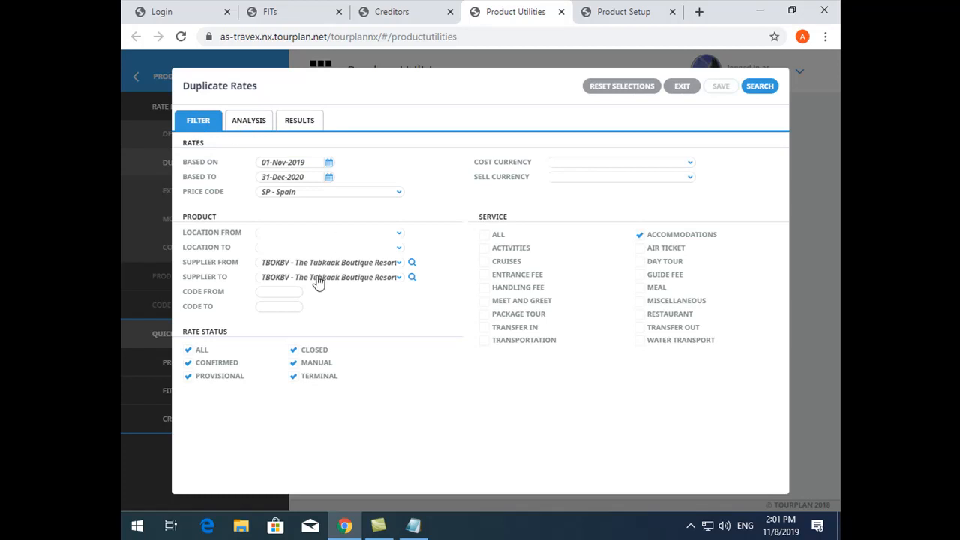
click(298, 267)
click(298, 264)
text(tub)
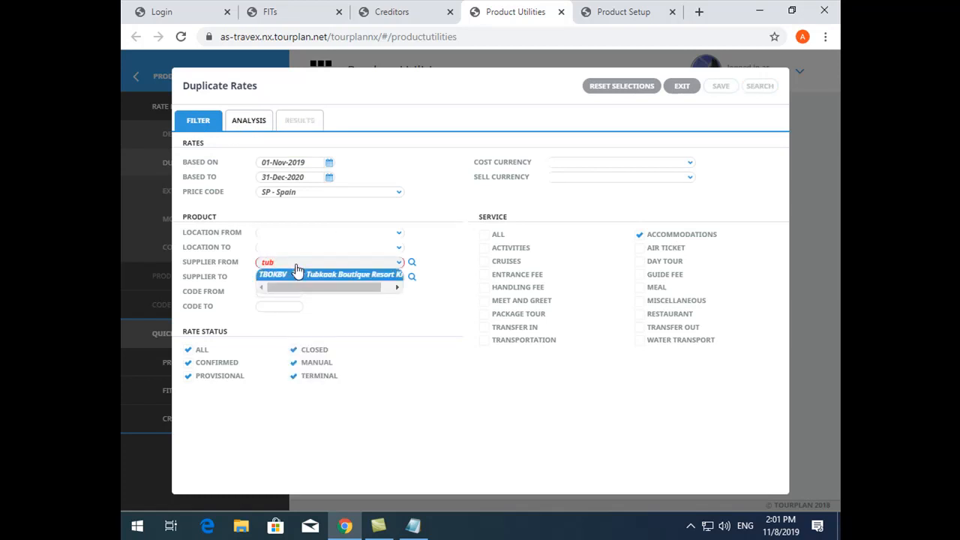
Reload the Product Utilities page and reopen Duplicate Rates under Rate Maintenance
key(F5)
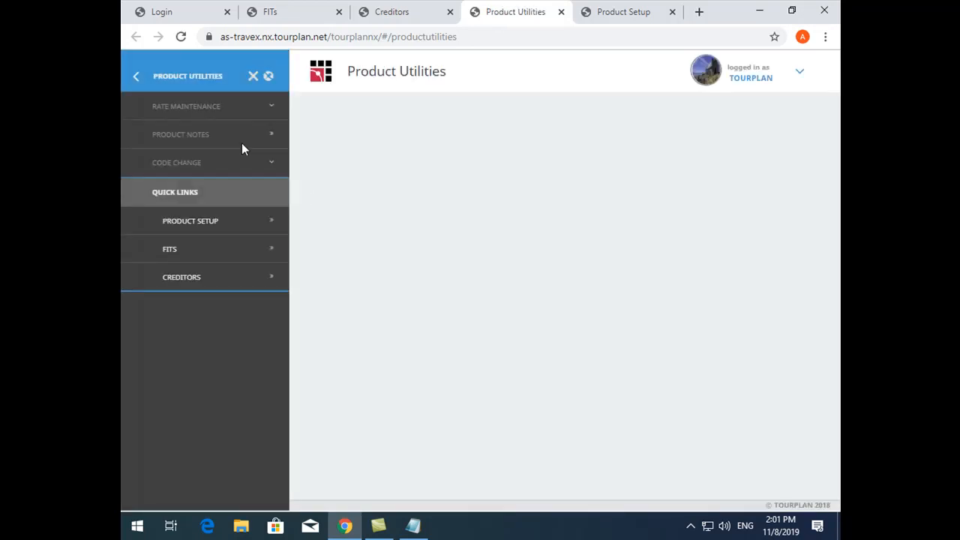
click(213, 111)
click(226, 161)
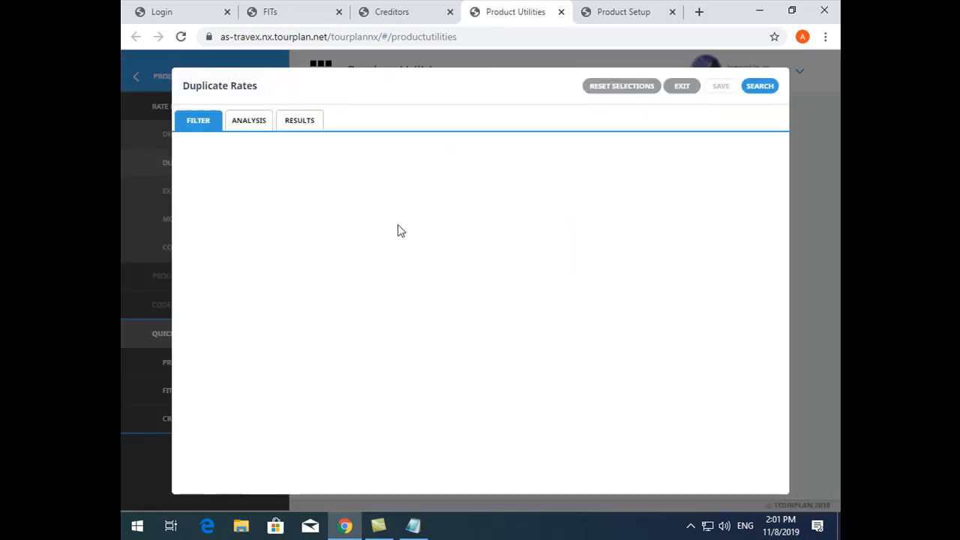
Set both the from and to supplier of the product filter to TUBKBV, The Tubkaak Boutique Resort
click(286, 263)
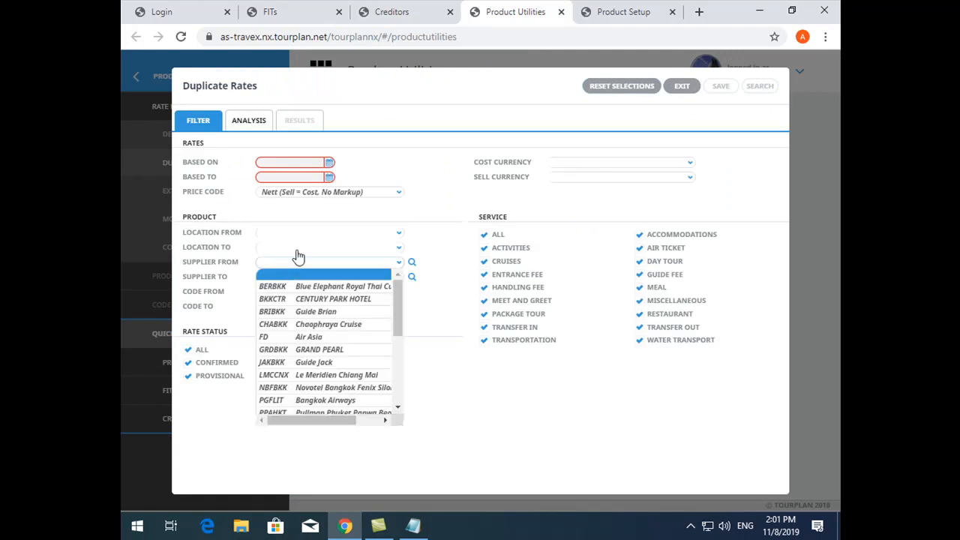
text(tu)
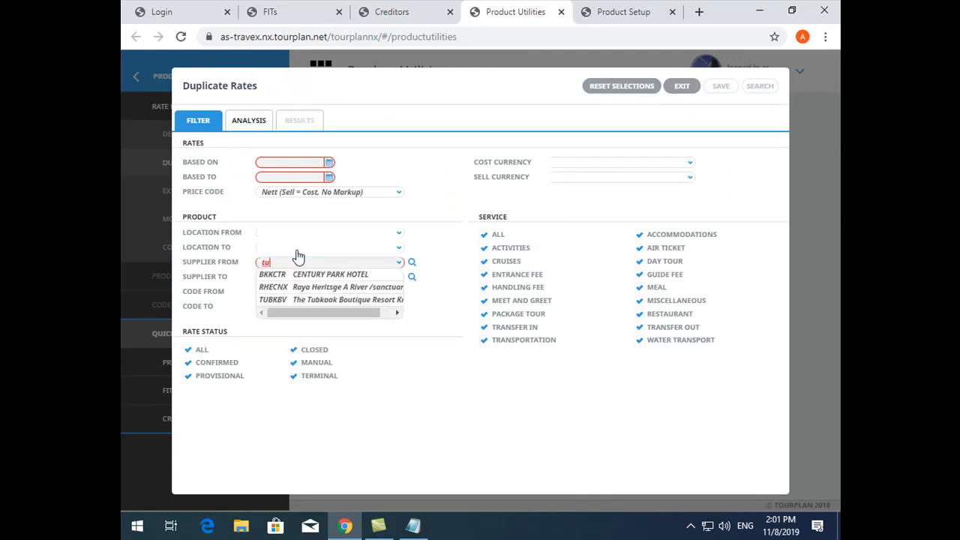
click(293, 300)
click(289, 277)
text(t)
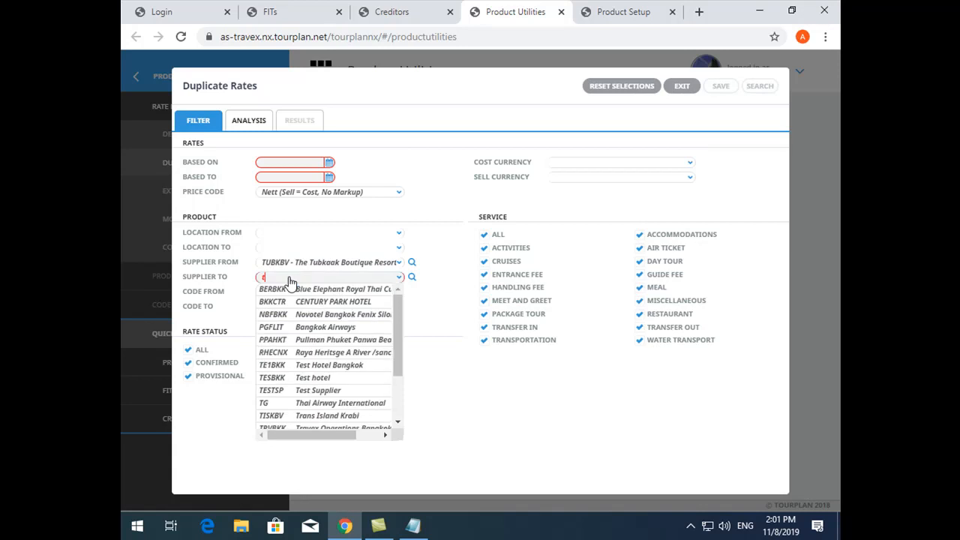
text(ub)
click(300, 288)
Set the based-on date to 01-Jan-2019 and the based-to date to 31-Dec-2020 for the rates to duplicate
click(309, 160)
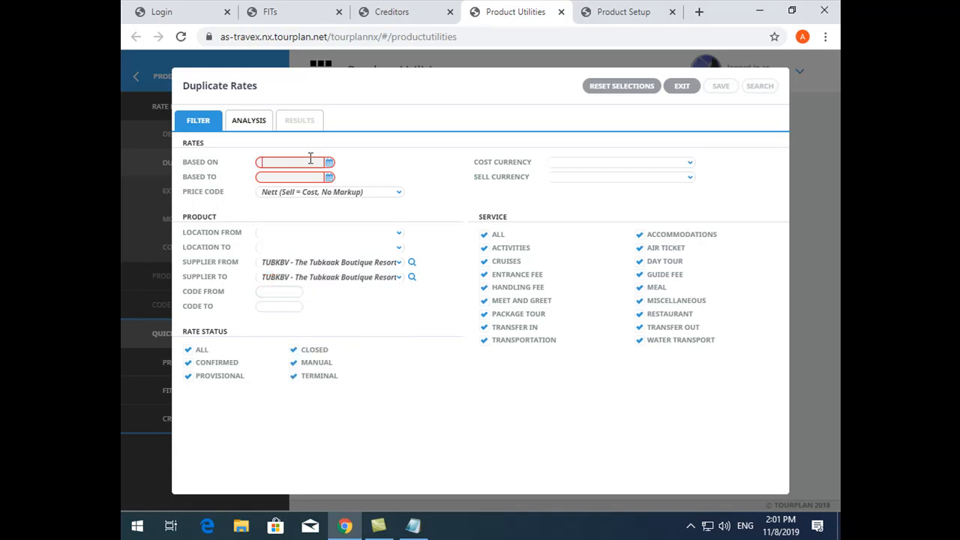
text(01/01/2019)
key(Tab)
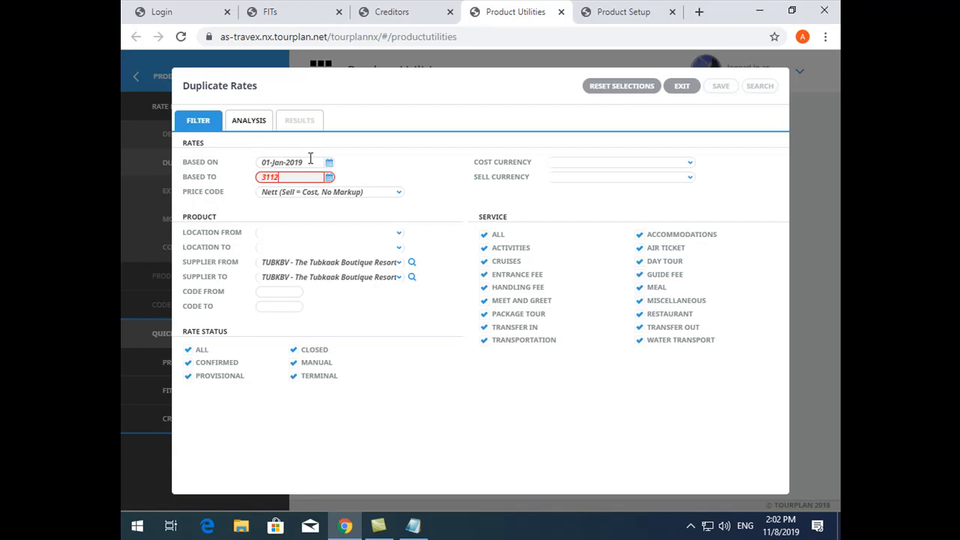
text(31/12/2020)
key(Tab)
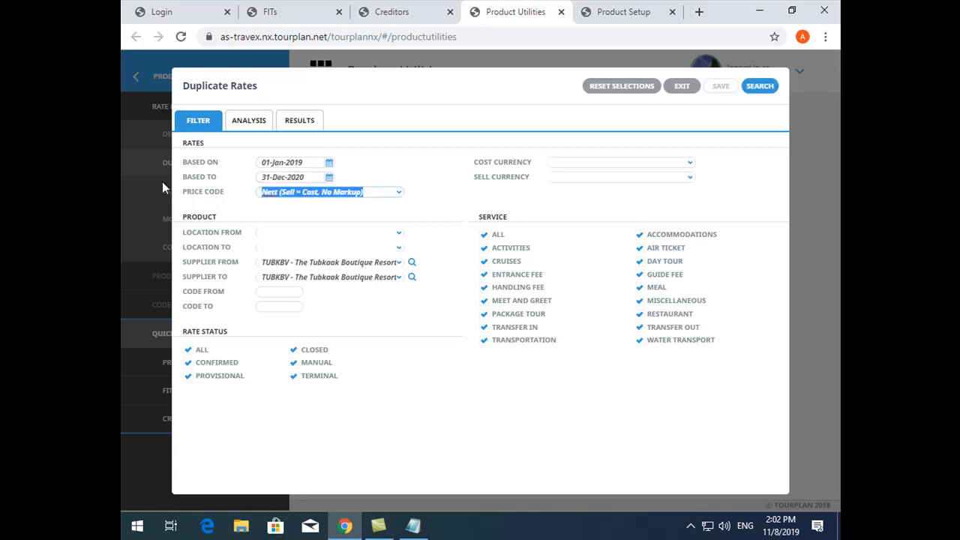
Filter the rates by price code SP - Spain and only the Accommodations service, and list the matching rates
text(sp)
key(Tab)
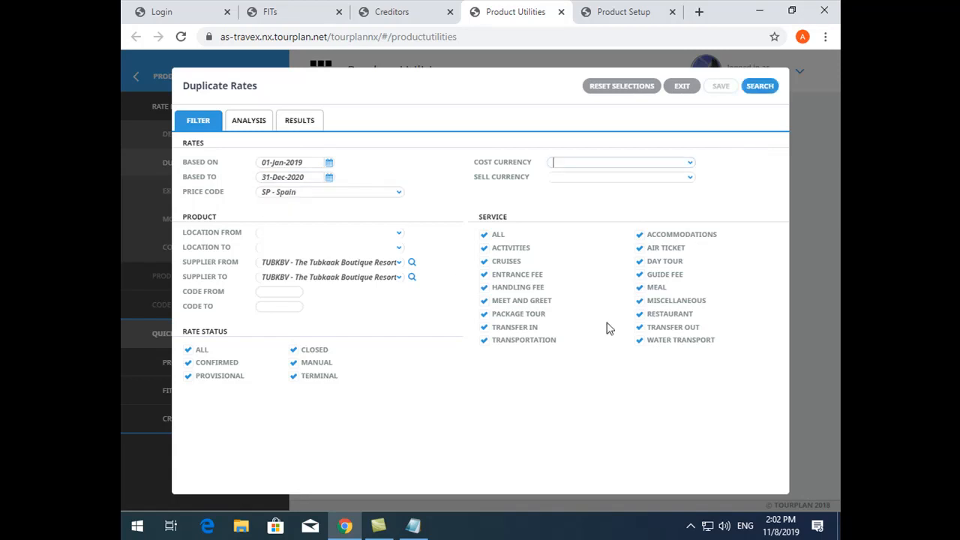
click(485, 236)
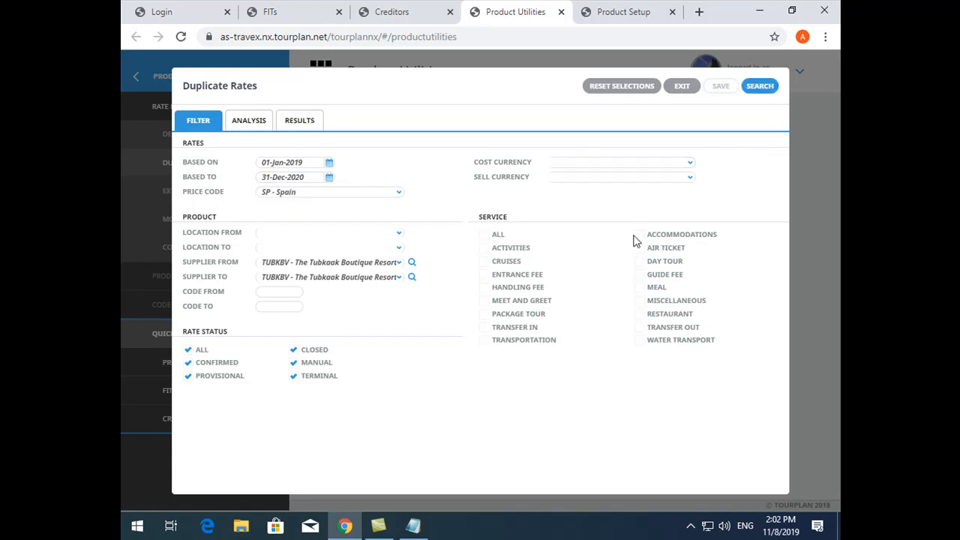
click(299, 122)
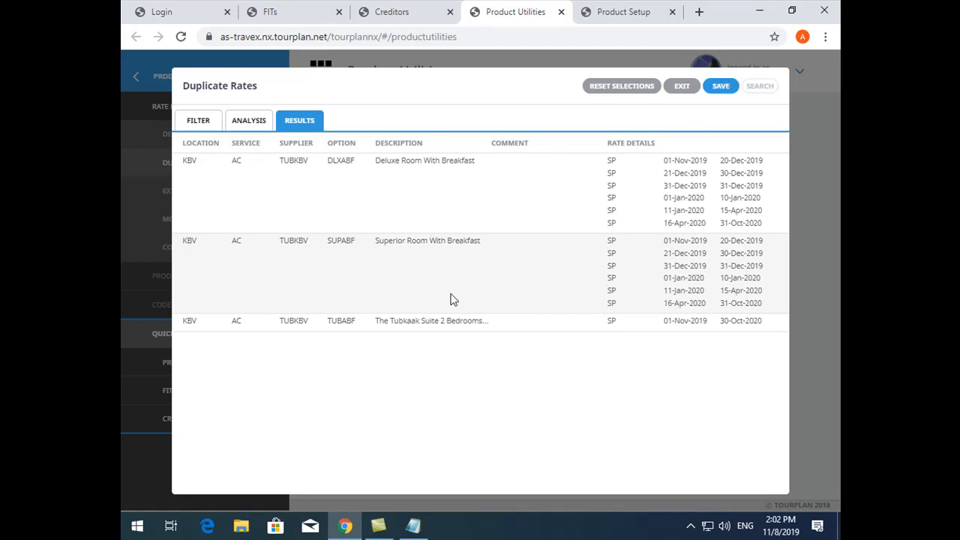
Accept the listed rates for duplication and set the new price code to AM - TUI Ambassador
click(718, 87)
drag(184, 126, 253, 125)
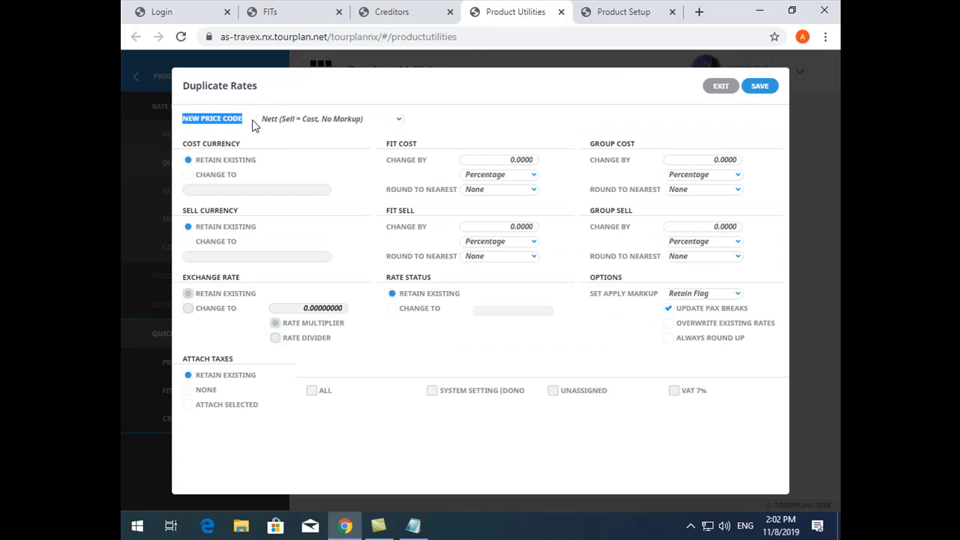
drag(369, 121, 178, 119)
text(am)
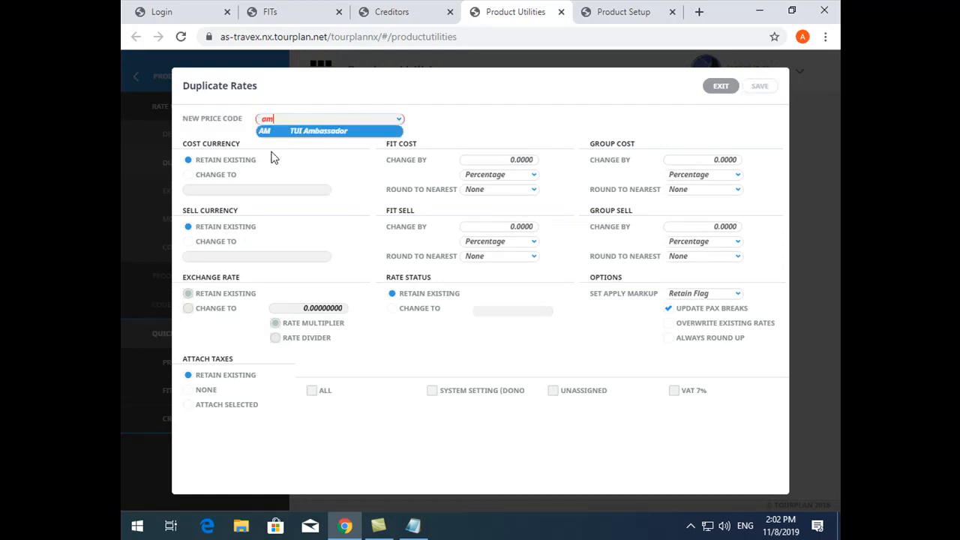
click(294, 132)
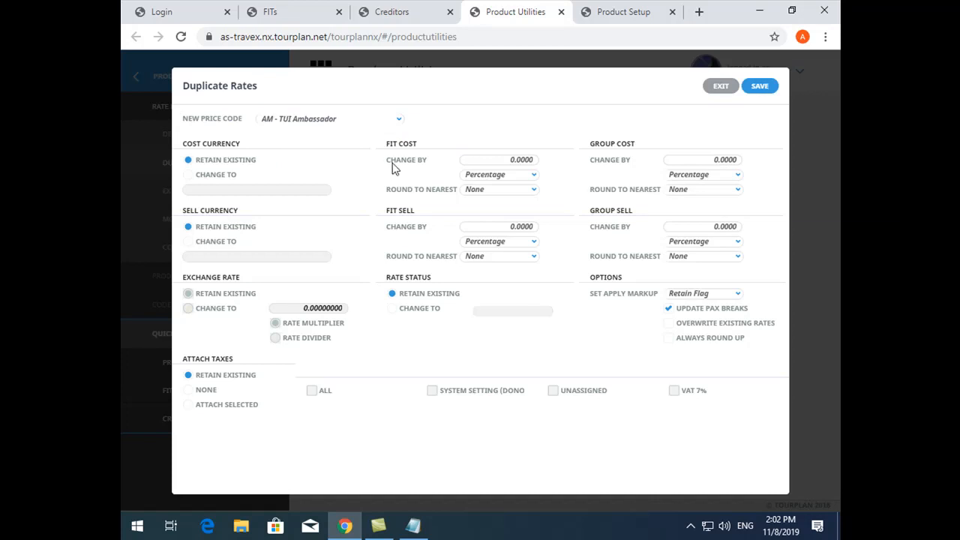
Examine the FIT and group cost and sell adjustment settings, including the available FIT cost change types
drag(385, 143, 613, 144)
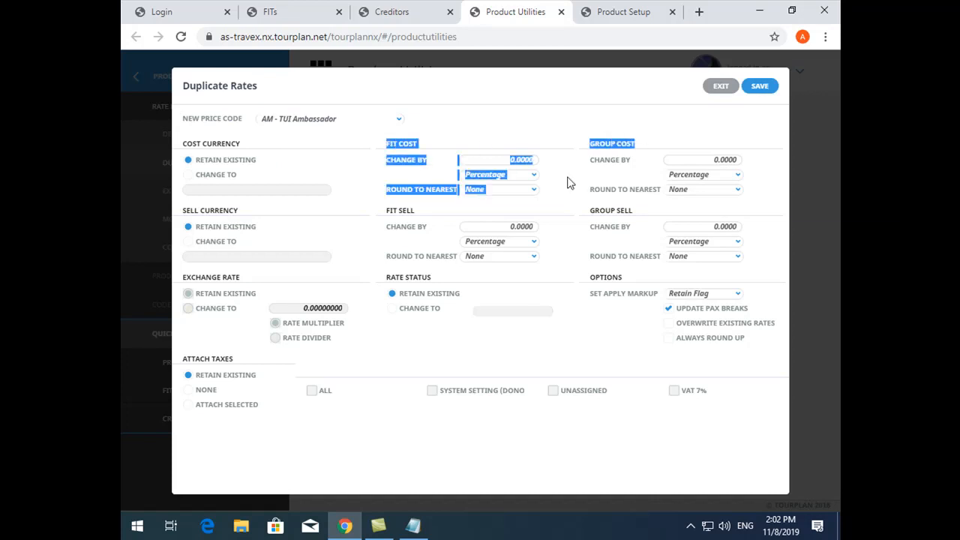
click(439, 224)
drag(386, 210, 731, 215)
click(435, 262)
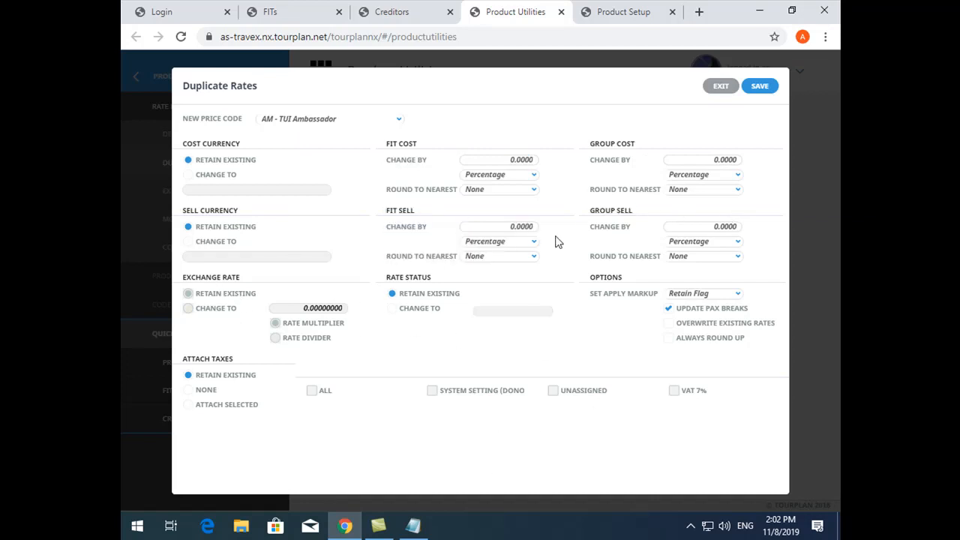
click(534, 178)
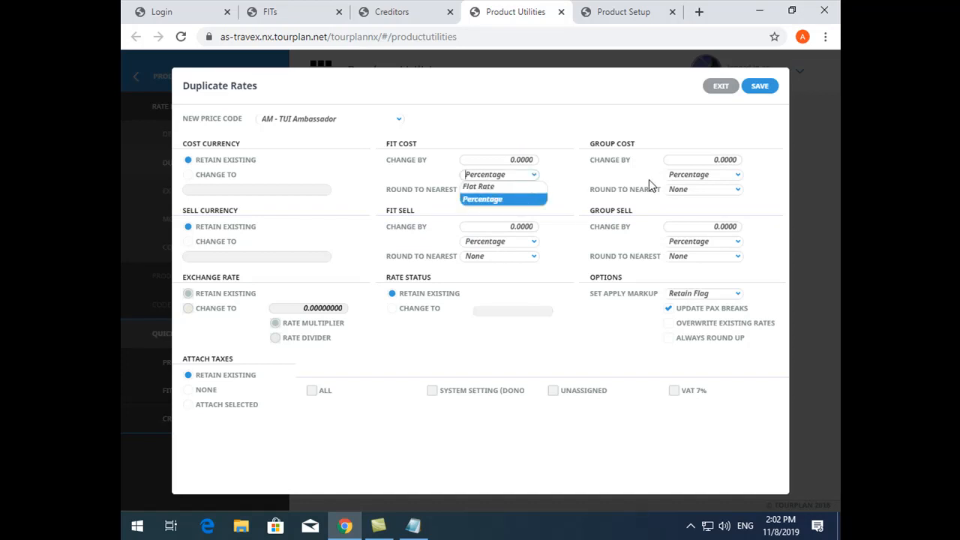
click(691, 181)
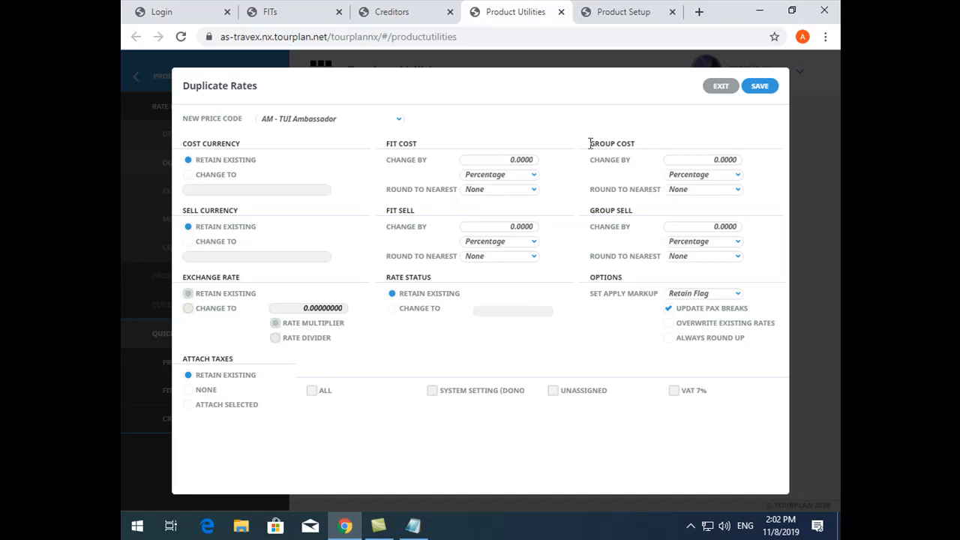
drag(391, 222, 621, 222)
click(560, 244)
Try Flat Rate and Markup Percentage as the FIT sell change type and return it to Percentage
click(527, 248)
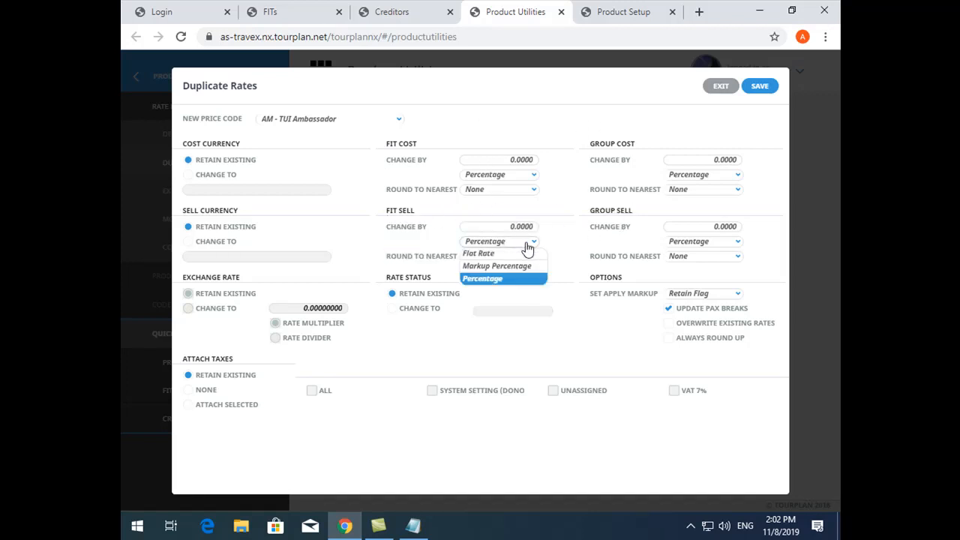
click(490, 259)
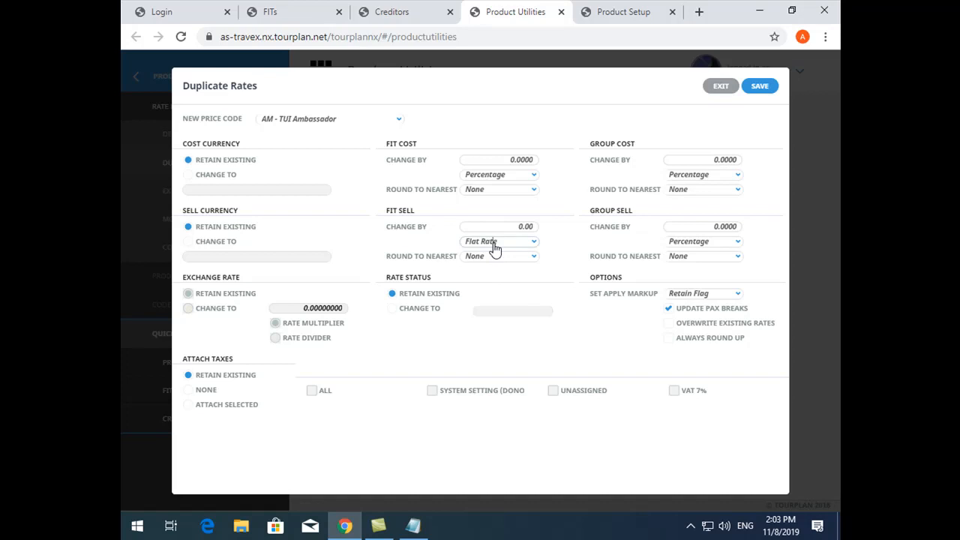
click(495, 242)
click(500, 267)
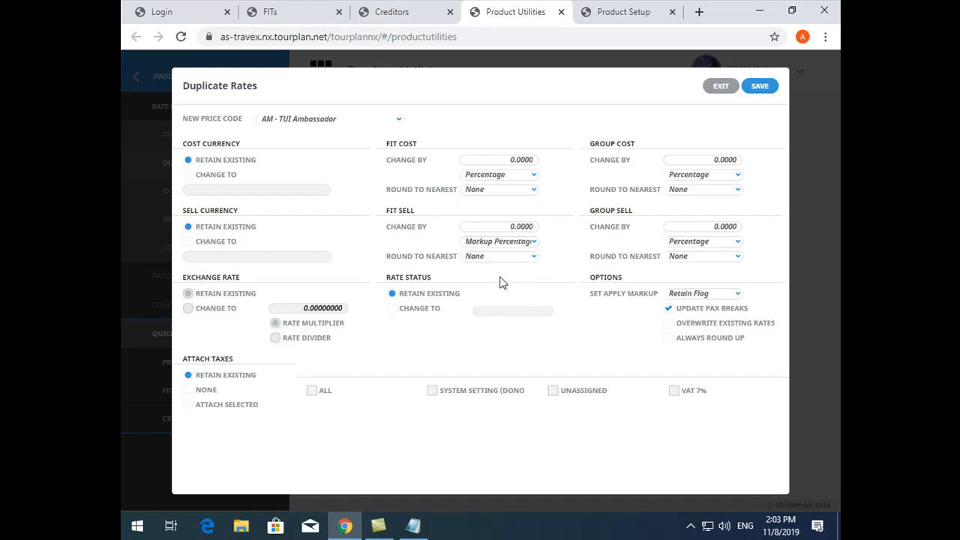
click(502, 230)
click(503, 245)
click(505, 250)
click(501, 279)
Set both the FIT sell and group sell change to -3 percent
click(494, 226)
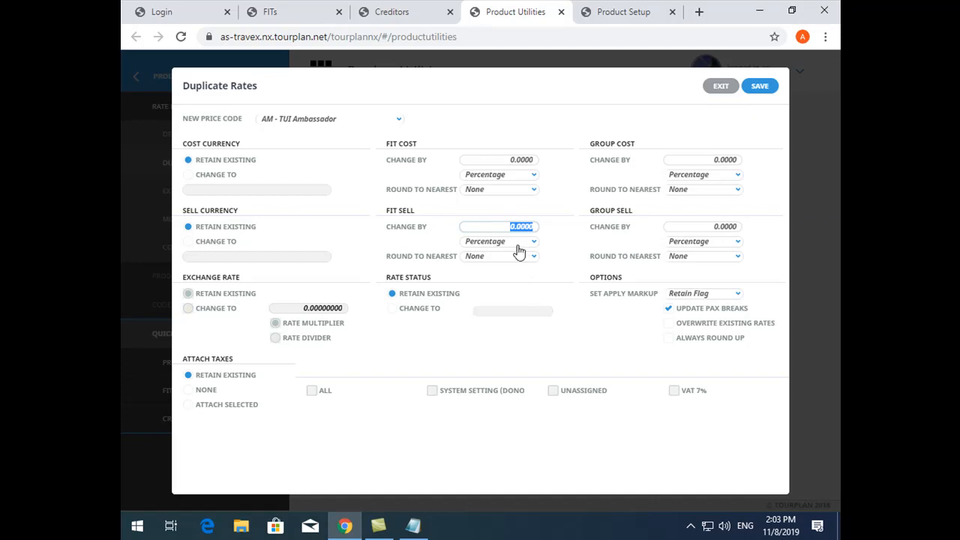
text(-3)
click(688, 223)
text(-3)
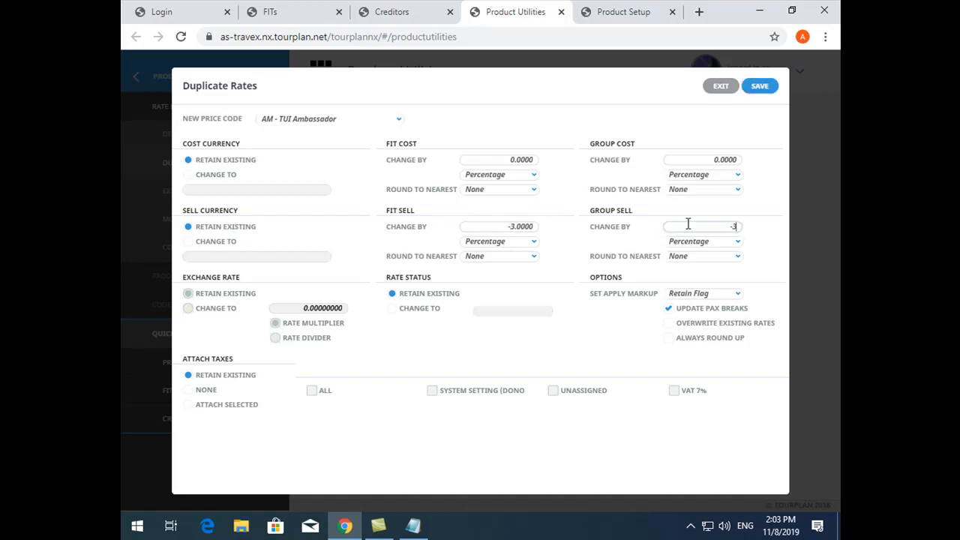
click(697, 217)
click(711, 226)
click(699, 217)
Save the duplicated rates, continuing despite the rates conflict, and review the duplication summary
click(761, 87)
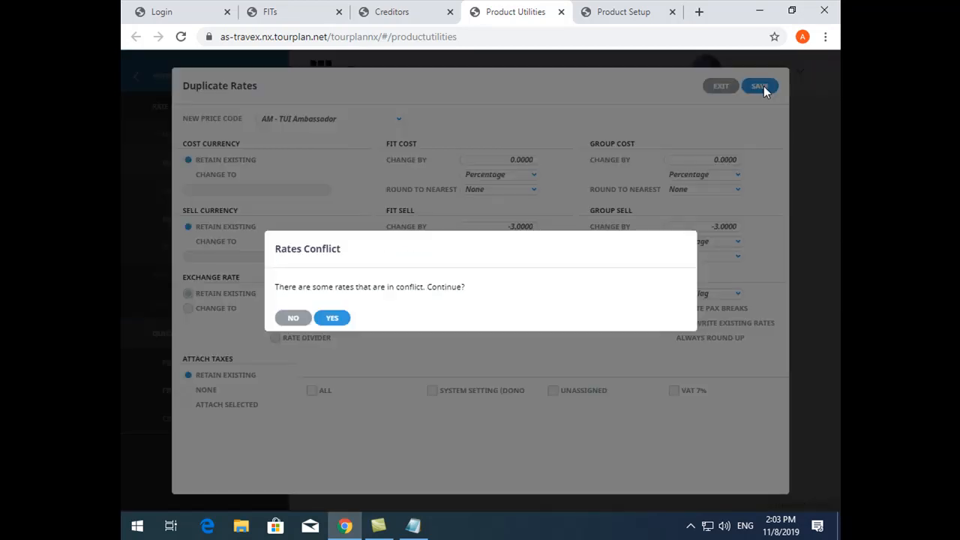
drag(275, 288, 421, 290)
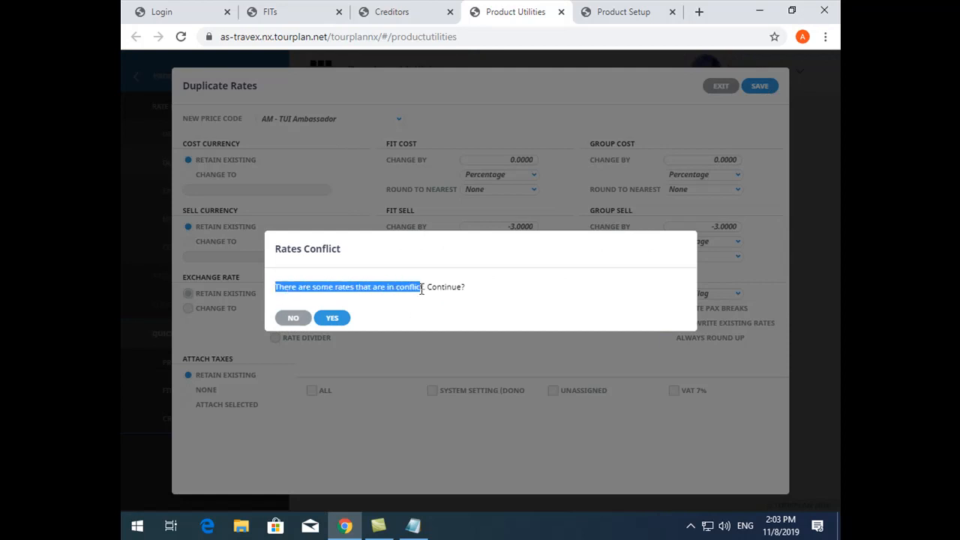
click(332, 319)
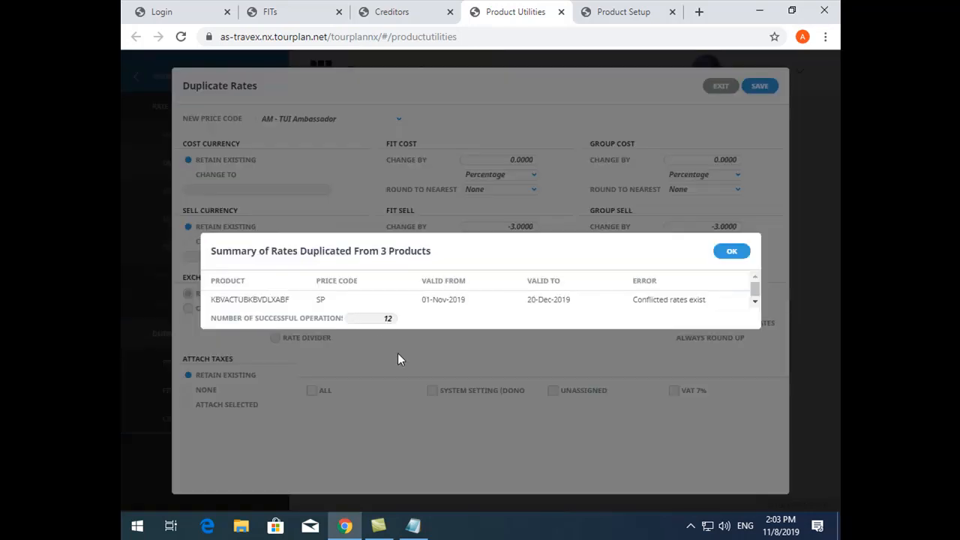
drag(212, 319, 424, 322)
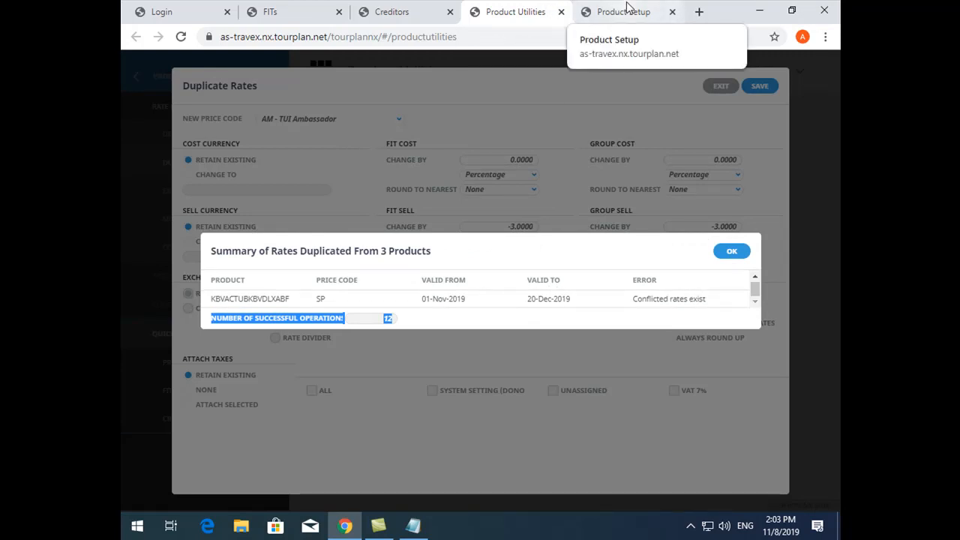
drag(214, 299, 716, 307)
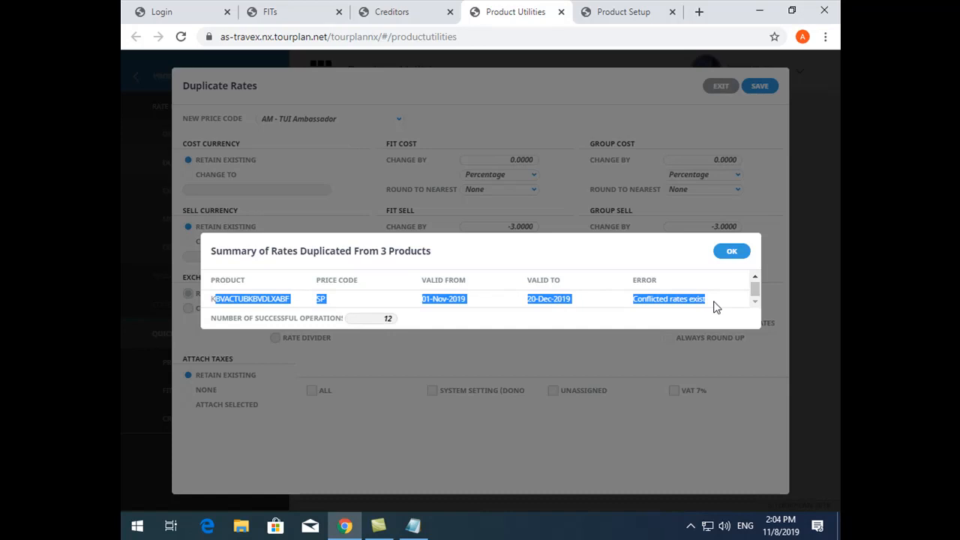
Switch to Product Setup, reload the page and open the rates of product KBVACTUBKBVSUPABF
click(609, 11)
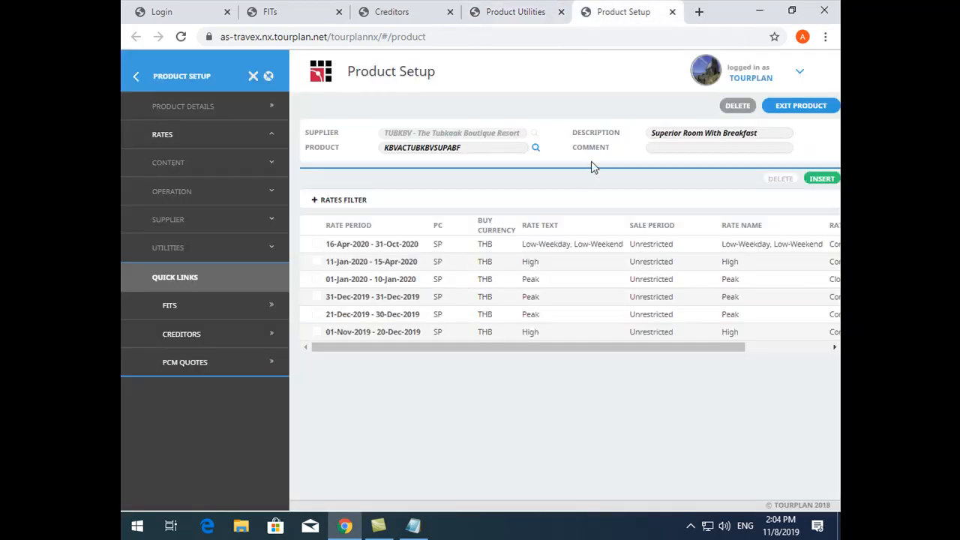
double_click(446, 147)
key(ctrl+c)
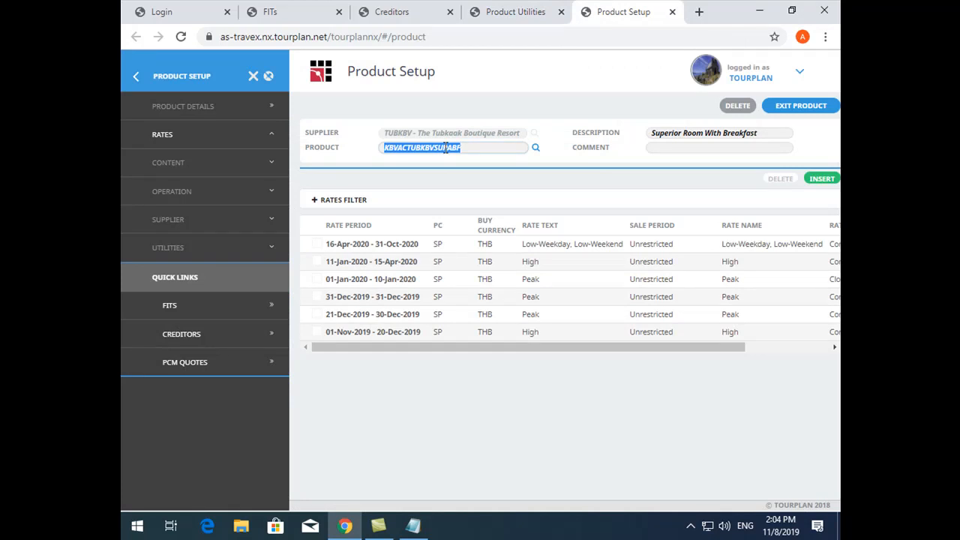
key(F5)
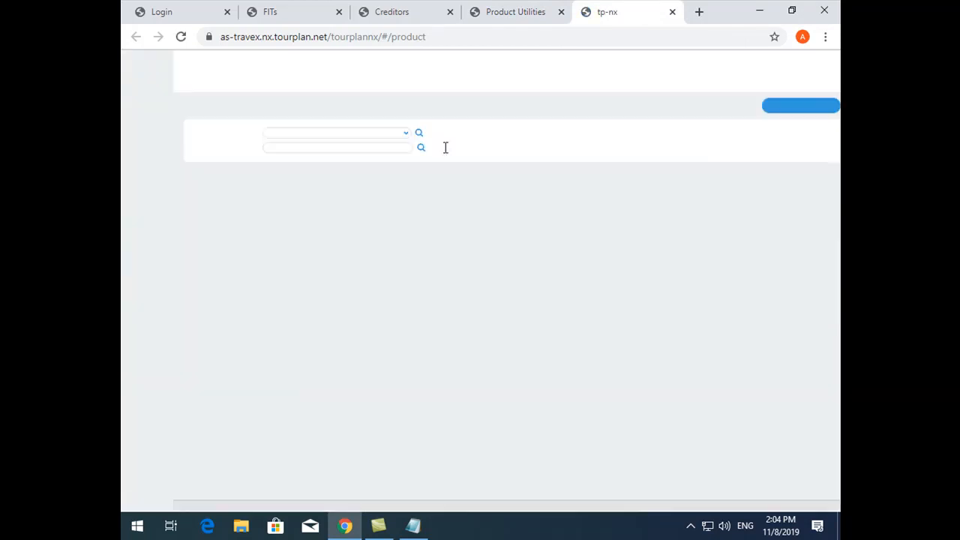
key(ctrl+v)
click(535, 147)
click(441, 247)
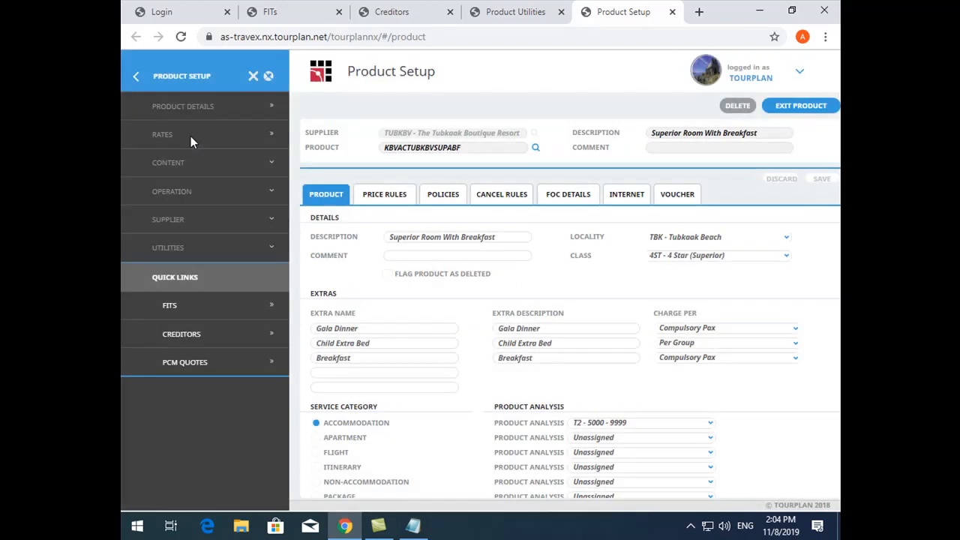
click(190, 135)
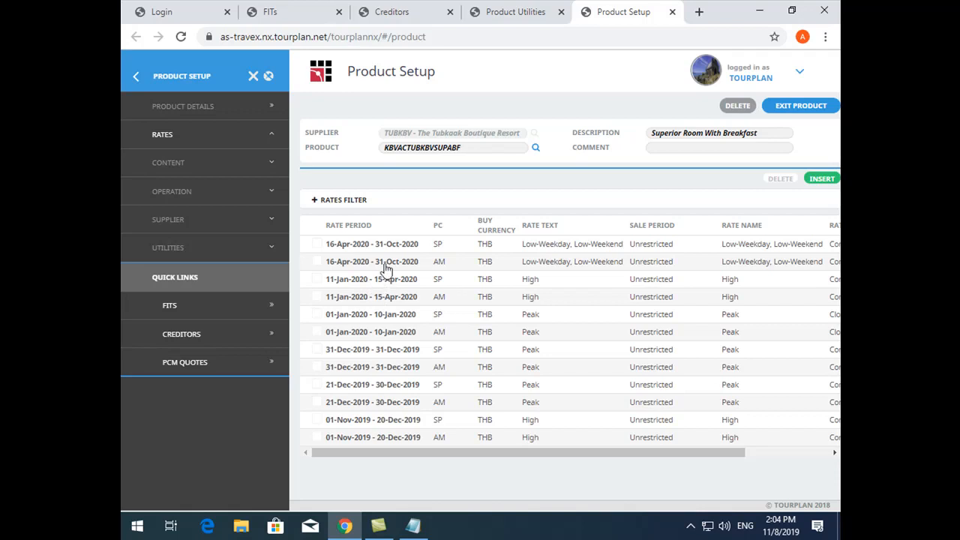
Check the markup percentages of the AM rate for the period 16-Apr-2020 to 31-Oct-2020
click(385, 264)
click(382, 224)
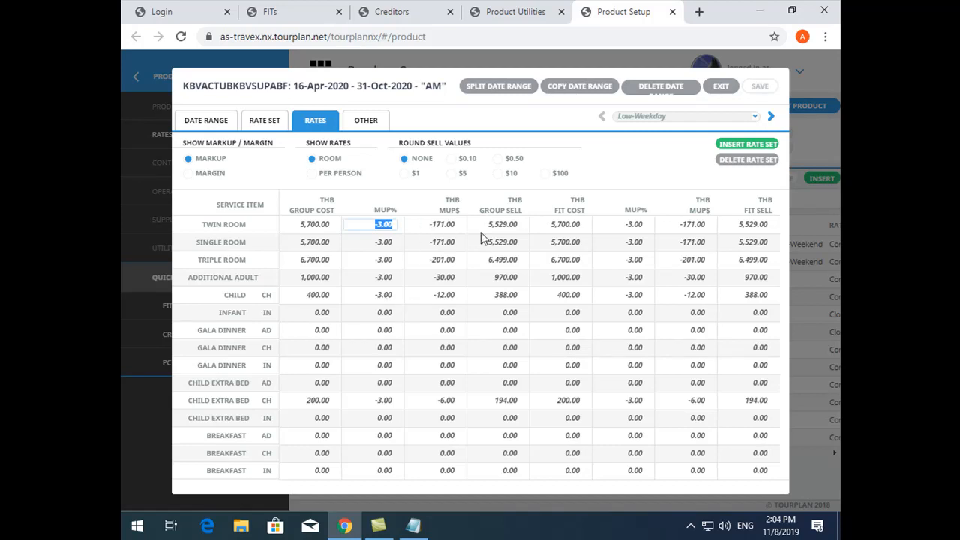
click(716, 88)
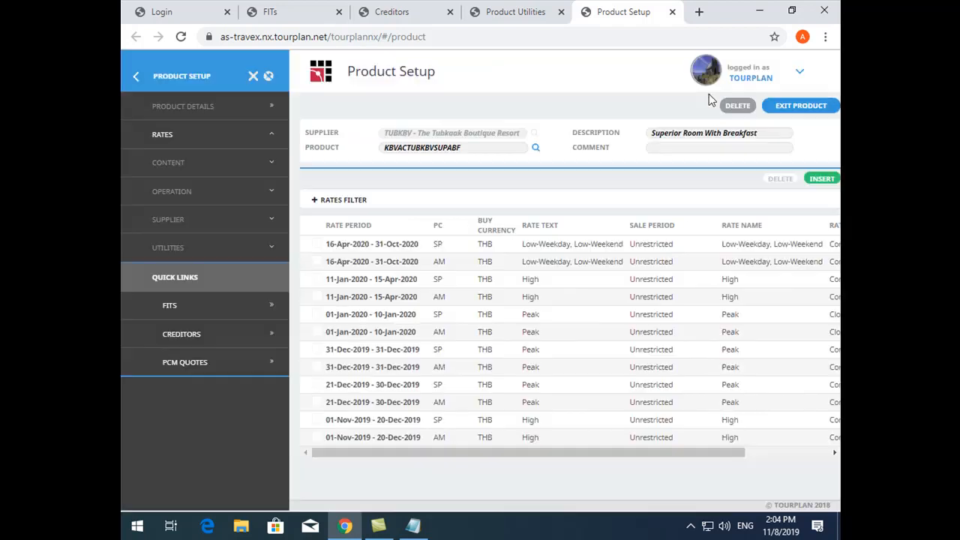
Check the SP rates starting 01-Nov-2019, 21-Dec-2019 and 31-Dec-2019, and the AM rate for 01-Nov-2019 to 20-Dec-2019
double_click(381, 422)
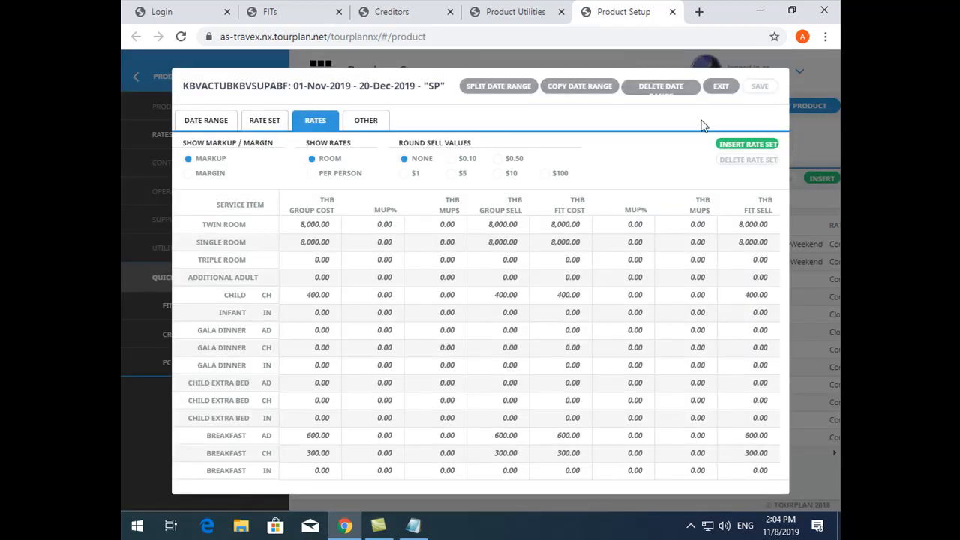
click(720, 86)
double_click(377, 385)
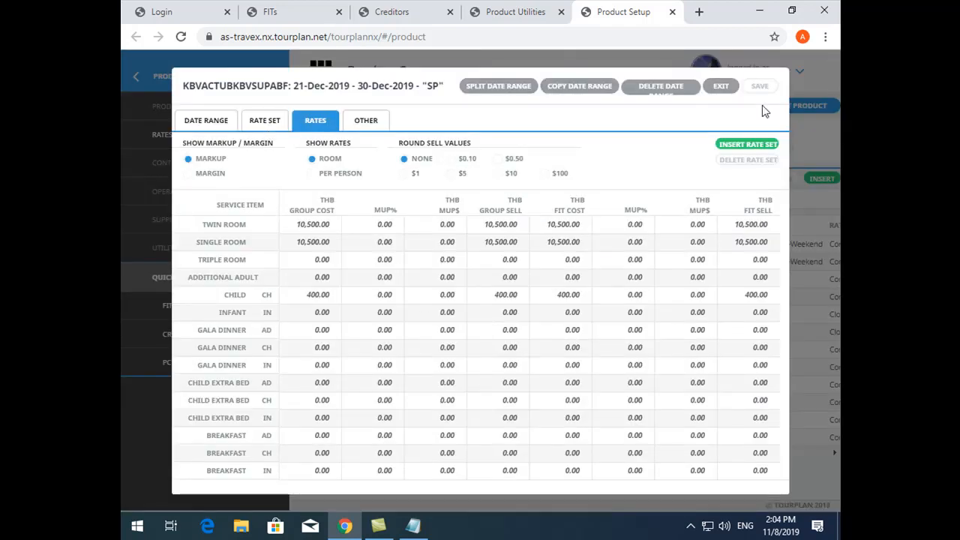
click(720, 86)
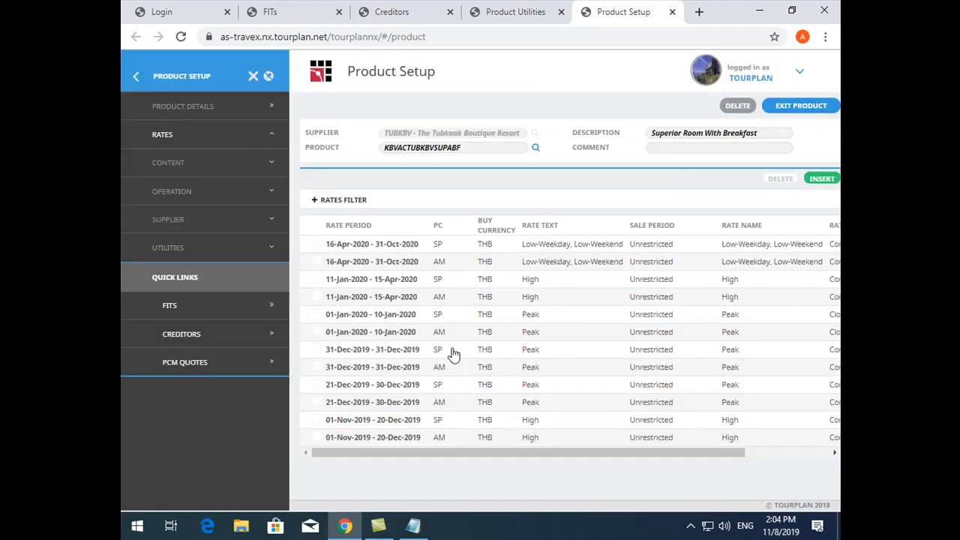
double_click(386, 349)
click(263, 120)
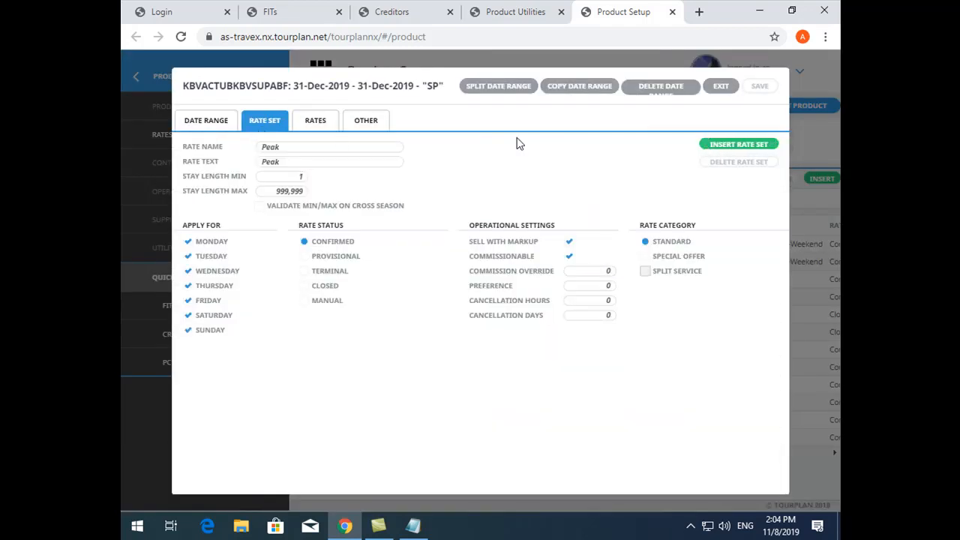
click(722, 87)
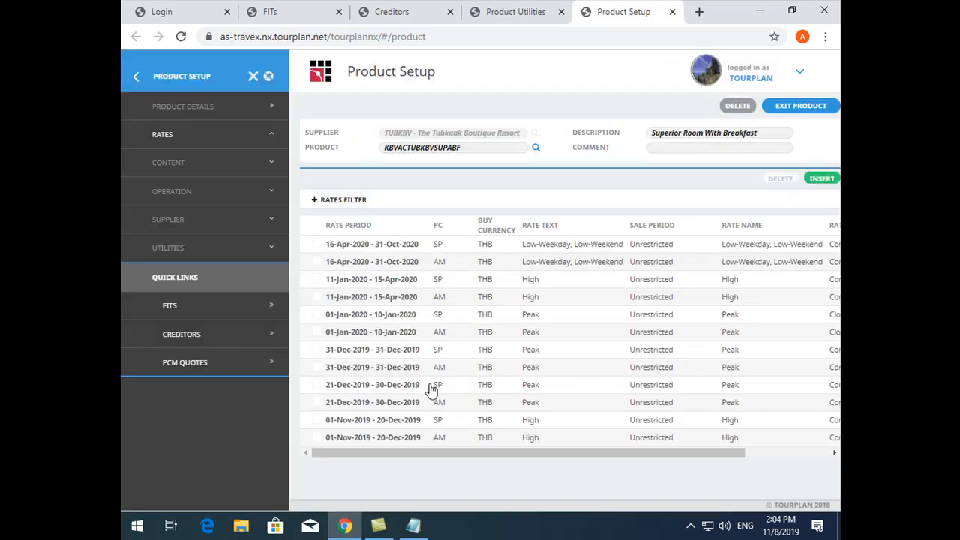
double_click(399, 440)
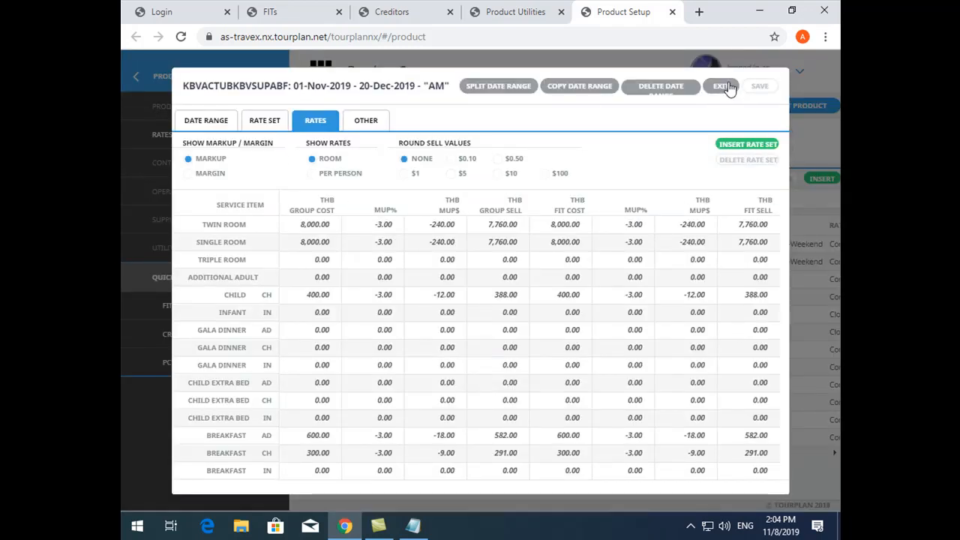
Return to Product Utilities, dismiss the duplication summary, and reset the FIT sell and group sell changes to 0 percent
click(516, 11)
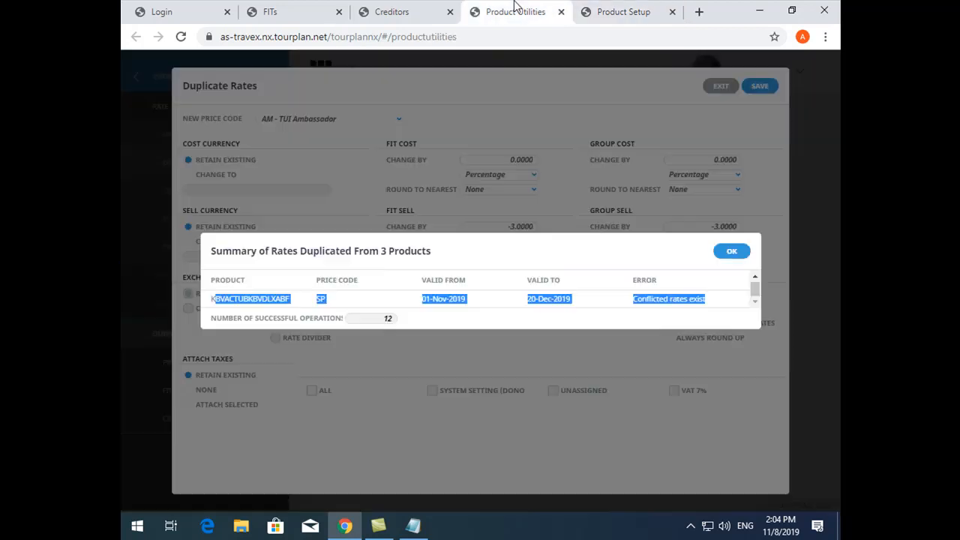
click(732, 251)
click(516, 226)
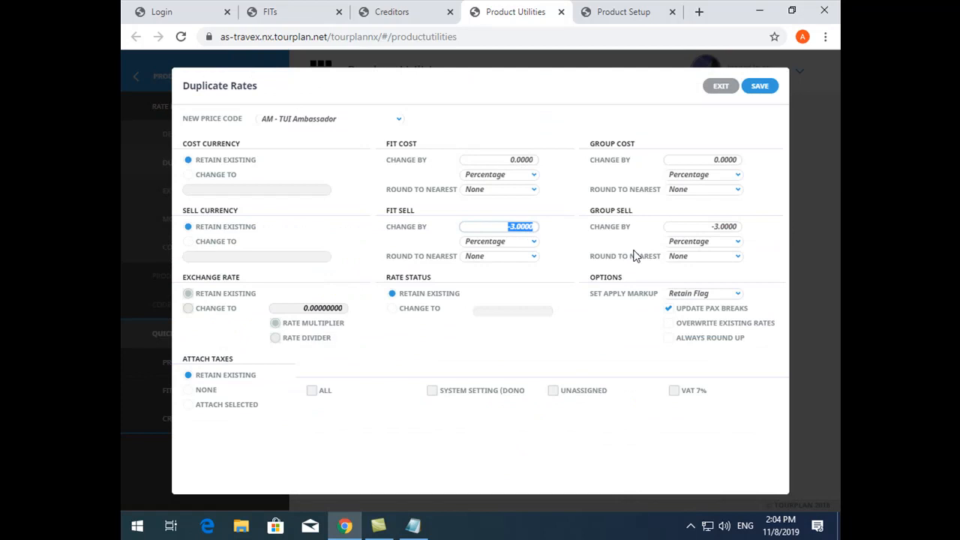
text(0)
click(698, 227)
text(0)
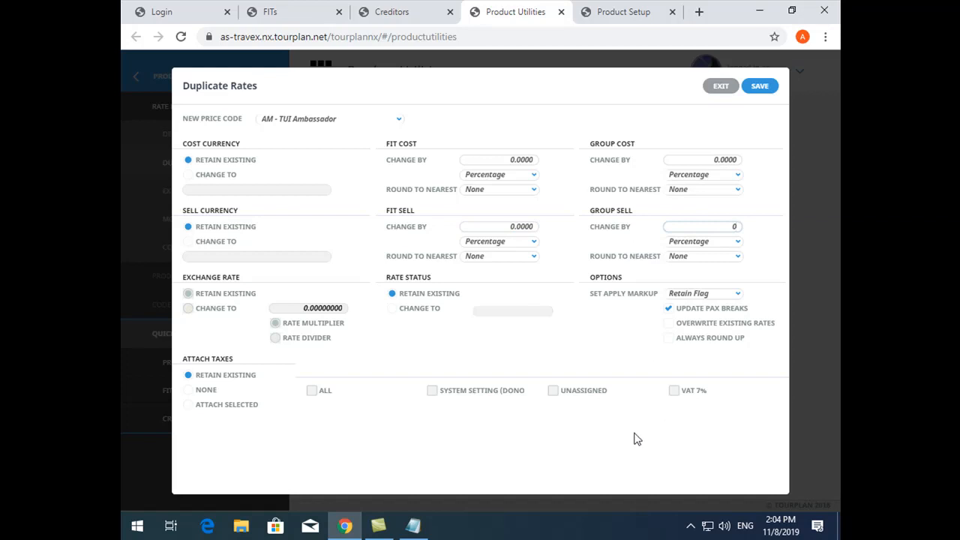
click(524, 456)
key(ctrl+minus)
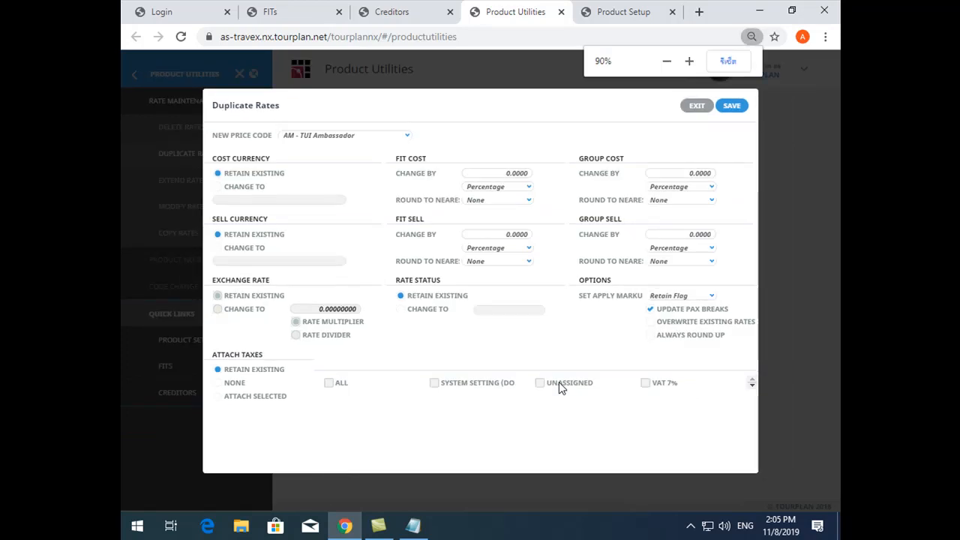
Exit Duplicate Rates and look over the filter options of Extend Rates
click(688, 108)
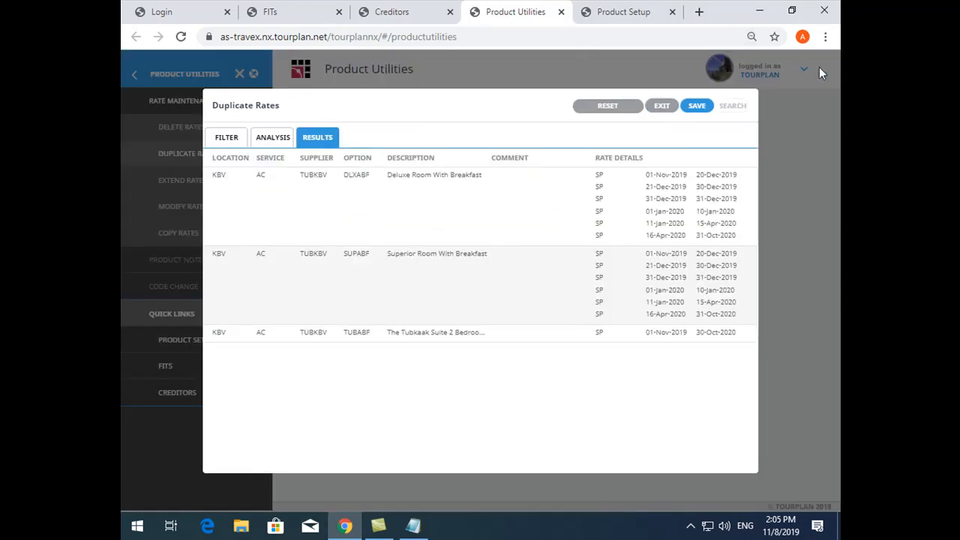
click(659, 105)
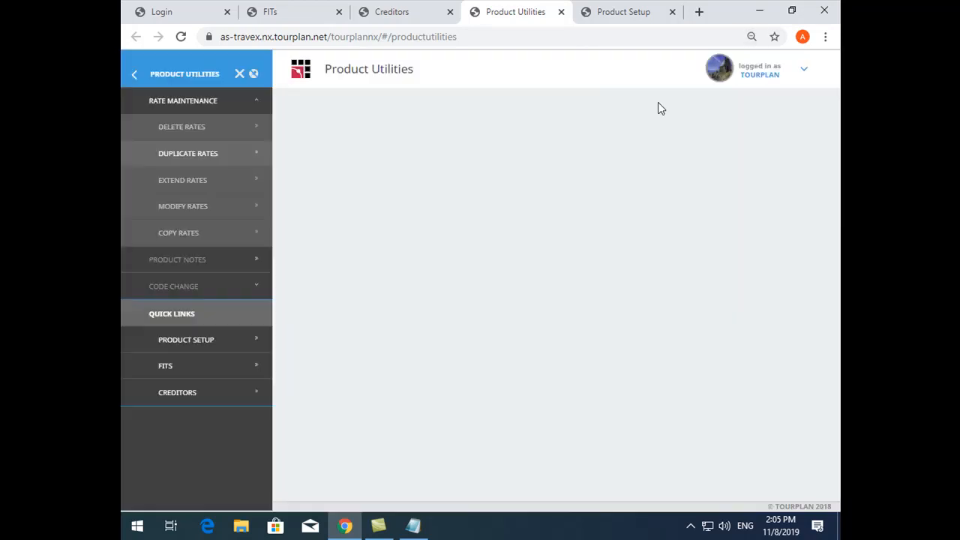
click(182, 183)
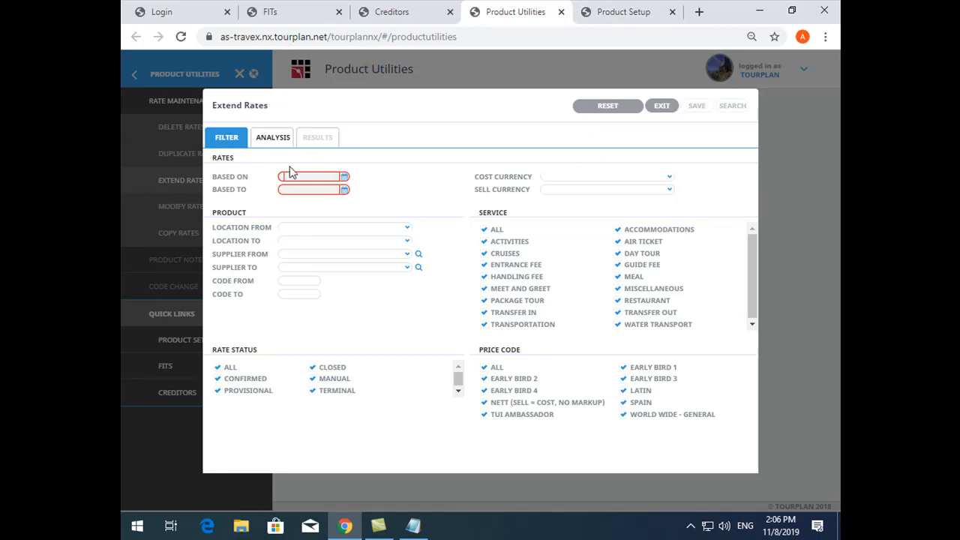
click(659, 109)
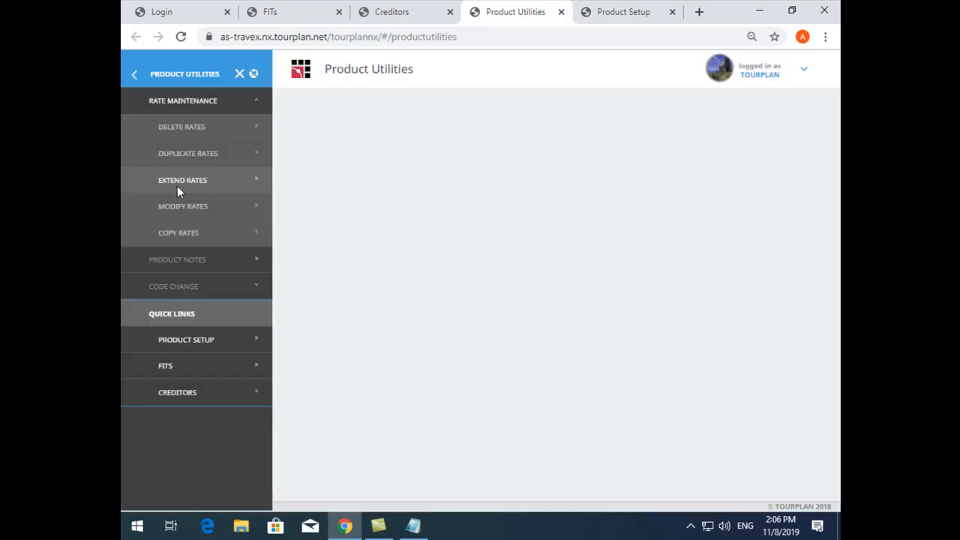
Open Modify Rates in Product Utilities, consulting the SP and AM rate periods of product KBVACTUBKBVSUPABF in Product Setup
click(604, 18)
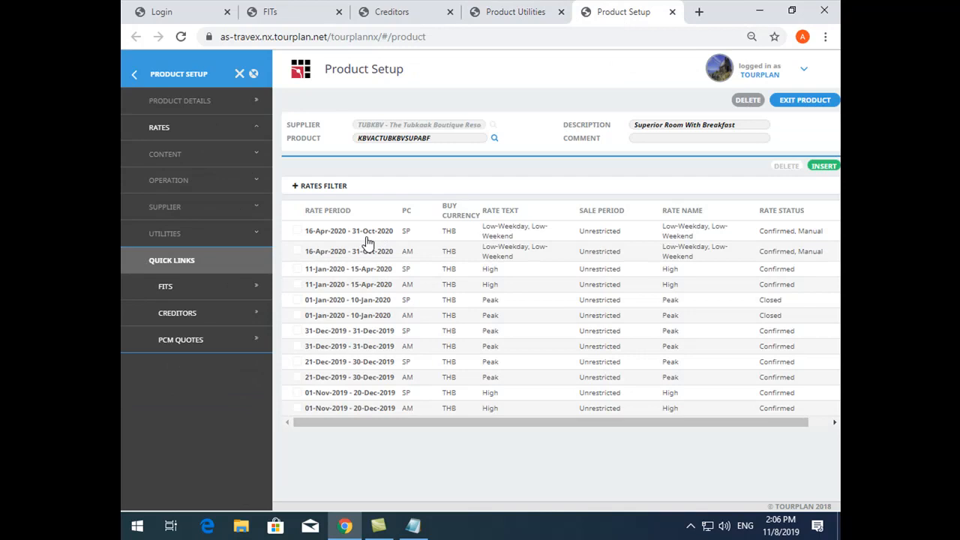
click(551, 11)
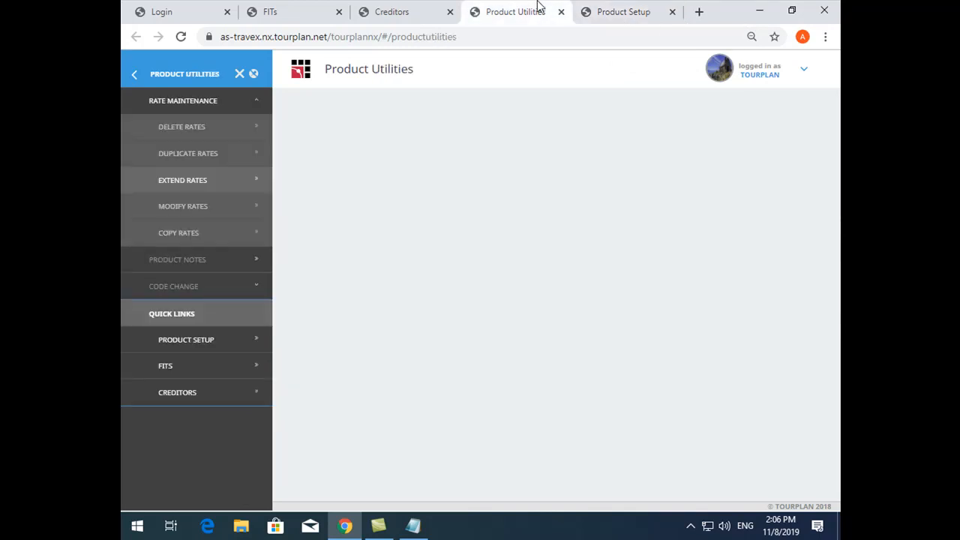
click(186, 213)
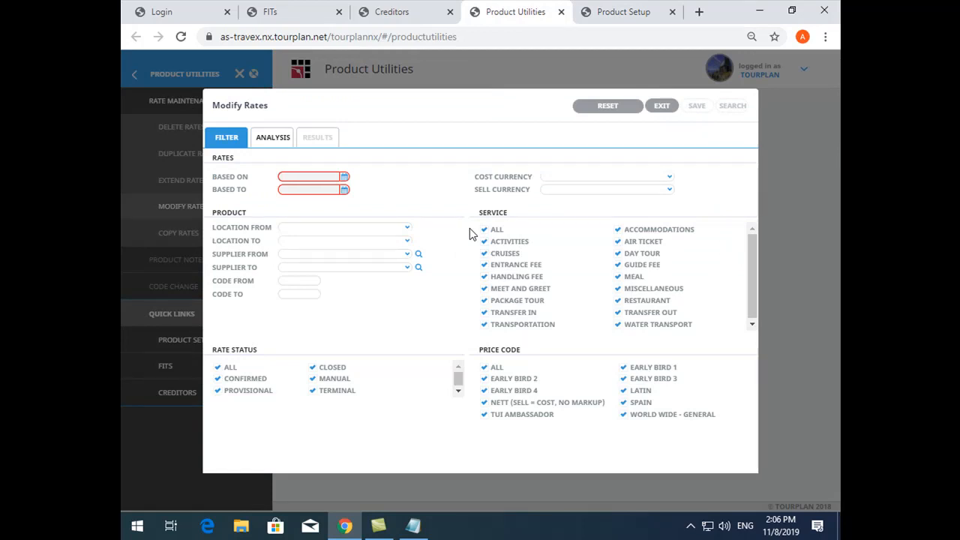
click(649, 9)
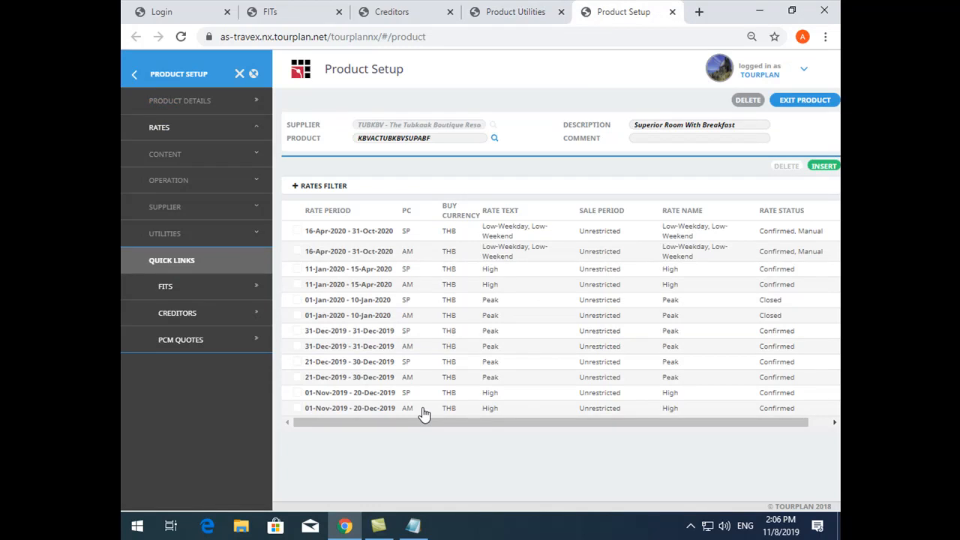
click(514, 10)
Set the Modify Rates filter period from 01-Nov-2019 to 31-Dec-2020
click(344, 177)
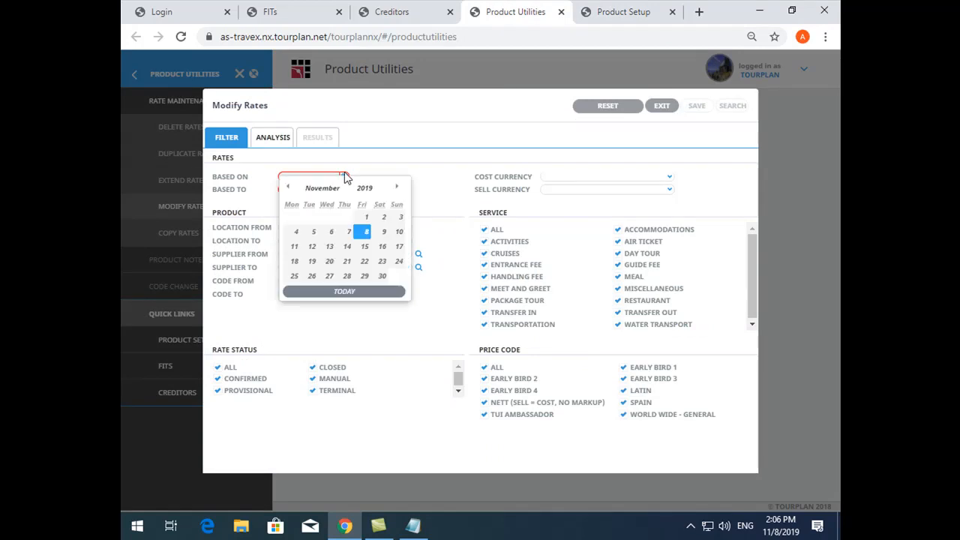
click(362, 219)
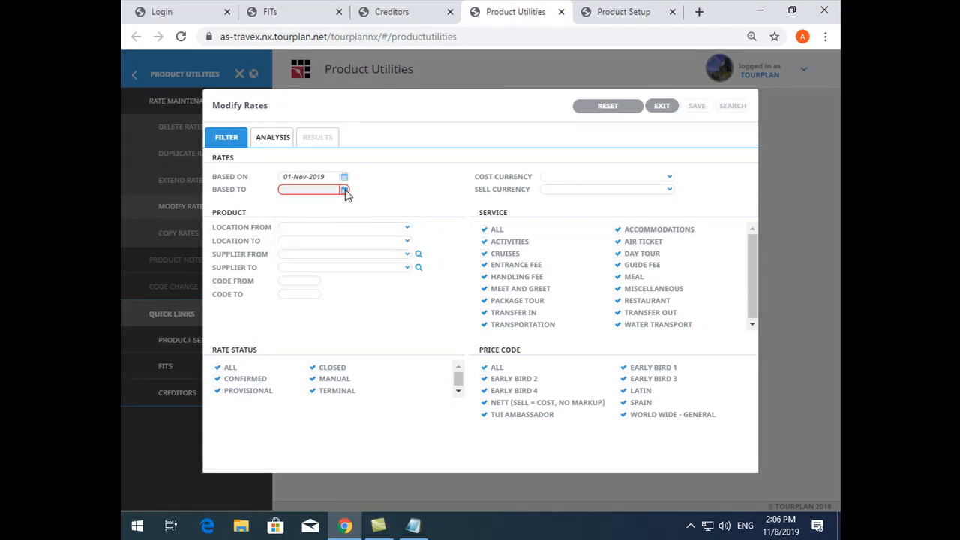
click(344, 190)
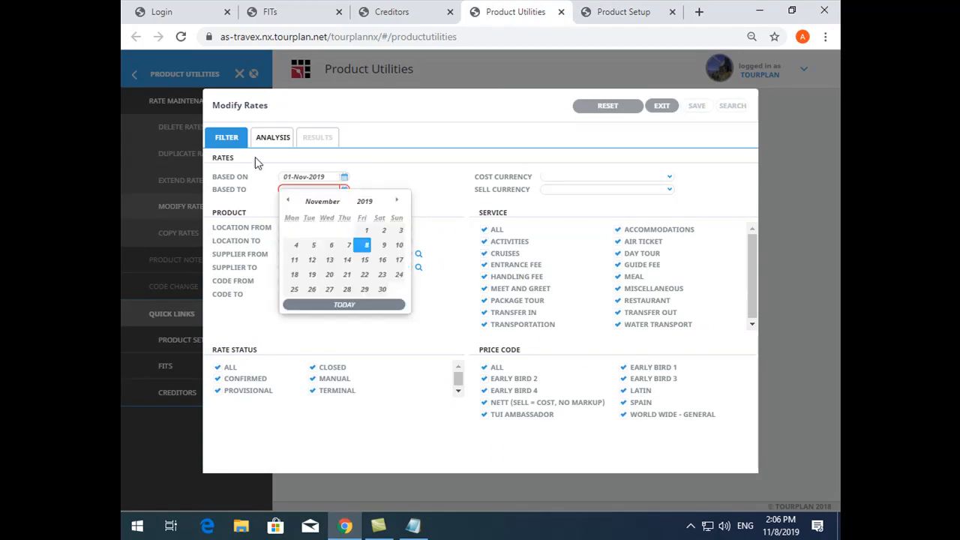
click(403, 155)
text(31/)
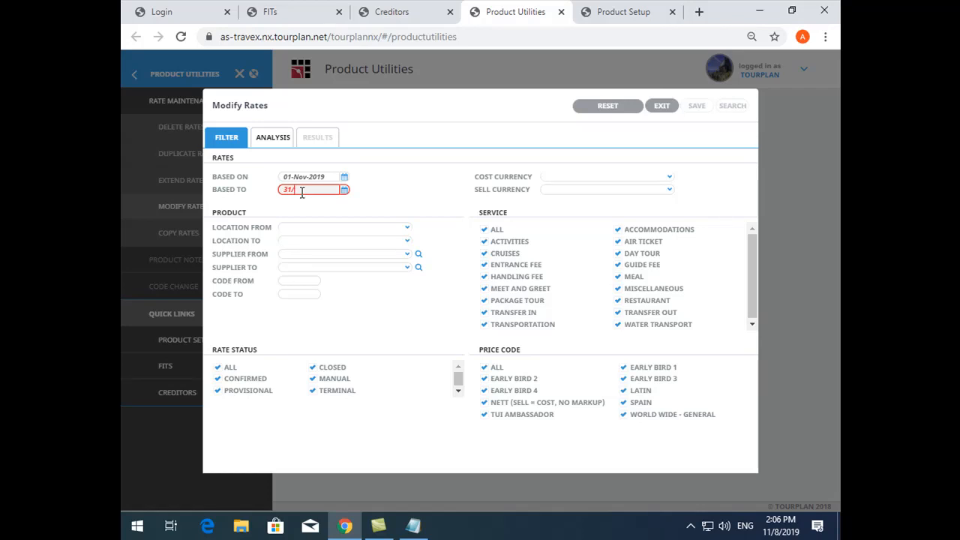
text(12/2020)
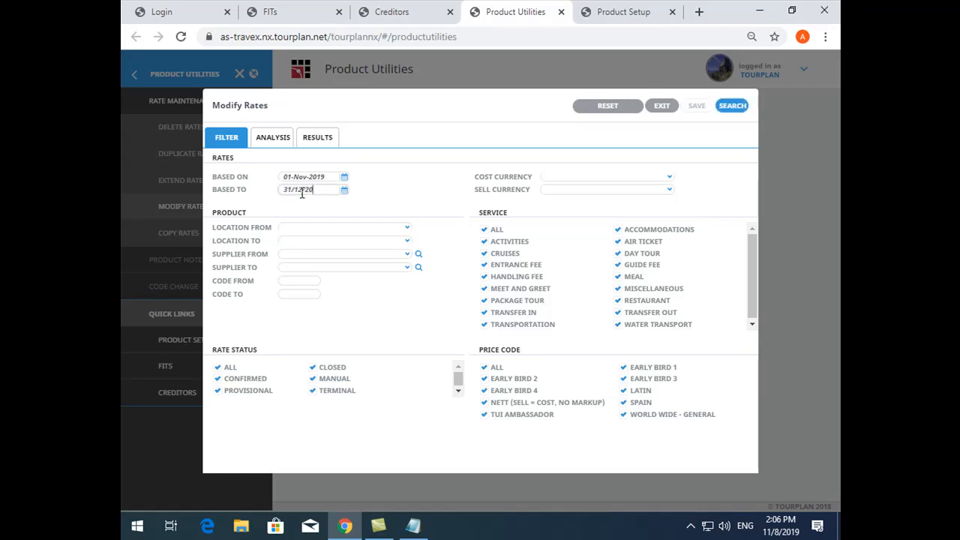
Restrict the Modify Rates filter to supplier TUBKBV for both the from and to values
click(293, 255)
text(tub)
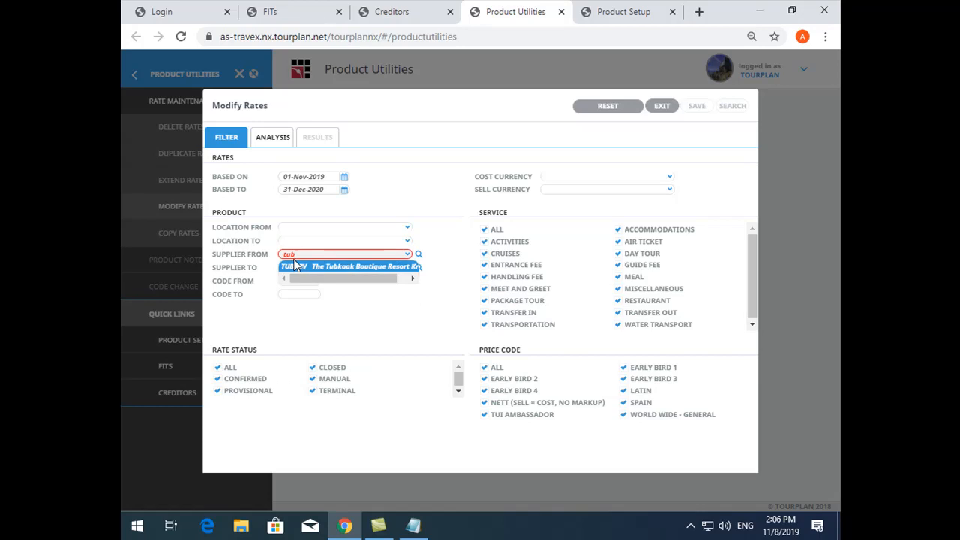
key(Tab)
text(tub)
key(Tab)
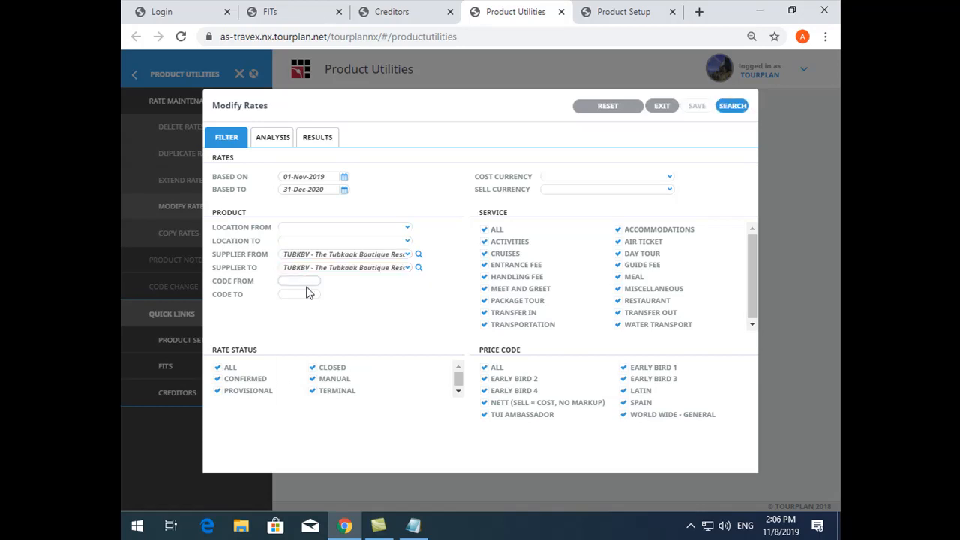
Limit the filter to product code SUPABF, checking the code in Product Setup, and search for the matching rates
text(SUPABF)
key(Tab)
text(SUPABF)
click(600, 11)
drag(410, 138, 452, 140)
click(517, 11)
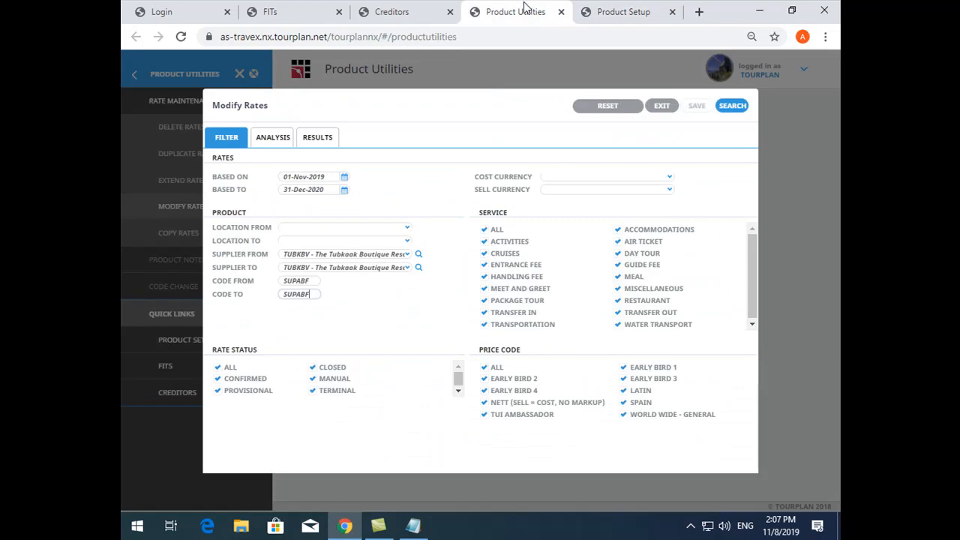
click(732, 107)
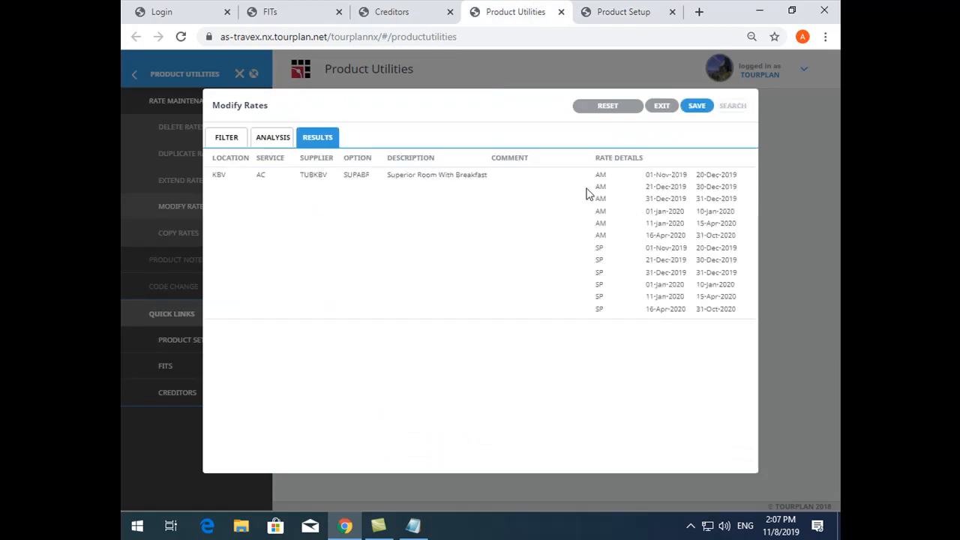
Review the AM and SP rates found, exclude the TUI Ambassador price code from the filter, and refresh the results
drag(592, 174, 725, 311)
click(736, 310)
click(223, 143)
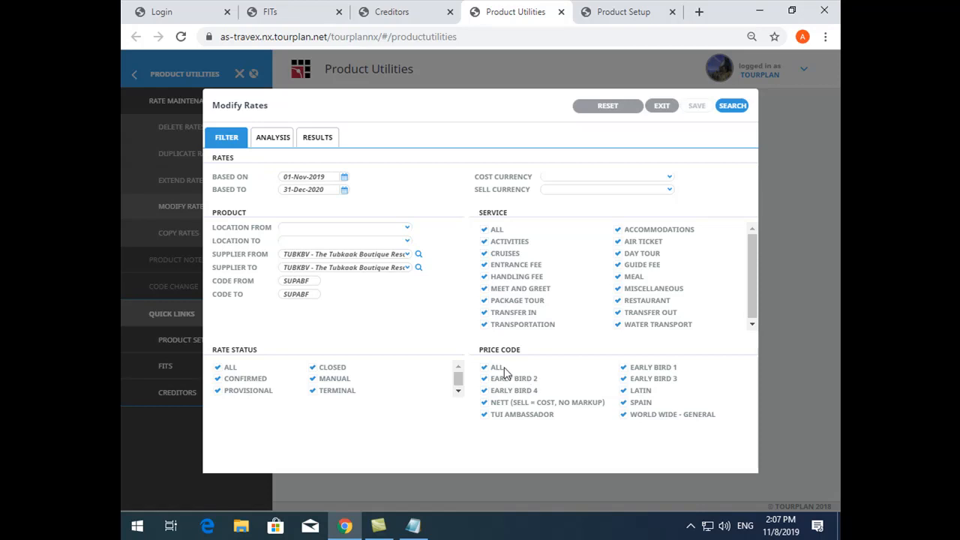
click(484, 414)
click(316, 143)
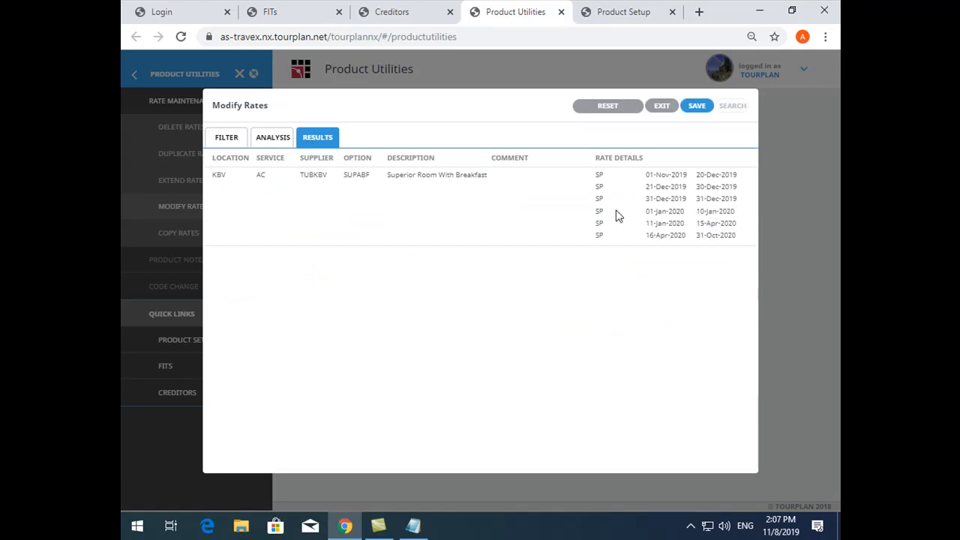
Modify the found SP rates by 7 percent on both FIT sell and group sell, save, and review the summary
click(697, 106)
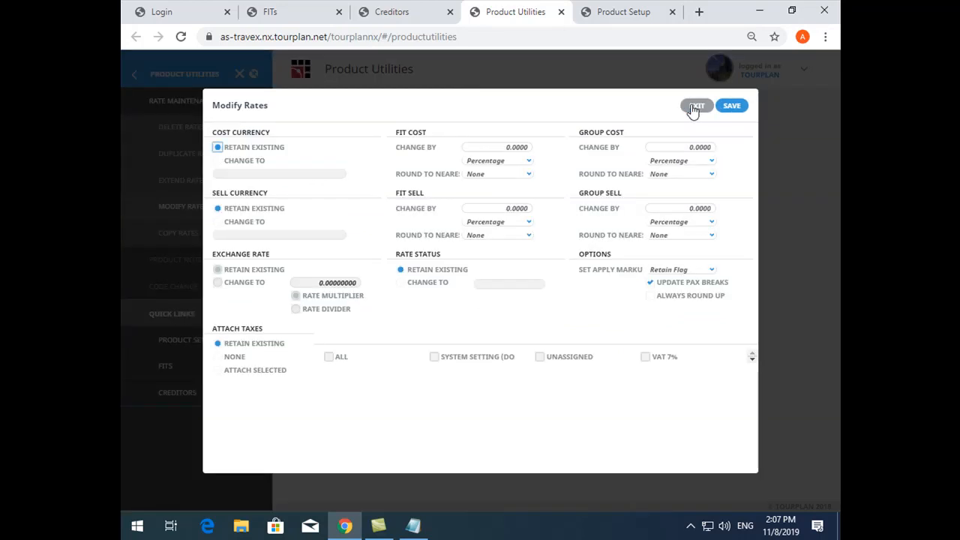
click(507, 208)
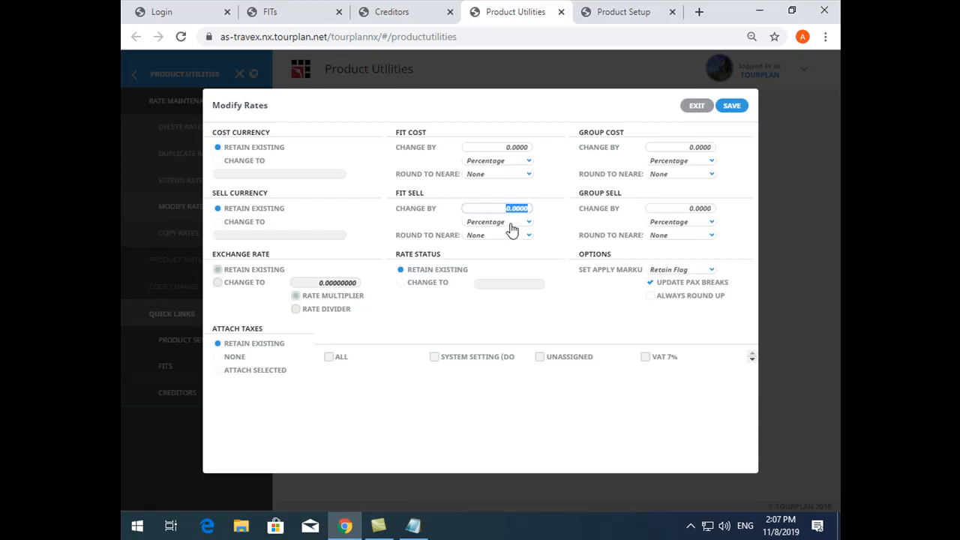
text(7)
click(674, 208)
text(7)
click(738, 106)
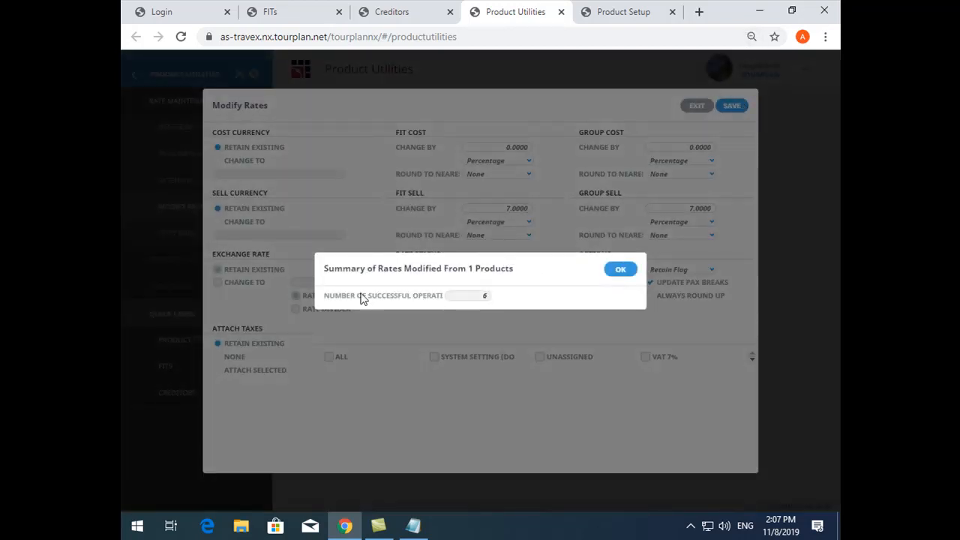
drag(368, 298, 490, 298)
Switch to Product Setup, reload the page, and reopen the rates of product KBVACTUBKBVSUPABF
click(634, 12)
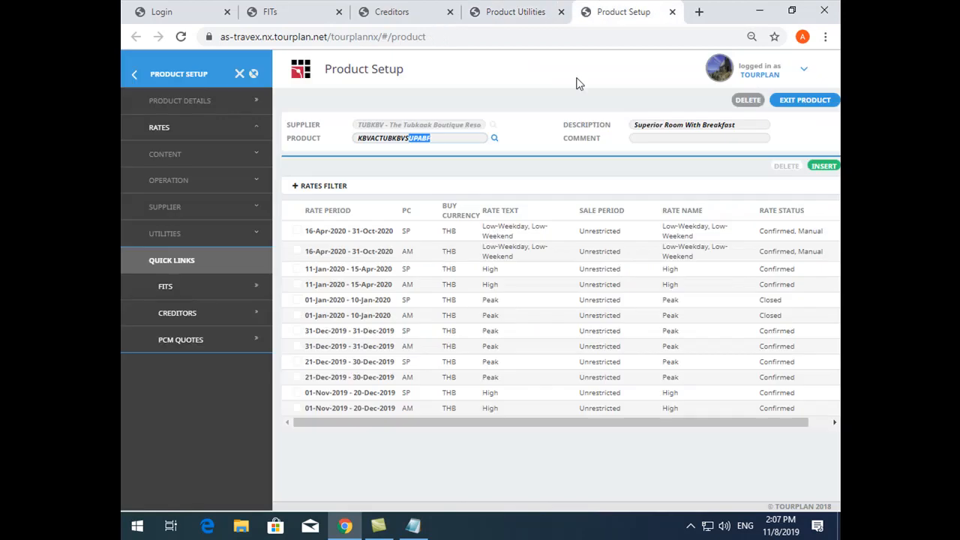
double_click(408, 134)
key(F5)
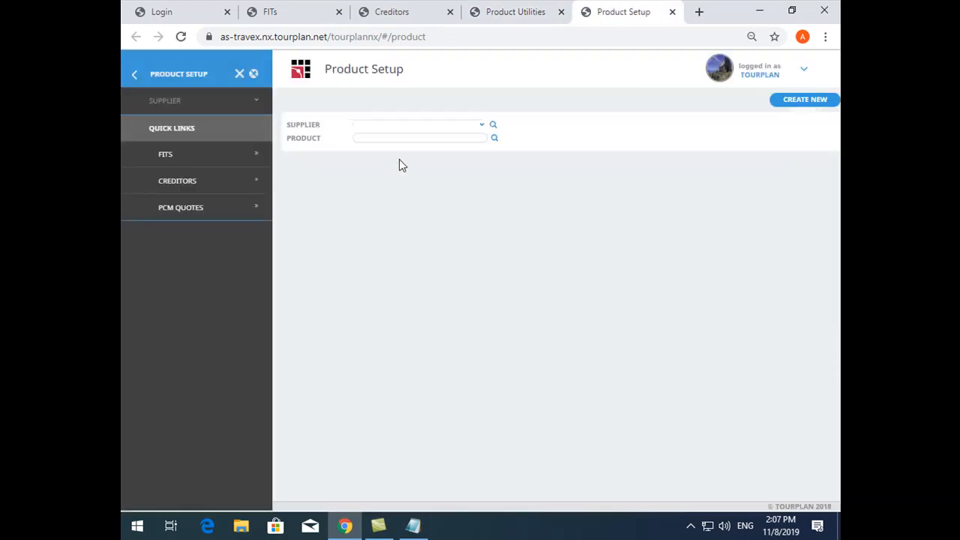
click(398, 140)
text(KBVACTUBKBVSUPABF)
click(493, 138)
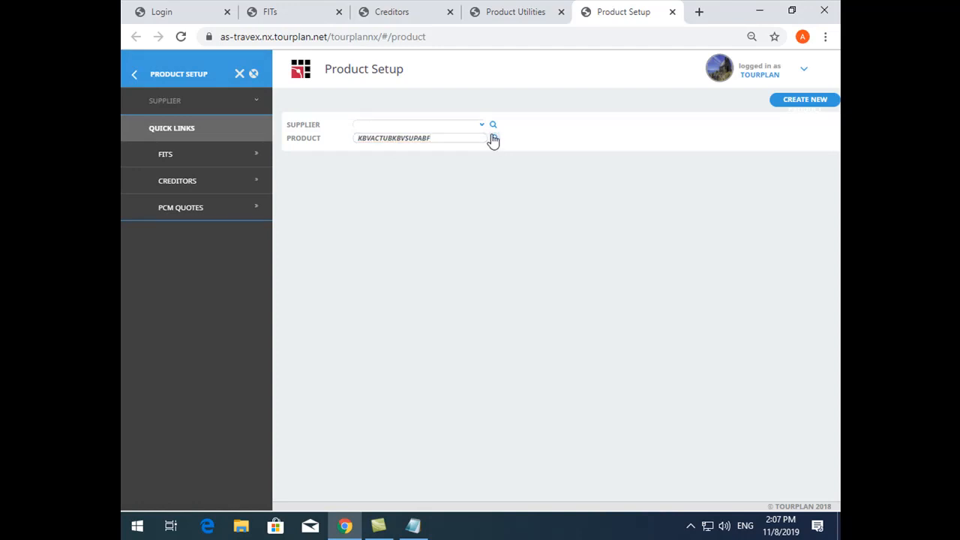
click(376, 243)
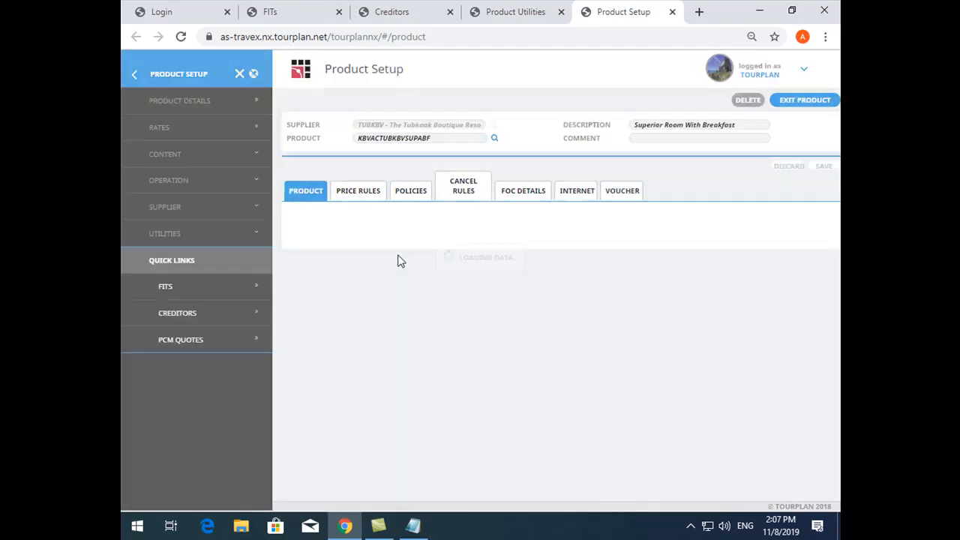
click(186, 127)
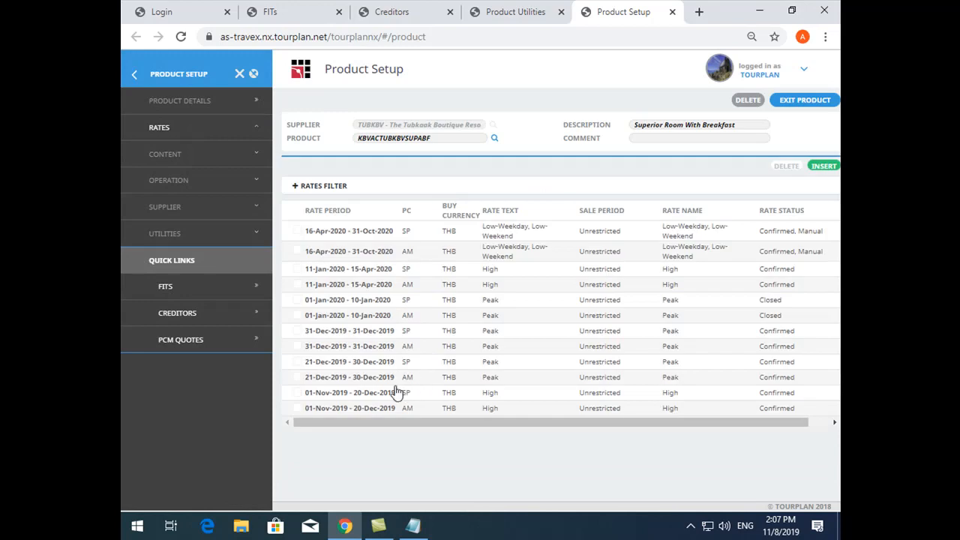
Check the markup percentages of the SP rate for 01-Nov-2019 to 20-Dec-2019
click(378, 392)
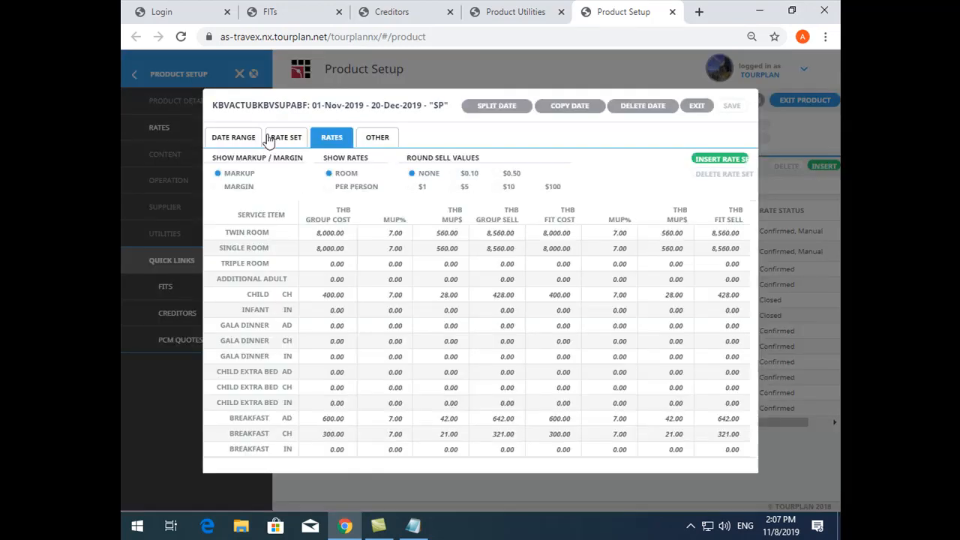
click(279, 139)
click(321, 139)
click(388, 234)
click(387, 277)
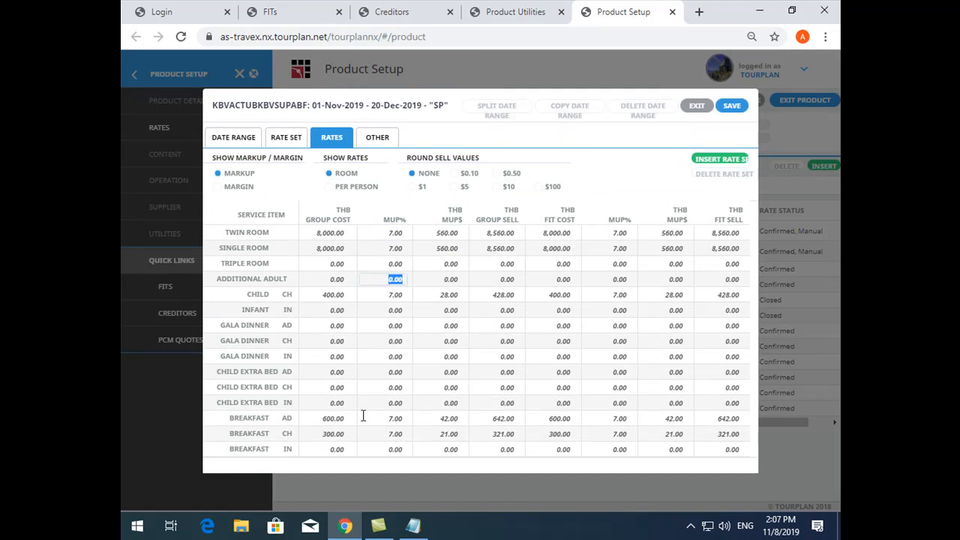
Return to Product Utilities, dismiss the modification summary, and open the change settings for the filtered SP rates again
click(488, 18)
click(621, 273)
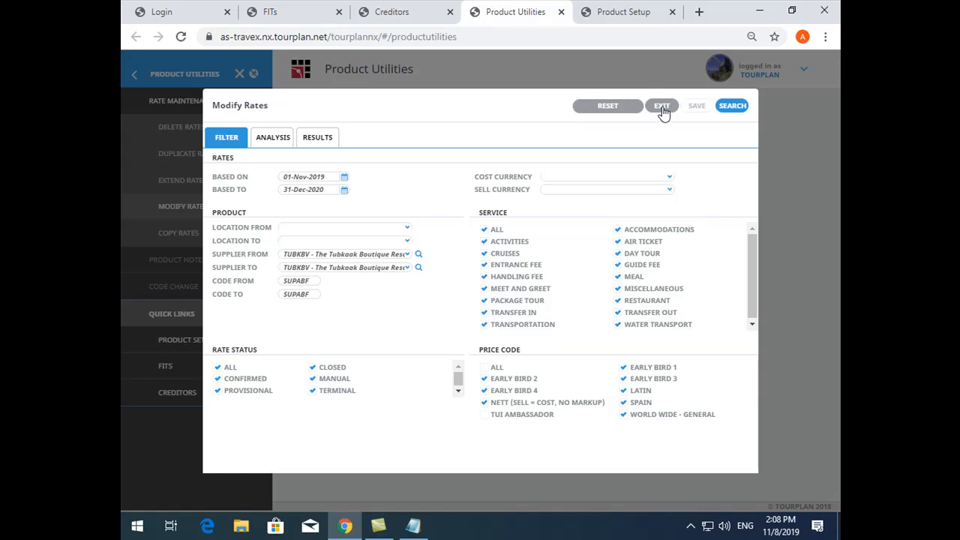
click(321, 139)
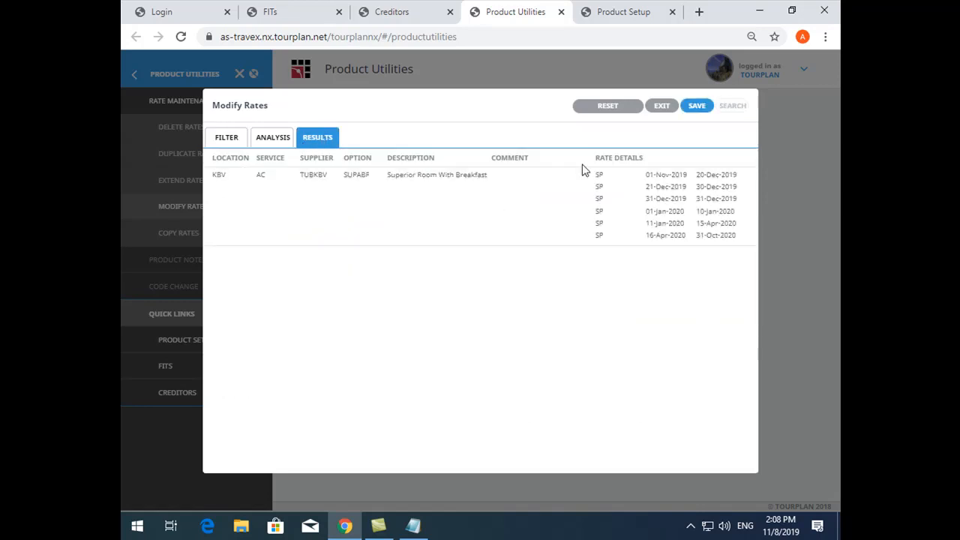
click(696, 106)
Set the FIT sell and group sell changes to a Markup Percentage of 10
click(502, 223)
click(499, 245)
click(672, 223)
click(678, 245)
click(492, 210)
text(10)
click(678, 209)
text(10)
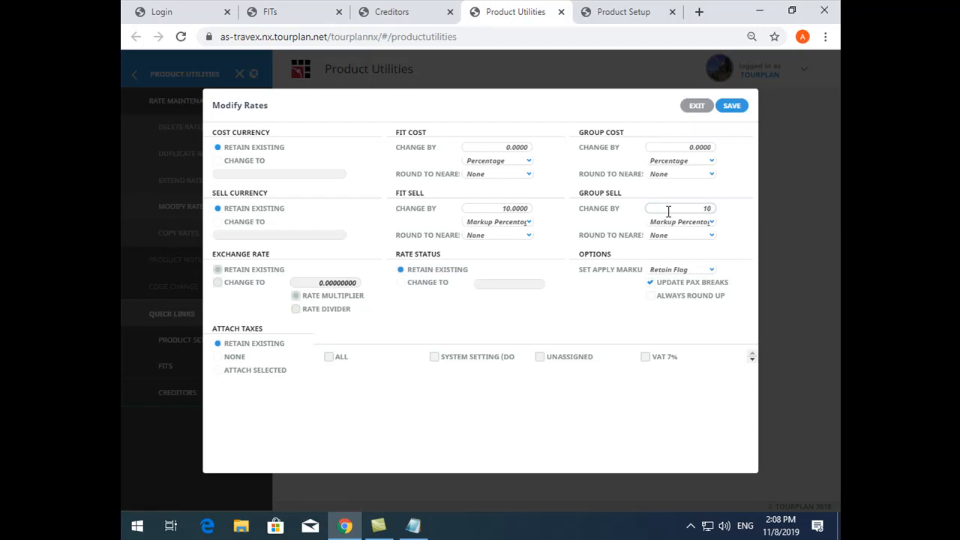
Try Percentage and Flat Rate as the FIT sell change type and compare with the SP rate in Product Setup
click(521, 223)
click(512, 260)
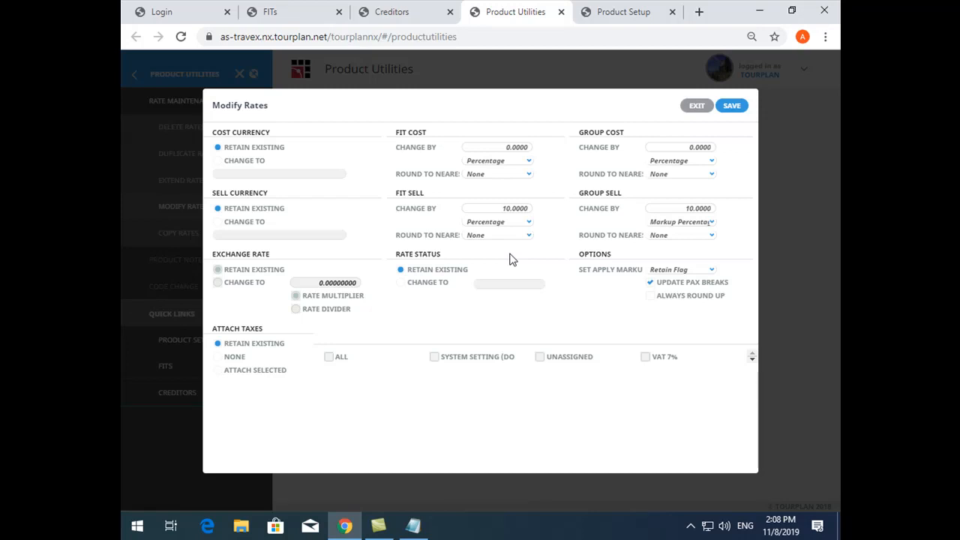
click(508, 222)
click(510, 239)
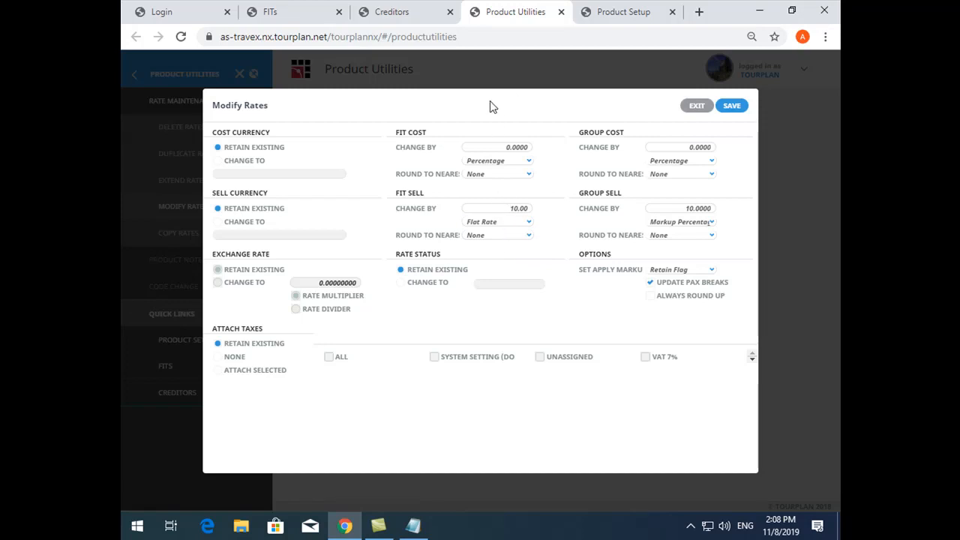
click(625, 13)
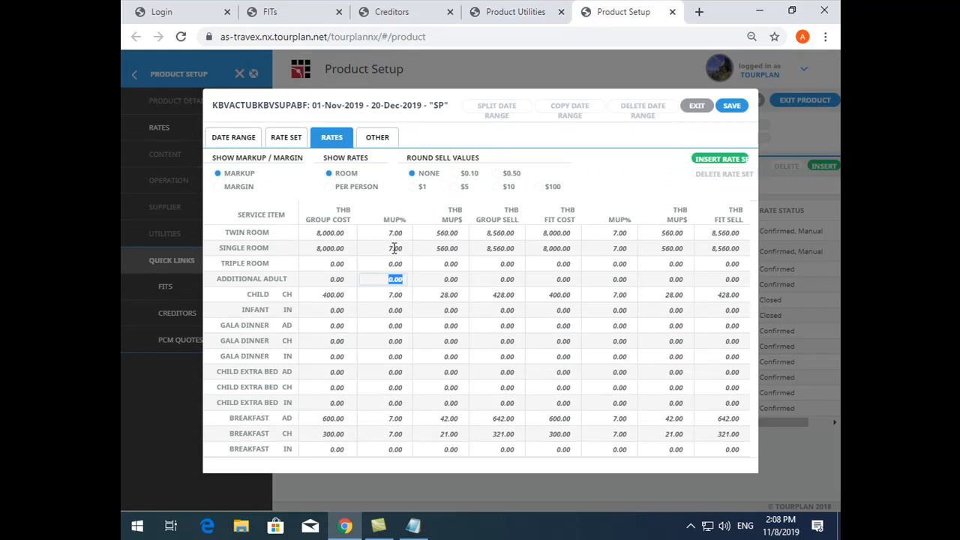
click(499, 11)
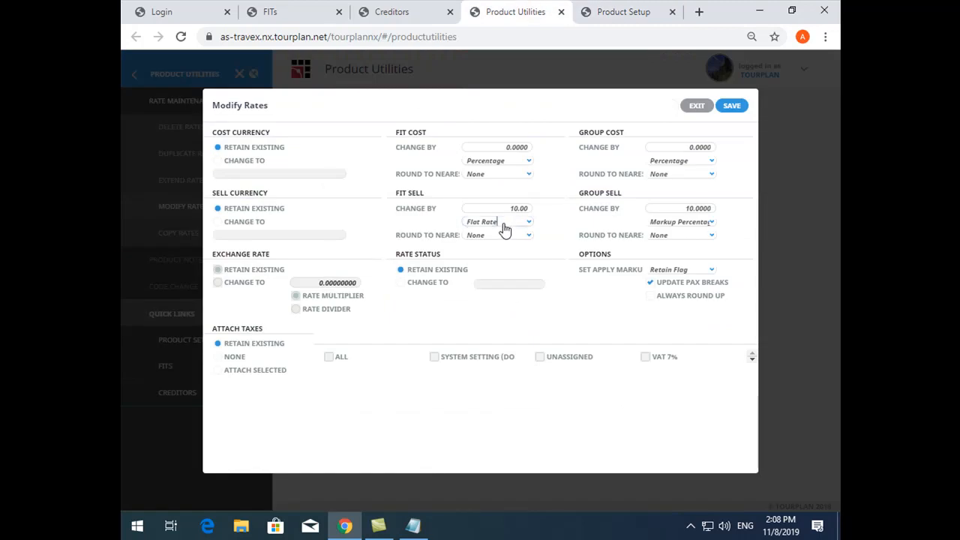
Switch the FIT sell change type to Markup Percentage and back to Percentage
click(505, 224)
double_click(508, 240)
click(501, 224)
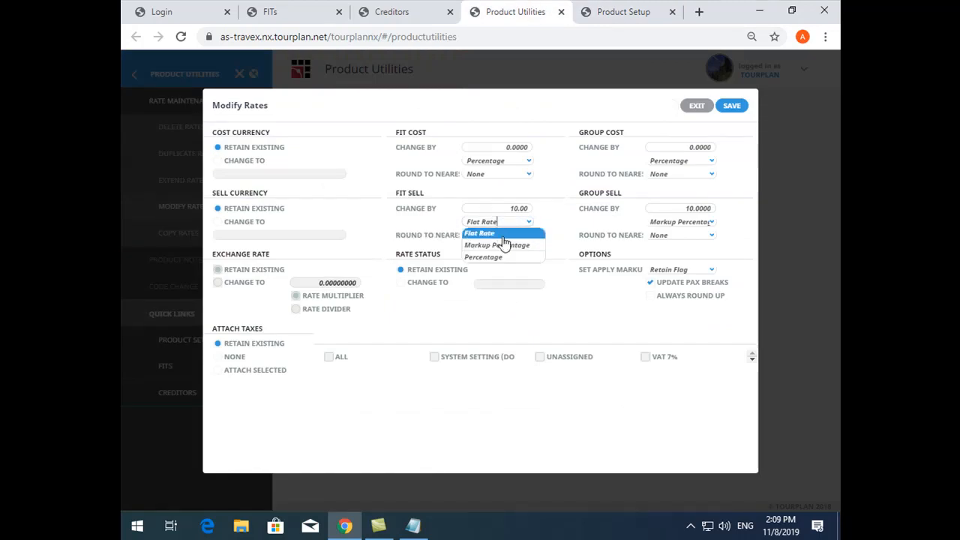
click(509, 248)
click(507, 224)
click(500, 257)
Refer to the Single Room group sell in Product Setup and replace the Notepad notes with "8560 + 3%"
click(626, 12)
click(494, 248)
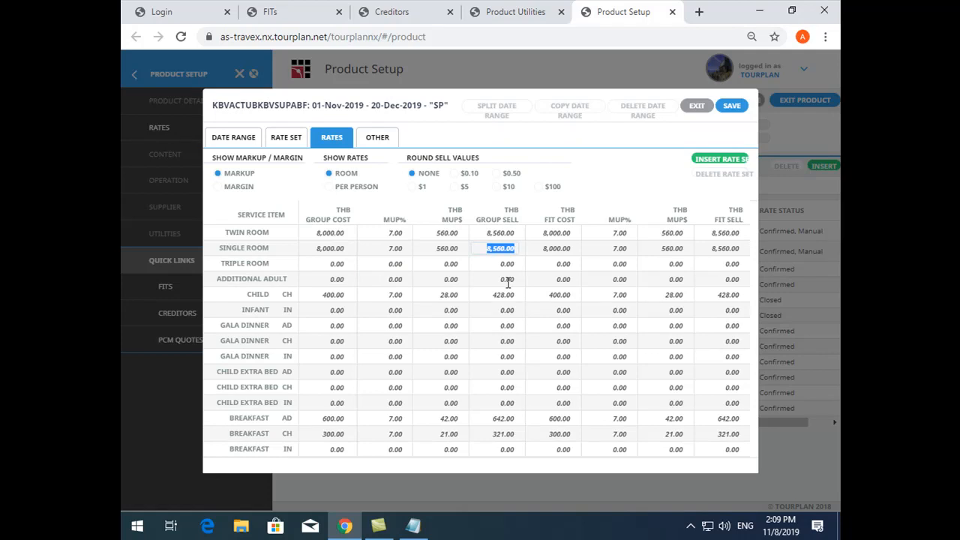
click(414, 527)
drag(475, 155, 839, 345)
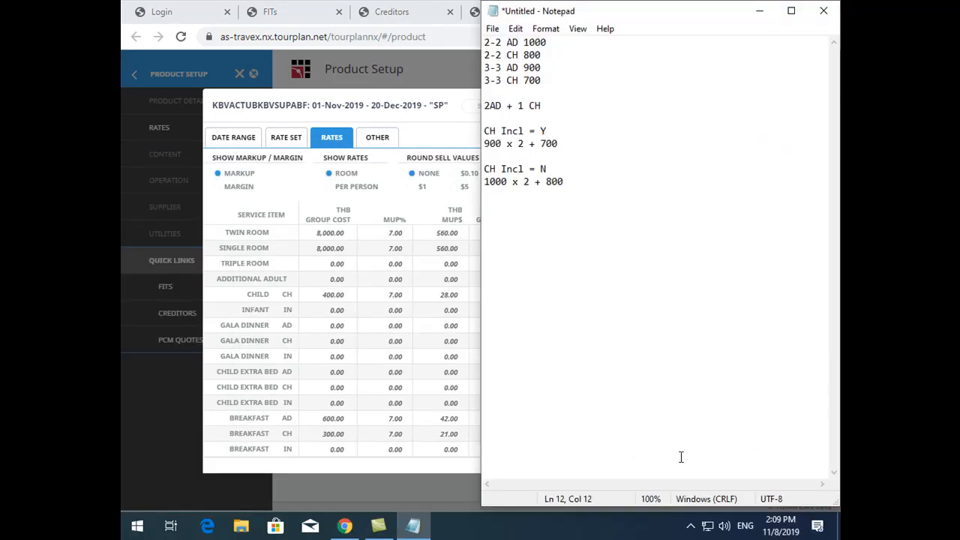
drag(666, 9, 621, 293)
click(606, 402)
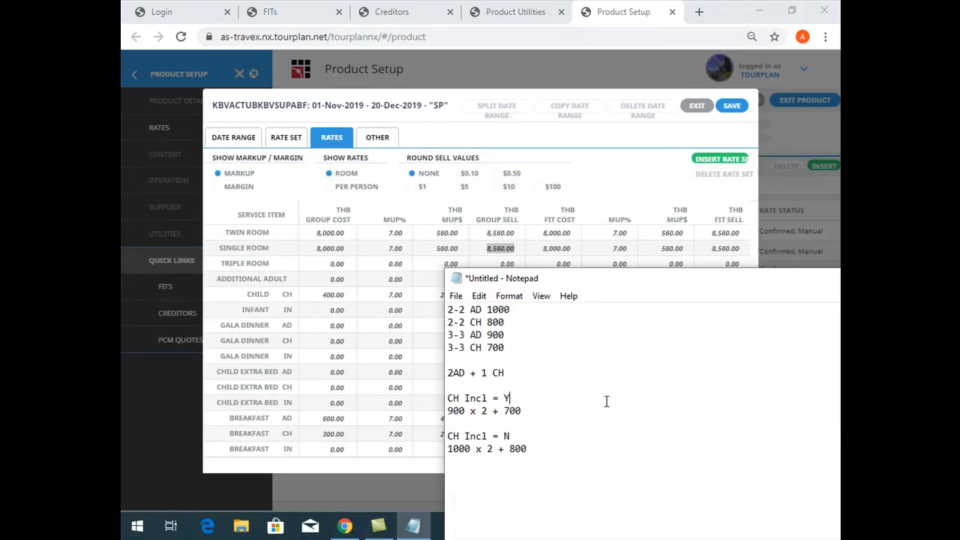
key(ctrl+a)
text(85)
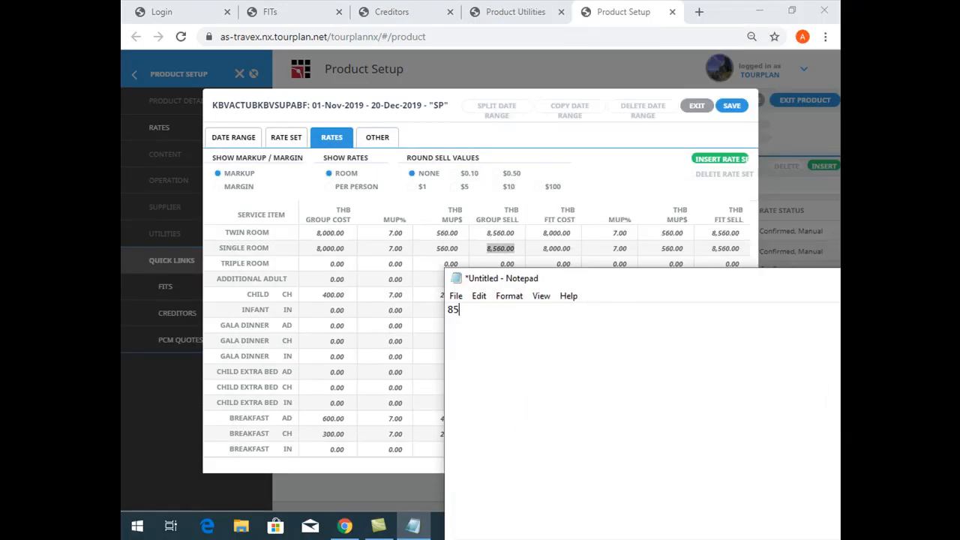
text(60 + 3% =)
Back in Product Setup, set the Twin Room group sell of the SP rate to 8816.8
click(498, 231)
text(8)
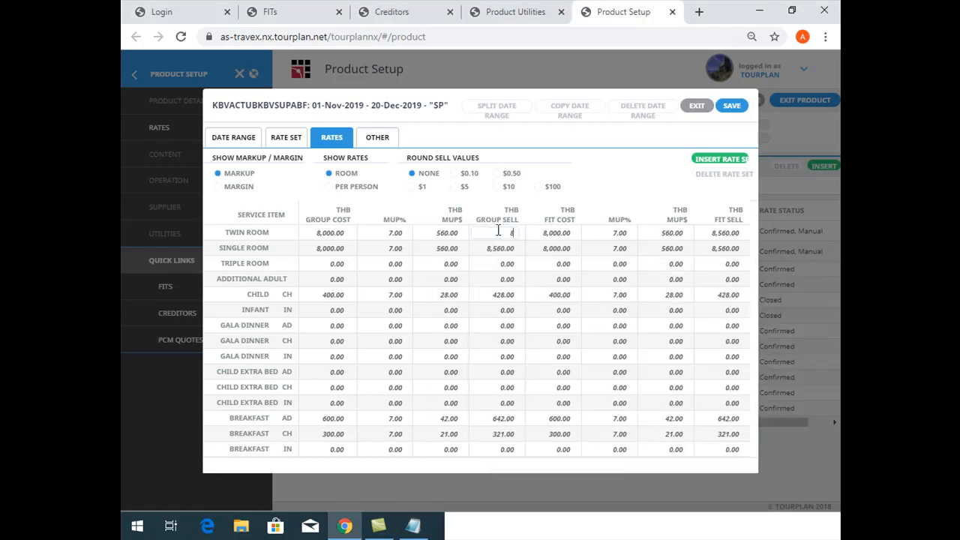
text(816.8)
key(Tab)
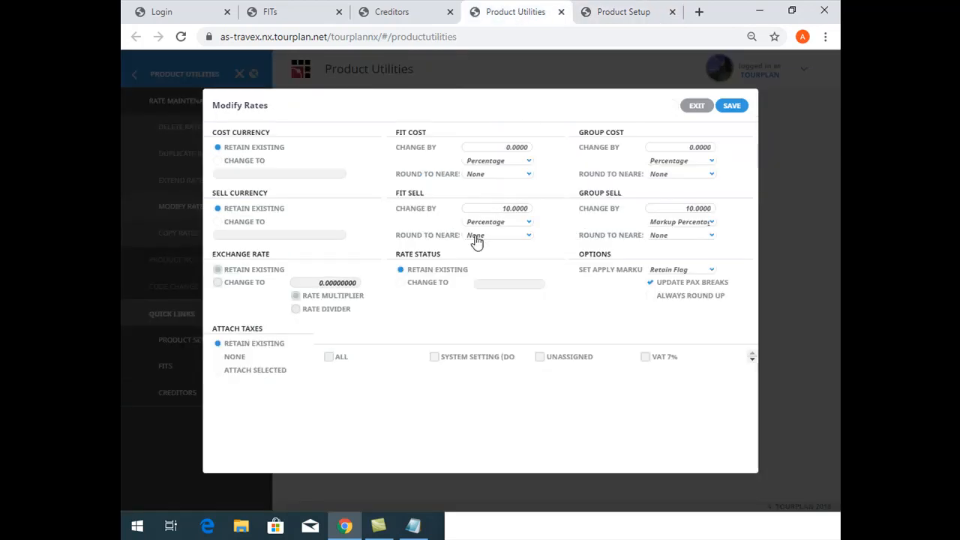
Set the FIT sell change type in Product Utilities to Markup Percentage
click(486, 225)
click(492, 246)
click(497, 210)
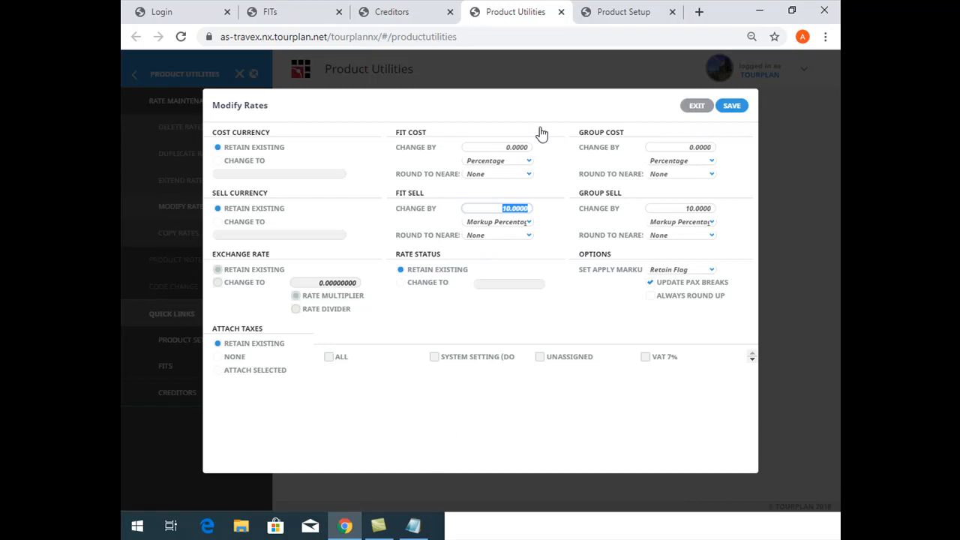
Check the Twin Room group sell, group cost and markup amount of the SP rate in Product Setup
click(663, 15)
click(512, 232)
click(322, 232)
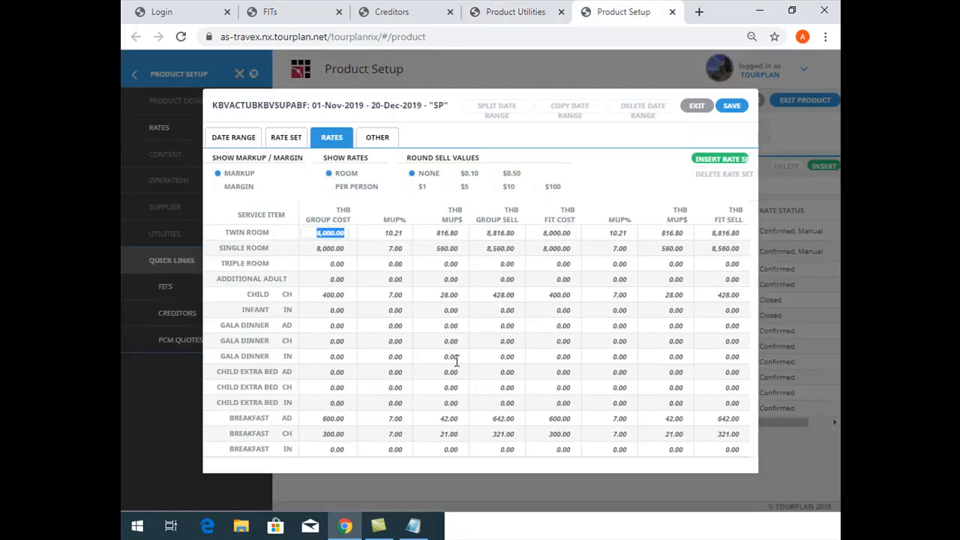
click(440, 231)
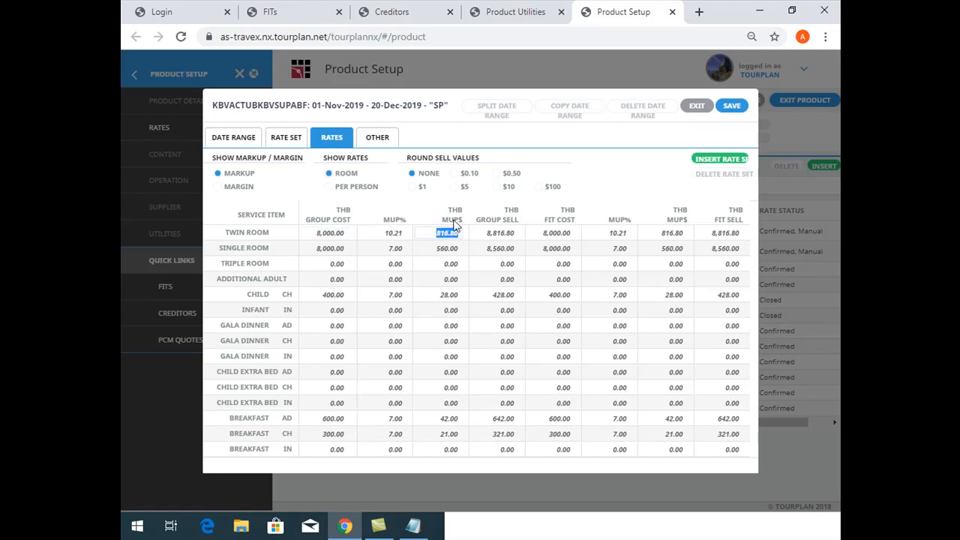
Return to Product Utilities and exit Modify Rates without saving the changes
click(499, 14)
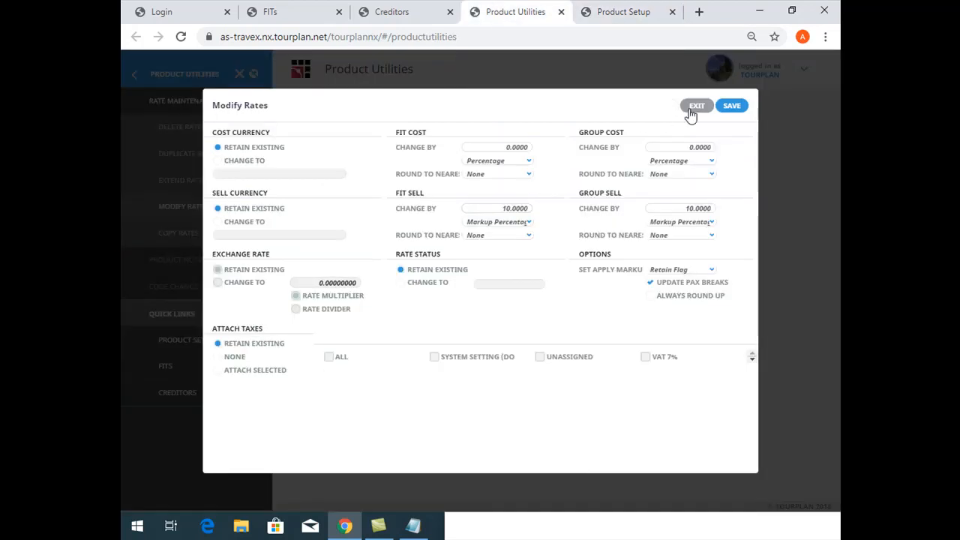
click(687, 105)
click(667, 107)
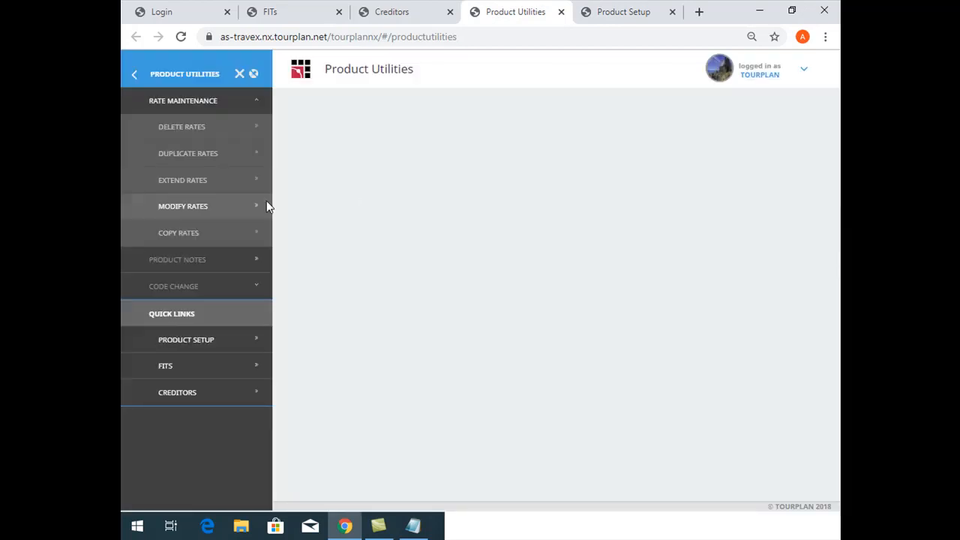
Open Modify Rates again and set the rate period from 01-Nov-2019 to 31-Dec-2020
click(230, 208)
click(345, 177)
click(366, 217)
click(344, 189)
click(325, 189)
text(32/)
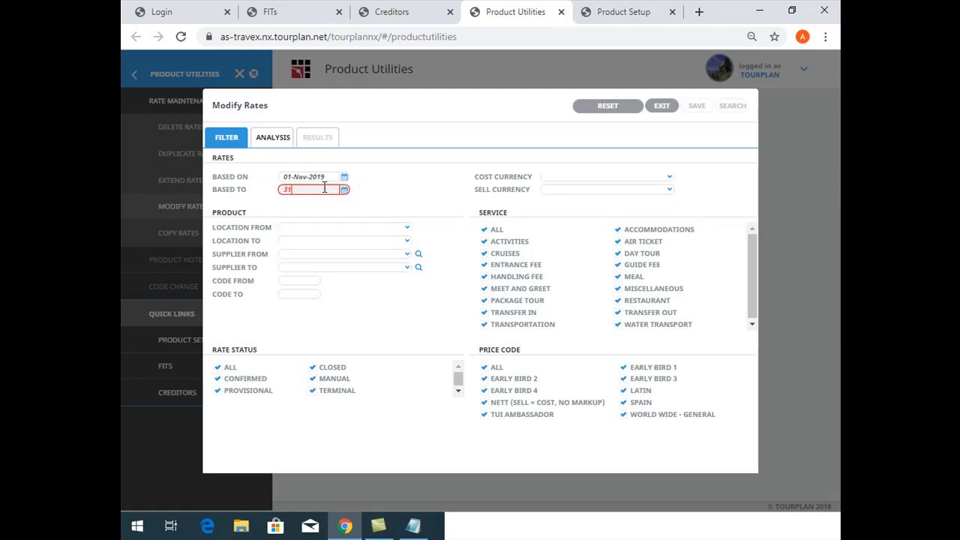
text(12/20)
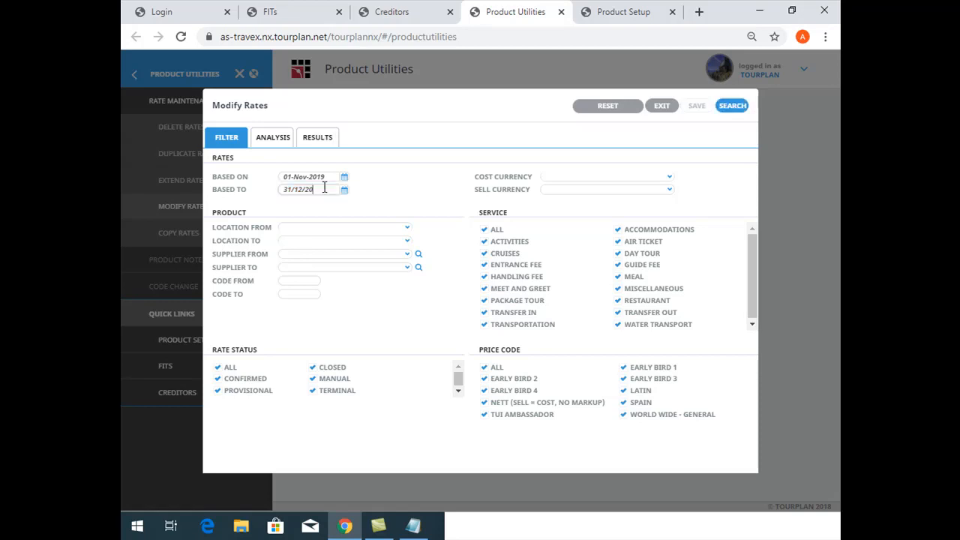
click(427, 259)
Limit the price codes to Early Bird 1 and set both ends of the supplier range to TUBKBV
click(490, 368)
click(621, 369)
click(302, 255)
text(TUB)
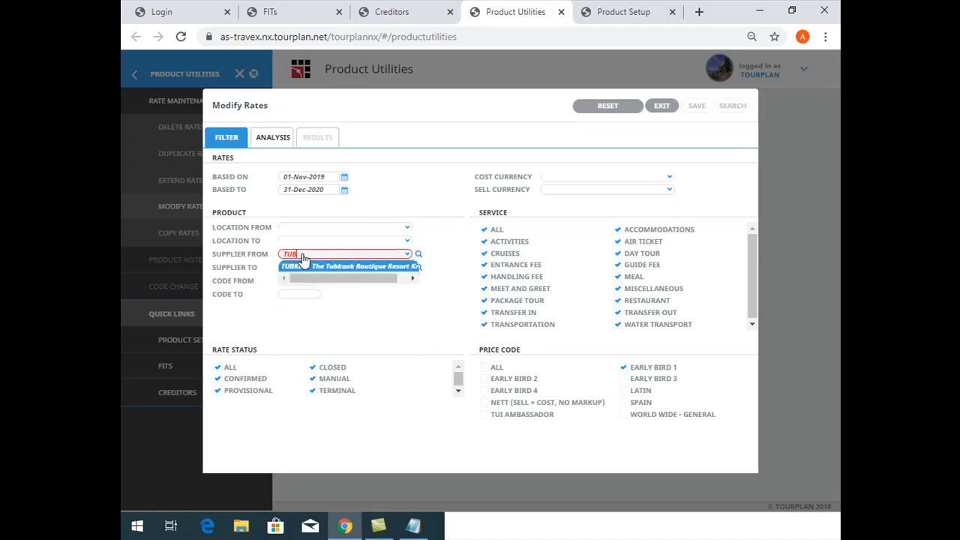
click(307, 266)
click(311, 269)
text(TUB)
key(Tab)
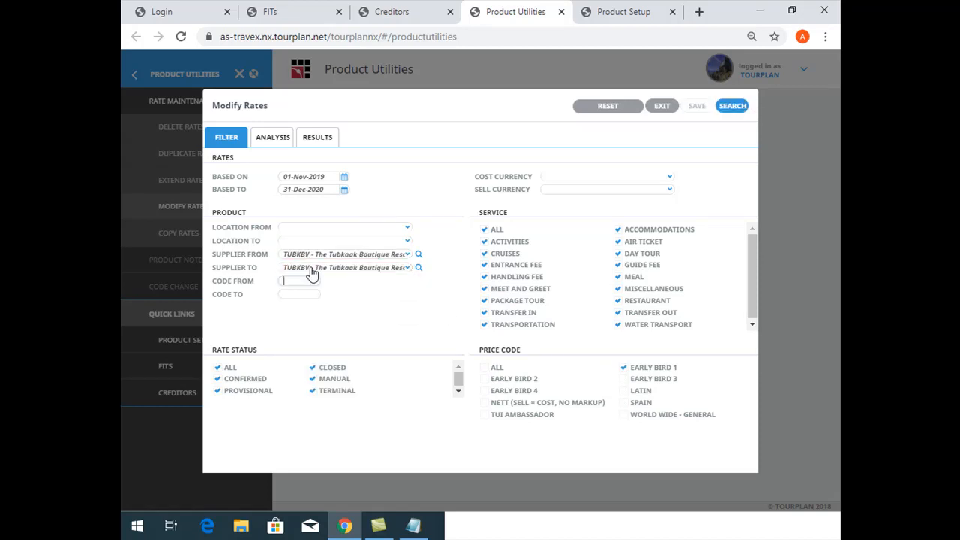
For the matching Early Bird 1 rates, change FIT cost and group cost by a Percentage of -10 and save the modification
click(318, 140)
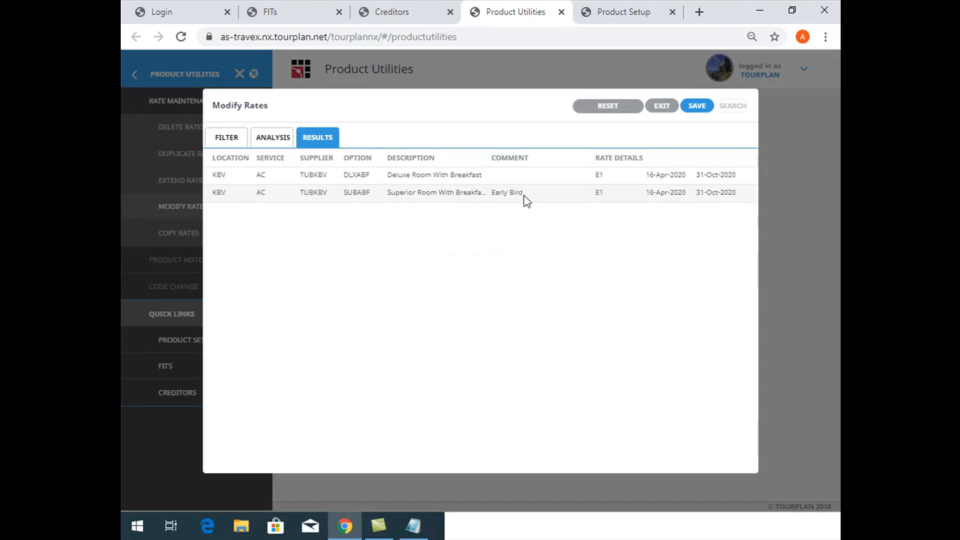
click(696, 113)
click(516, 148)
click(685, 147)
click(516, 149)
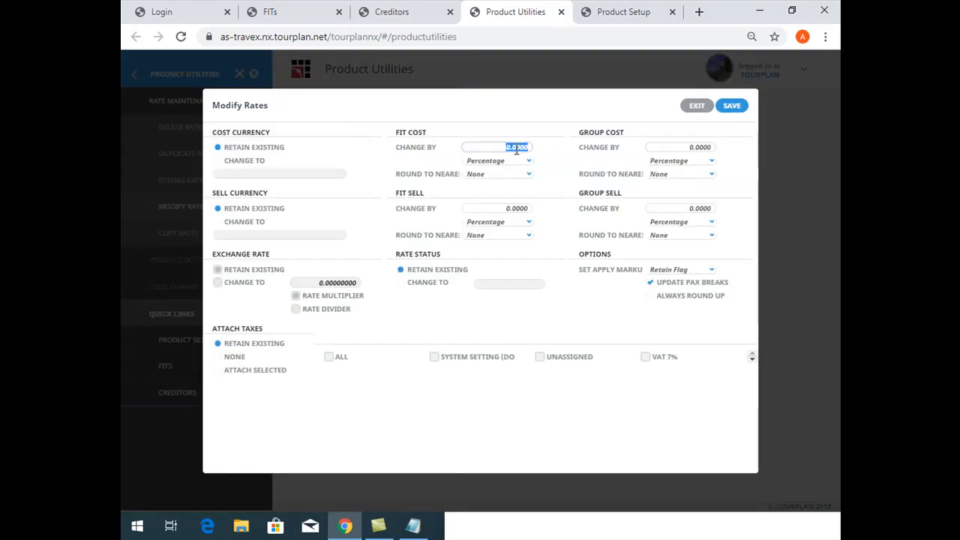
text(-10)
click(687, 148)
text(-10)
click(650, 336)
click(701, 149)
click(523, 147)
click(736, 106)
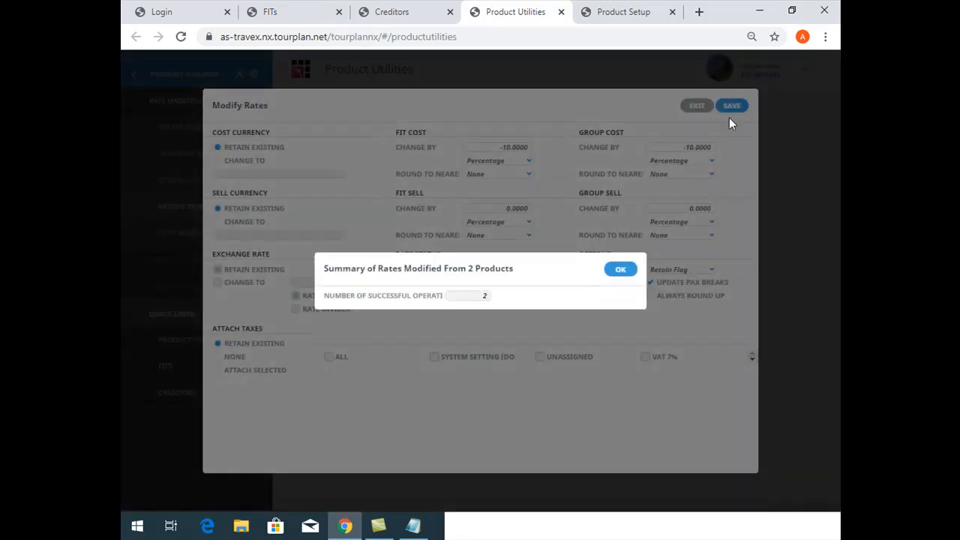
click(620, 270)
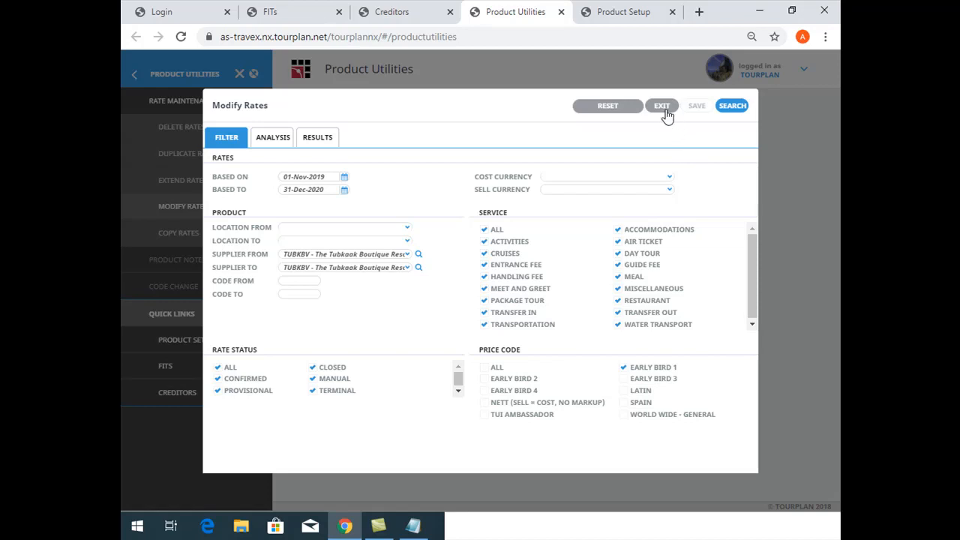
In Product Setup, discard the open SP rate edits, find product KBVACTUBKBVSUBABF and open its E1 rate
click(623, 12)
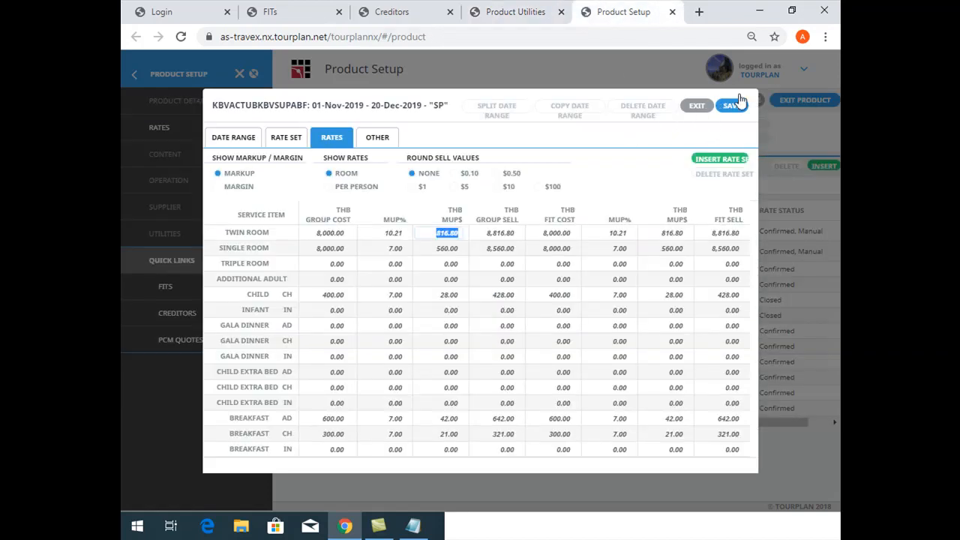
click(700, 106)
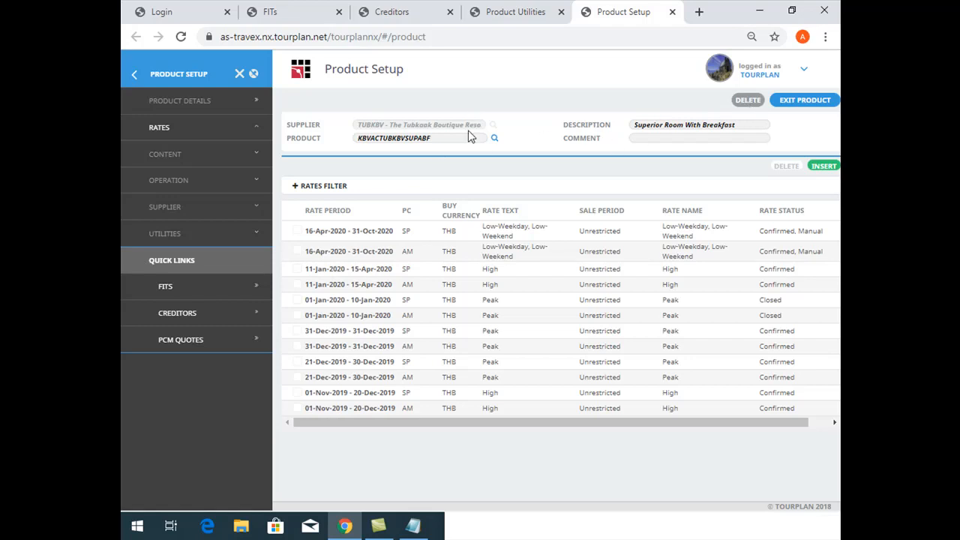
click(803, 105)
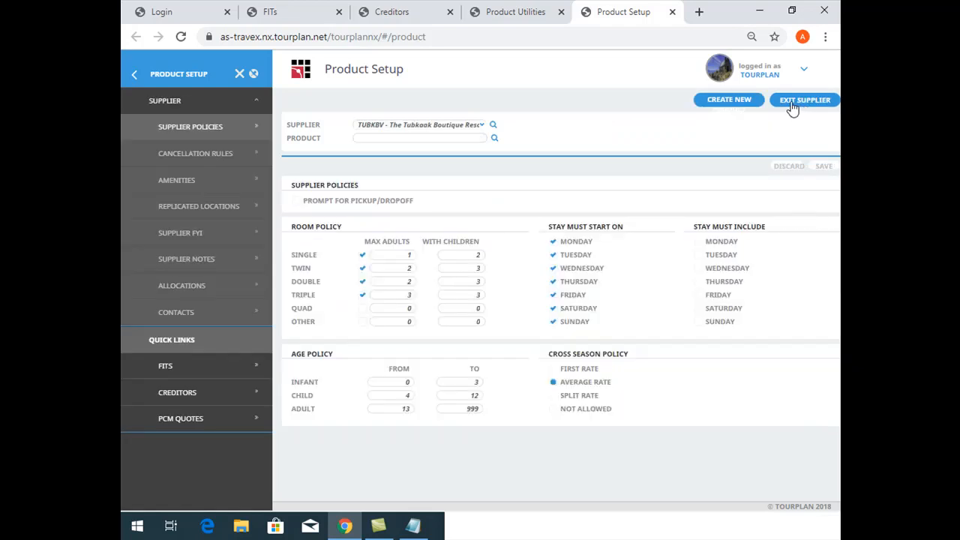
click(475, 136)
click(494, 138)
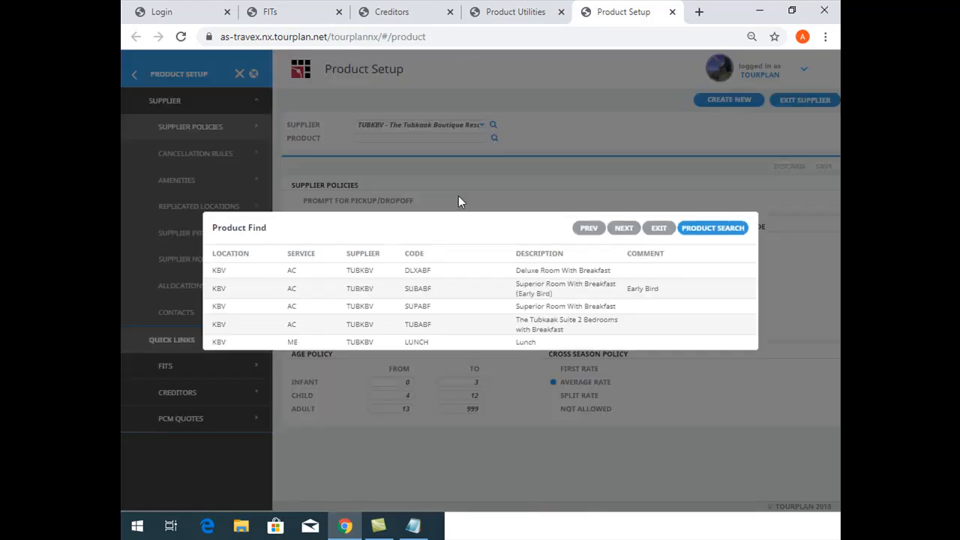
click(510, 291)
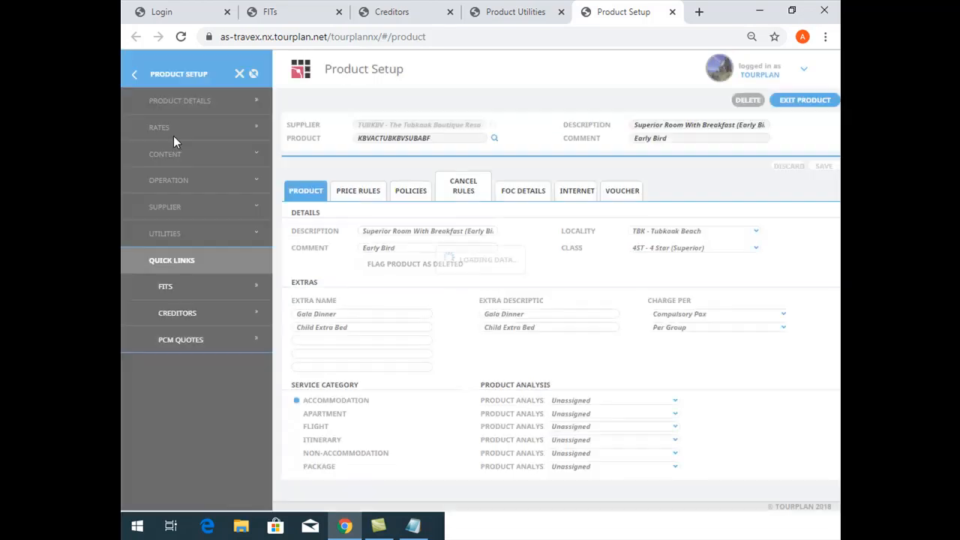
click(179, 127)
click(416, 256)
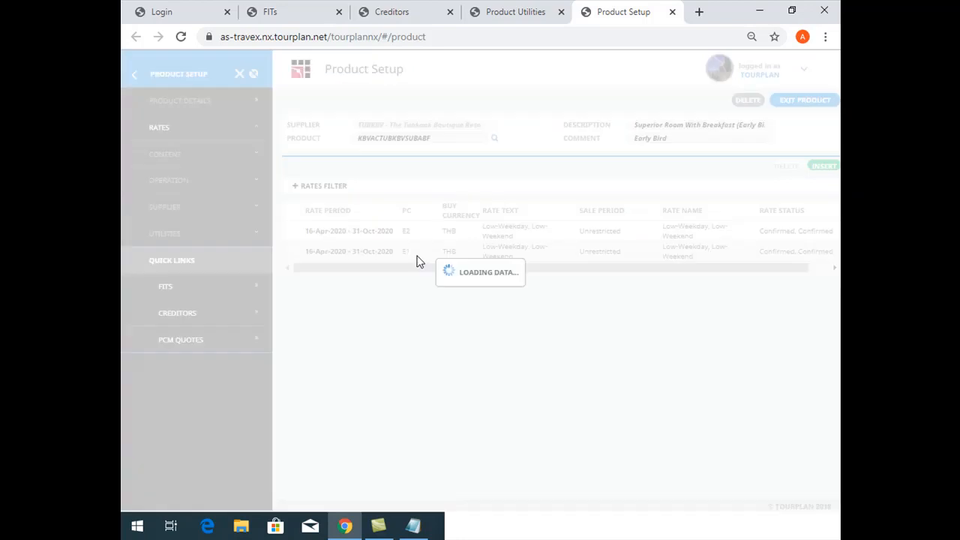
Set the group cost to 8000 for Twin, Single and Triple Room and 1000 for Additional Adult, and save the E1 rate
click(343, 235)
text(8000)
key(Return)
click(319, 249)
text(8000)
click(324, 263)
text(8000)
click(330, 279)
text(1000)
click(334, 297)
click(387, 324)
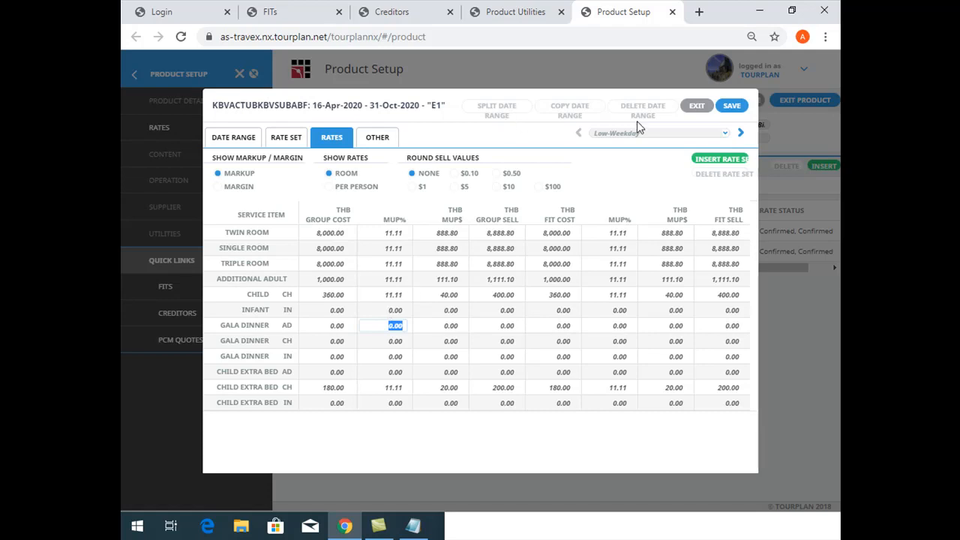
click(732, 106)
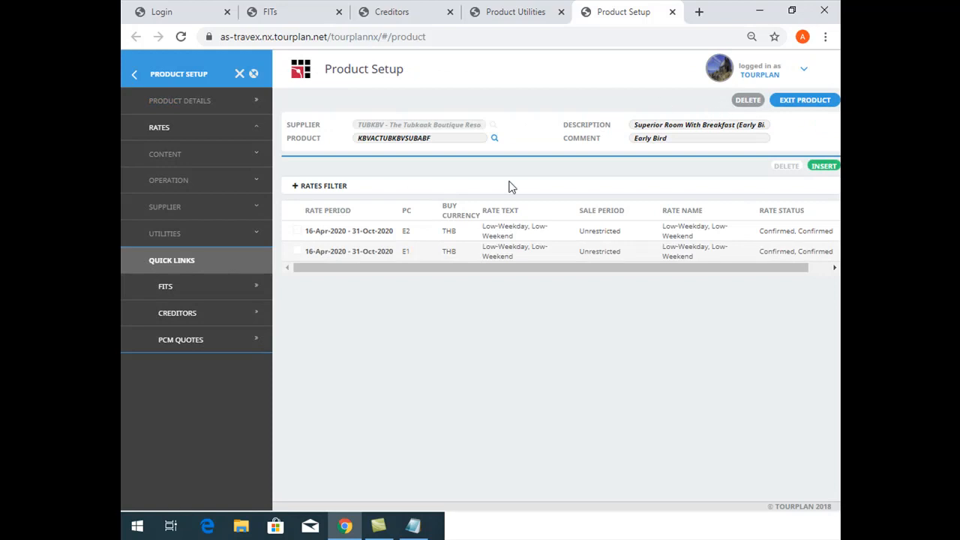
Reopen the E1 rate to check it, and return to Product Utilities to open the change settings for the filtered rates
double_click(461, 255)
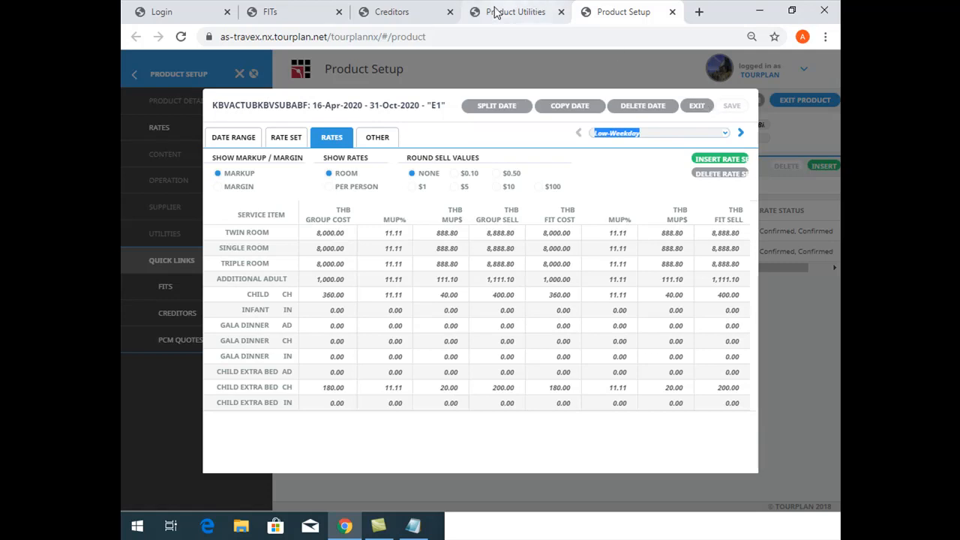
click(516, 12)
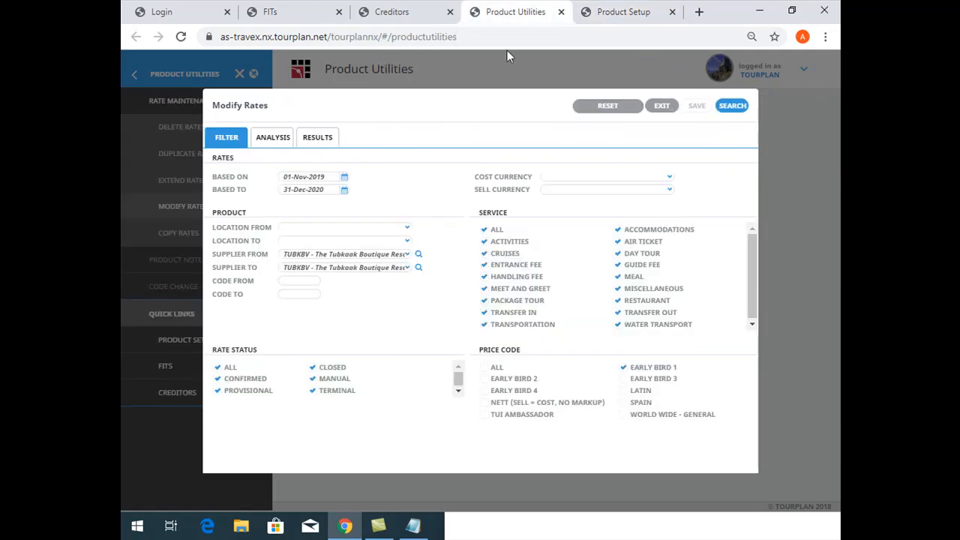
click(317, 137)
click(692, 110)
click(506, 144)
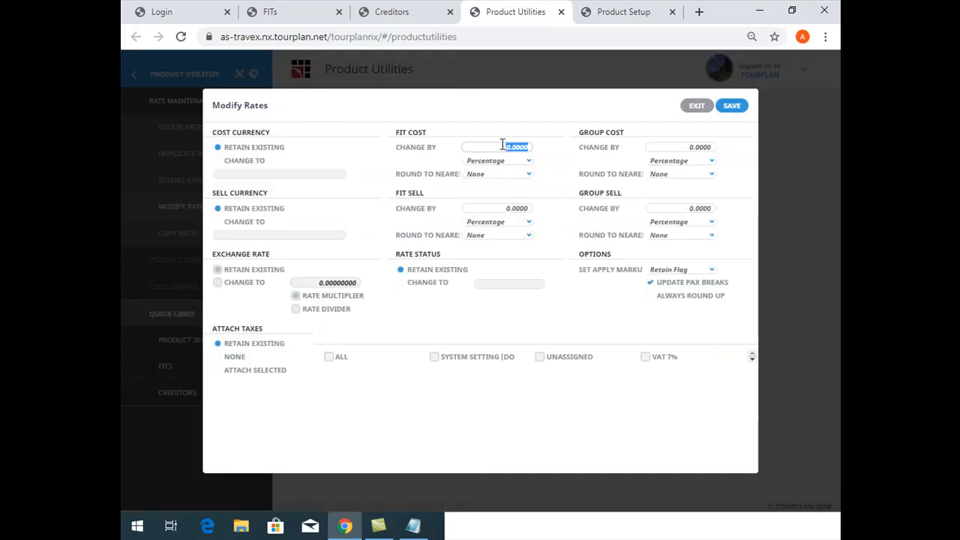
drag(403, 130, 683, 185)
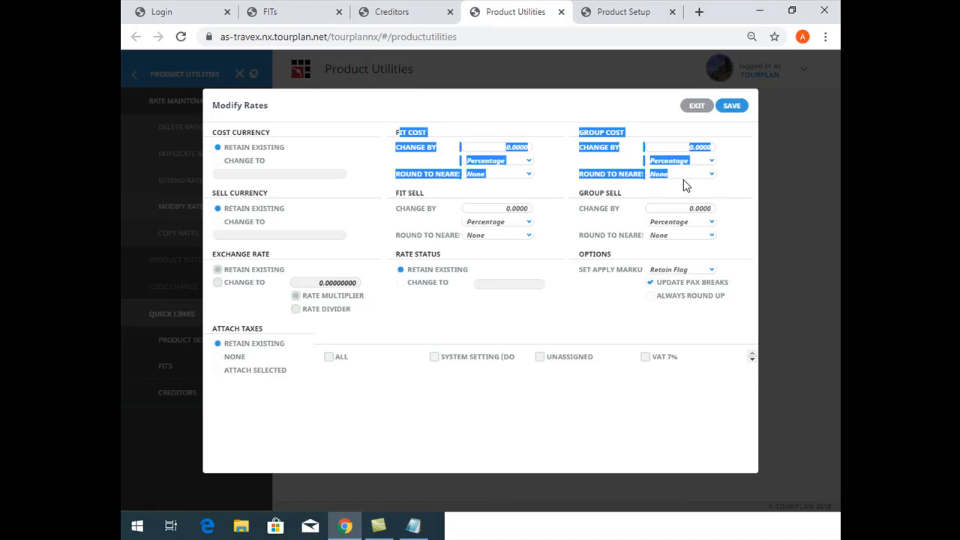
Exit the Modify Rates change settings and results without saving, and open Copy Rates
click(694, 109)
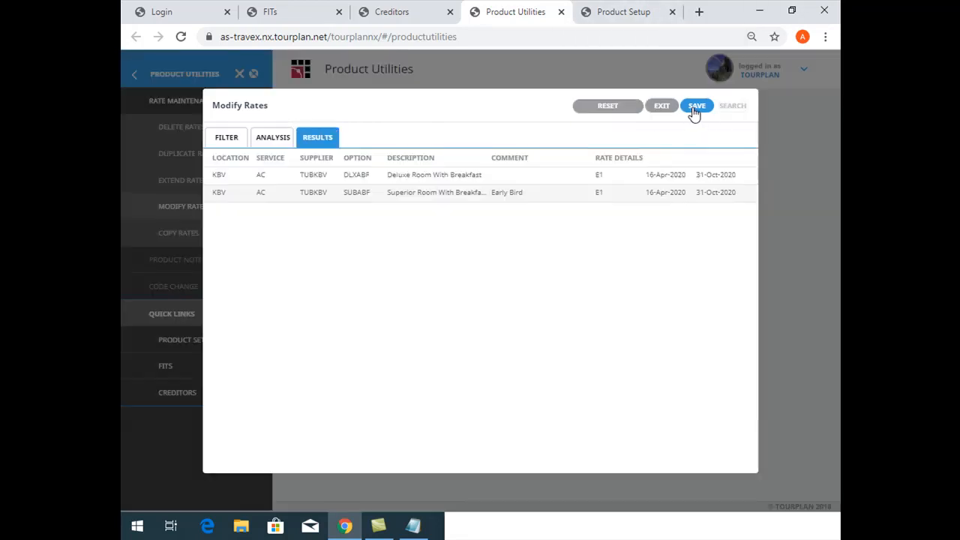
click(664, 107)
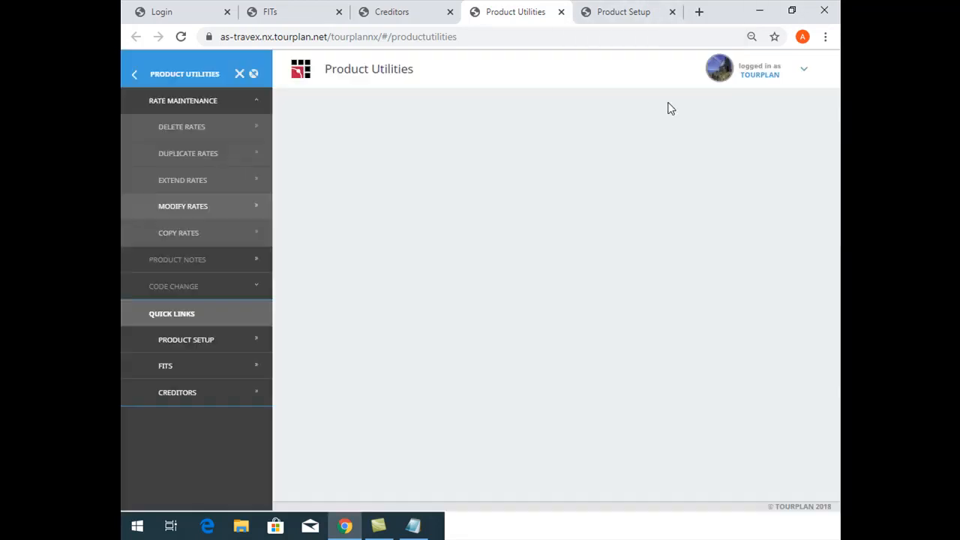
click(188, 236)
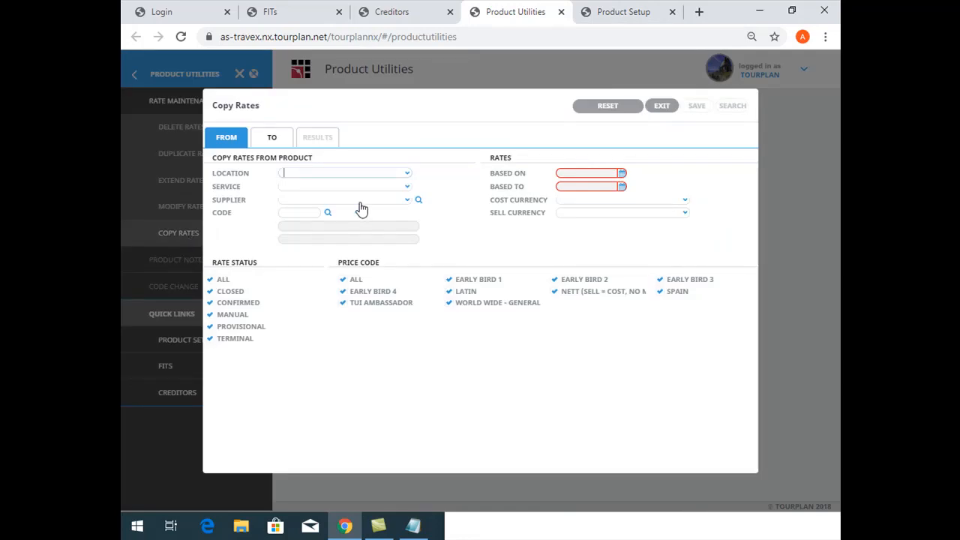
In Product Setup, close the E1 rate, find product SUPABF and show its rates
click(579, 16)
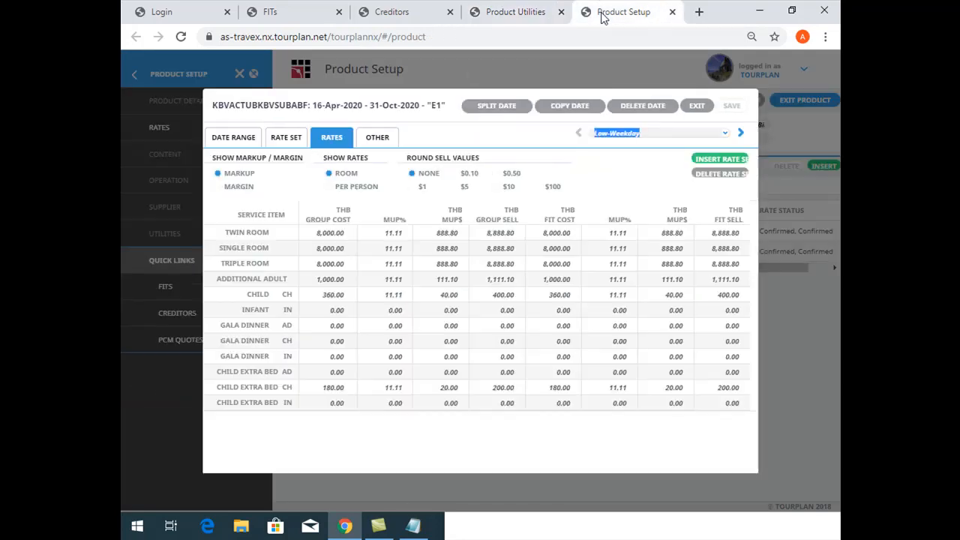
click(696, 106)
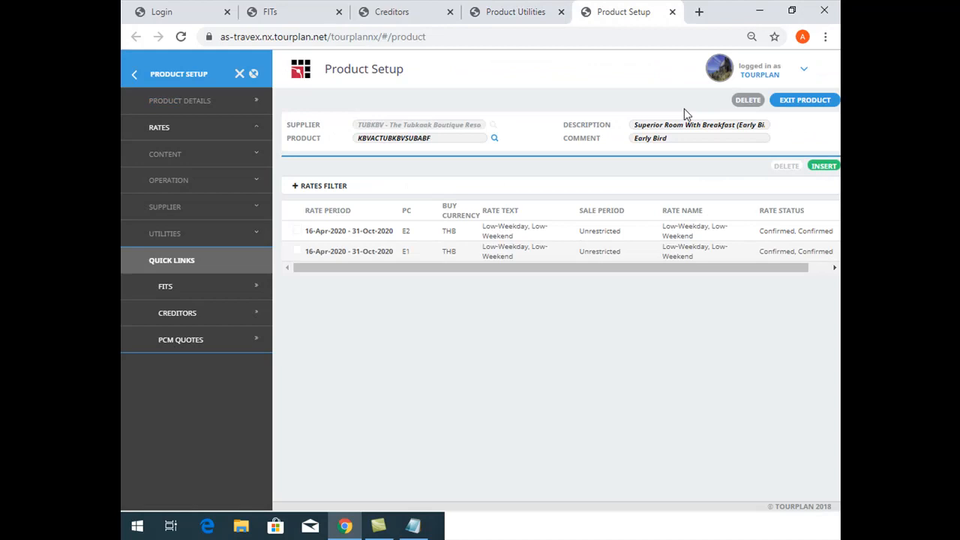
click(495, 137)
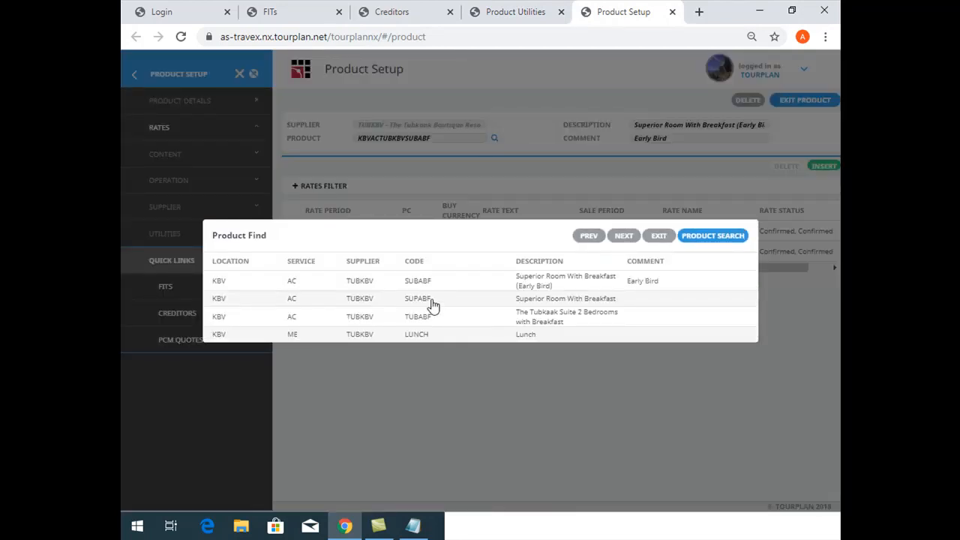
click(434, 300)
click(217, 128)
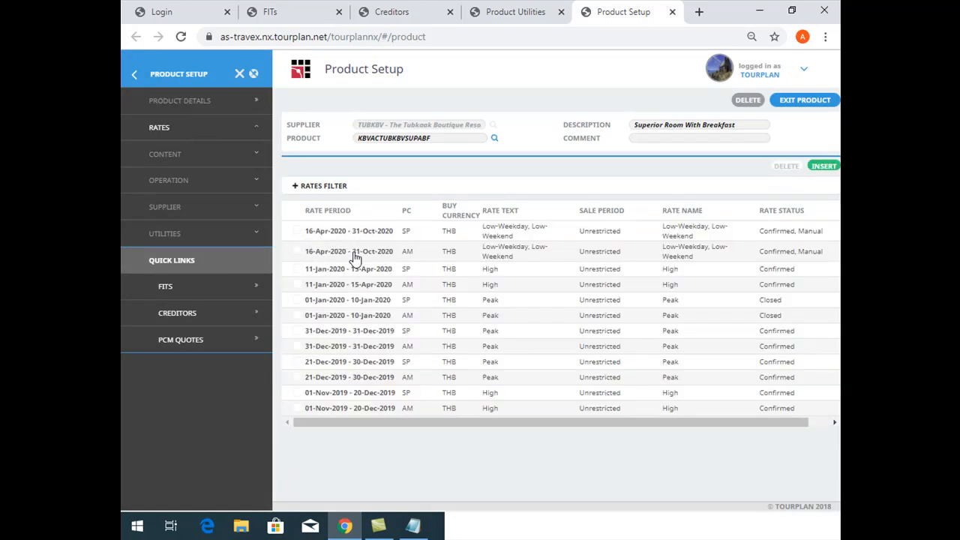
In Product Utilities, set the copy source to location KBV - Krabi, service AC - Accommodations and supplier TUBKBV
click(499, 11)
click(308, 173)
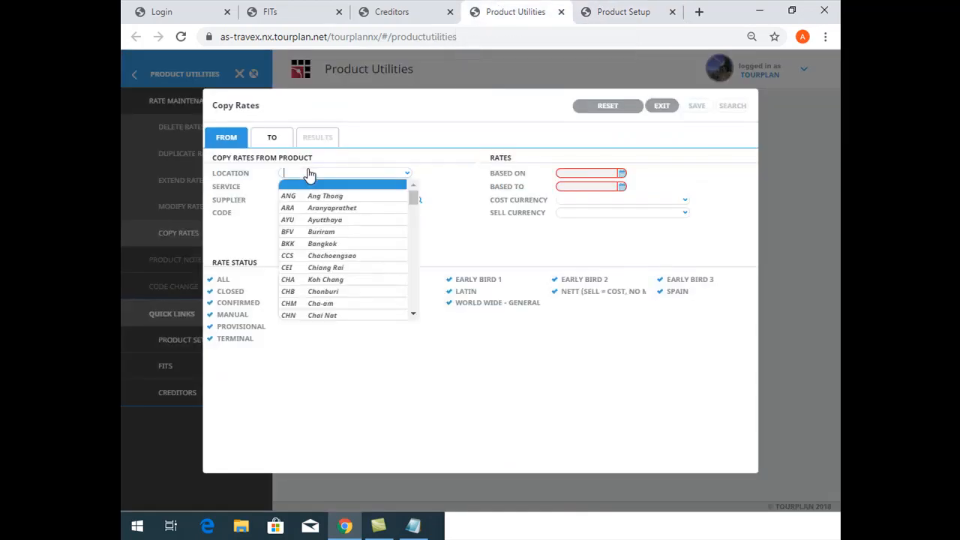
text(bkk)
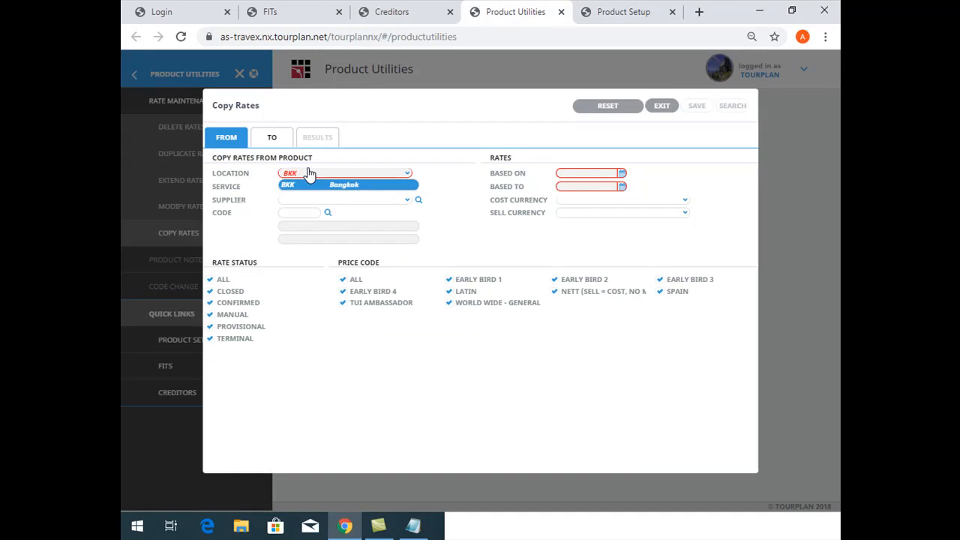
key(Return)
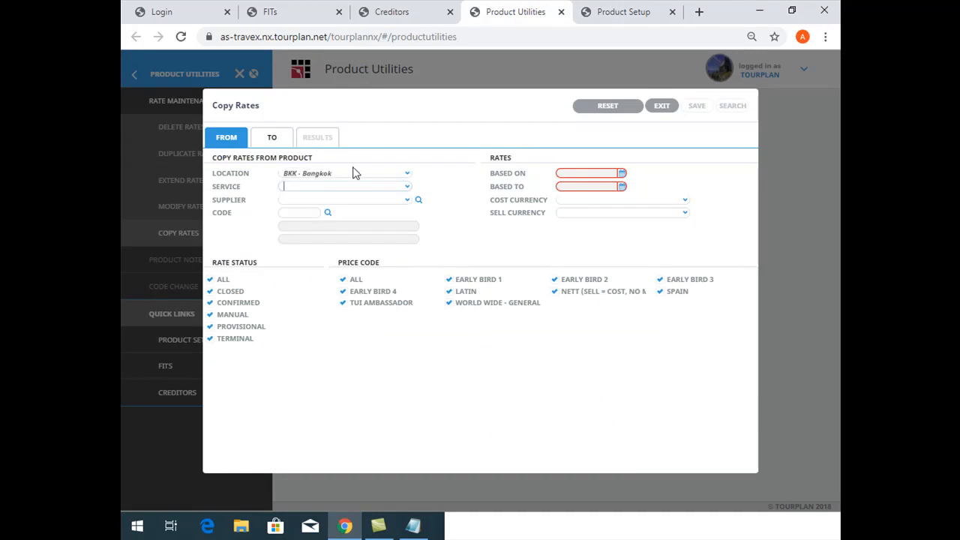
click(219, 170)
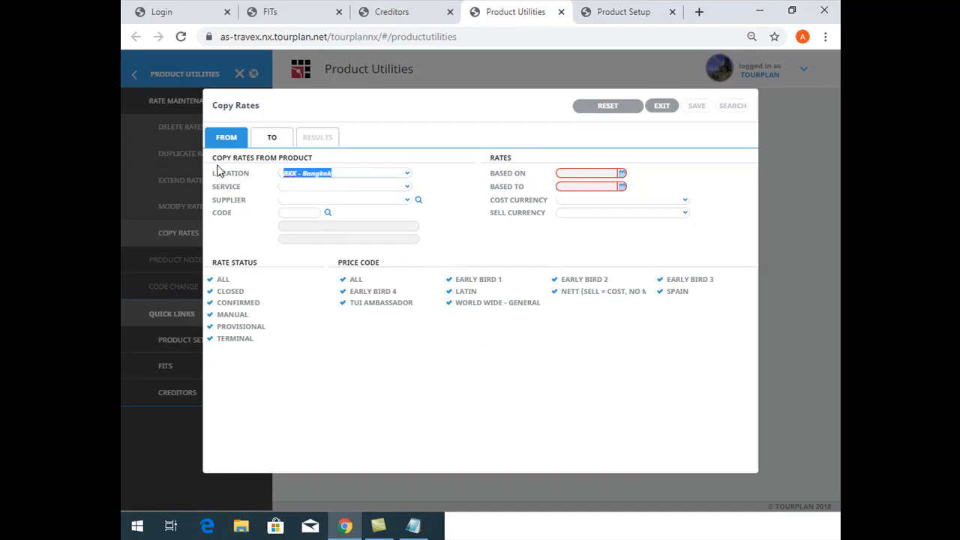
text(kbv)
key(Return)
text(ac)
key(Return)
text(tub)
key(Return)
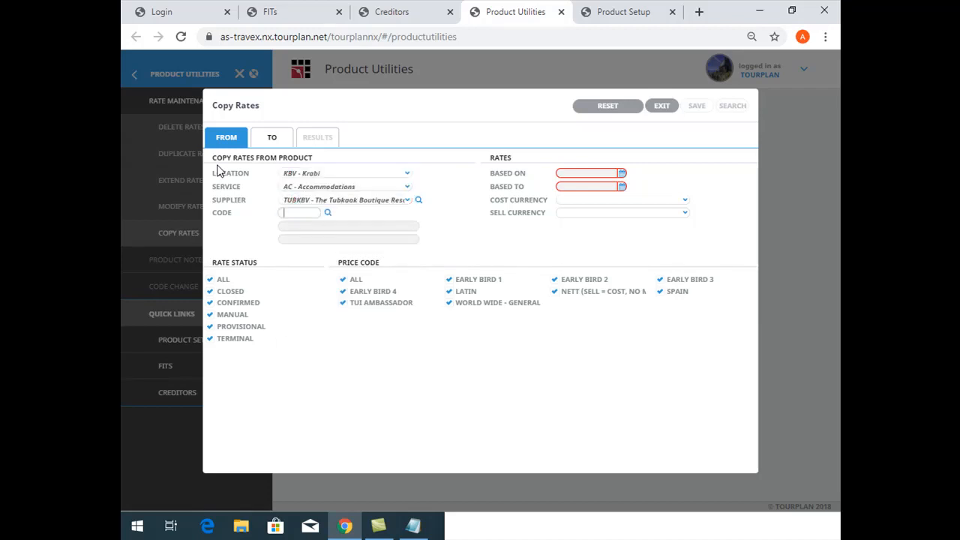
Look up code SUPABF and choose the Superior Room With Breakfast as the source product
text(supabf)
key(Return)
click(328, 213)
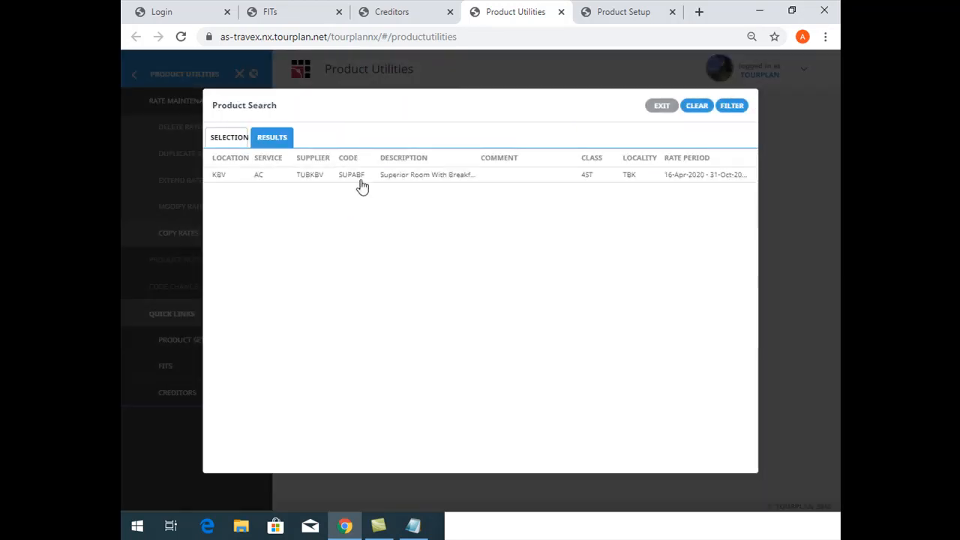
double_click(353, 177)
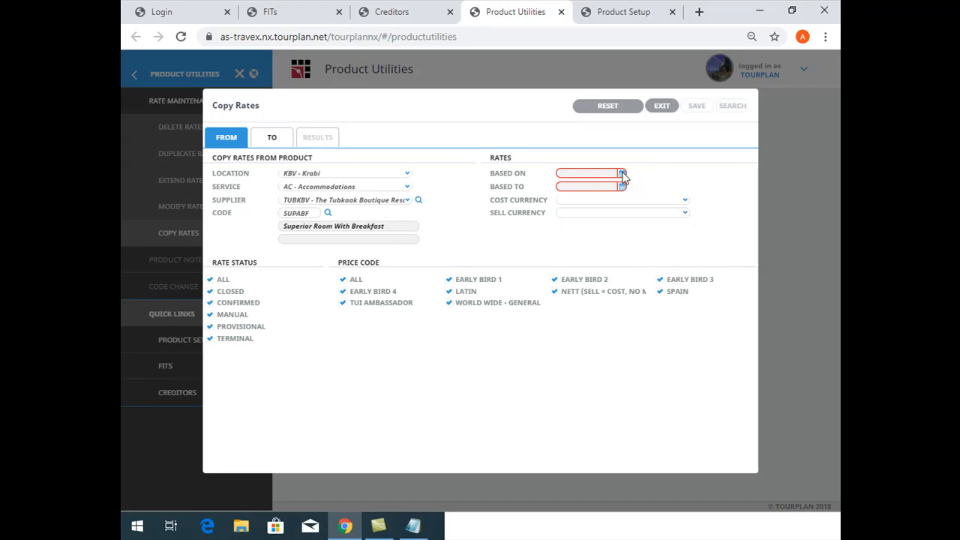
Check the rate periods in Product Setup and set the source rates Based On 16-Apr-2020 and Based To 31-Oct-2020
click(581, 9)
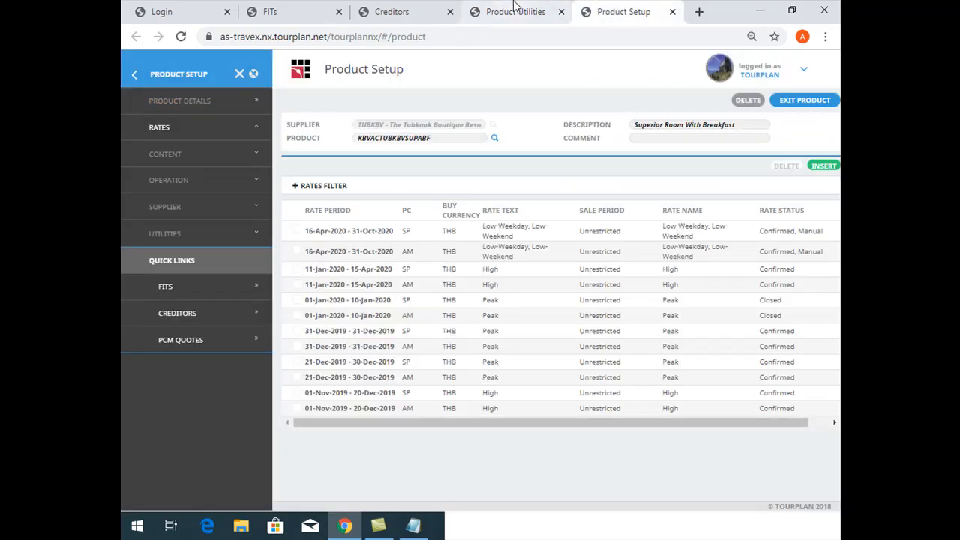
click(515, 11)
click(585, 174)
text(16/0)
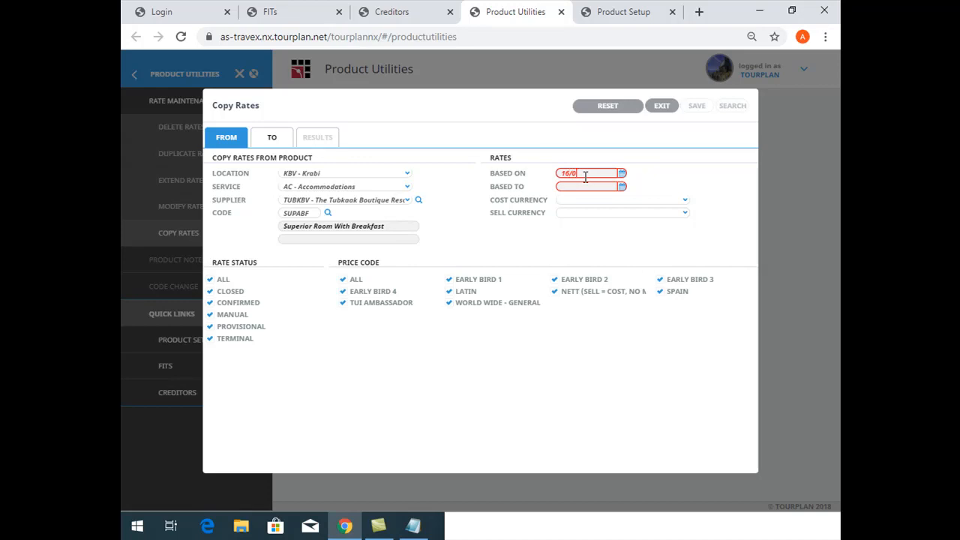
text(4/2020)
key(Tab)
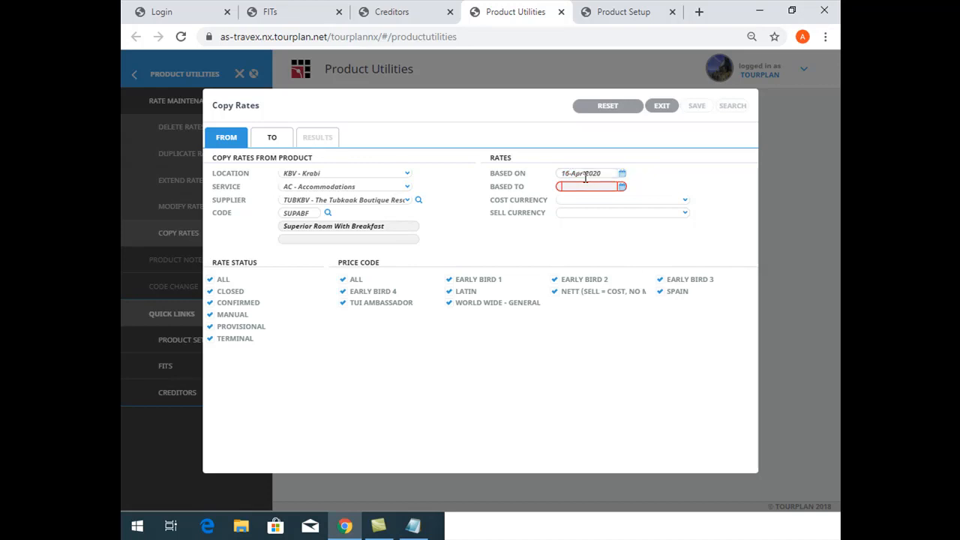
text(31/10/2020)
key(Tab)
Check the product's price codes in Product Setup and limit the copied rates to the Spain price code
click(617, 12)
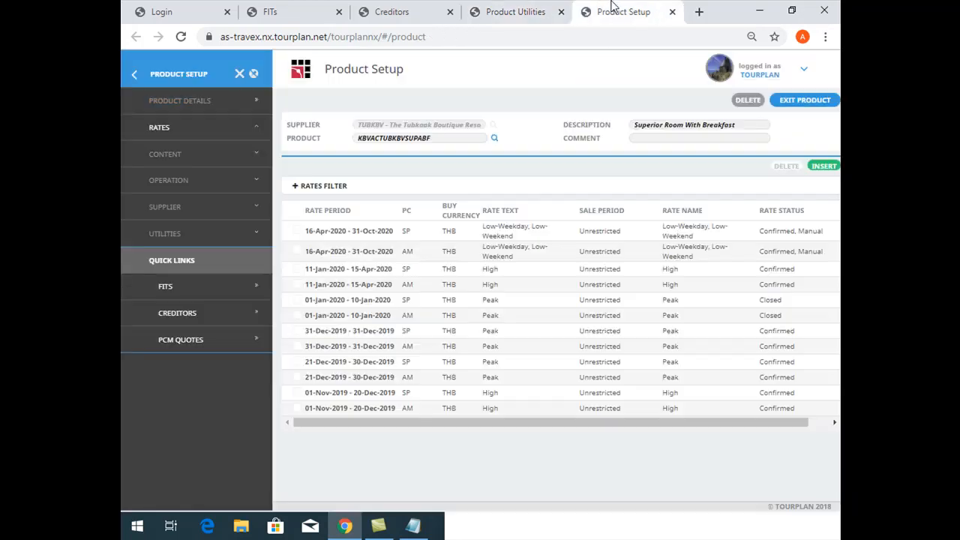
click(527, 10)
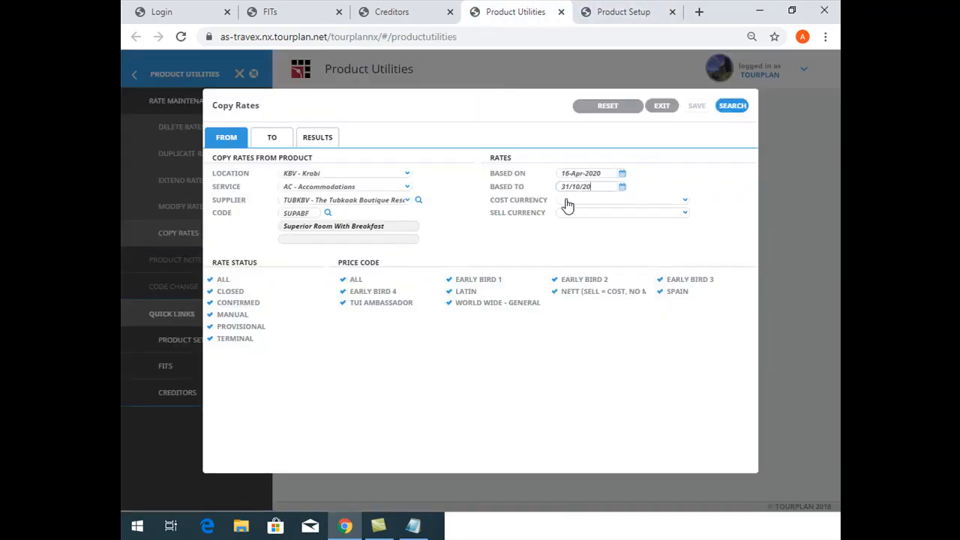
click(343, 281)
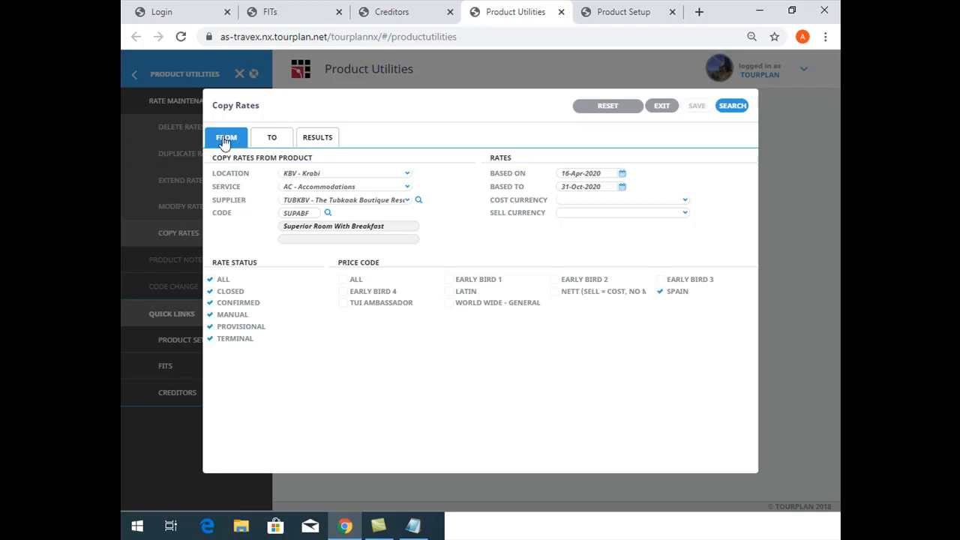
For the copy destination, set both Location From and Location To to KBV - Krabi
click(270, 143)
click(330, 173)
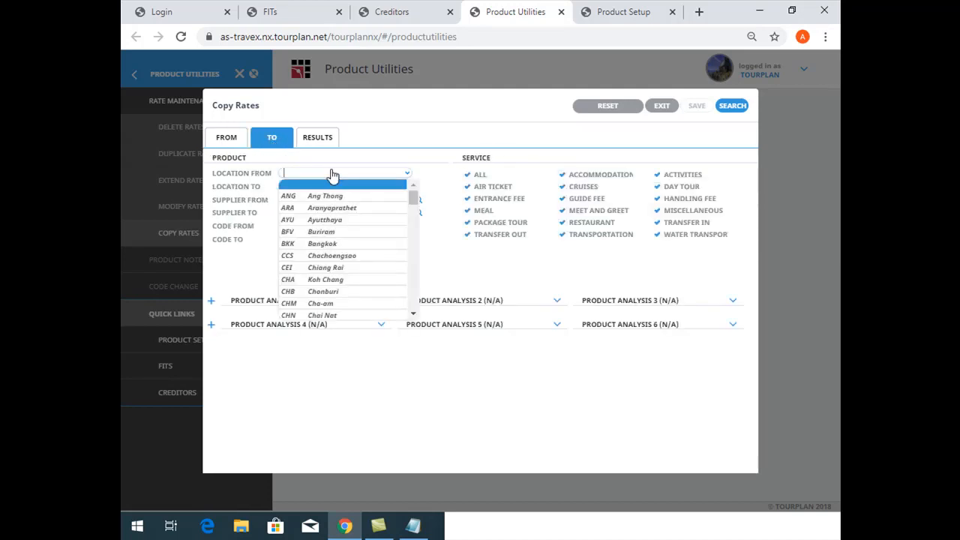
text(sup)
key(BackSpace)
key(BackSpace)
text(o)
key(BackSpace)
key(BackSpace)
text(krabi)
key(Tab)
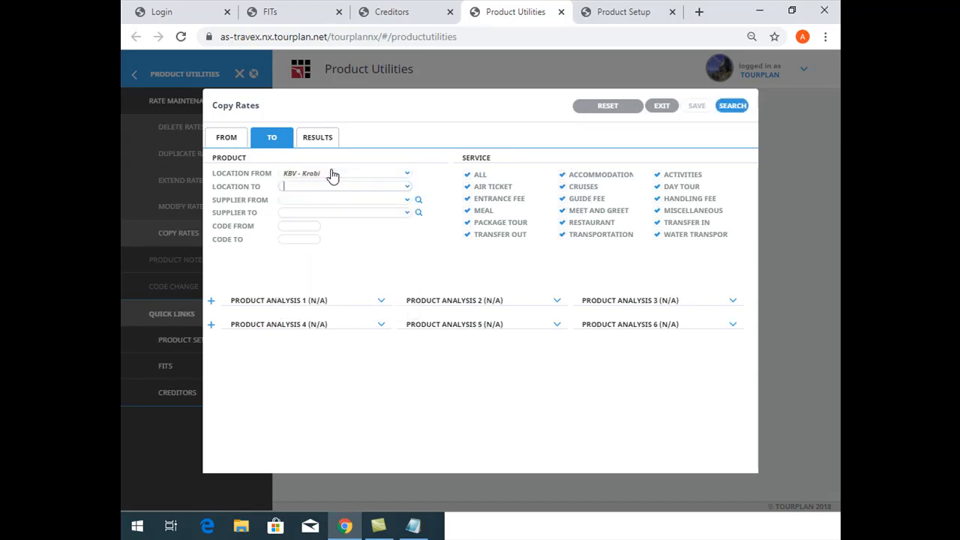
text(krabi)
key(Tab)
Set both destination Supplier From and Supplier To to TUBKBV, The Tubkaak Boutique Resort
text(TUB)
key(Tab)
text(TUB)
key(Tab)
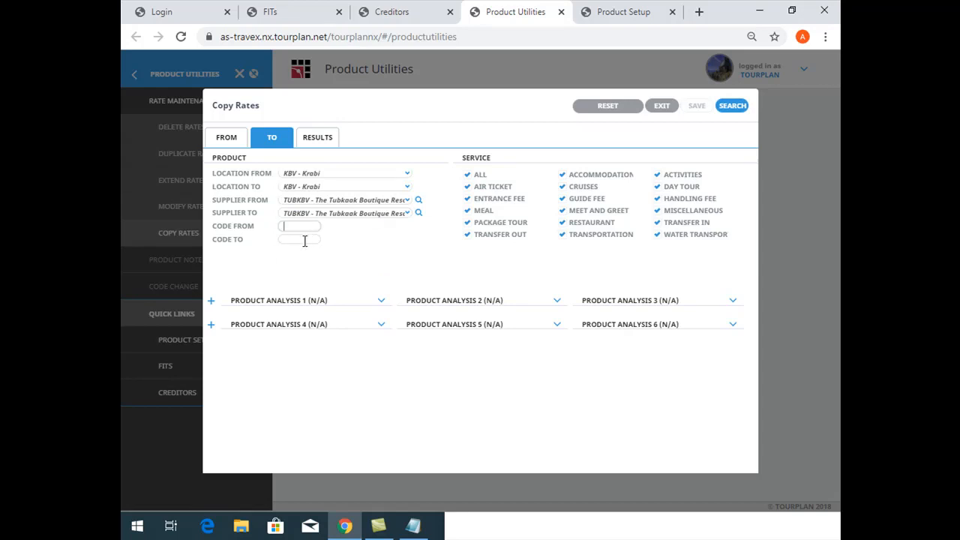
Take the Early Bird product's code from the copy results and set destination Code From and Code To to SUBABF
click(641, 12)
click(460, 5)
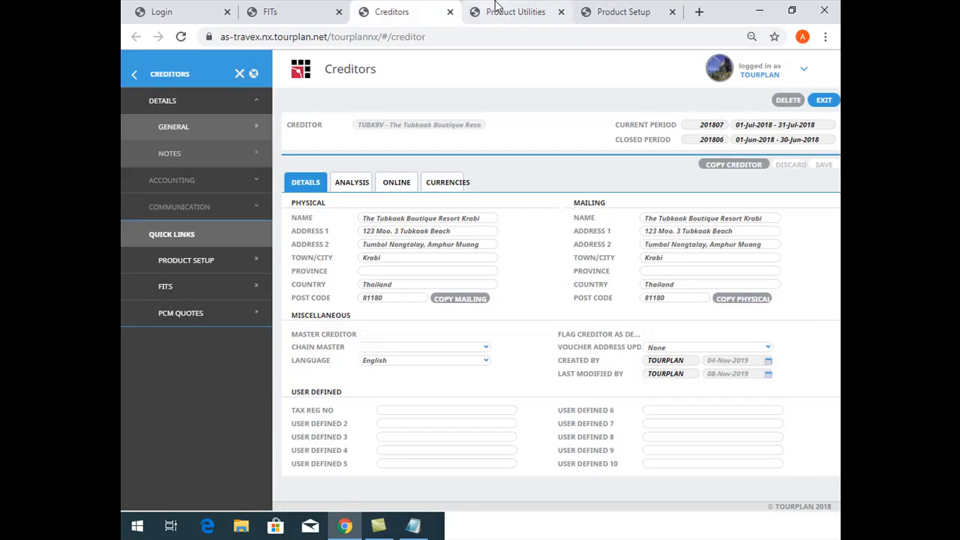
click(496, 6)
click(323, 140)
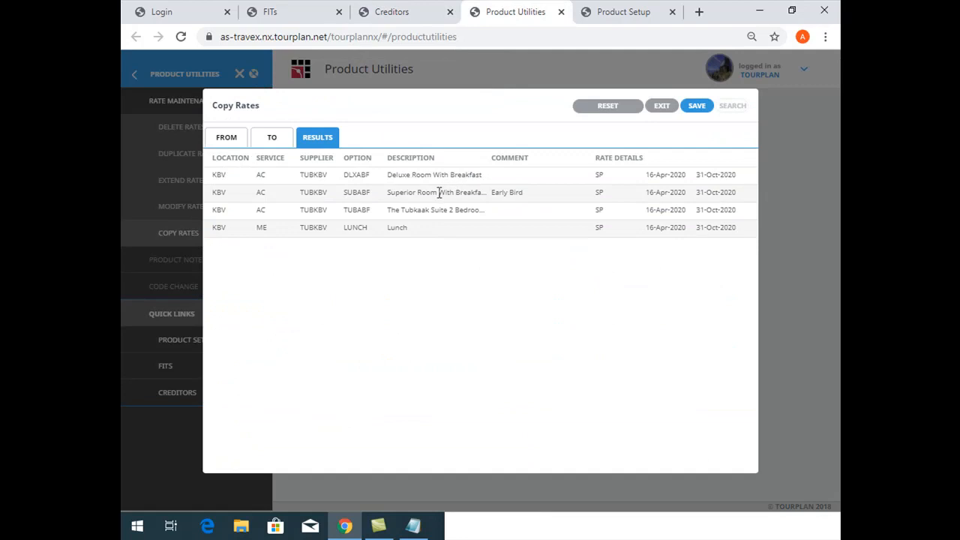
double_click(360, 194)
key(ctrl+c)
click(271, 138)
click(300, 226)
key(ctrl+v)
click(307, 238)
key(ctrl+v)
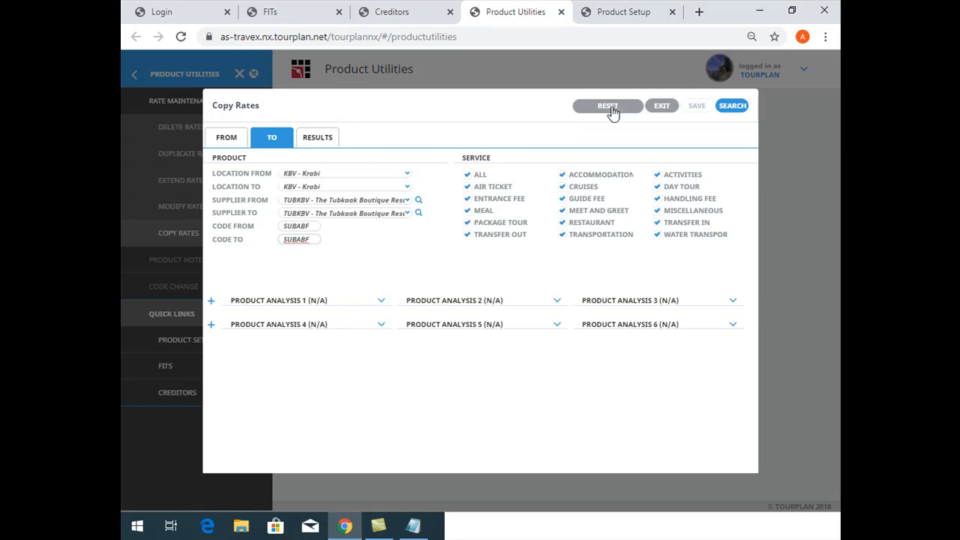
Search for the matching destination product and save the copy of the SP rate with all cost and sell changes left at 0
click(724, 107)
click(323, 139)
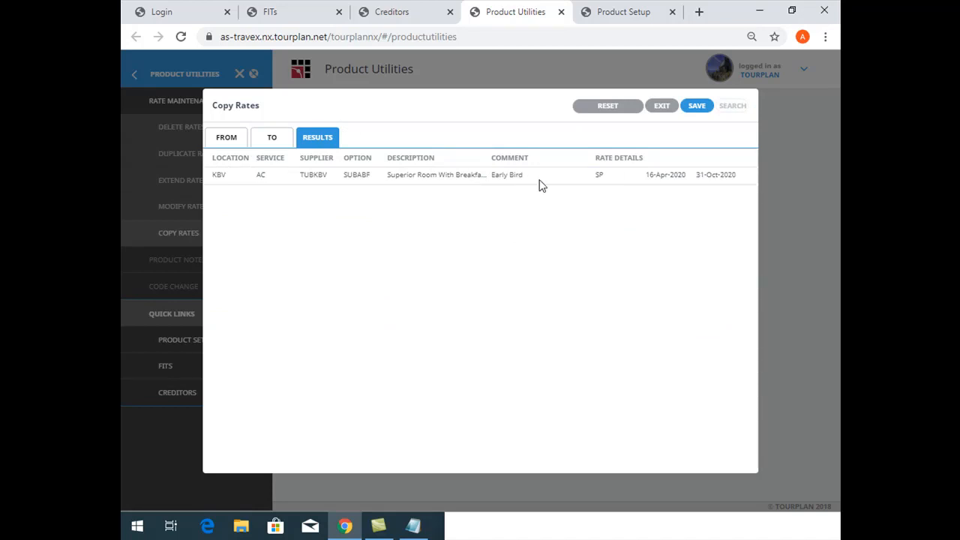
double_click(598, 174)
click(696, 107)
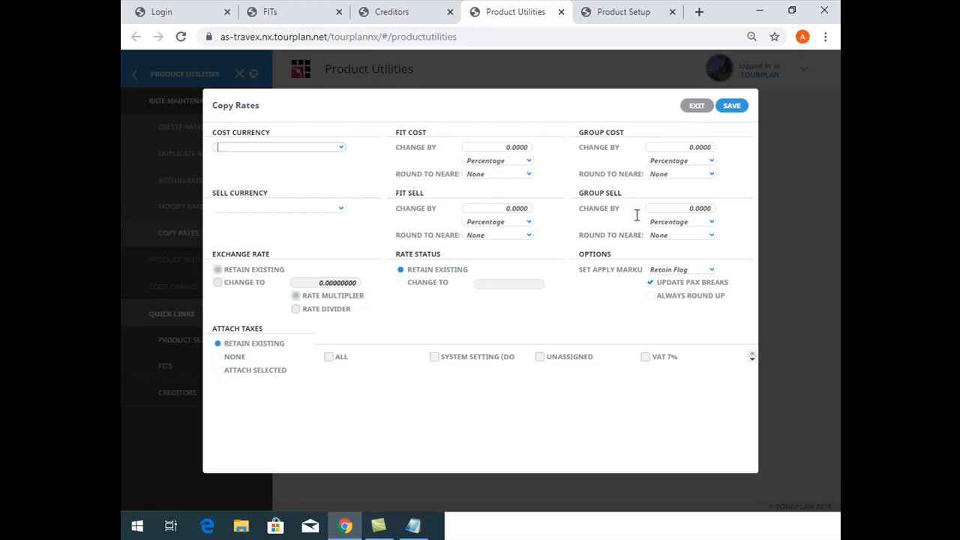
click(731, 106)
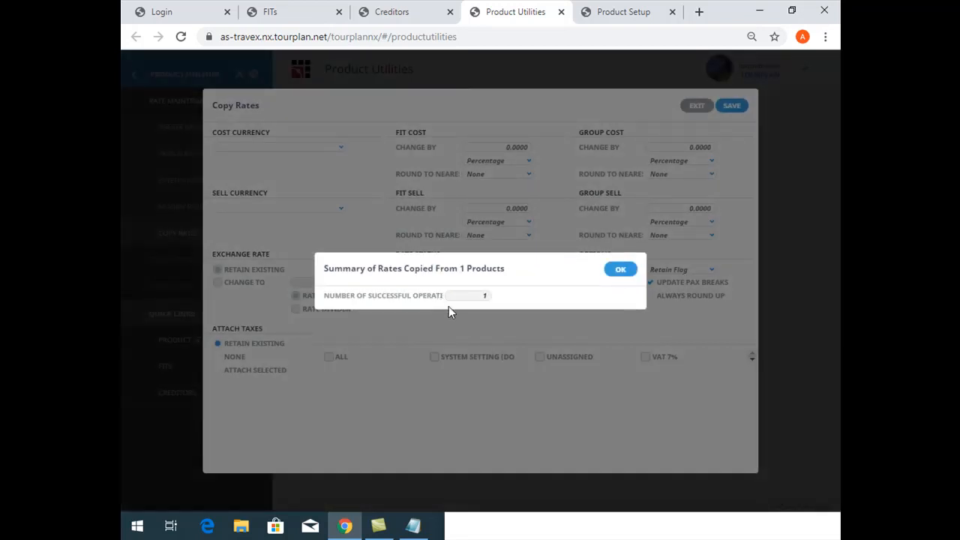
click(612, 275)
In Product Setup, reopen product SUBABF to check its rates for the copied SP rate, and return to Product Utilities
click(649, 6)
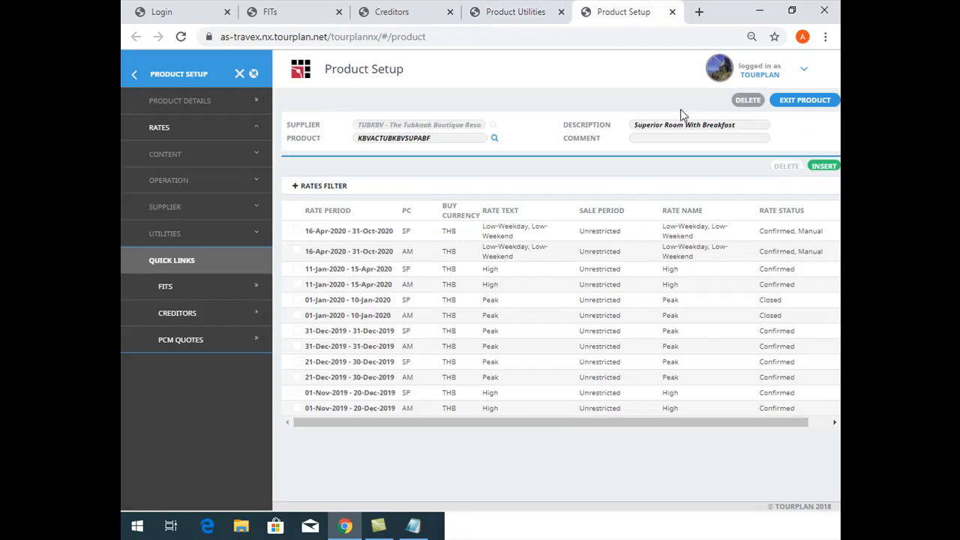
click(800, 100)
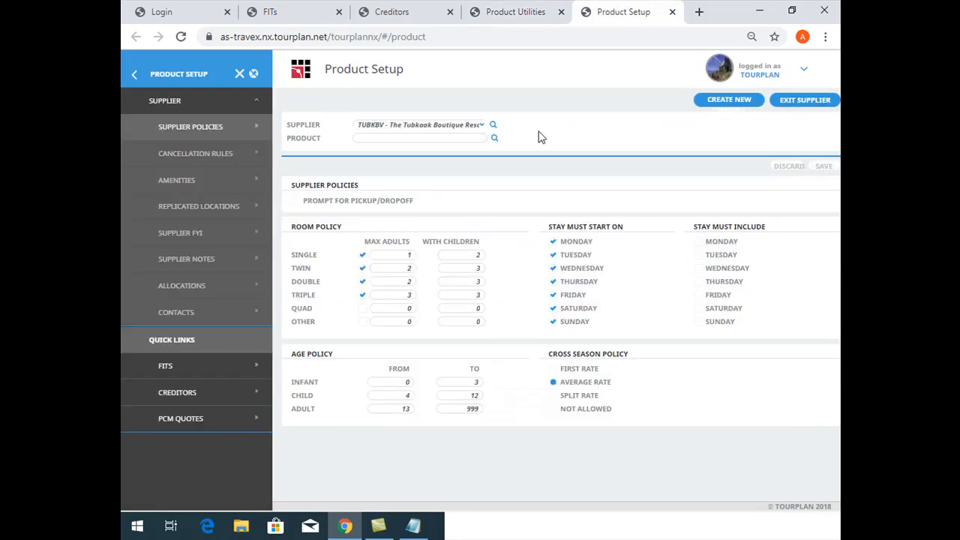
click(494, 138)
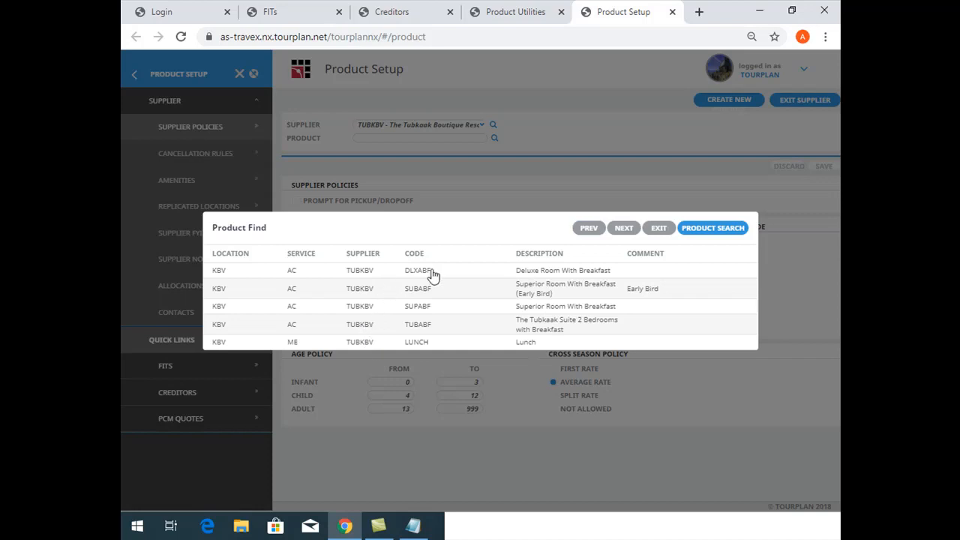
click(293, 288)
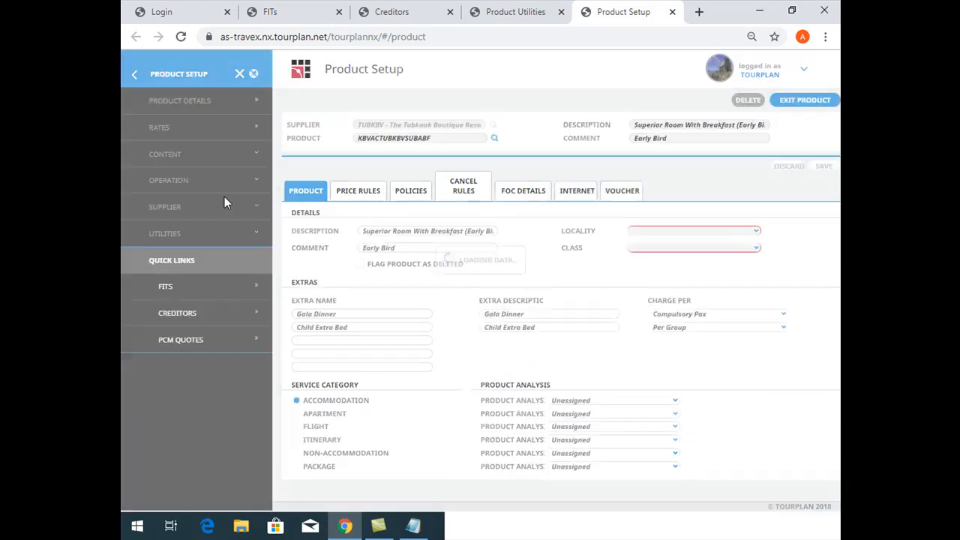
click(189, 127)
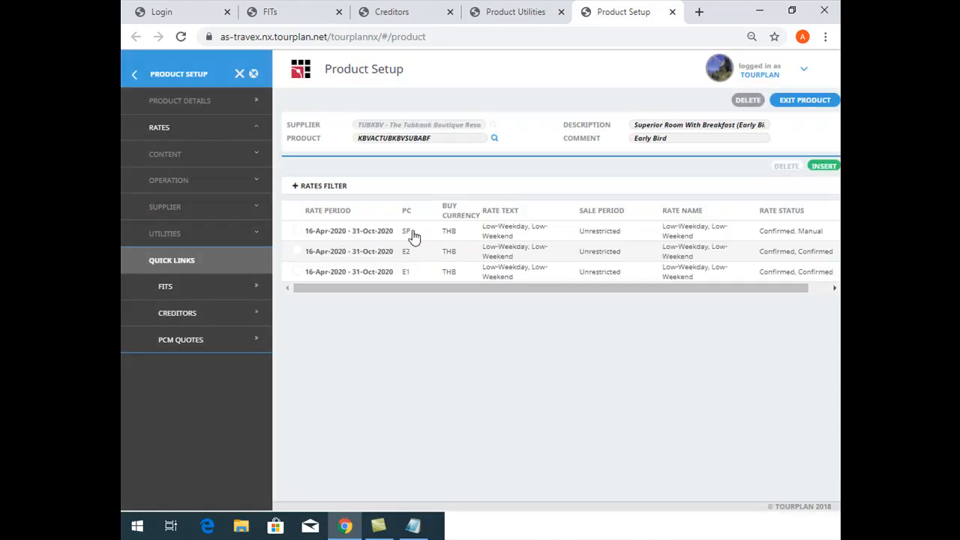
click(552, 6)
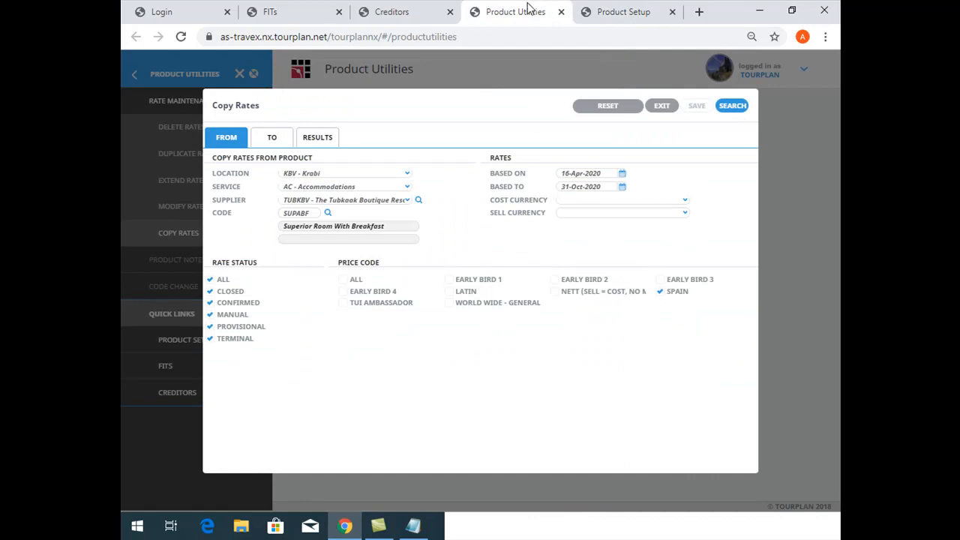
Restart Copy Rates with source location KBV, service AC, supplier TUBKBV and product code SUPABF
click(661, 106)
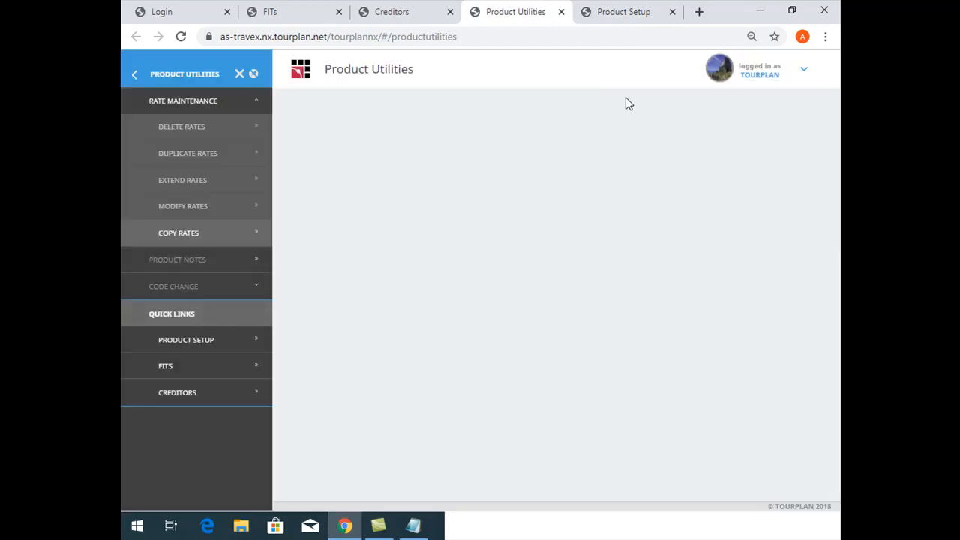
click(204, 227)
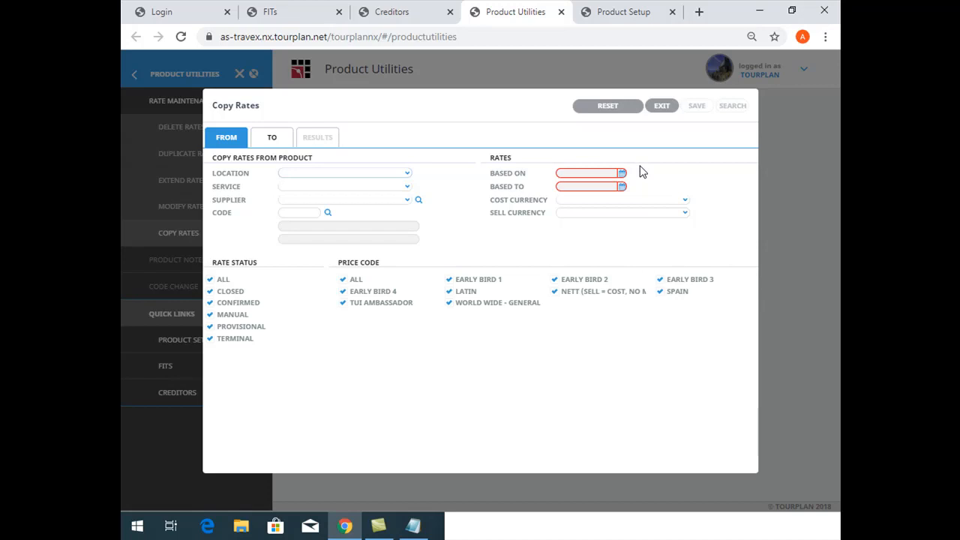
text(KBV - Krabi)
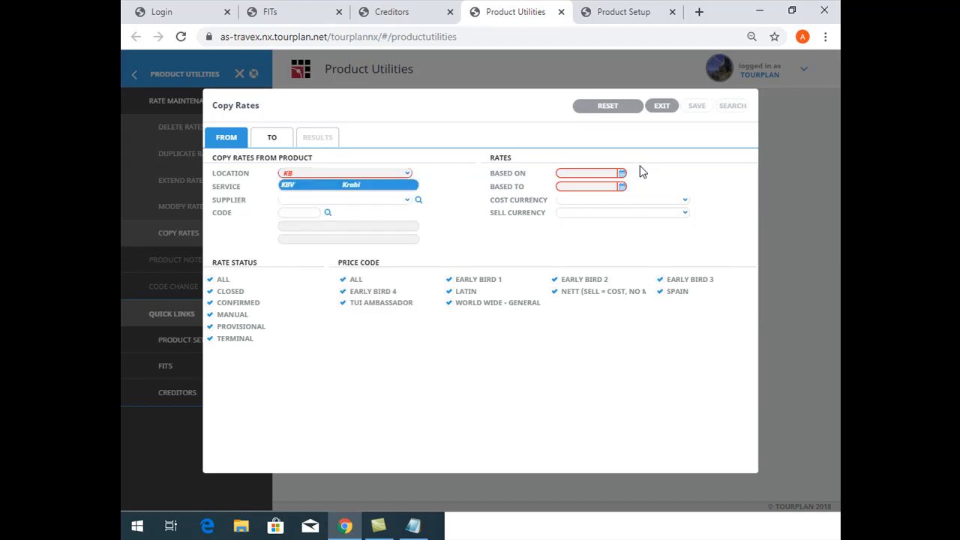
key(Tab)
text(K)
key(BackSpace)
text(AC)
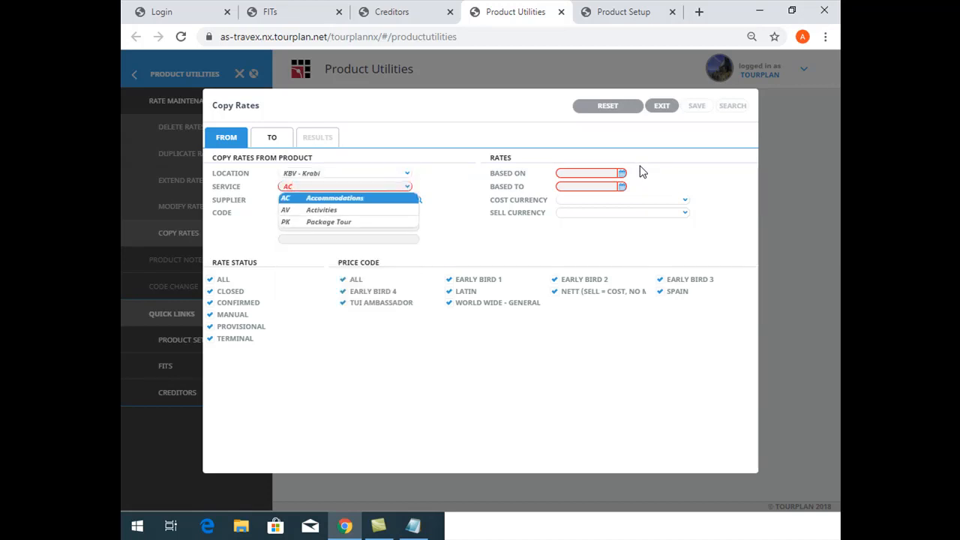
key(Tab)
text(TUB)
key(Tab)
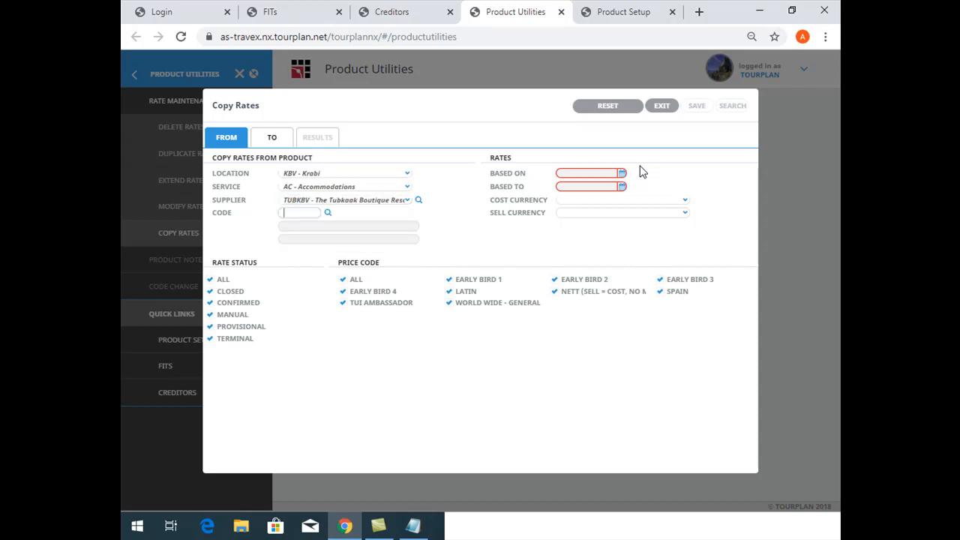
text(SUPABF)
Set the source rates' Based On date to 01-Jan-2019 and Based To date to 31-Dec-2020
click(610, 172)
text(01/01/1)
text(9)
key(Tab)
text(21)
key(BackSpace)
key(BackSpace)
text(31/12/)
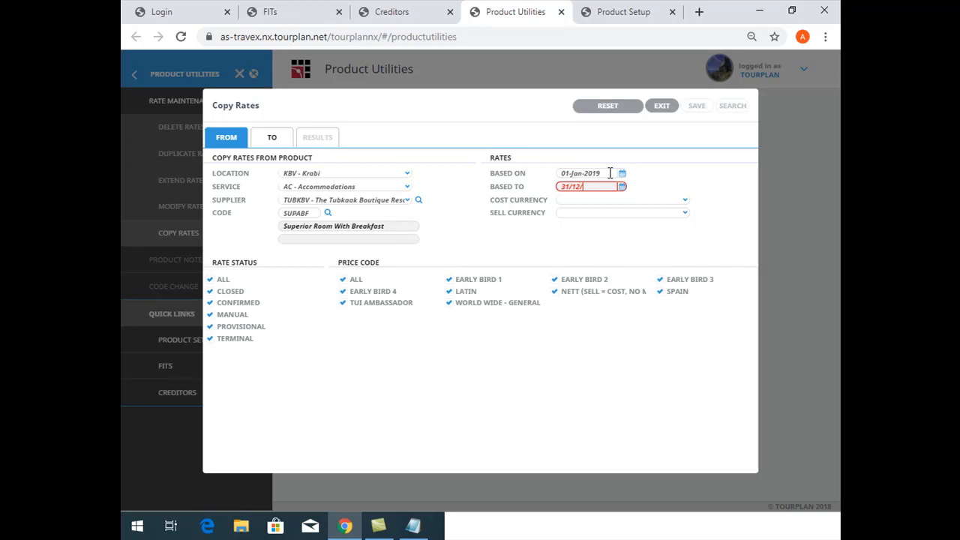
text(20)
key(Tab)
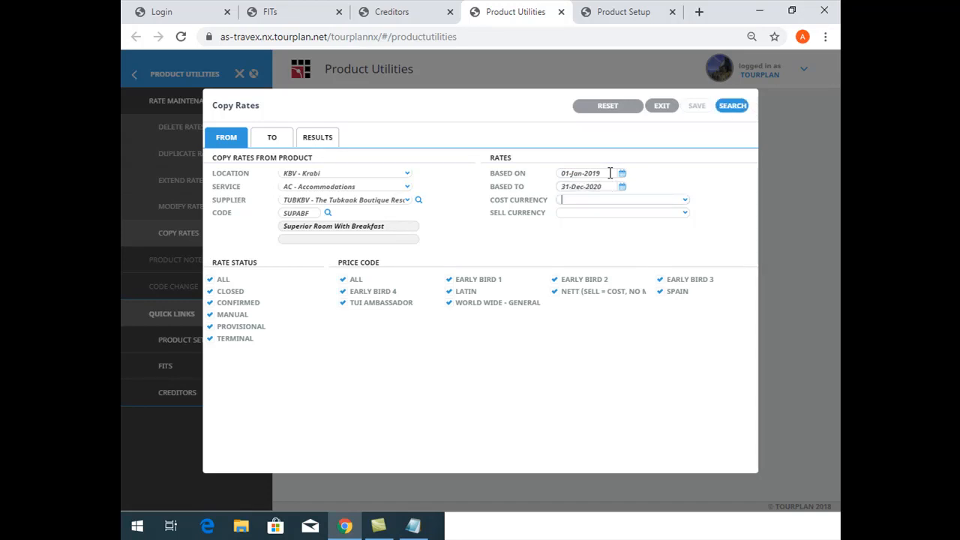
Set the destination Supplier From and Supplier To to TUBKBV, The Tubkaak Boutique Resort
click(284, 143)
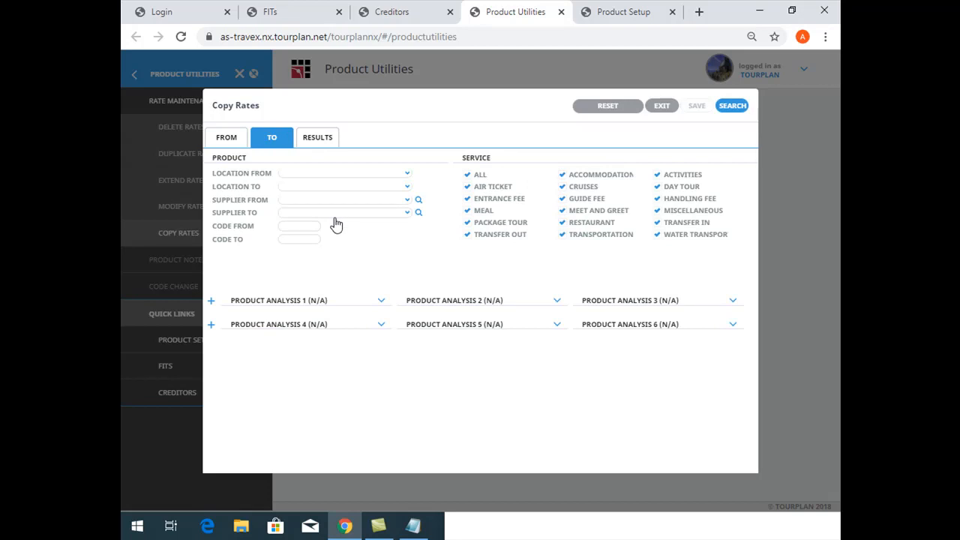
click(315, 201)
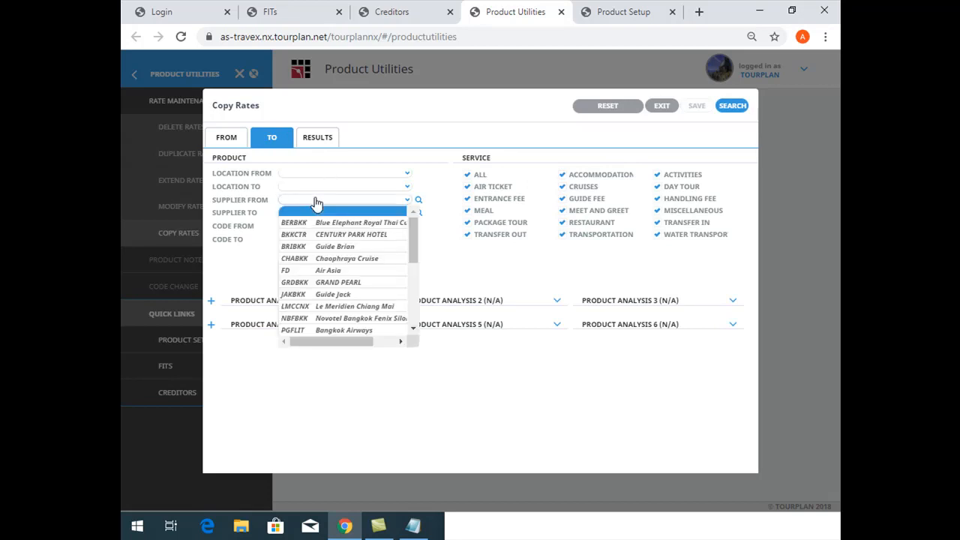
text(tub)
key(Tab)
text(tub)
key(Tab)
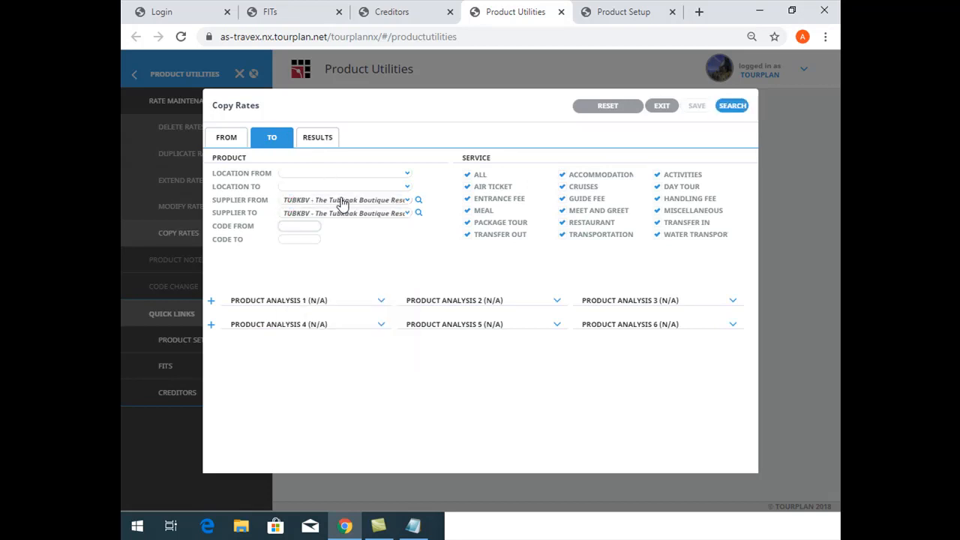
Limit destination Code From and Code To to SUBABF, and preview the copy results without saving them
text(SUBABF)
key(Tab)
text(SUB)
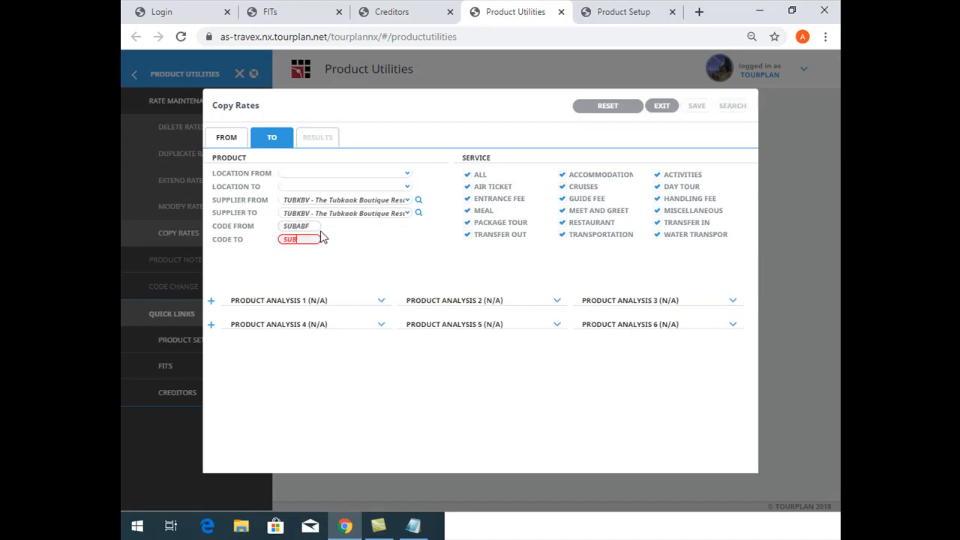
text(ABF)
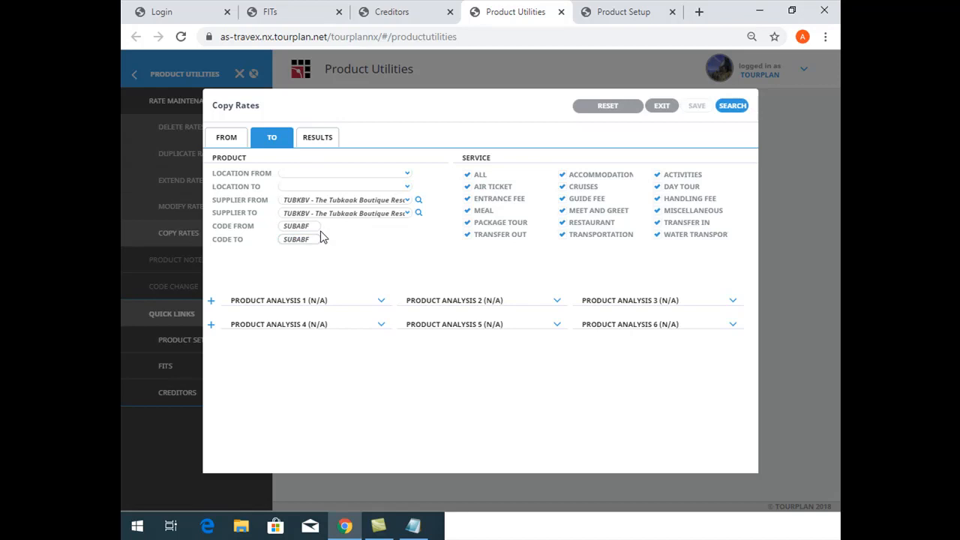
click(313, 143)
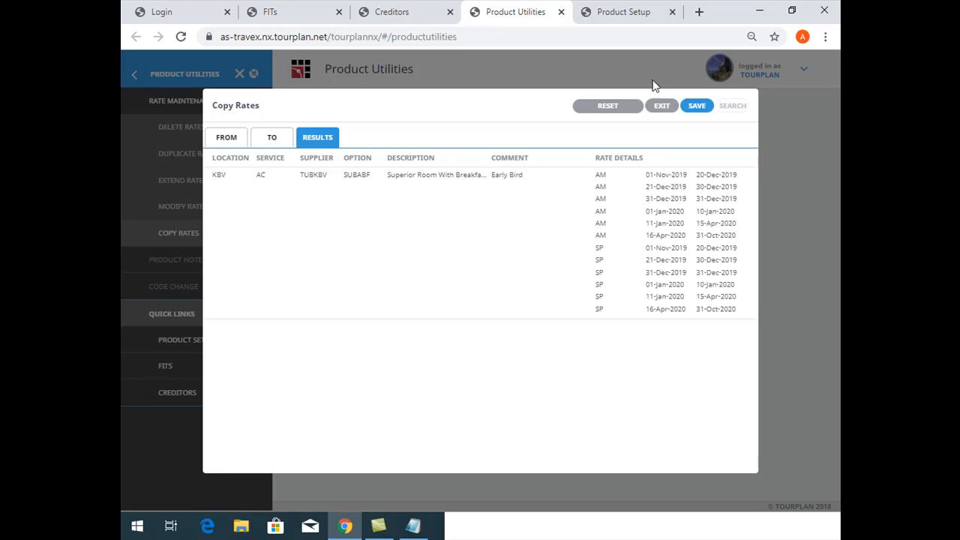
click(658, 108)
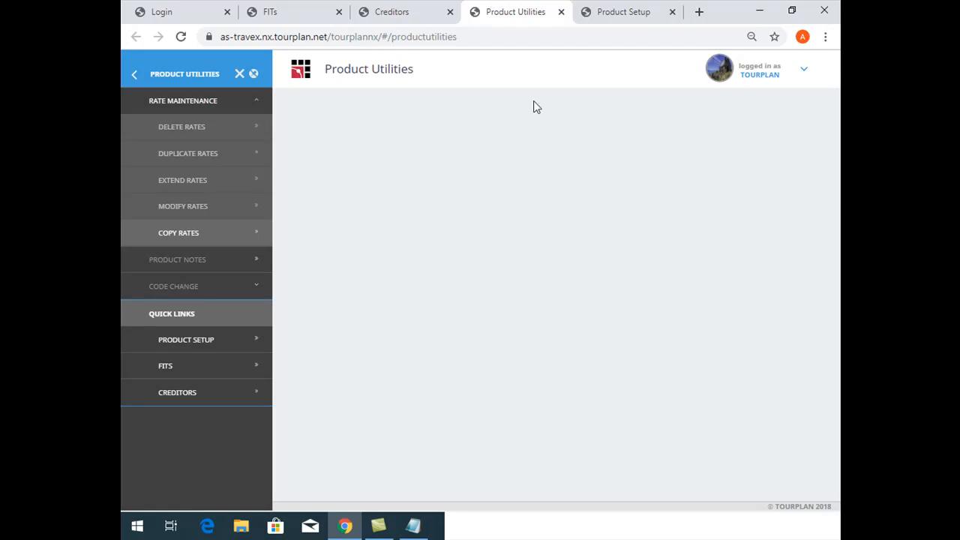
In Product Setup, open the TUBKBV product SUPABF, Superior Room With Breakfast, and display its rates
click(637, 11)
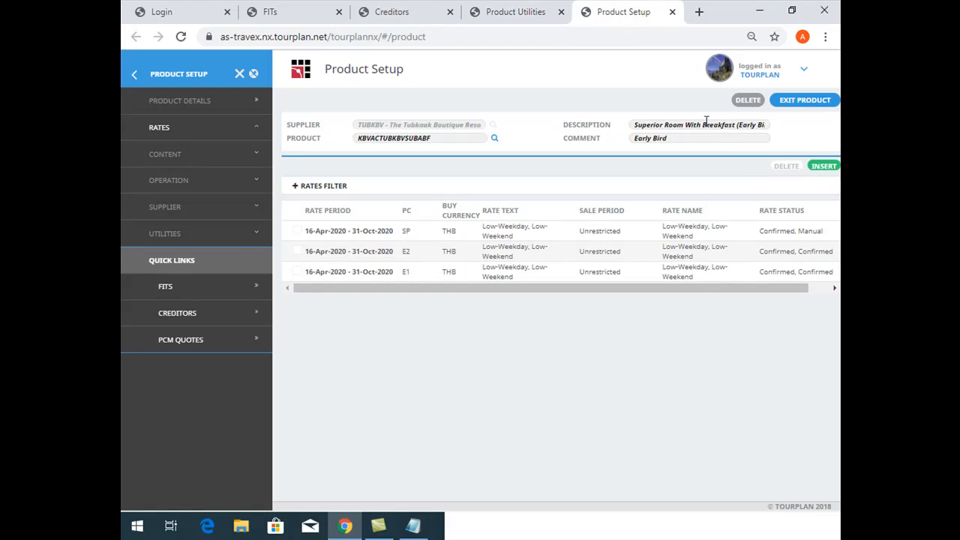
click(494, 138)
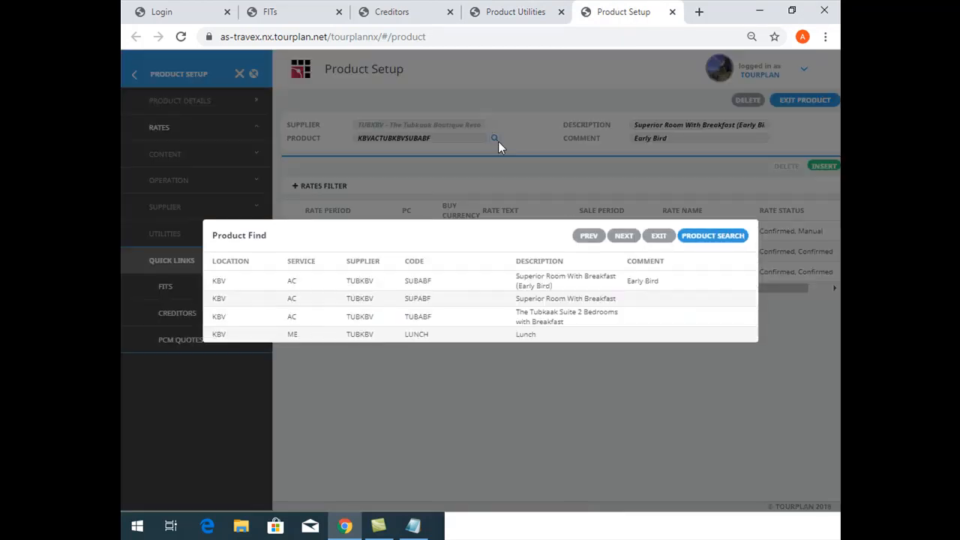
click(540, 300)
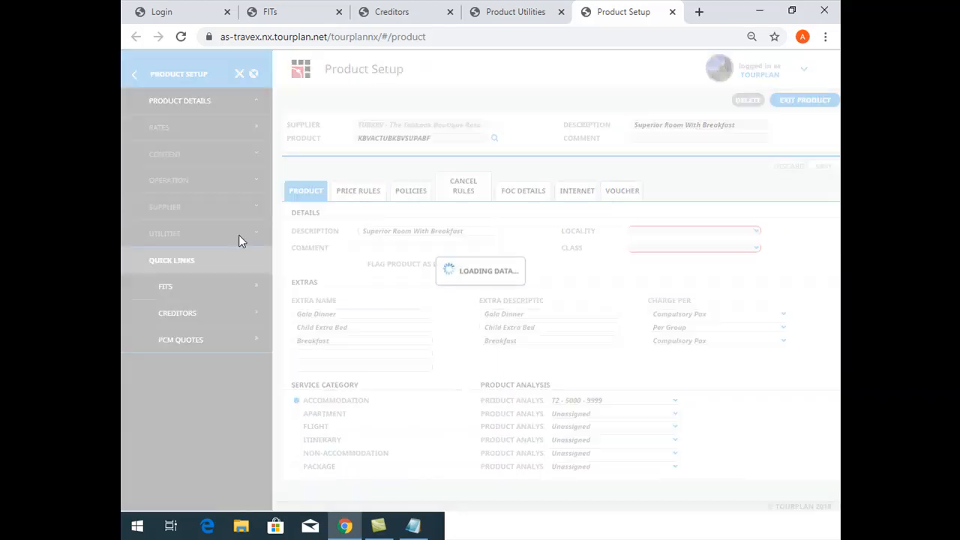
click(202, 129)
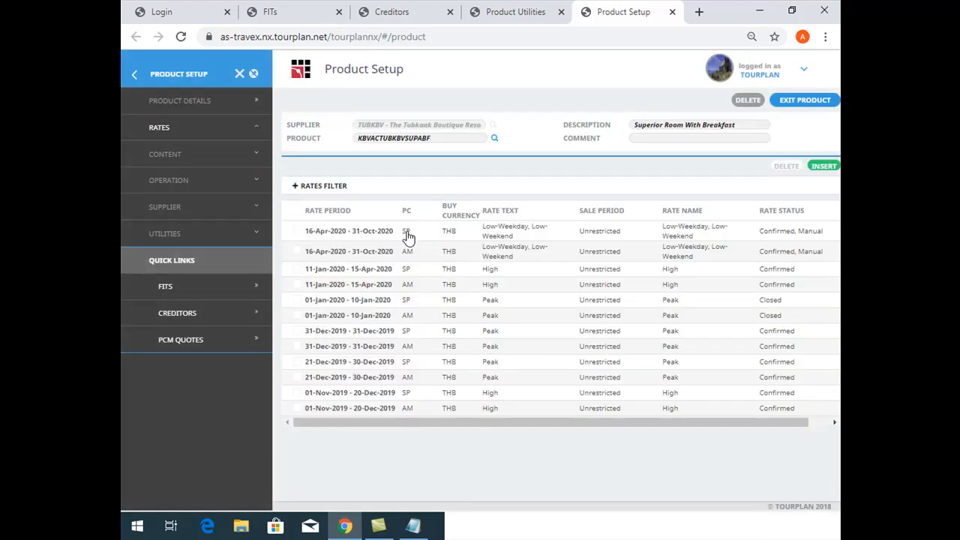
Insert a Nett (Sell = Cost, No Markup) rate for SUPABF with travel dates 01-Nov-2020 to 31-Oct-2021
click(823, 166)
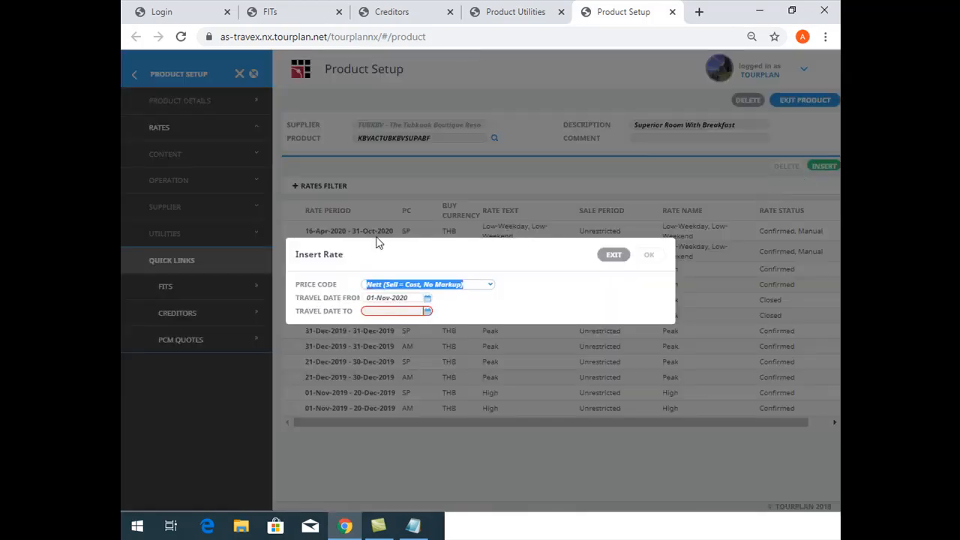
click(416, 310)
text(31/10/21)
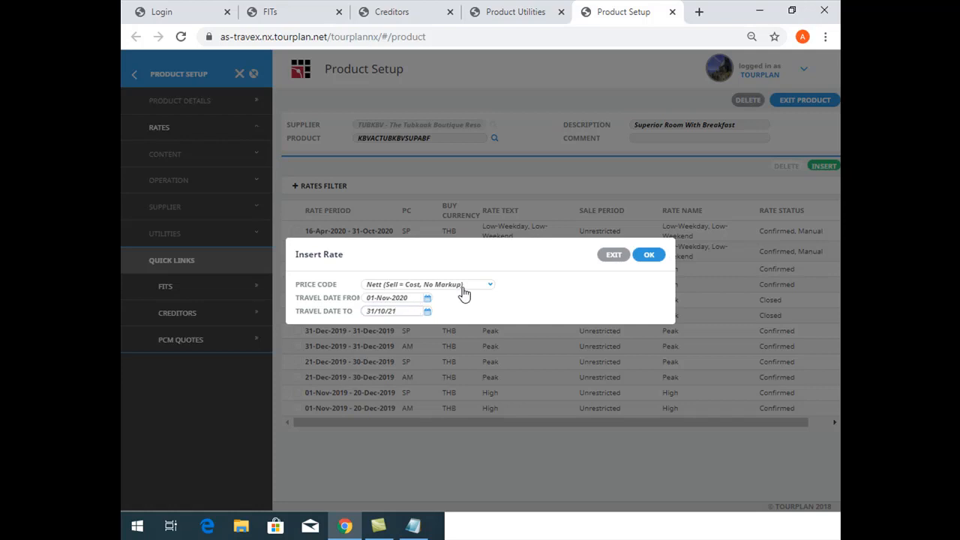
click(648, 255)
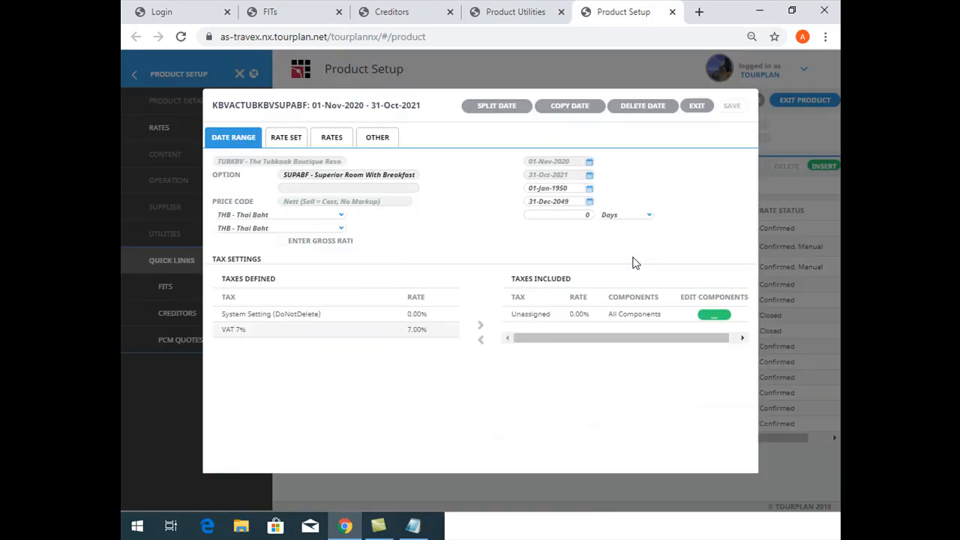
Split the inserted rate's date range with a new range starting on 01-Dec-2020
click(515, 113)
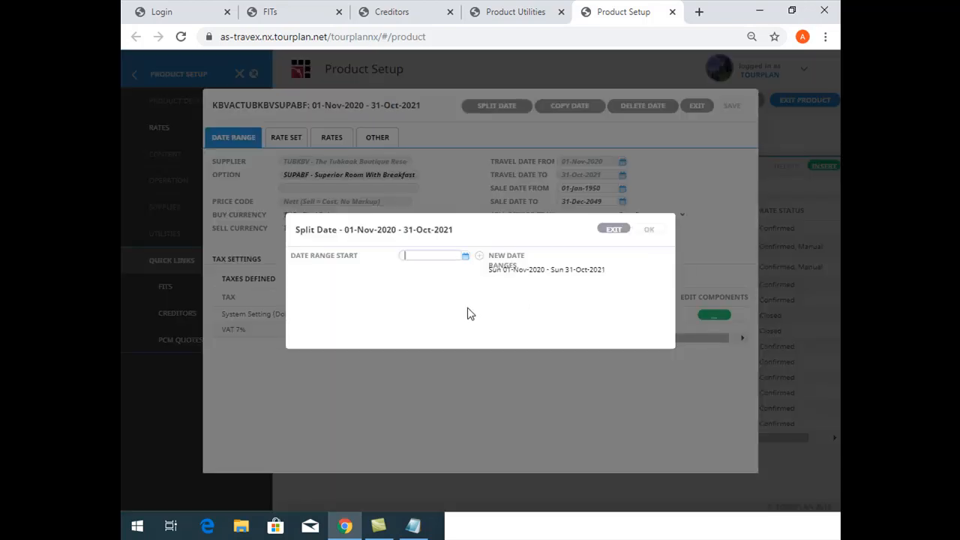
double_click(465, 256)
click(495, 248)
click(465, 257)
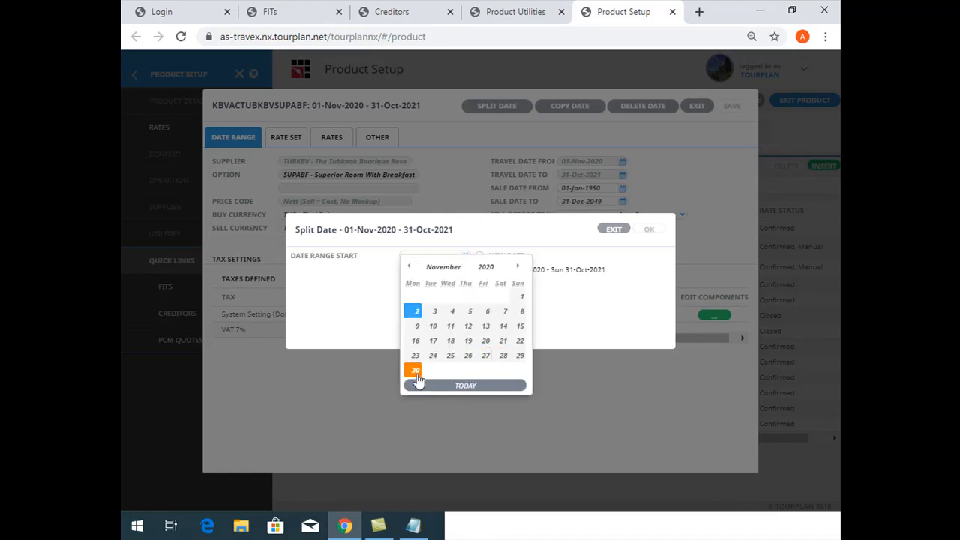
click(518, 267)
click(436, 297)
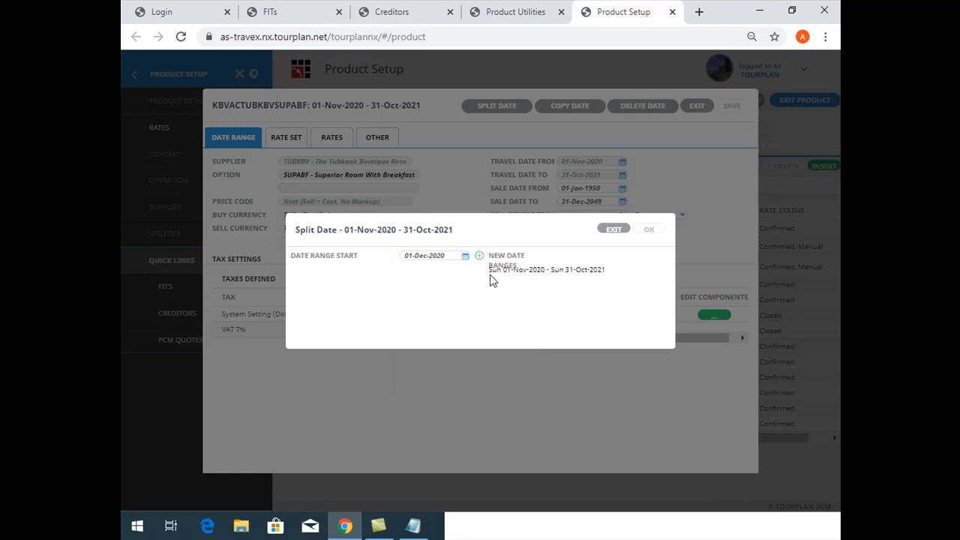
click(479, 256)
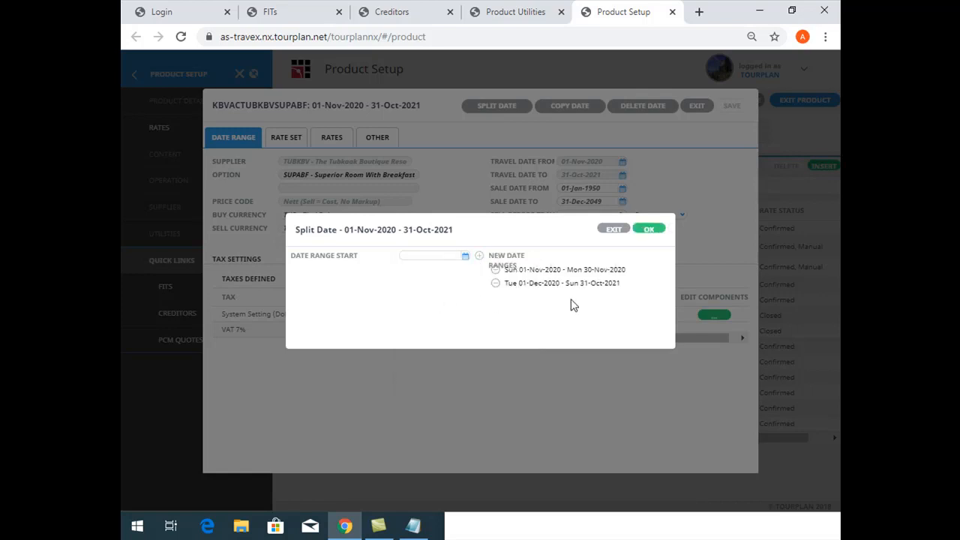
click(649, 229)
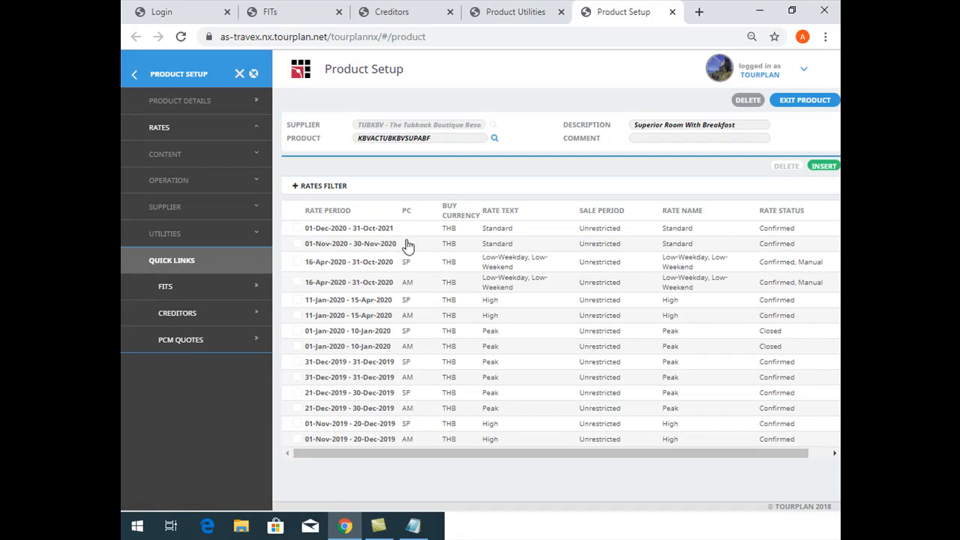
Open a blank Copy Rates form in Product Utilities and return to the SUPABF rates in Product Setup
double_click(648, 124)
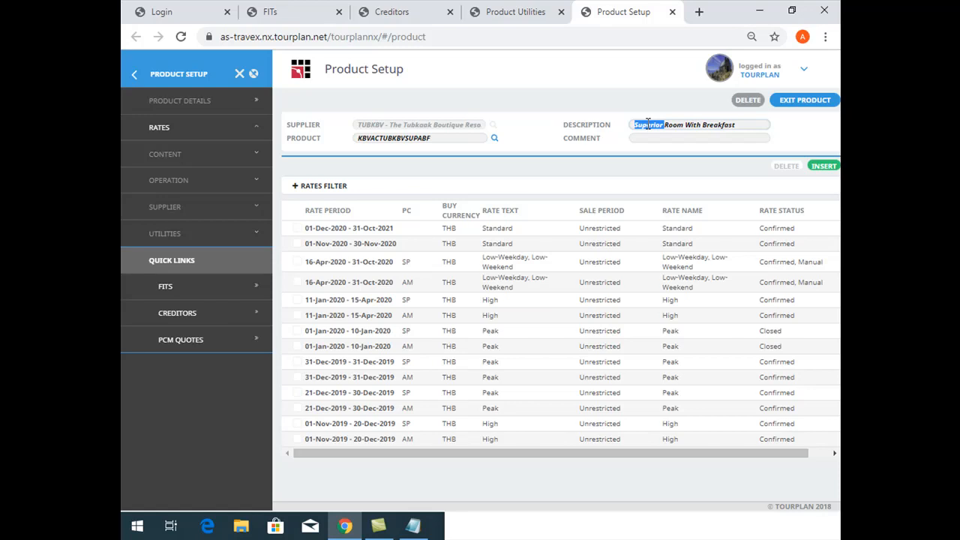
click(515, 12)
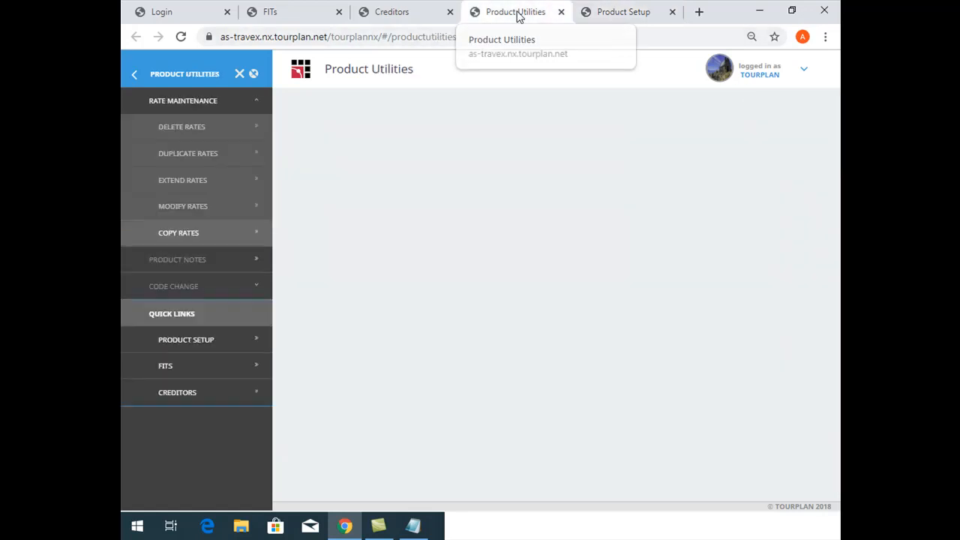
click(199, 236)
click(629, 11)
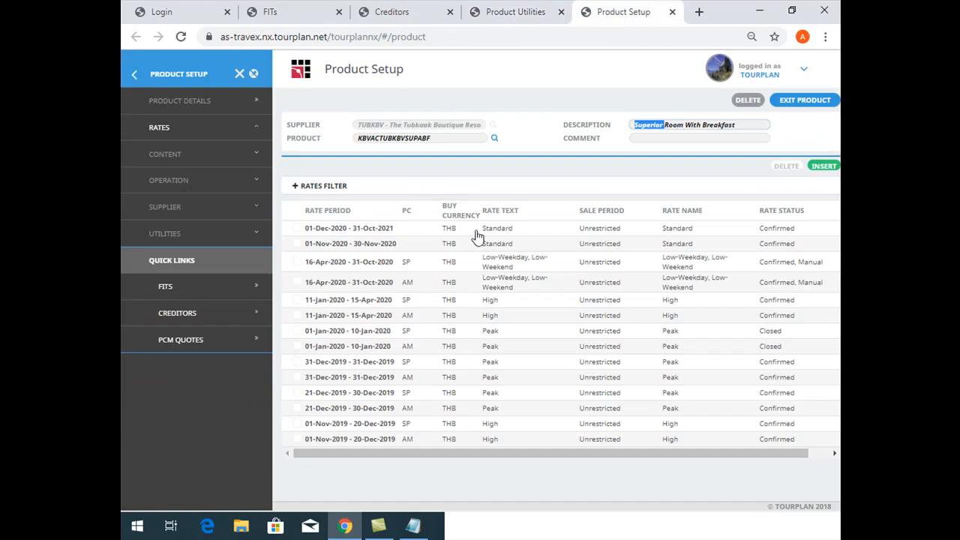
Examine the cost and sell values of SUPABF's 01-Dec-2020 to 31-Oct-2021 rate, and close it without changes
click(297, 228)
click(297, 243)
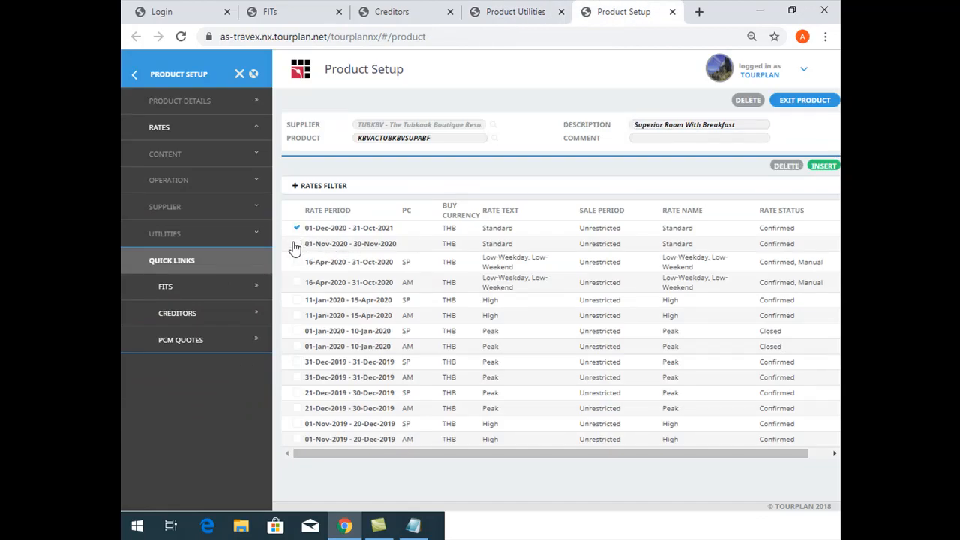
double_click(496, 230)
click(350, 235)
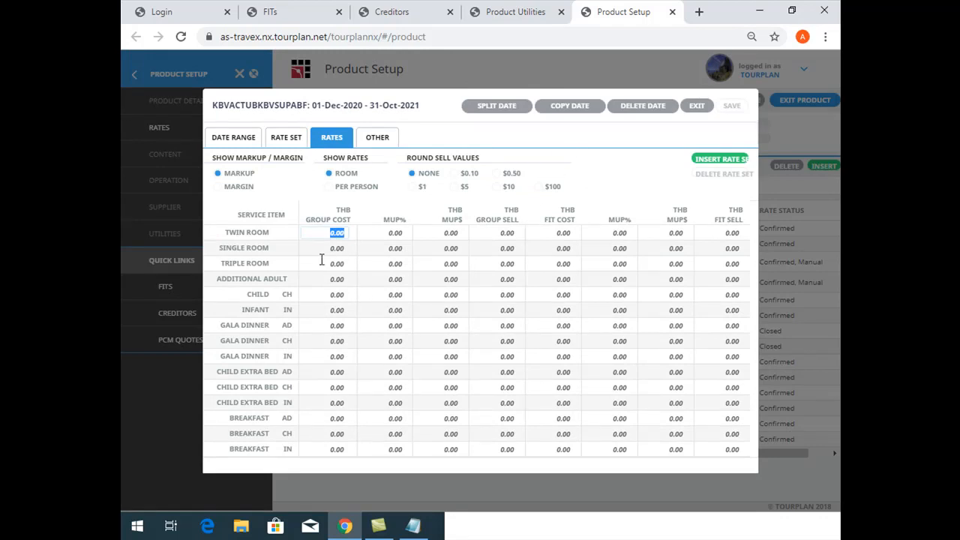
click(322, 260)
click(697, 106)
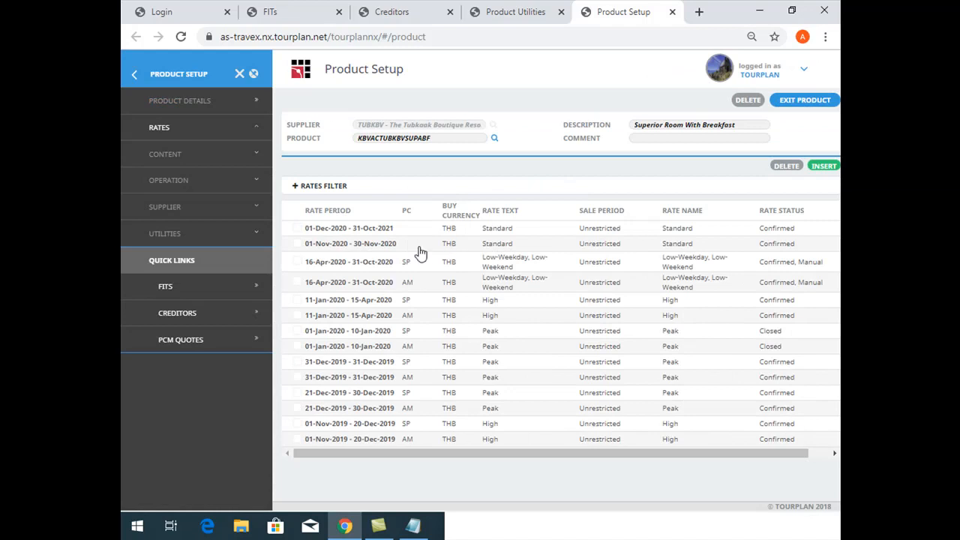
Mark SUPABF's two new rate periods, review the Based On and Based To fields in Copy Rates, and exit the form
click(296, 228)
click(297, 245)
click(551, 12)
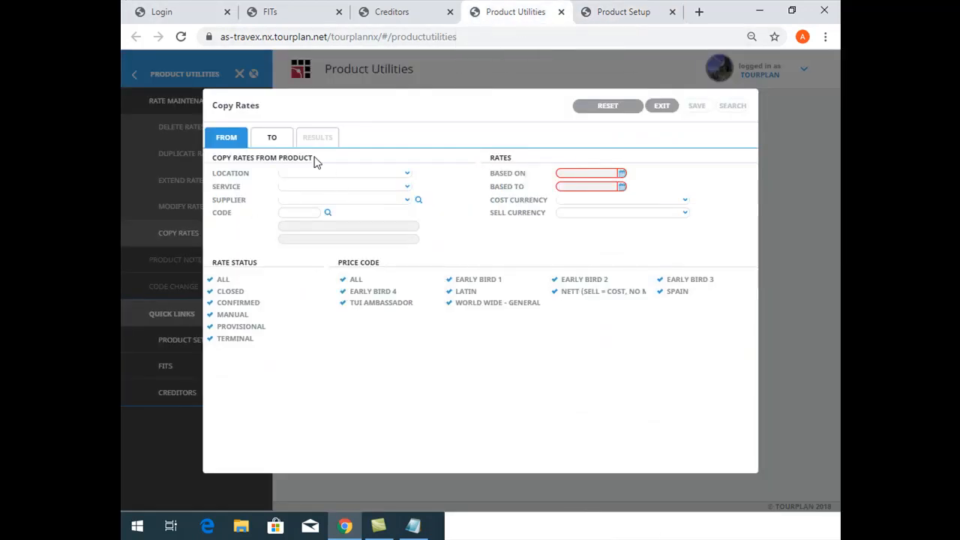
drag(492, 159, 617, 186)
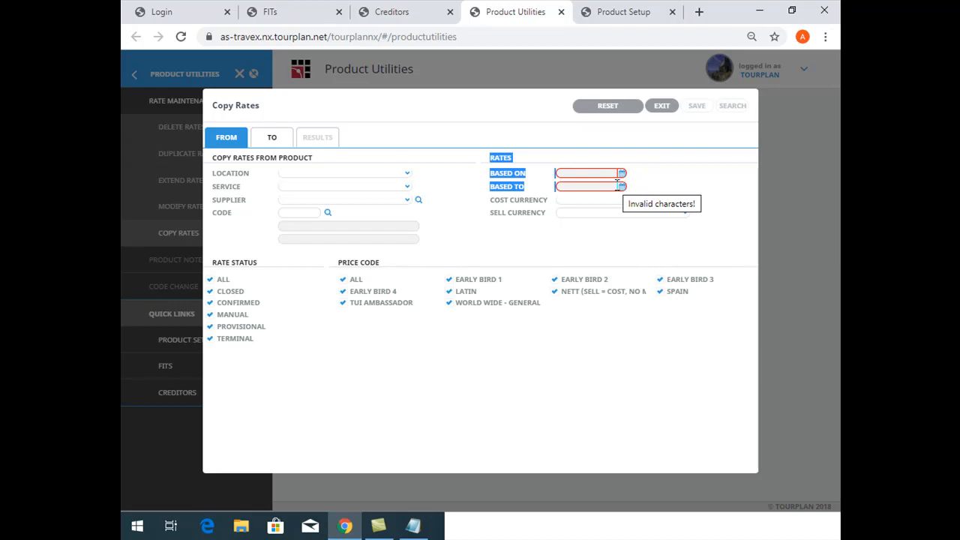
click(661, 105)
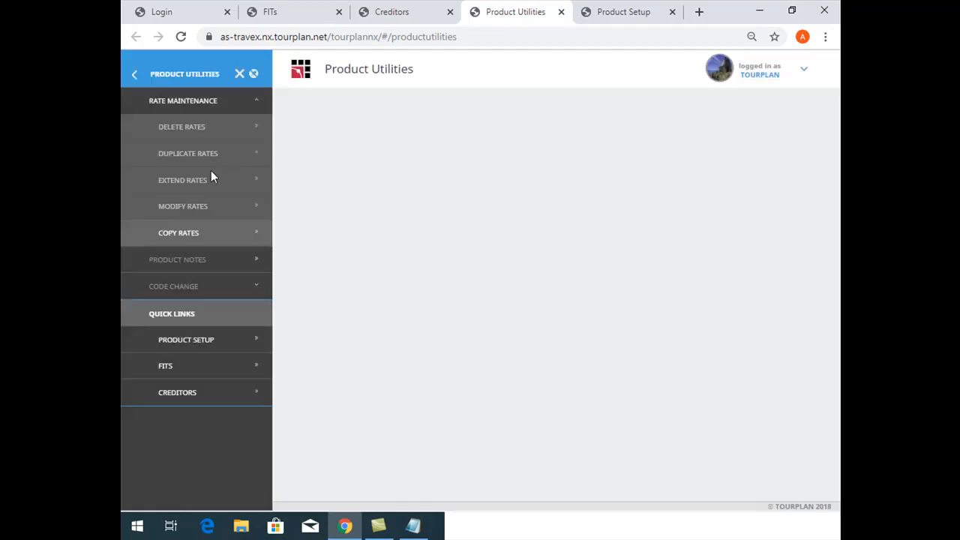
Close the Product Utilities, Product Setup, Creditors and FITs pages, leaving only the Home page open
click(561, 12)
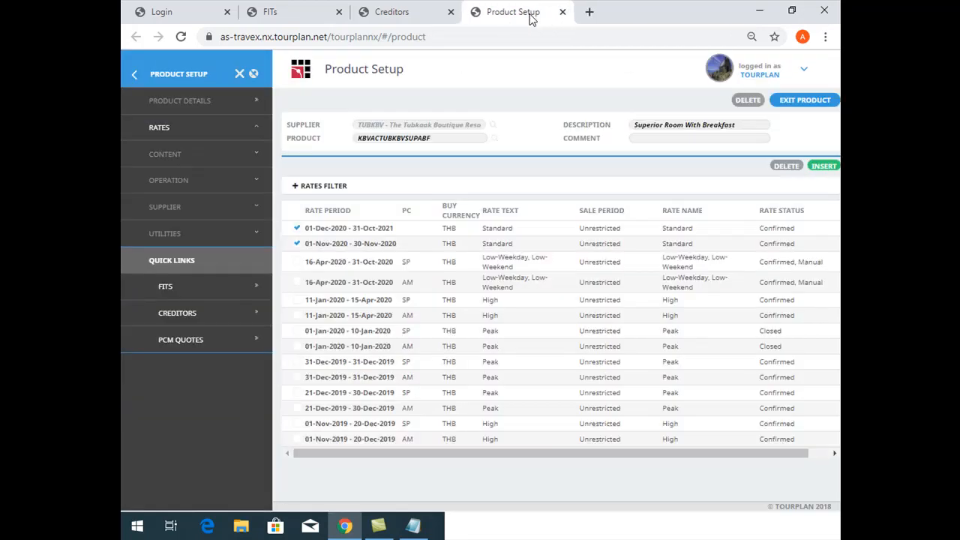
click(562, 12)
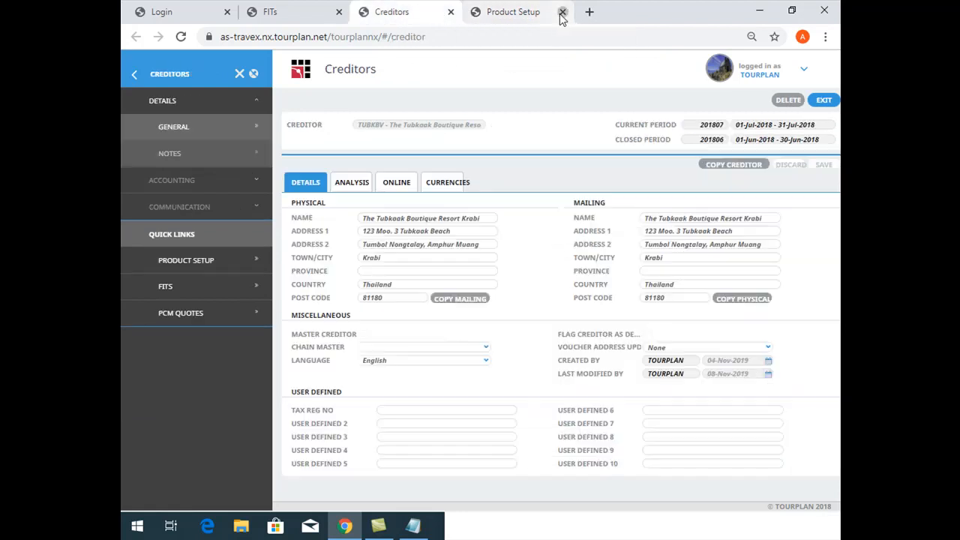
click(562, 12)
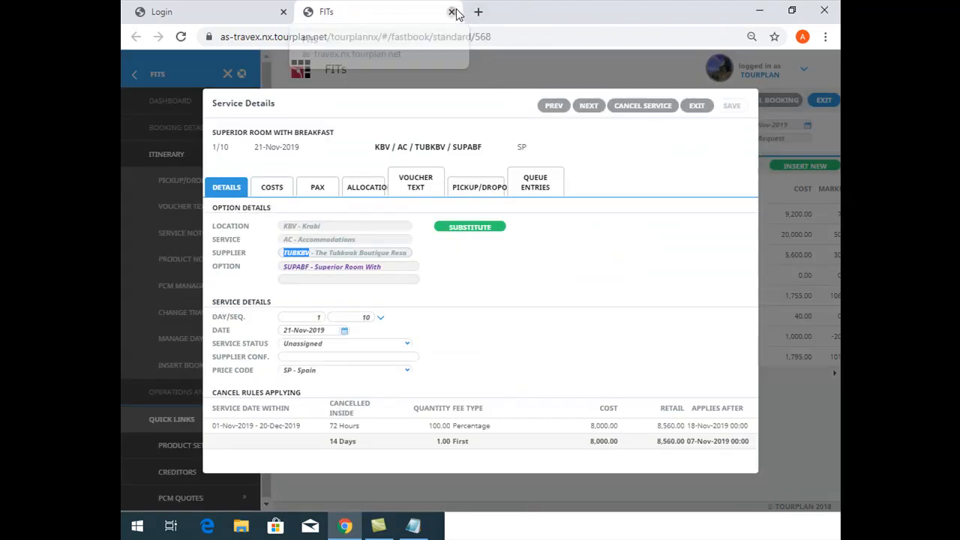
click(453, 12)
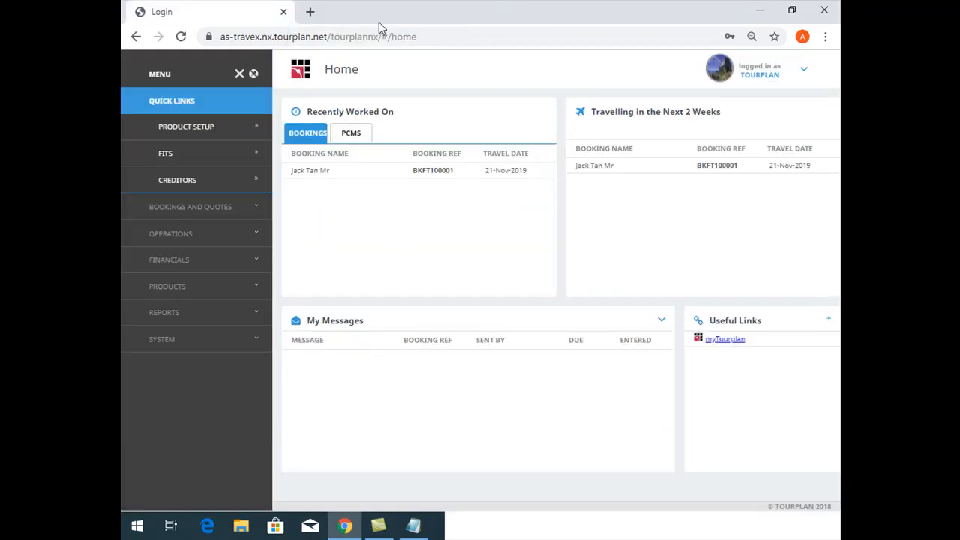
Open the Product List report parameters in Product Reports
click(195, 306)
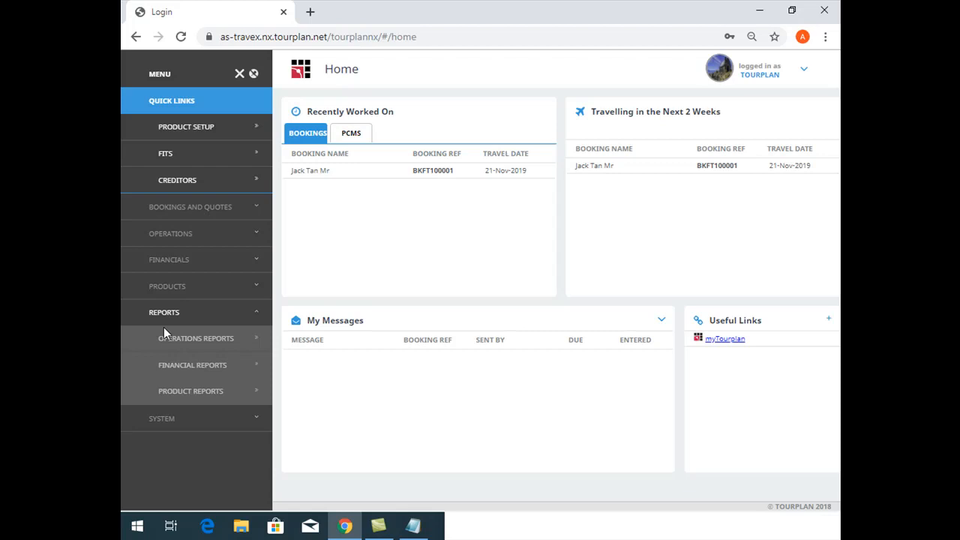
click(187, 392)
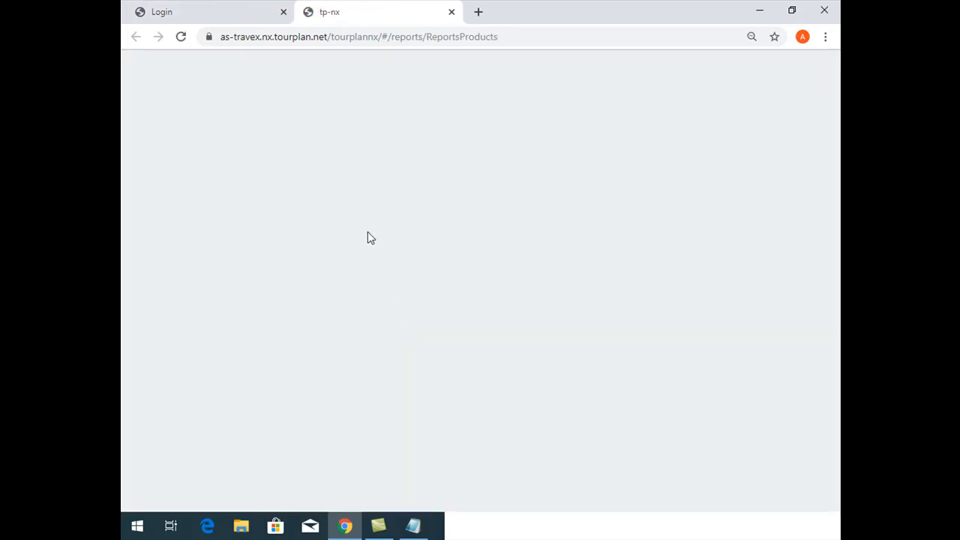
click(153, 69)
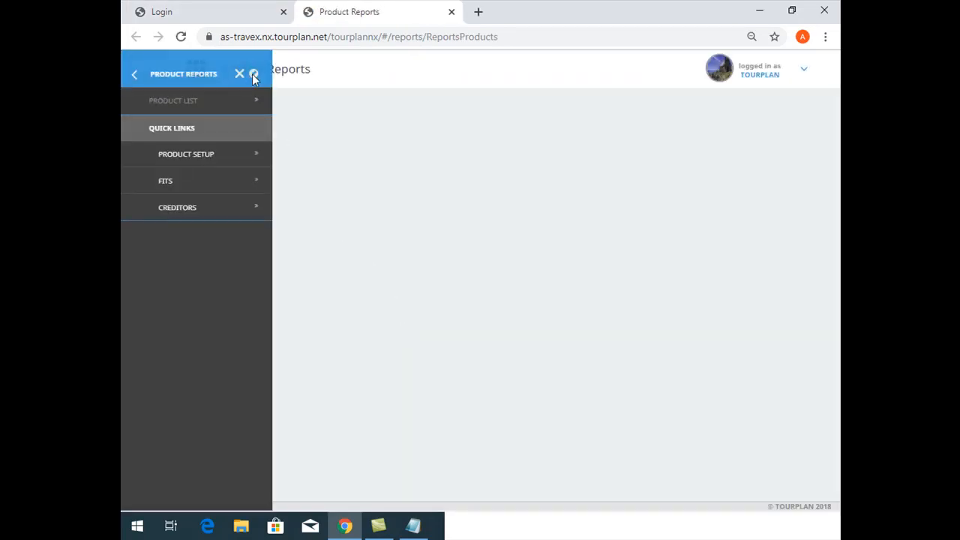
click(198, 97)
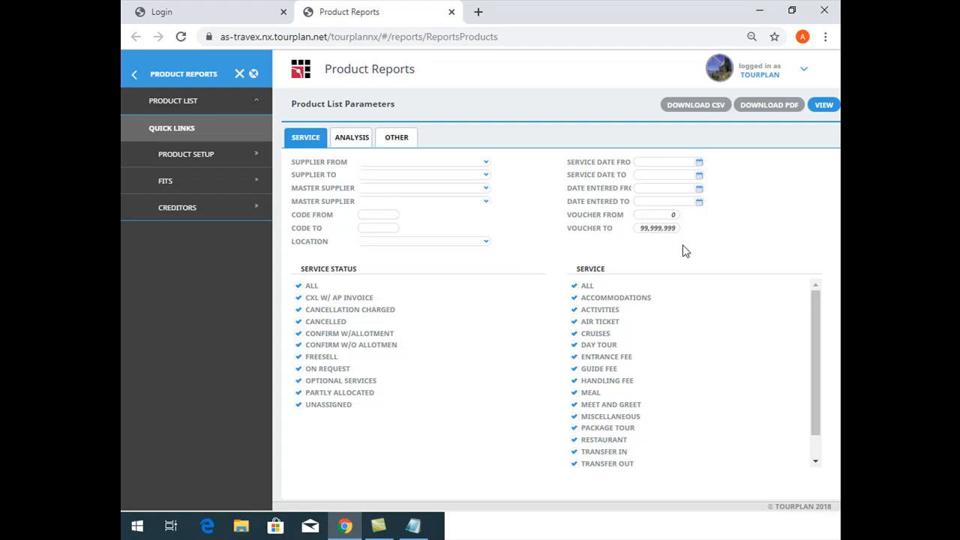
Limit the Product List report to location KBV - Krabi and the Accommodations service, and preview it on screen
click(431, 162)
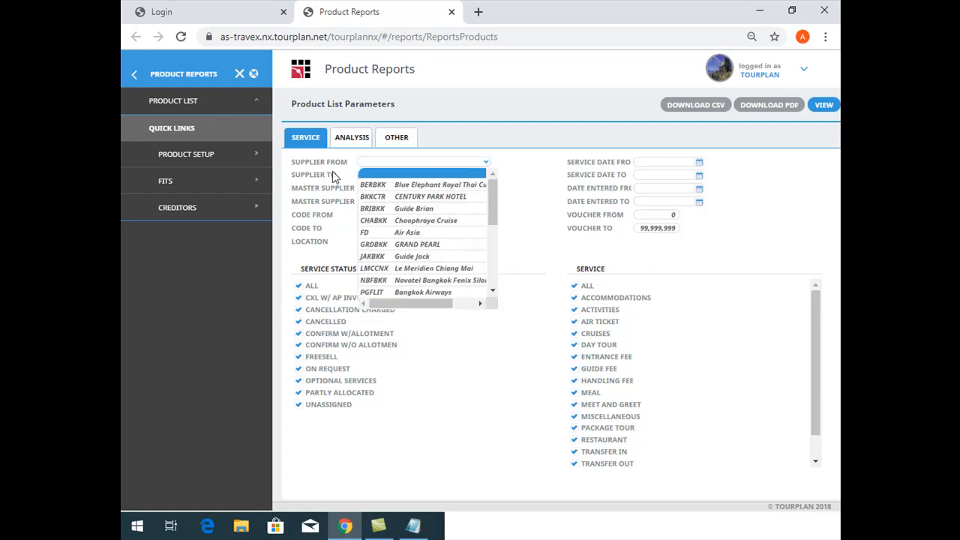
drag(297, 163, 349, 169)
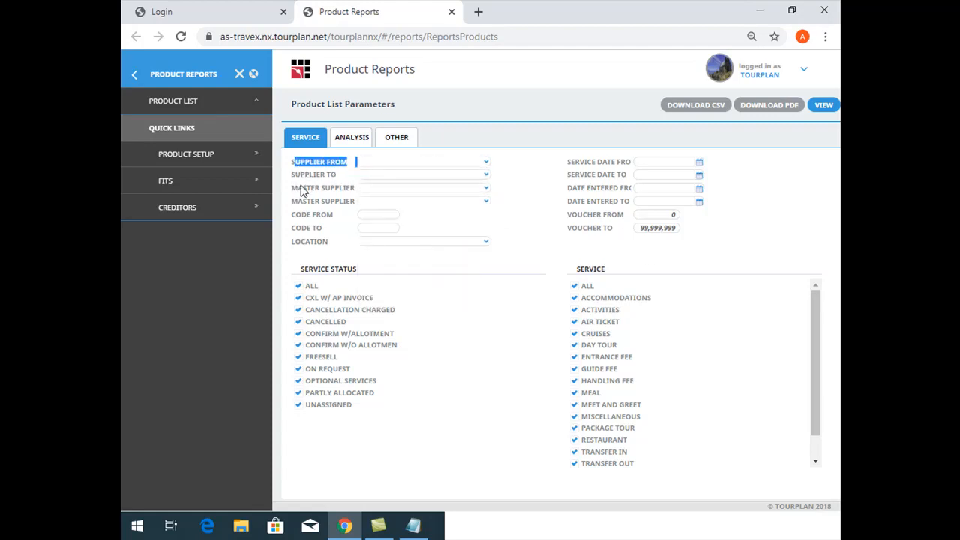
drag(568, 160, 621, 216)
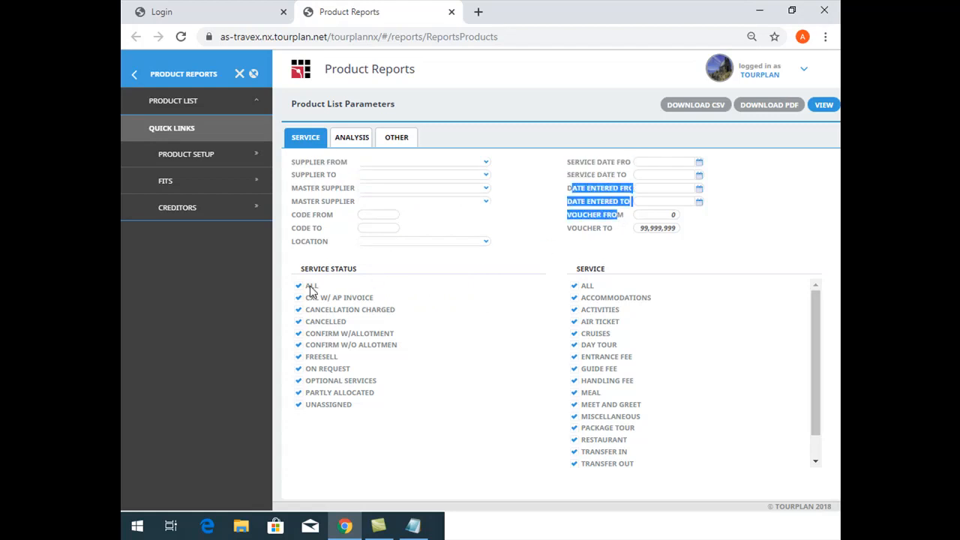
click(383, 241)
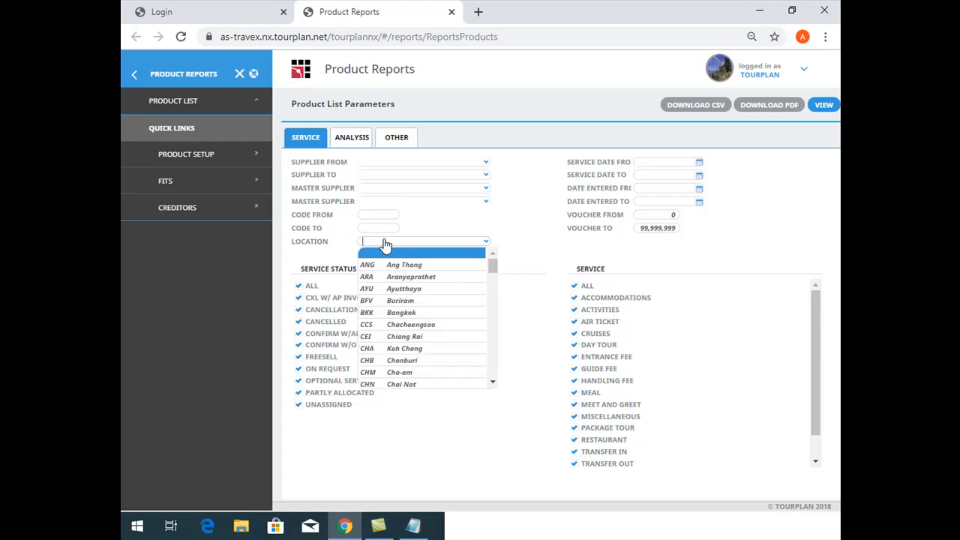
text(KRB)
key(Tab)
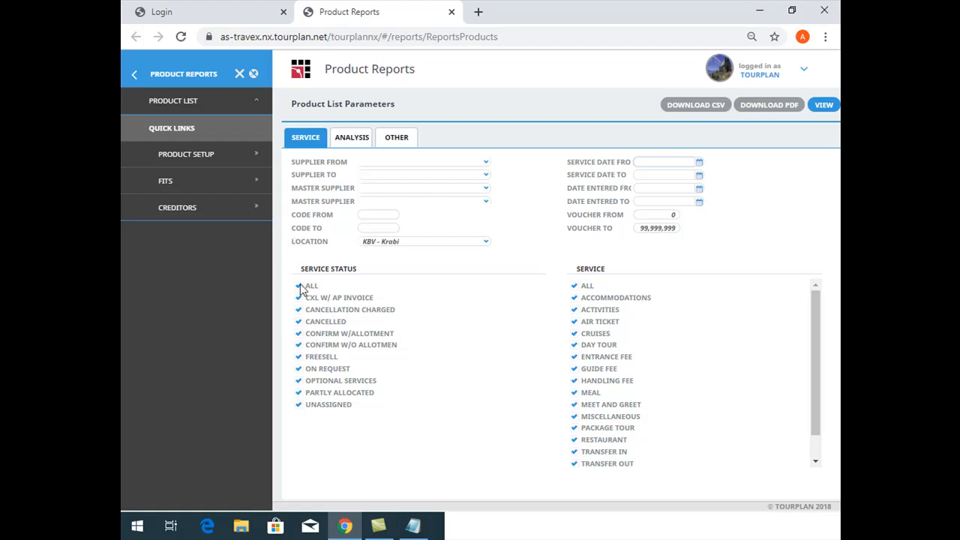
click(575, 286)
click(575, 298)
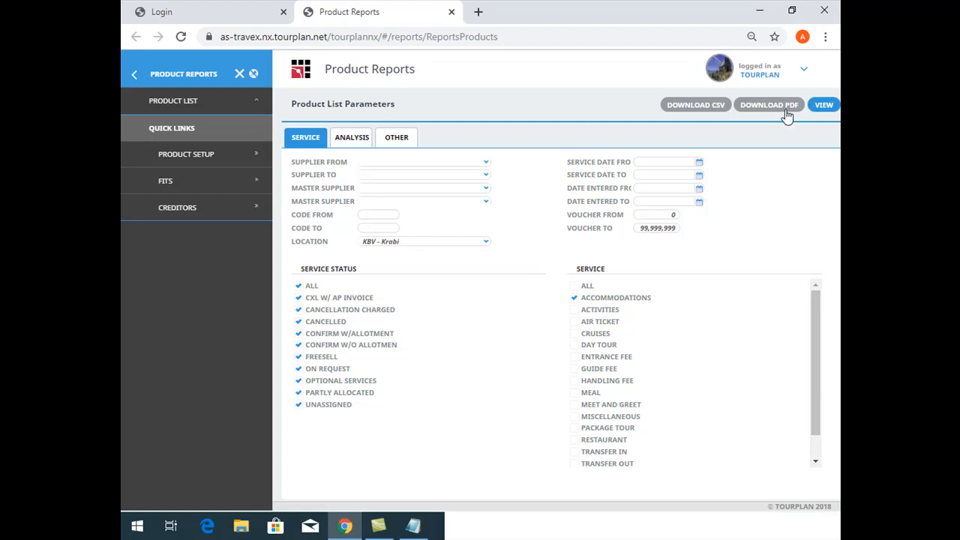
click(824, 105)
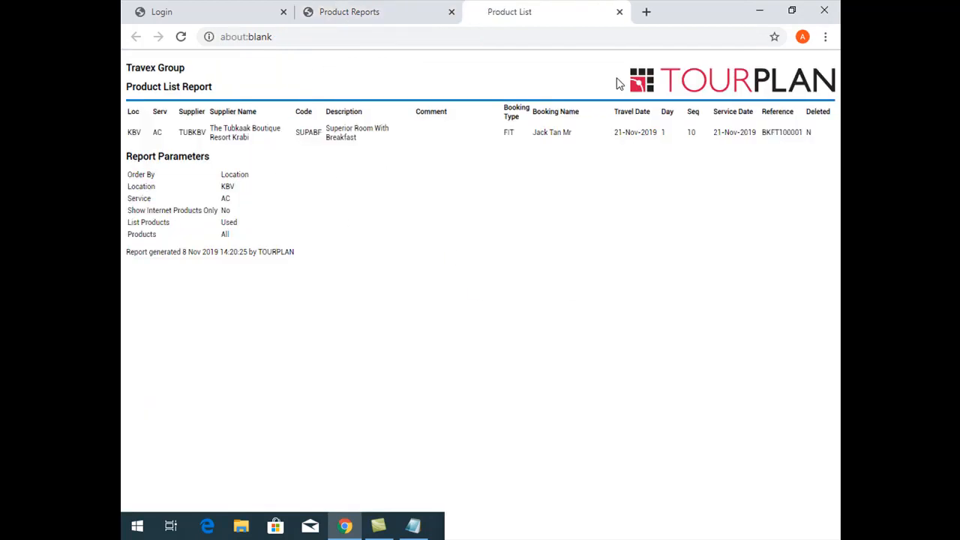
click(619, 11)
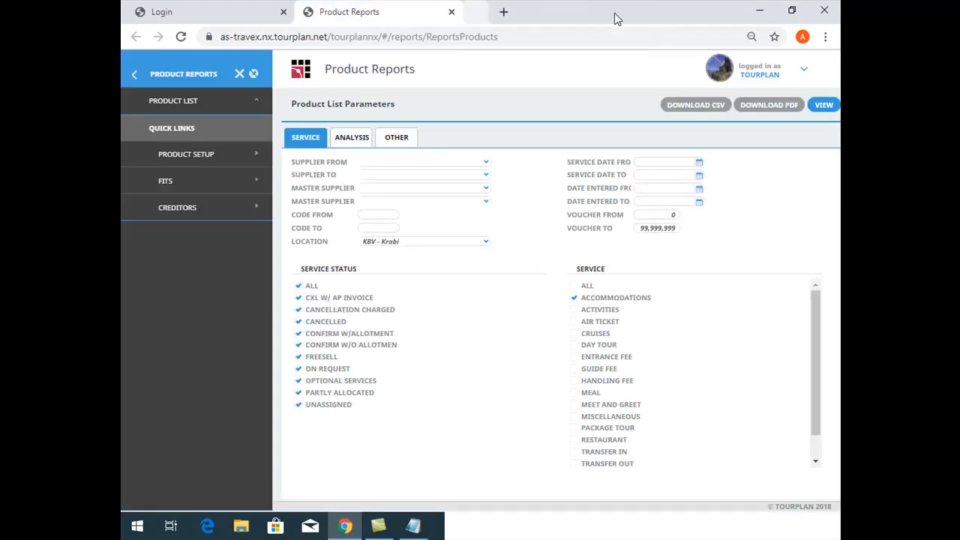
Download the Product List report as a PDF and open it to examine its product and booking columns
click(773, 105)
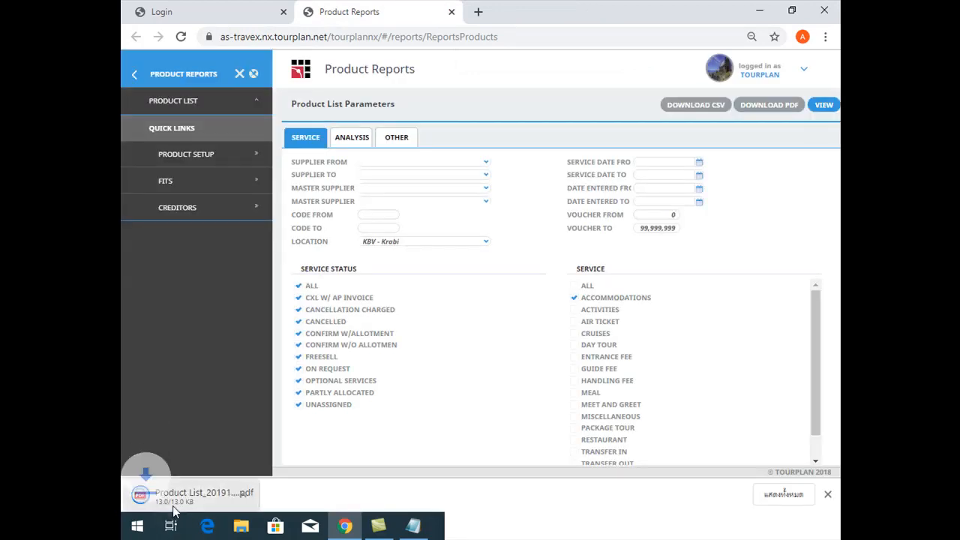
click(187, 495)
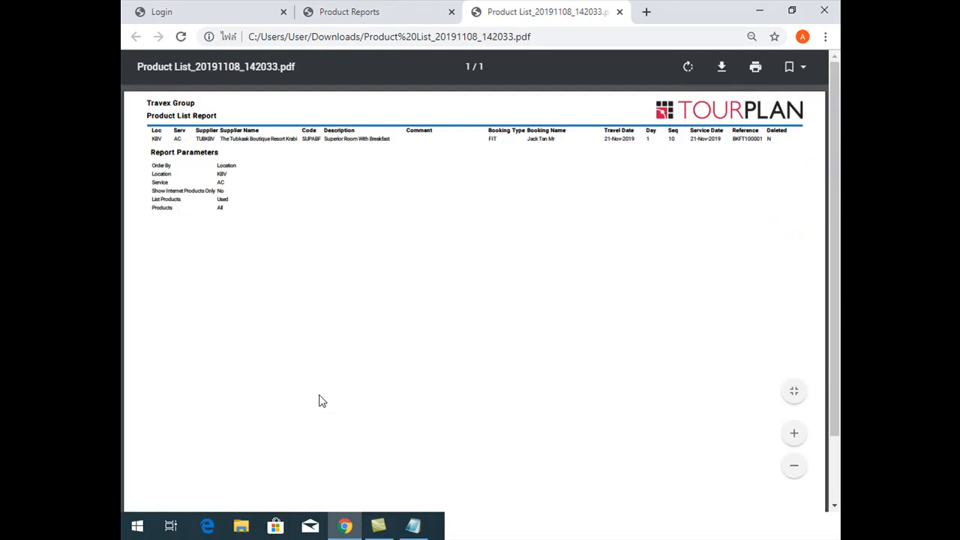
scroll(306, 353, up, 5)
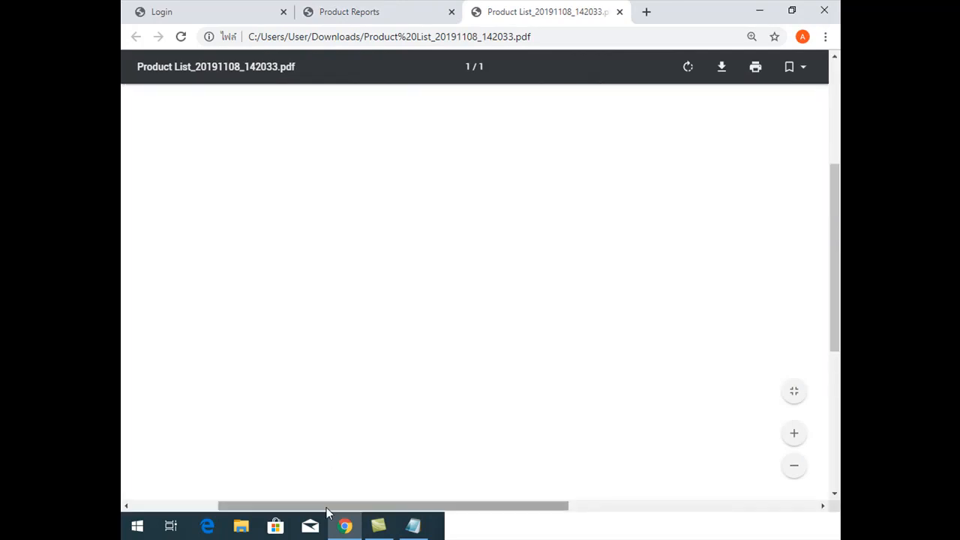
drag(329, 506, 244, 502)
scroll(307, 309, up, 4)
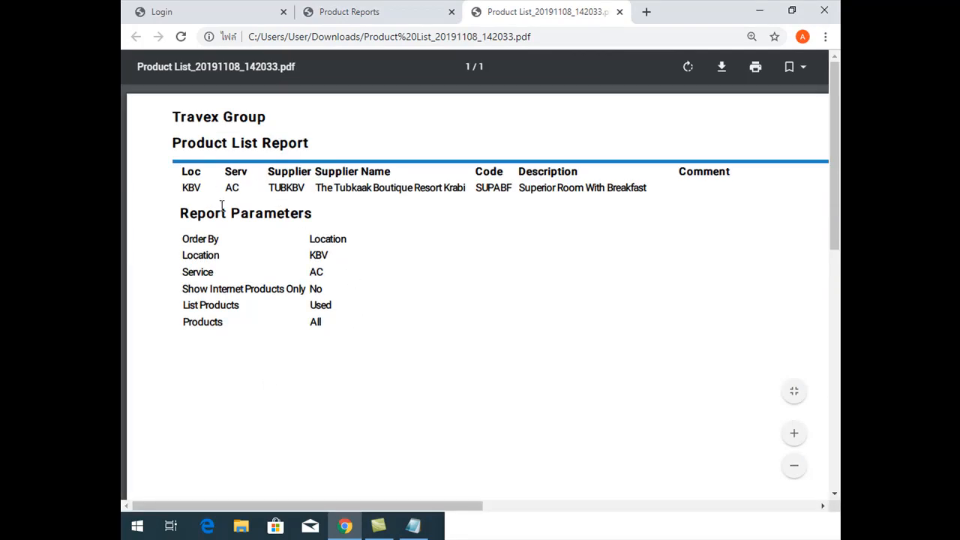
drag(441, 504, 720, 505)
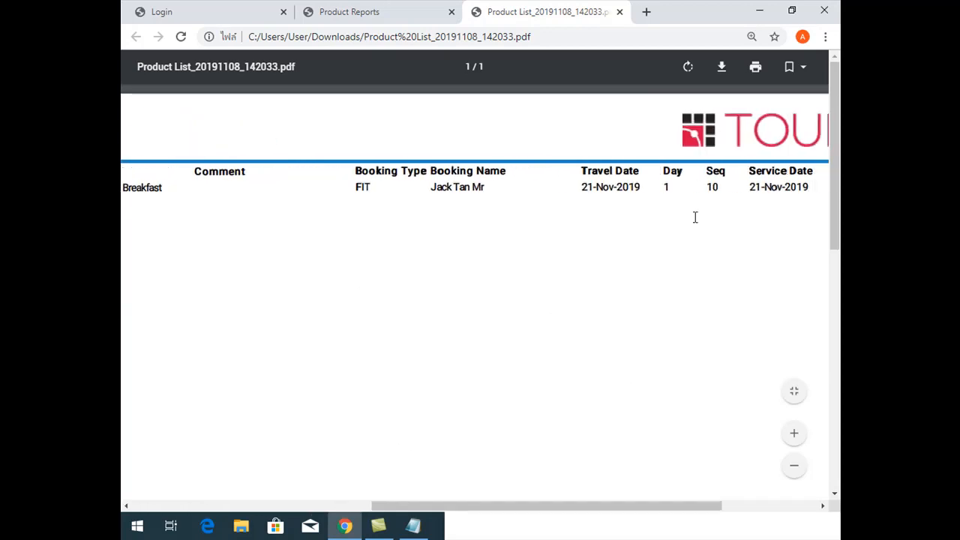
drag(649, 502, 307, 509)
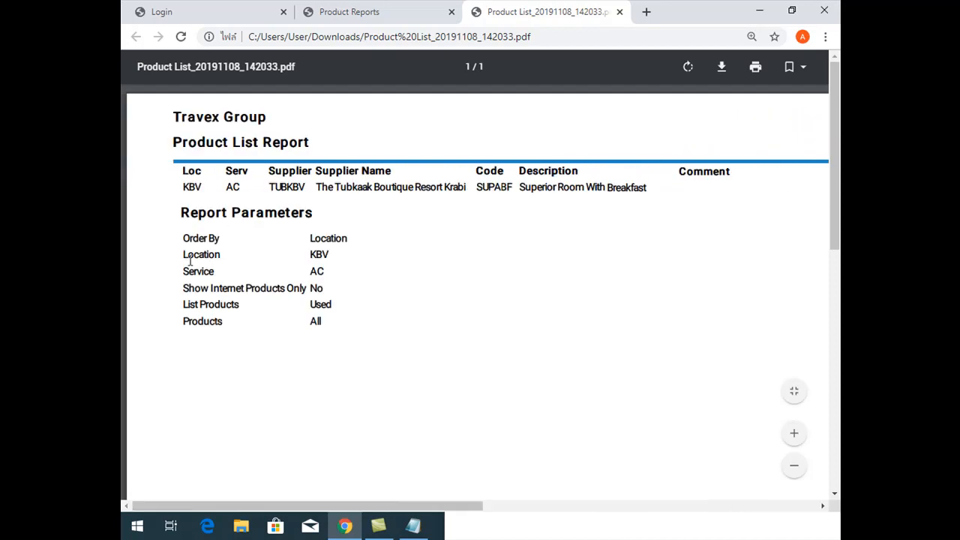
Download the Product List report as CSV, open it in Excel and fit the column widths to their contents
click(442, 7)
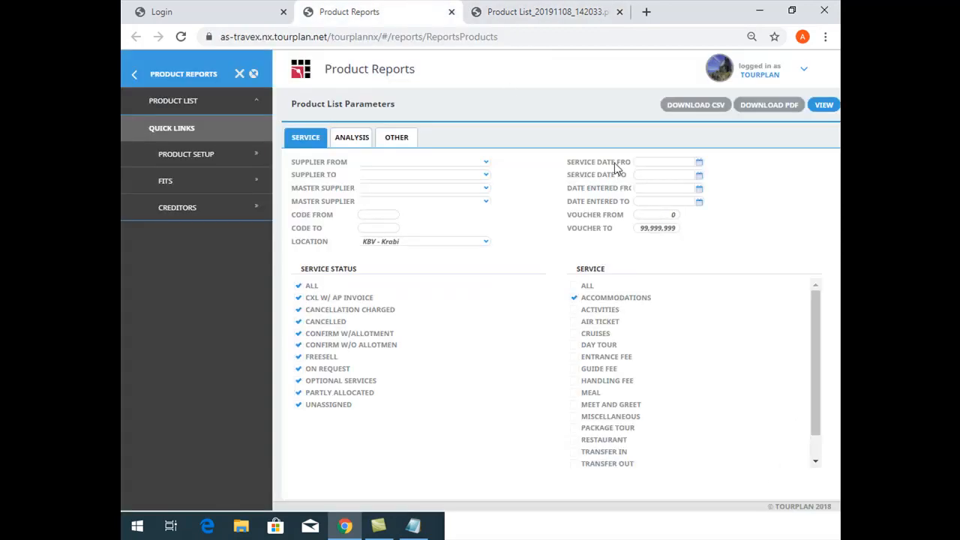
click(673, 103)
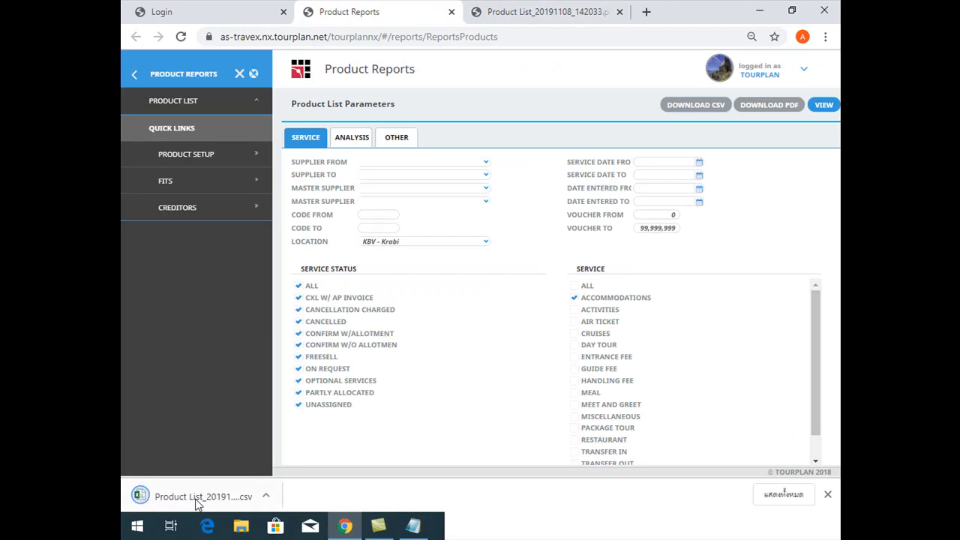
click(195, 495)
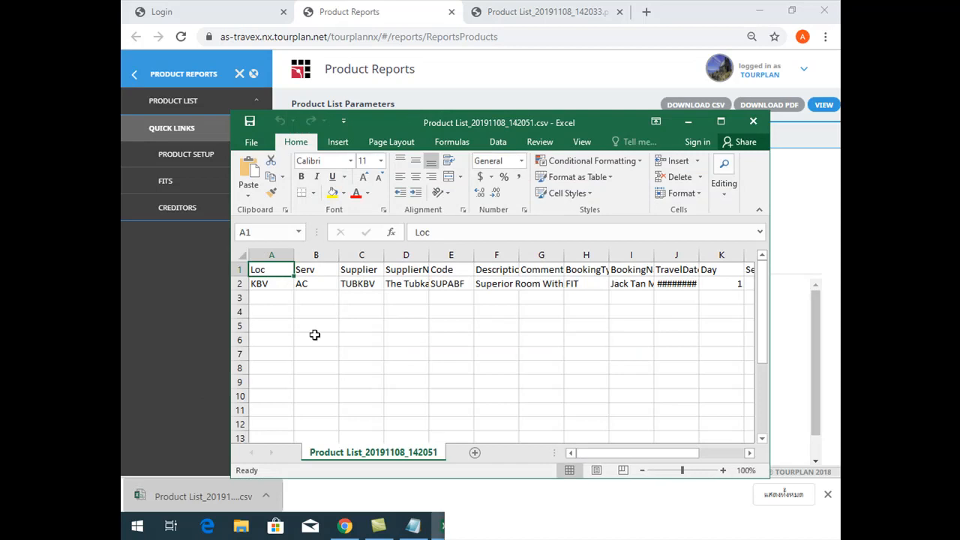
click(314, 338)
click(244, 256)
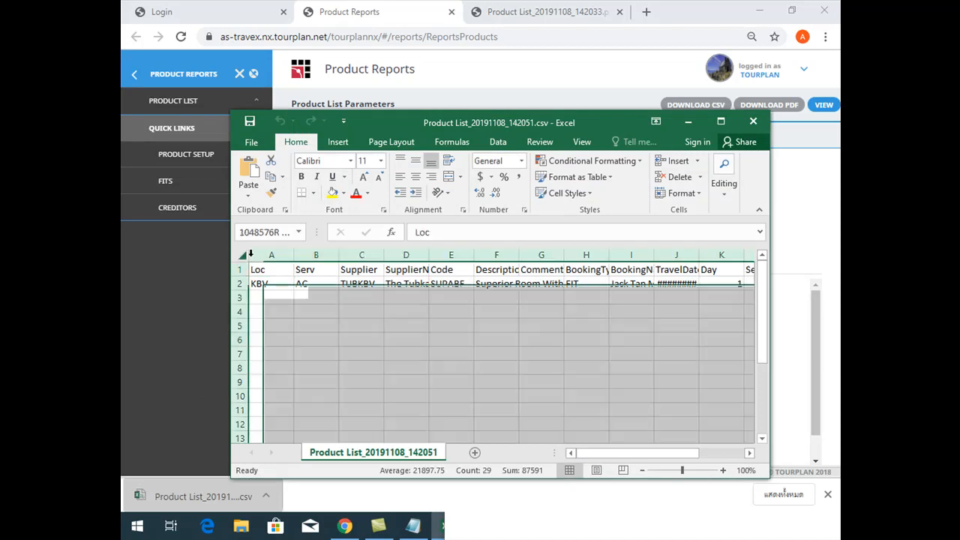
double_click(293, 257)
click(724, 121)
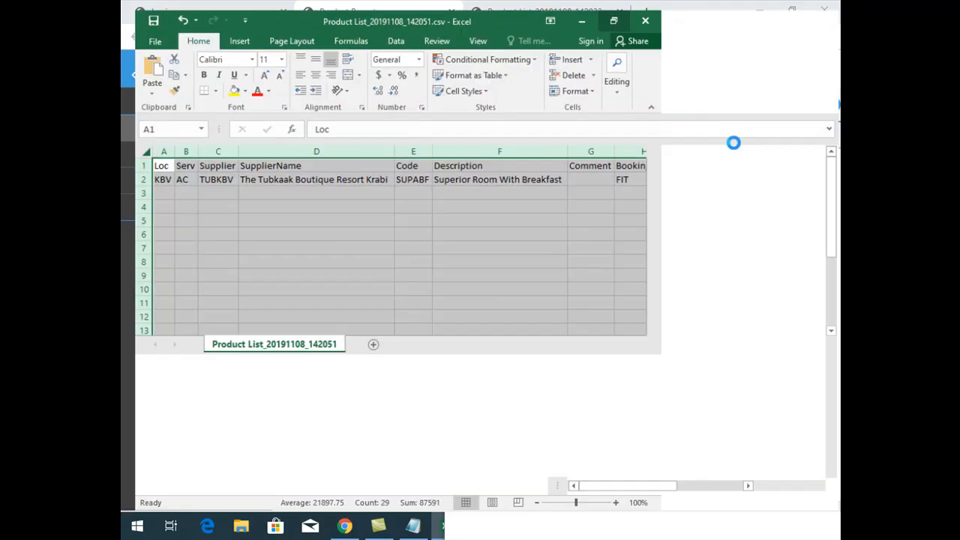
click(770, 10)
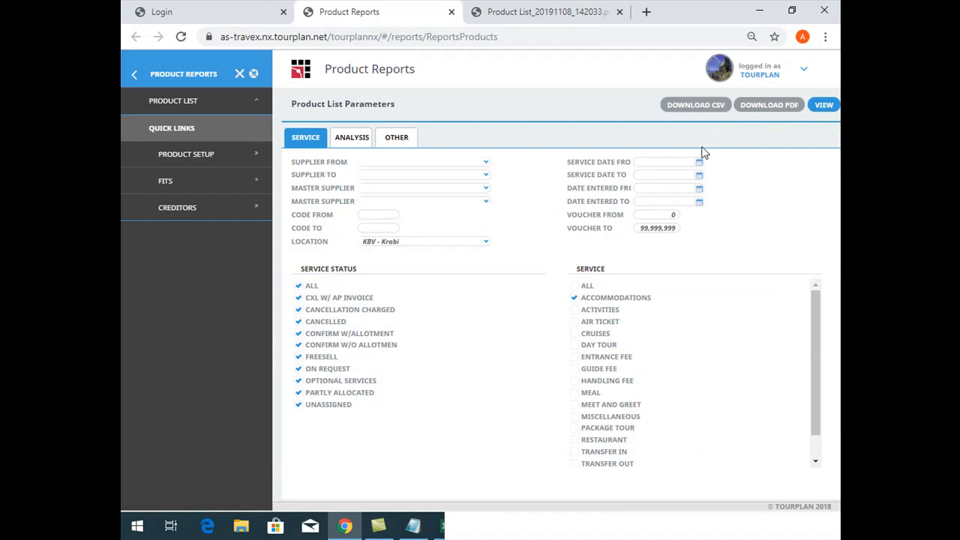
Close the PDF report and view the Product List report on screen once more
click(551, 9)
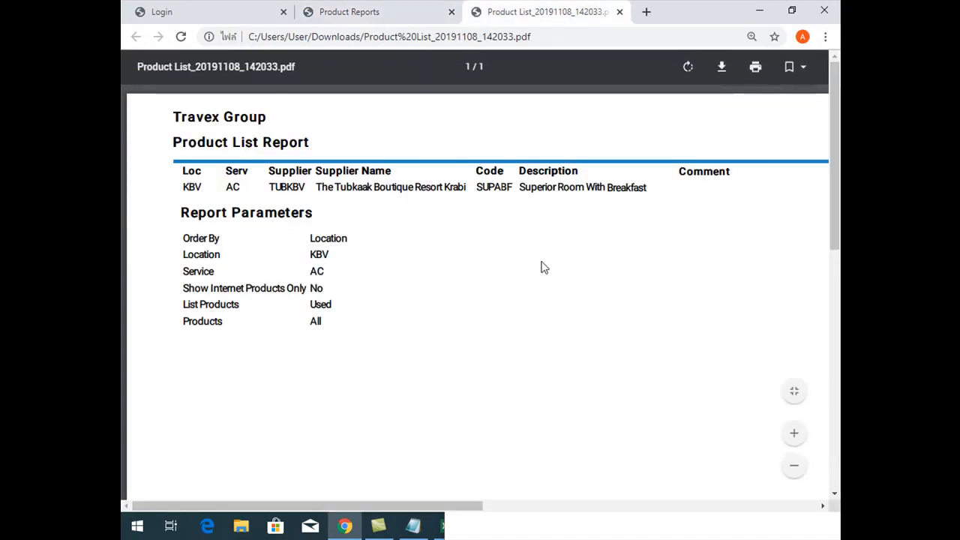
click(619, 12)
click(822, 106)
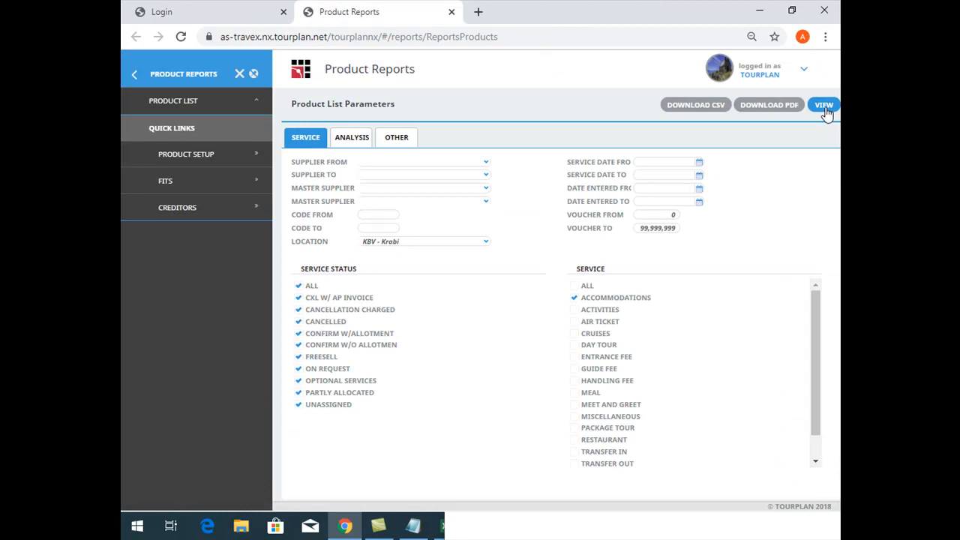
right_click(505, 307)
click(453, 302)
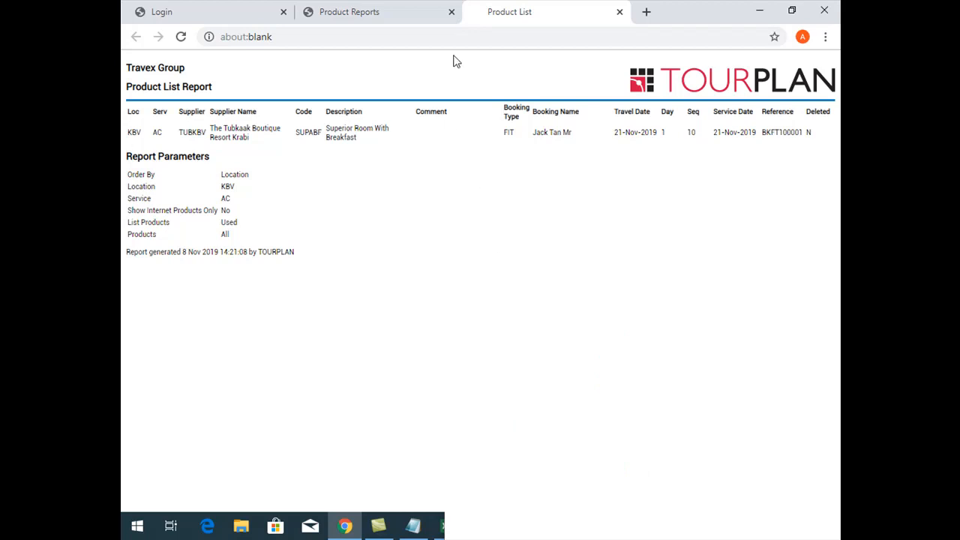
click(618, 12)
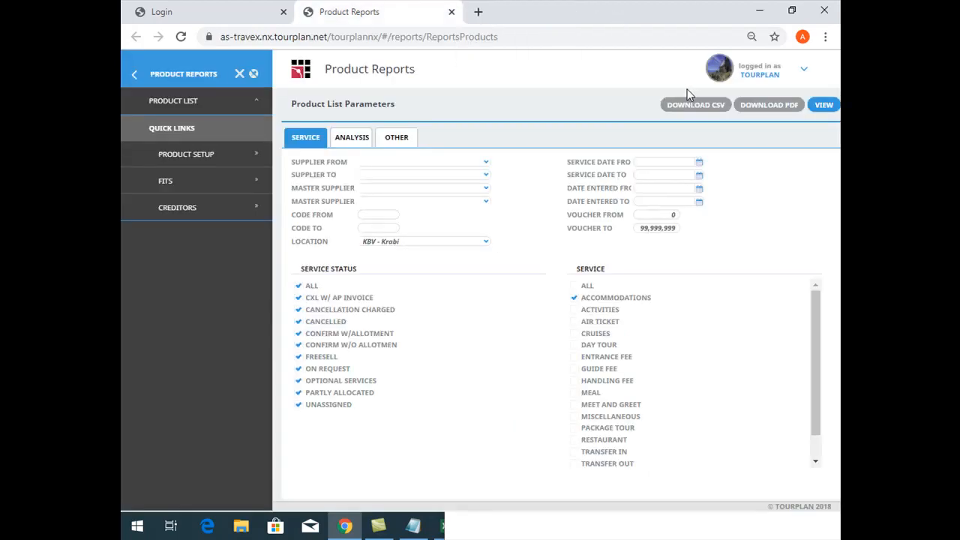
Set the List Products option of the Product List report to All
click(402, 139)
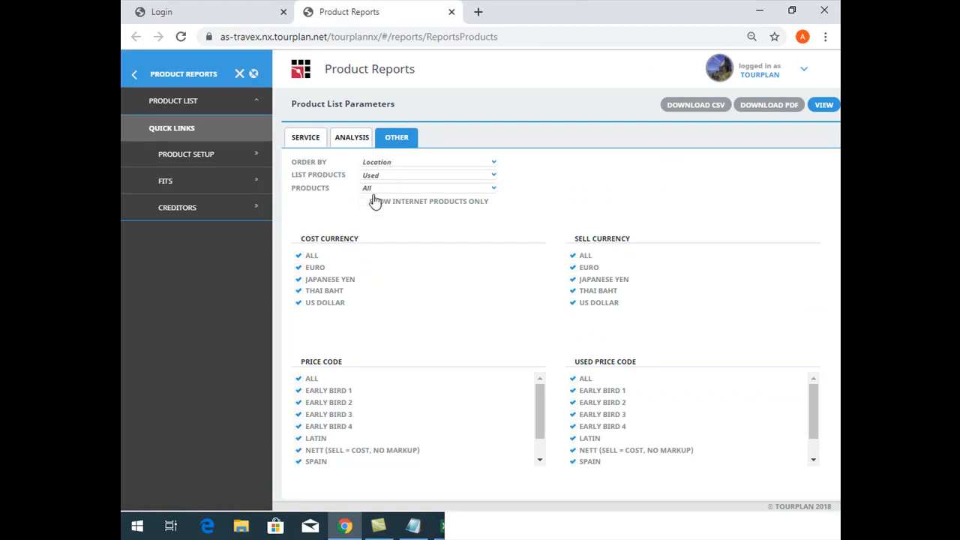
drag(293, 178, 341, 180)
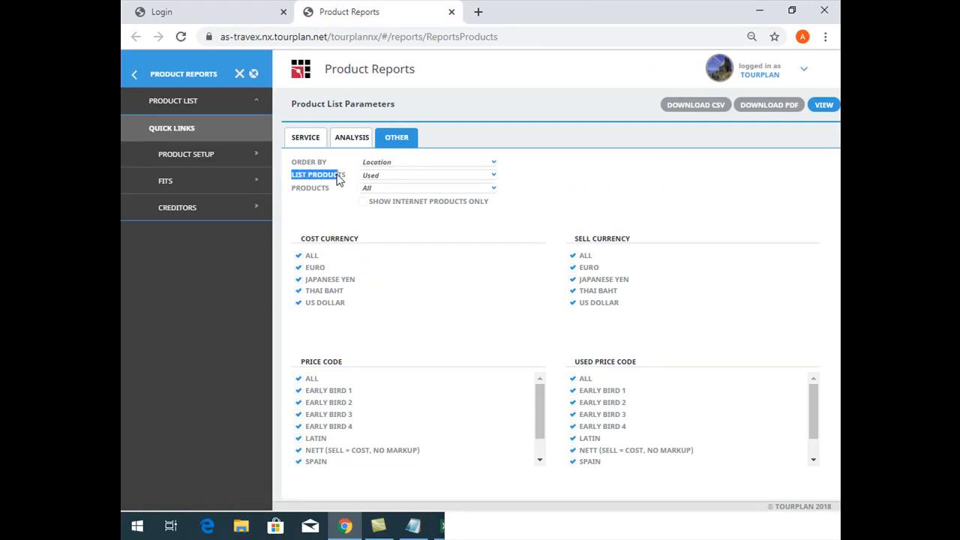
click(391, 180)
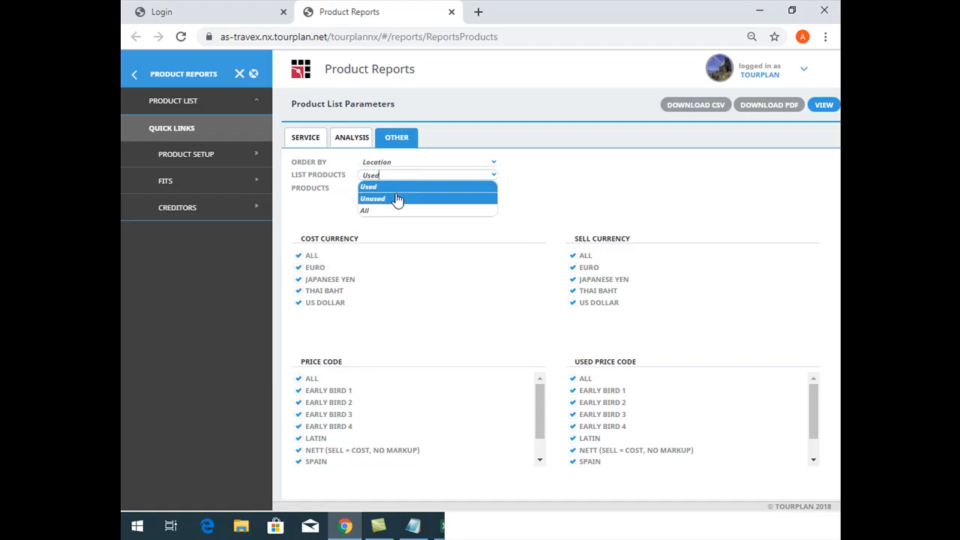
click(388, 198)
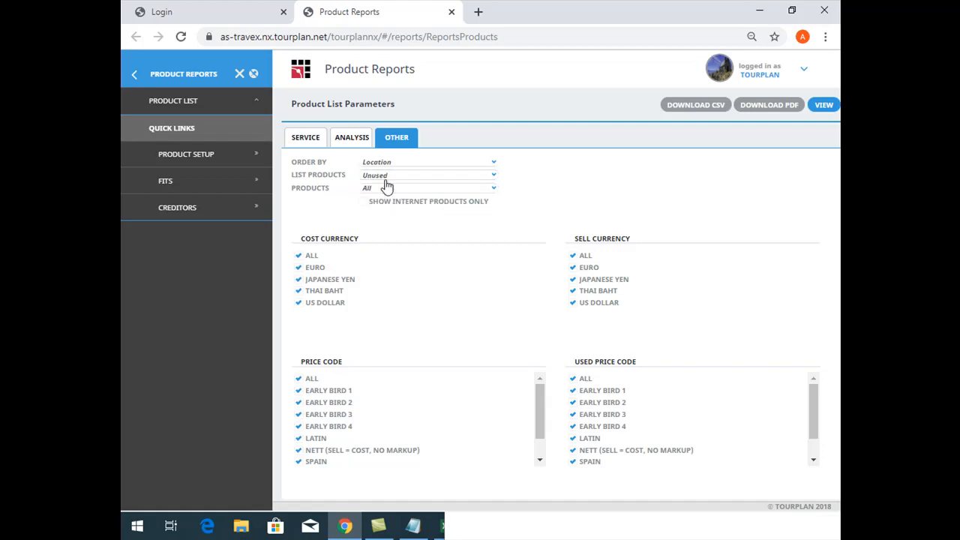
click(386, 182)
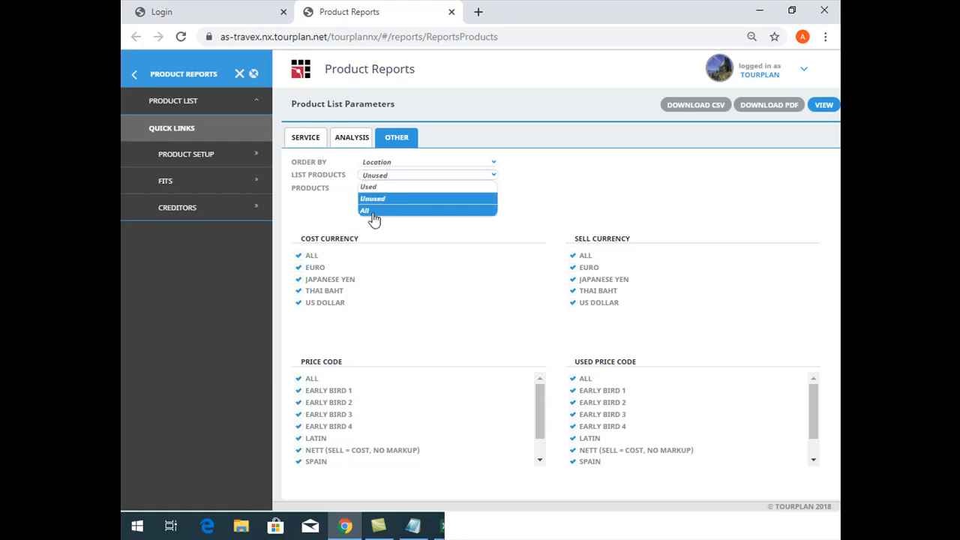
click(374, 213)
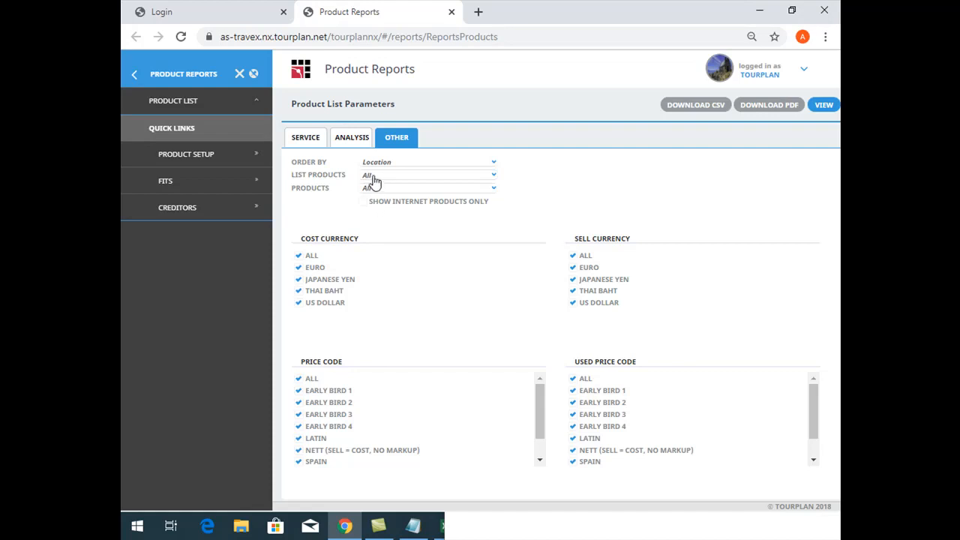
Check the deletion status, internet-only and sort order choices, and view the Product List report on screen
click(377, 189)
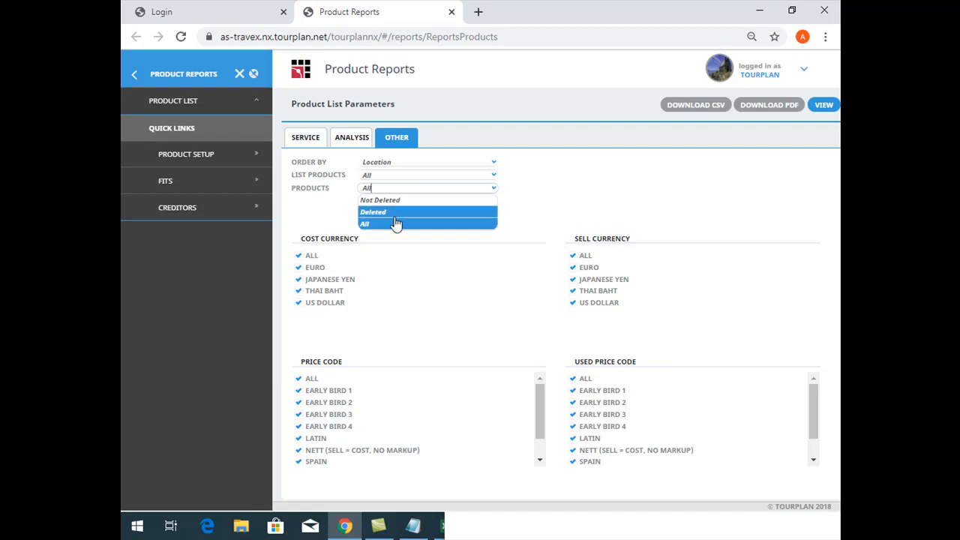
click(298, 210)
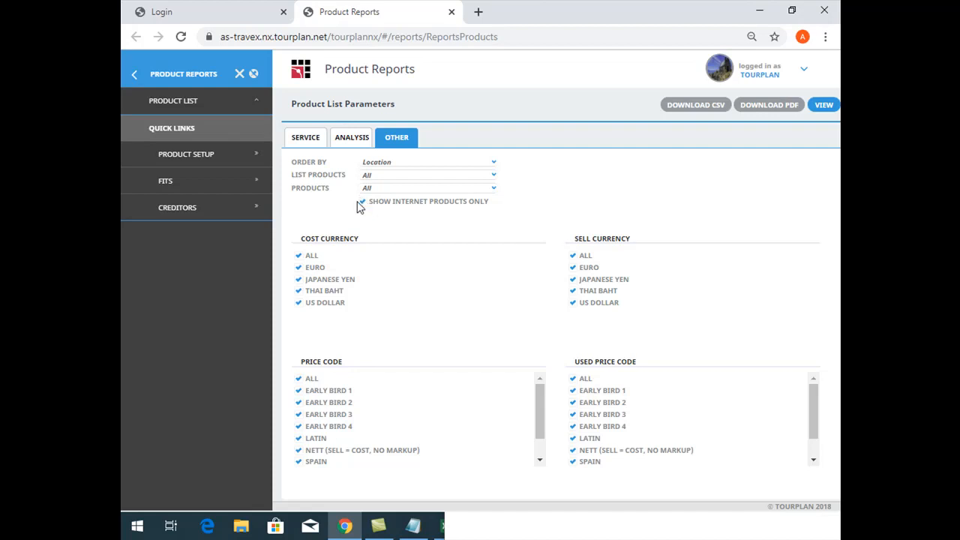
click(417, 160)
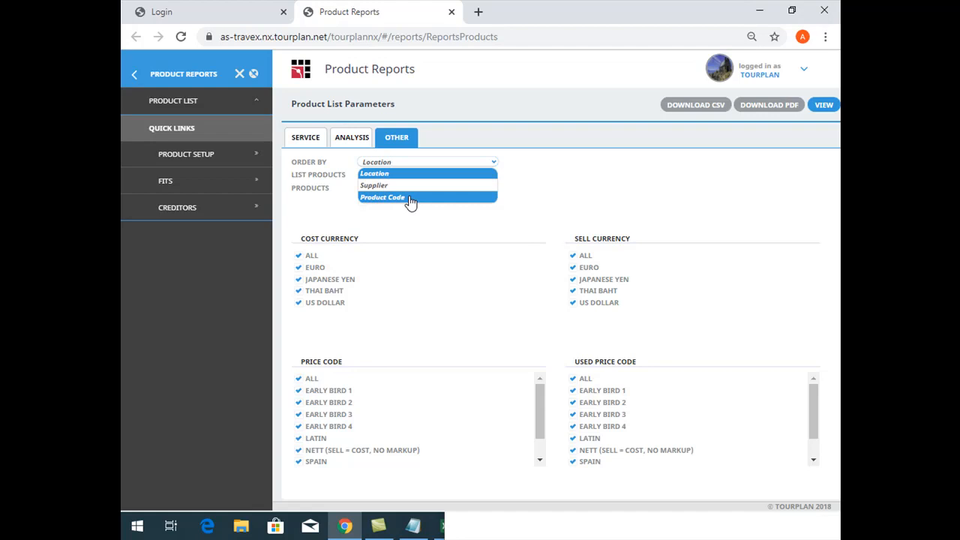
click(686, 195)
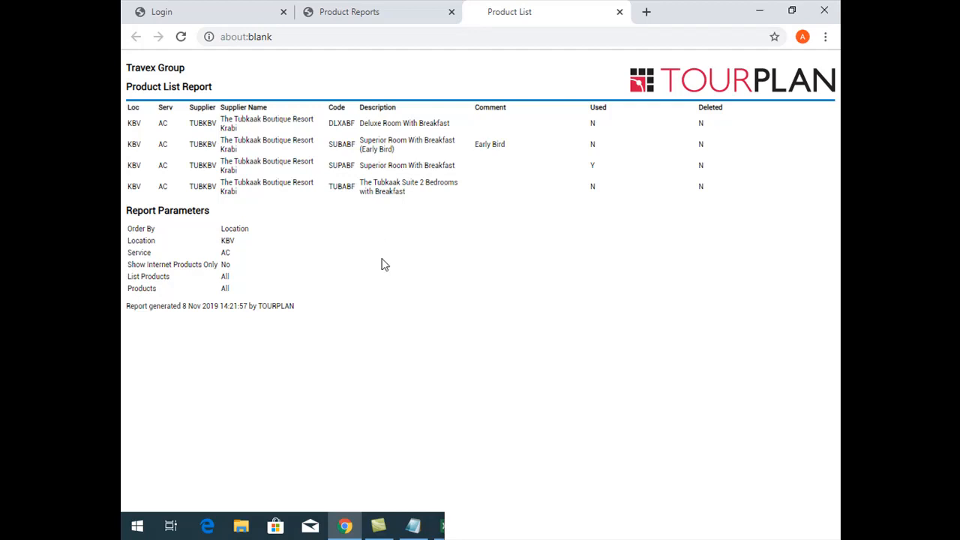
Reload the Product List report with its default parameters and return to the Home page
click(352, 19)
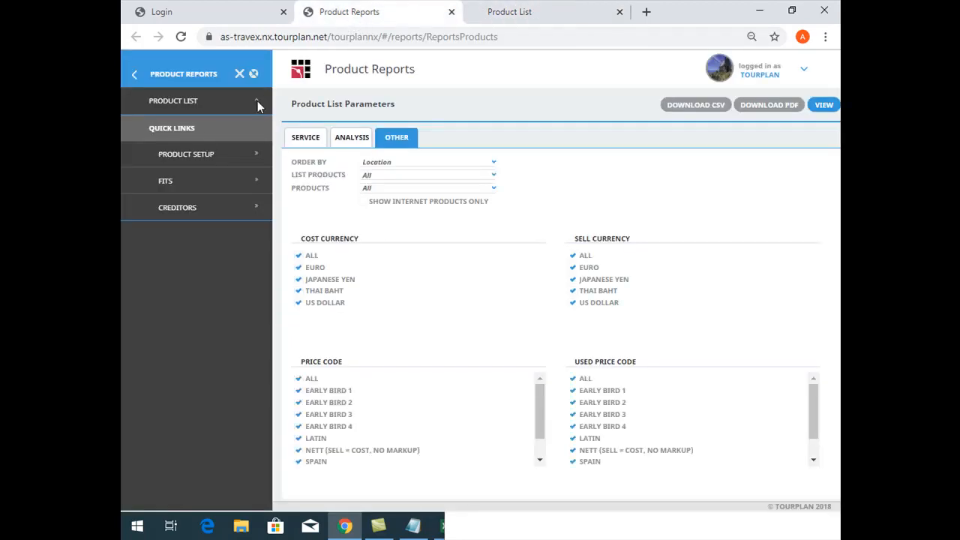
click(196, 108)
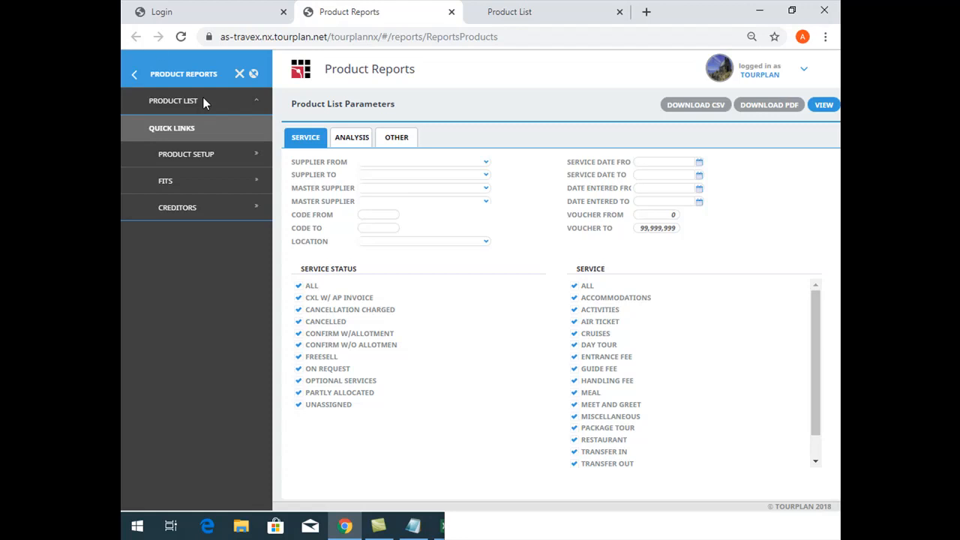
click(186, 11)
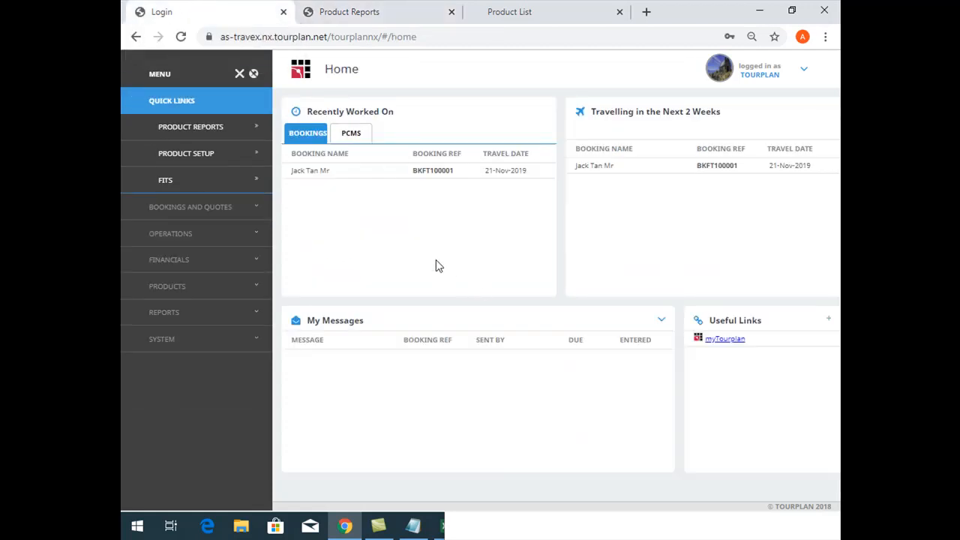
Switch to Notepad and exit the untitled note without saving its changes
click(569, 534)
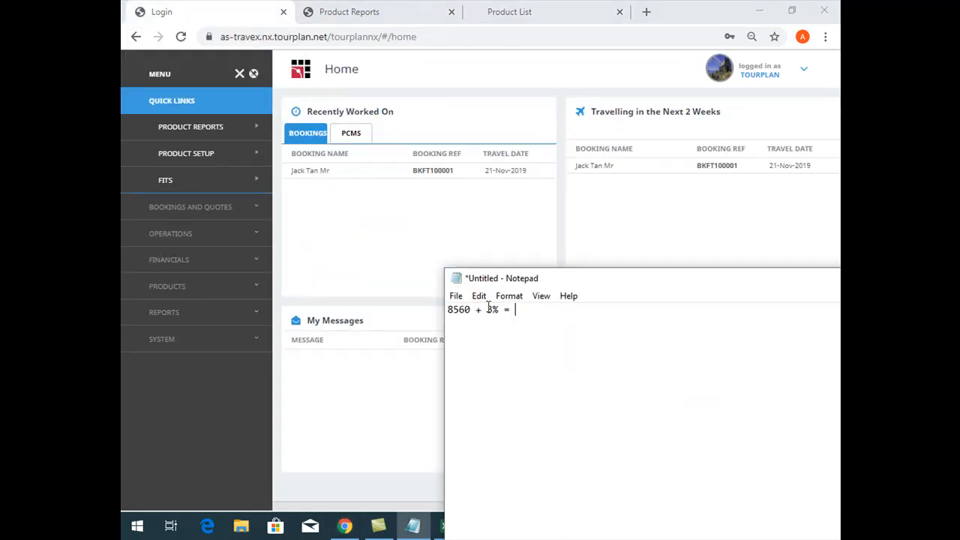
click(455, 296)
click(500, 429)
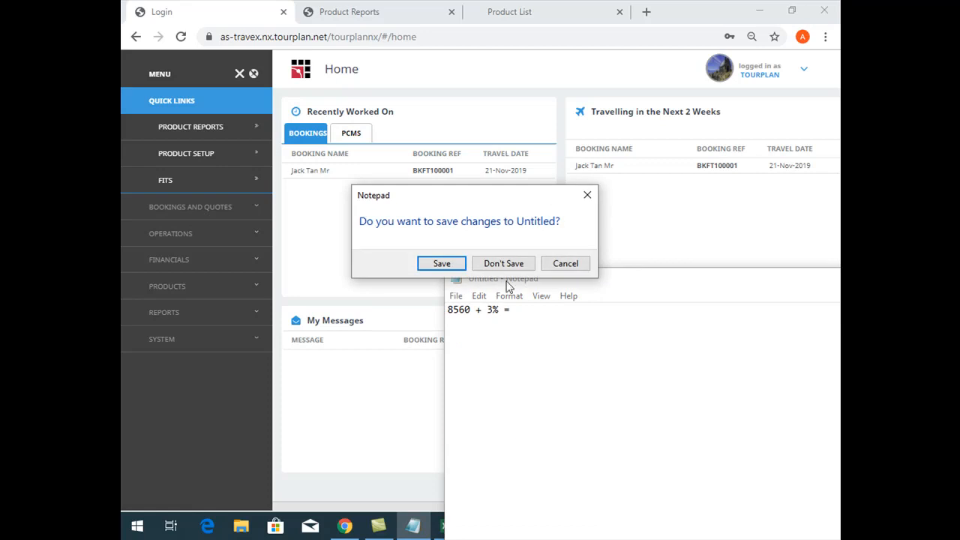
click(499, 262)
Close the Product Reports and Product List browser tabs
click(345, 11)
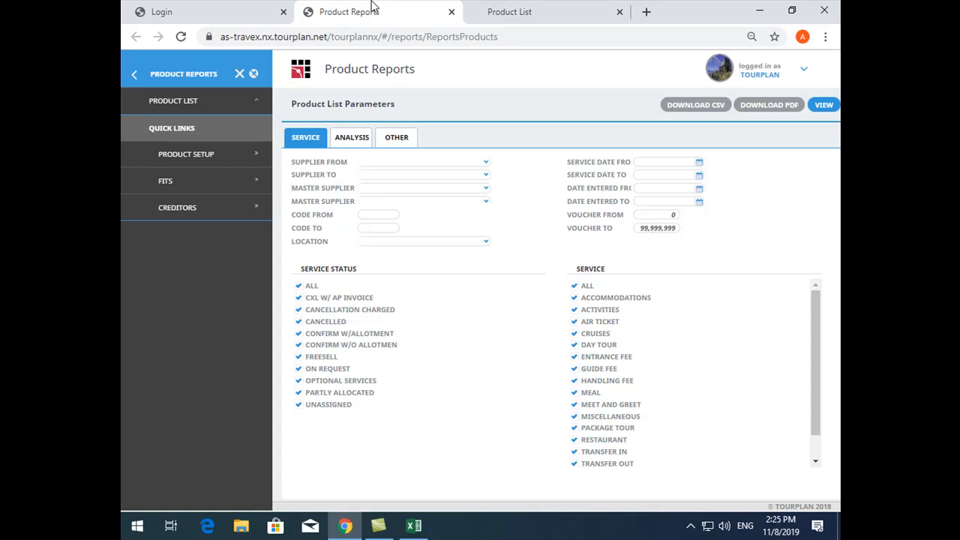
click(451, 12)
click(454, 12)
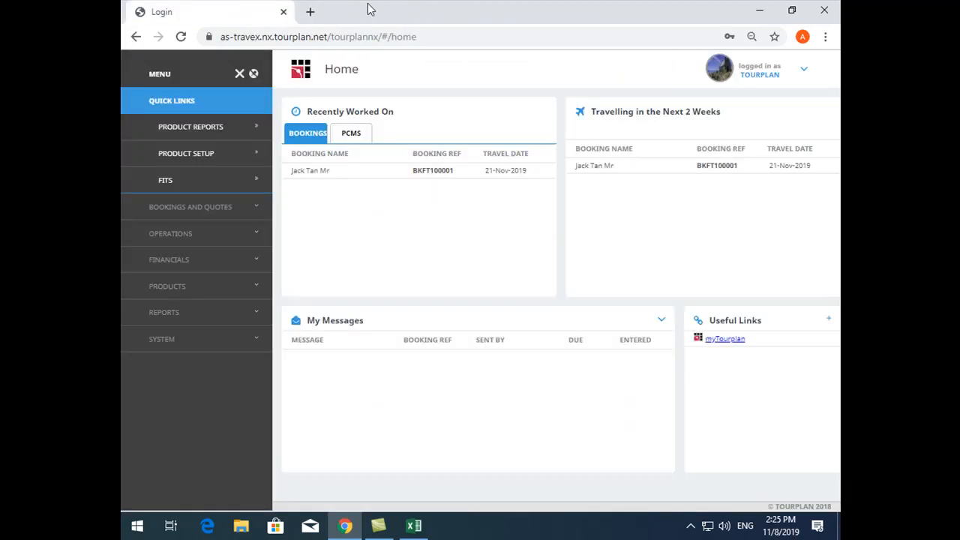
Open Operations Reports and bring up the Product Analysis report parameters
click(210, 284)
click(181, 284)
click(192, 310)
click(204, 338)
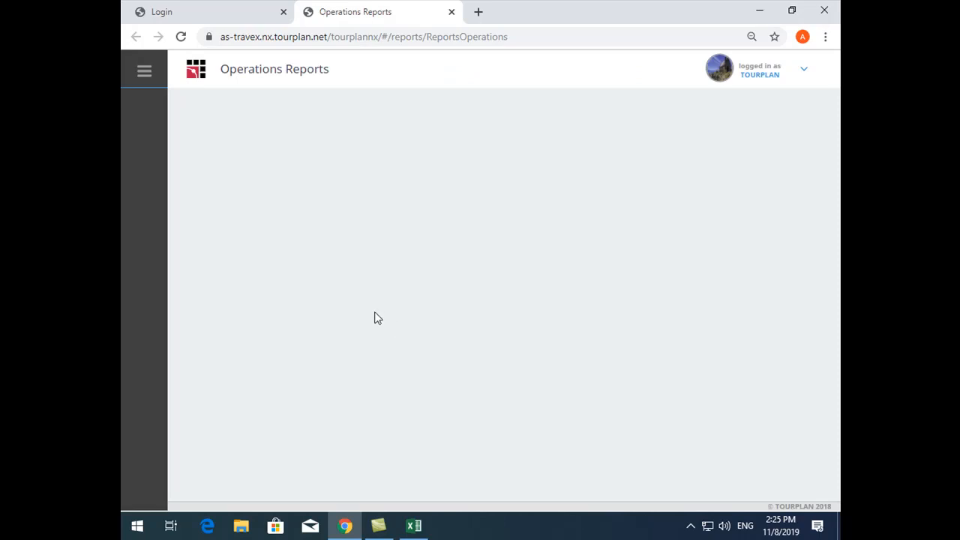
click(146, 72)
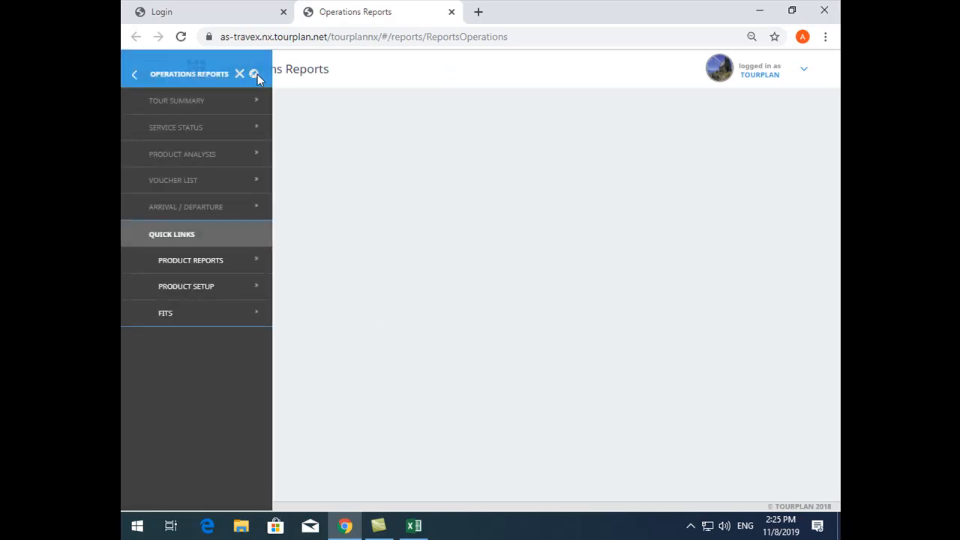
click(215, 152)
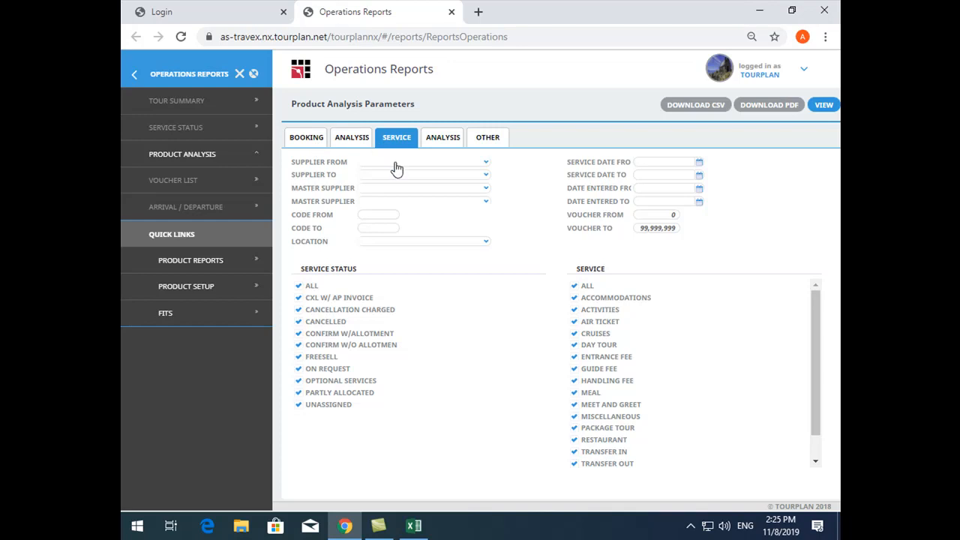
Limit the Product Analysis report to location KBV - Krabi and the Accommodations service, and download it as a PDF
drag(294, 171, 346, 172)
click(385, 244)
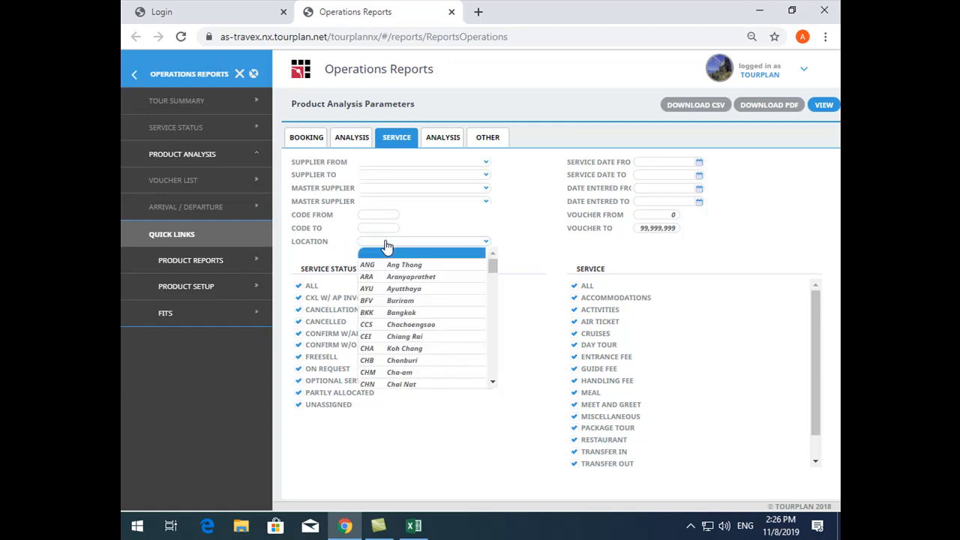
text(krabi)
key(Return)
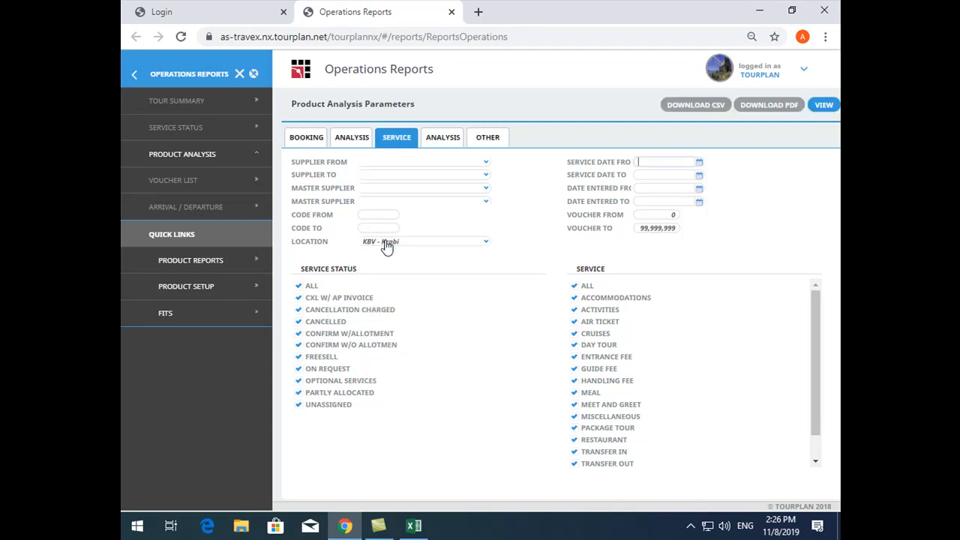
click(574, 286)
click(580, 297)
click(789, 107)
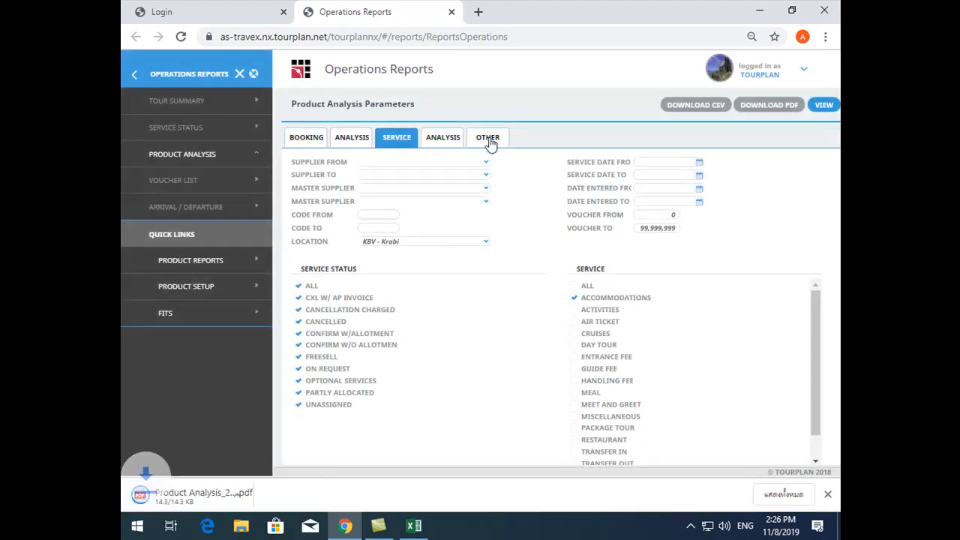
Examine the sort order, balances currency and output style settings of the Product Analysis report
click(495, 137)
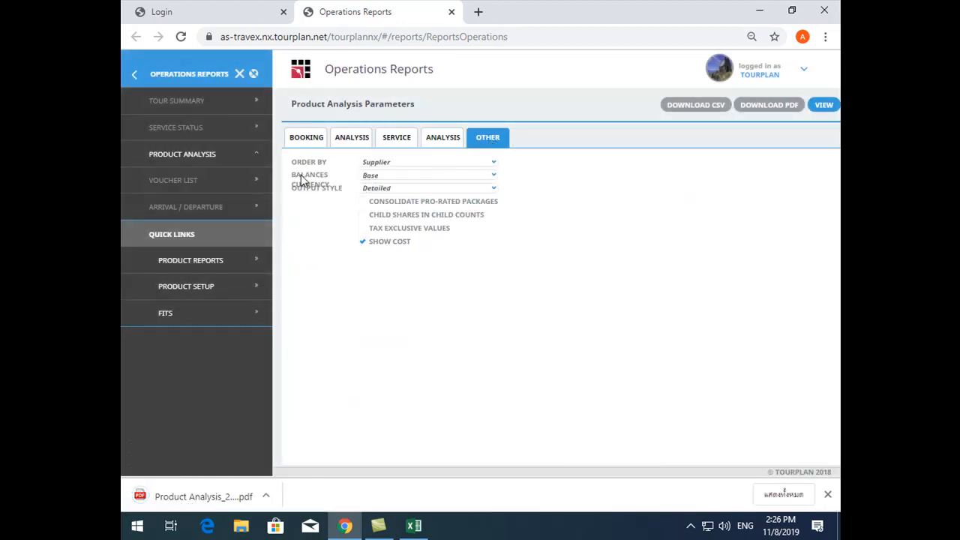
double_click(313, 190)
click(313, 193)
drag(300, 190, 393, 199)
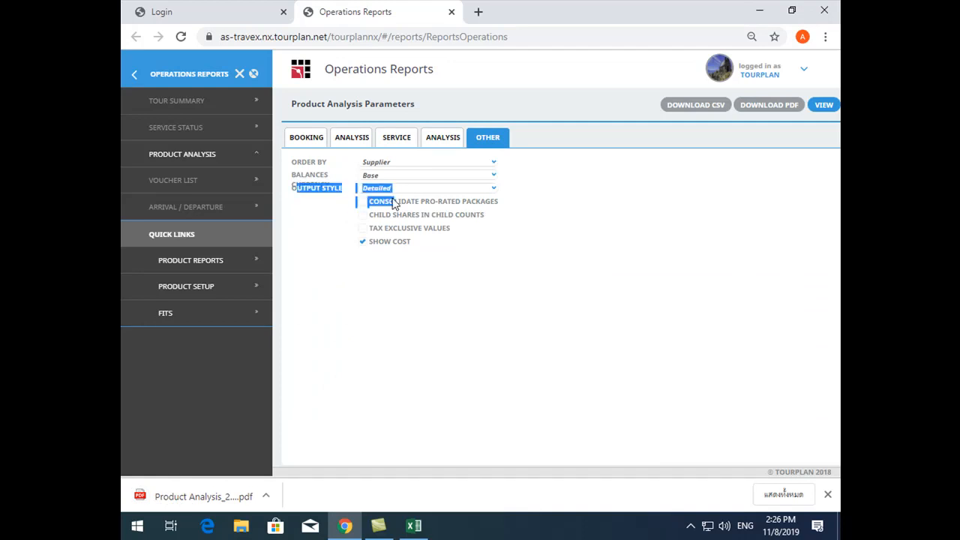
Open the downloaded Product Analysis PDF and examine its passenger, room, price and booking columns
click(217, 497)
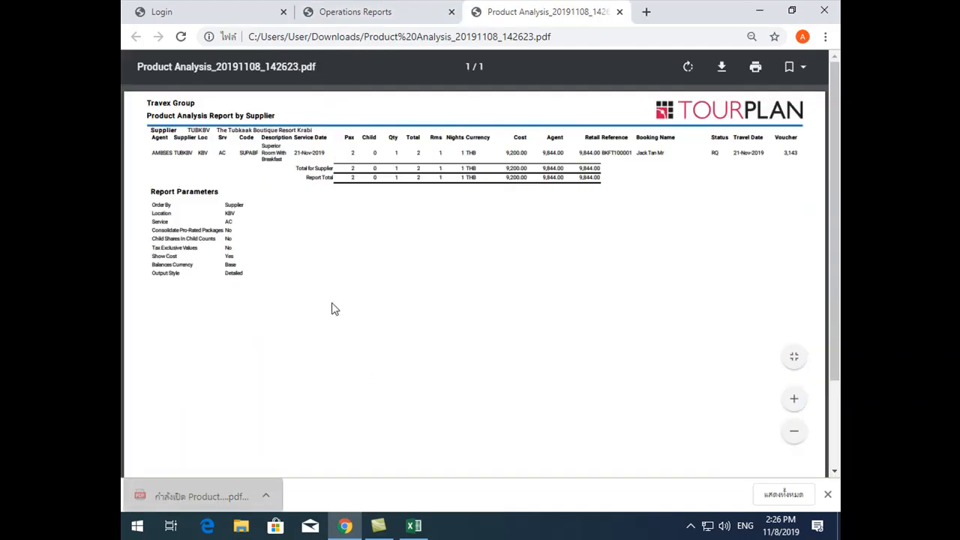
scroll(332, 306, up, 2)
scroll(360, 304, down, 2)
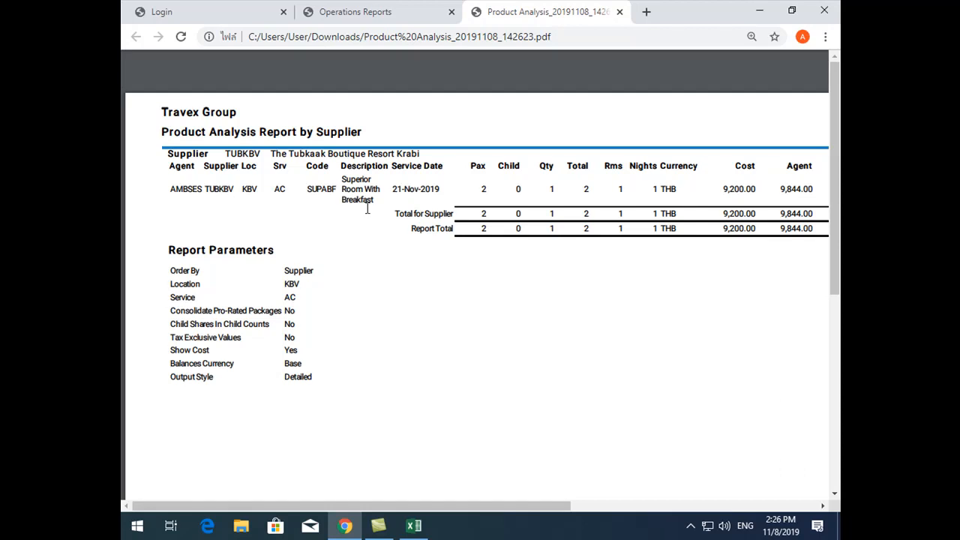
double_click(484, 188)
drag(593, 185, 643, 189)
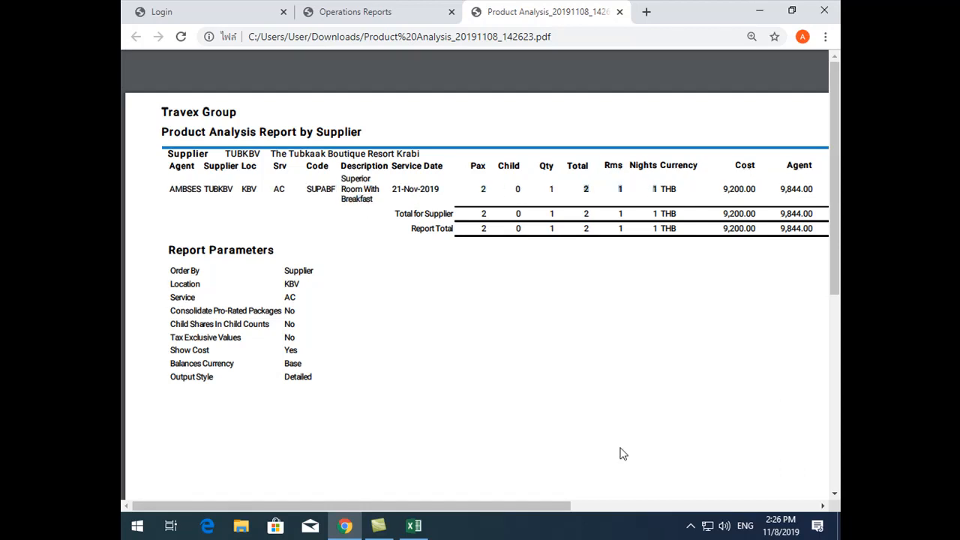
drag(559, 506, 801, 508)
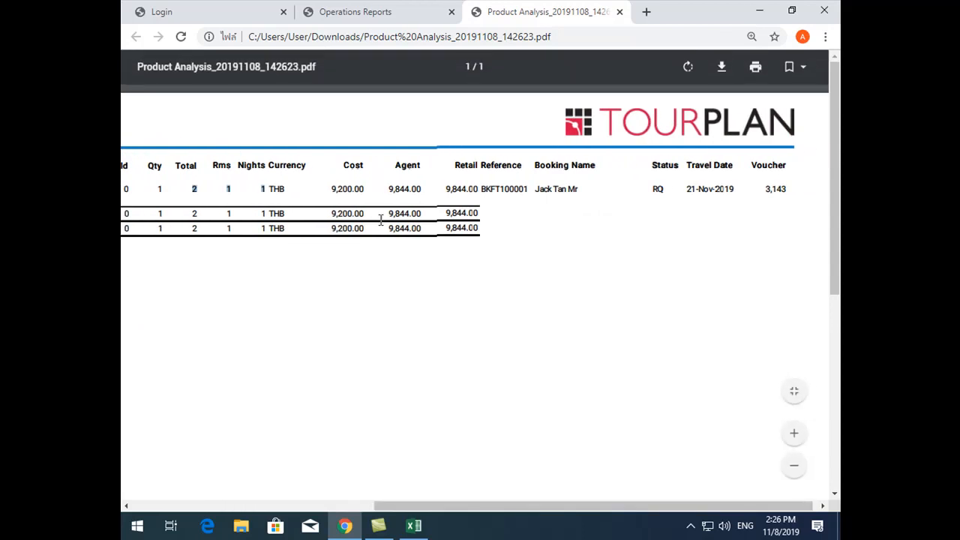
drag(492, 189, 784, 192)
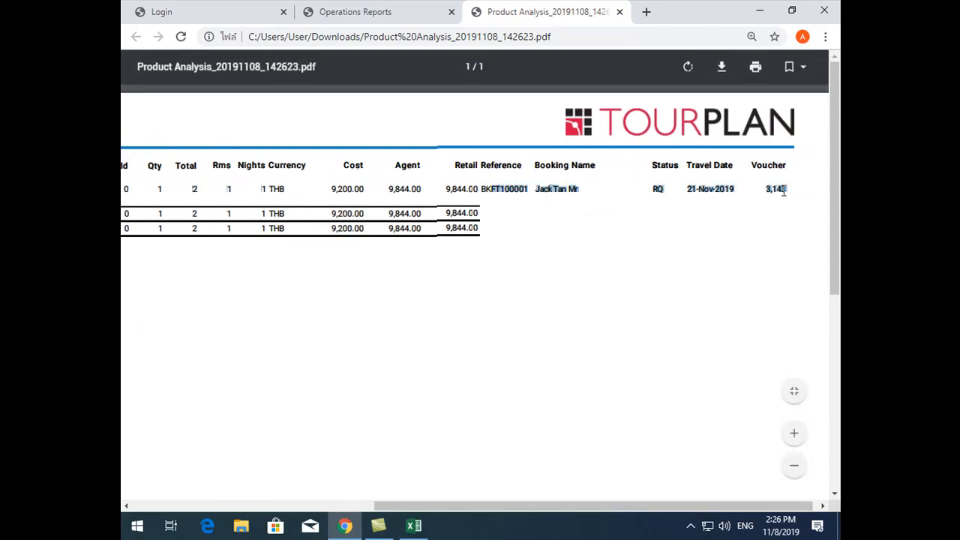
Set the Product Analysis output style to Product Summary, download the report as a PDF and open it enlarged
click(394, 11)
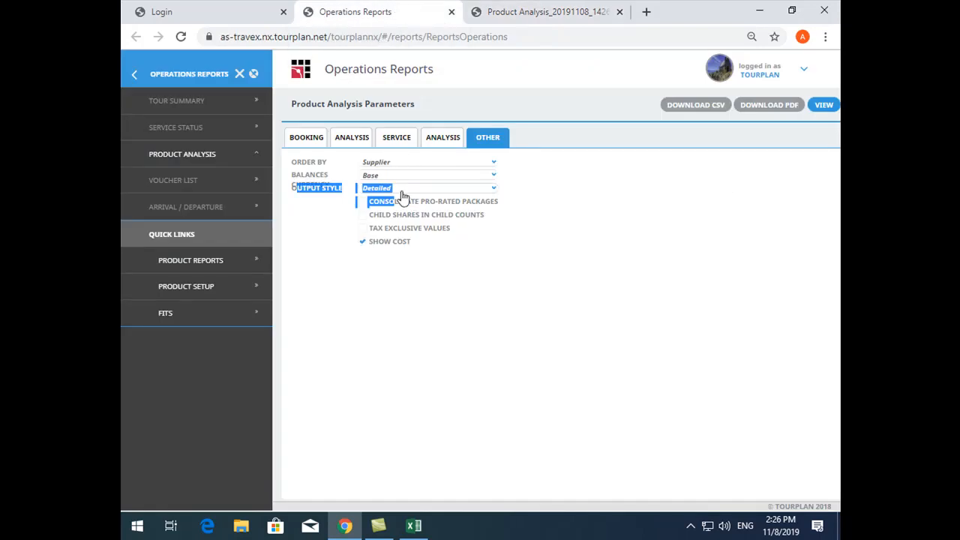
click(398, 190)
click(413, 214)
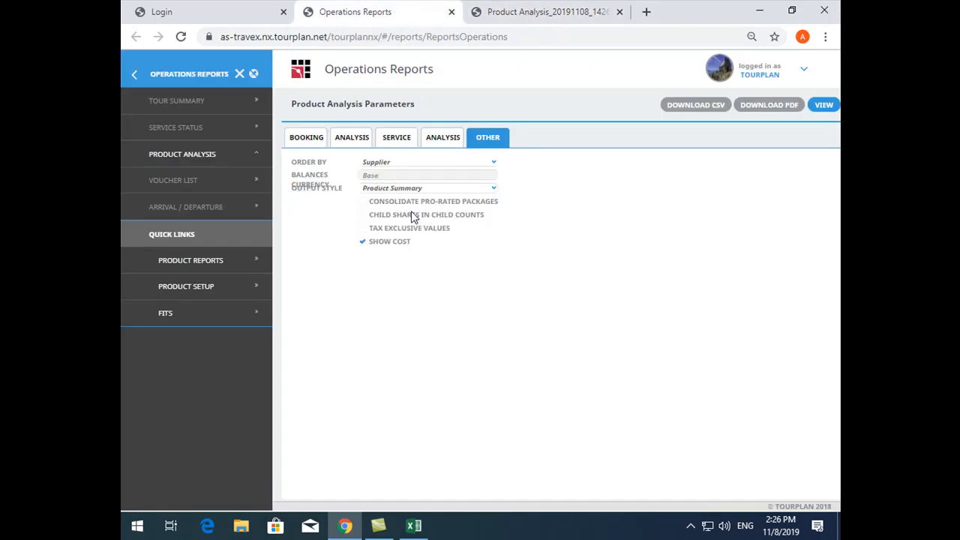
click(788, 113)
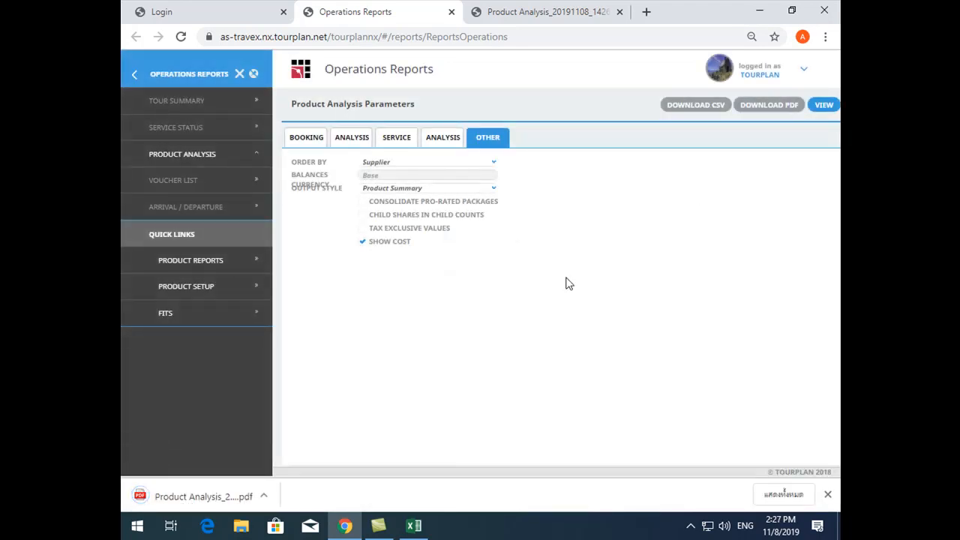
click(203, 496)
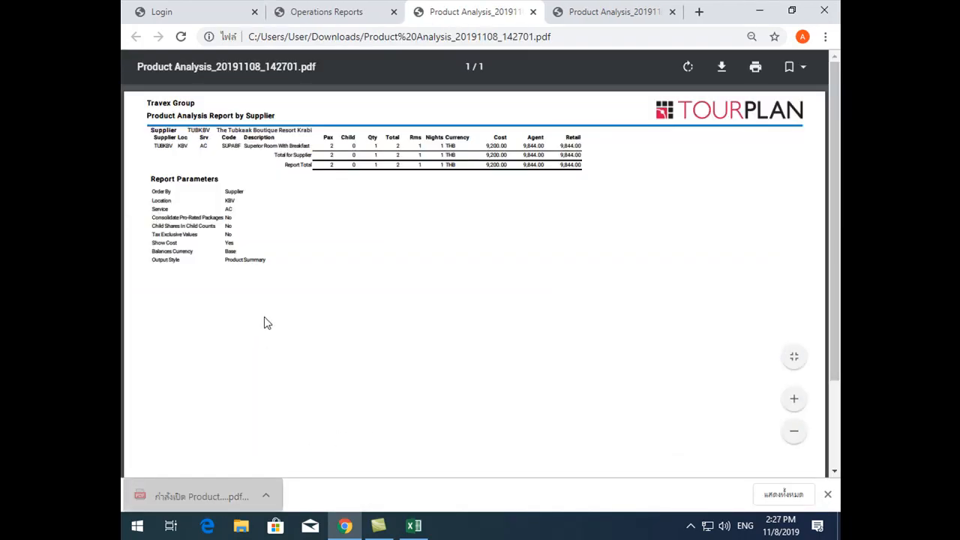
scroll(238, 273, up, 4)
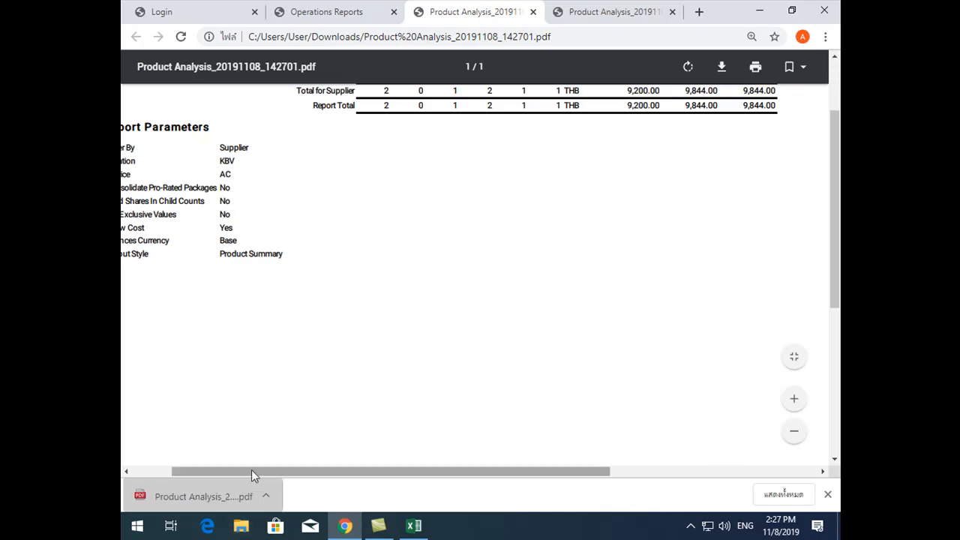
Examine the description, passenger, room and price columns of the Product Summary PDF and compare them with the detailed PDF
drag(251, 471, 167, 465)
scroll(314, 323, up, 3)
drag(314, 179, 418, 183)
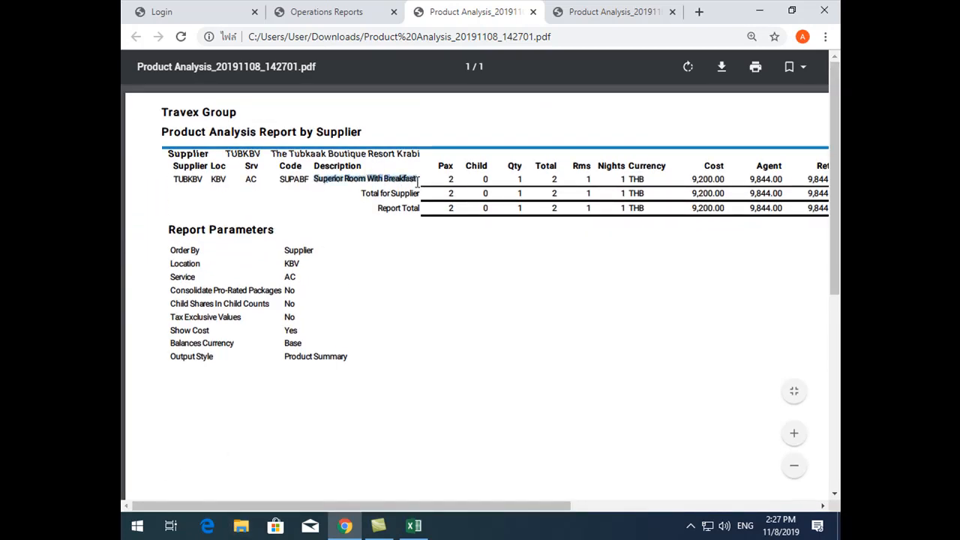
click(483, 214)
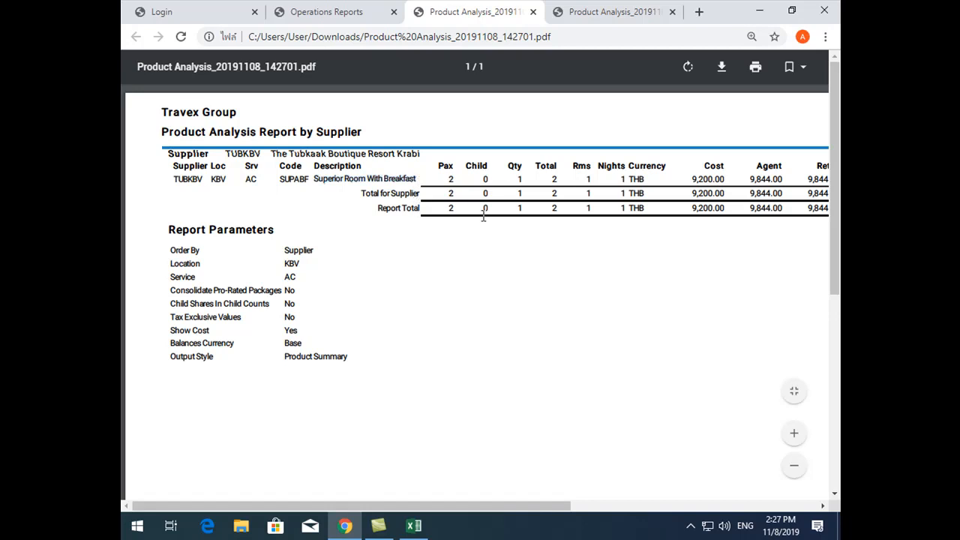
drag(441, 165, 632, 178)
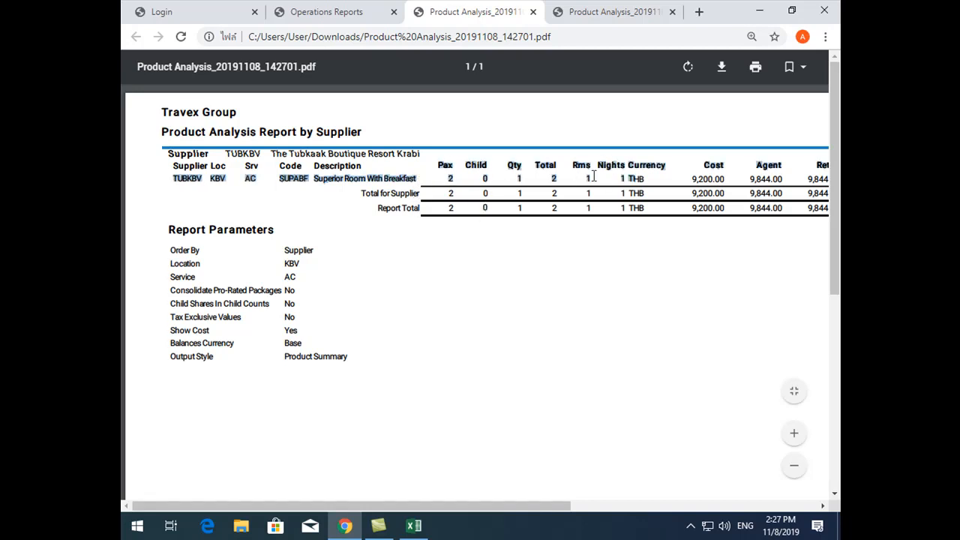
drag(511, 506, 708, 495)
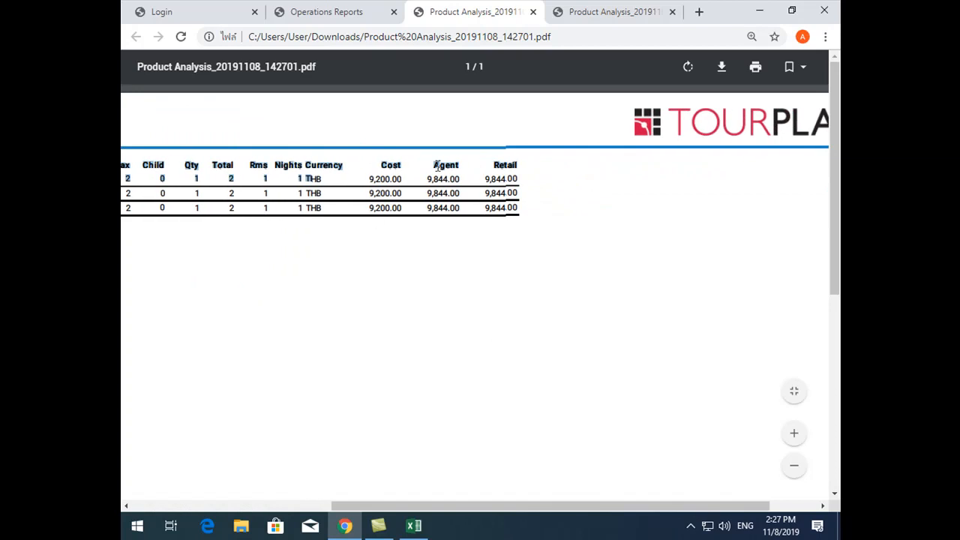
click(595, 12)
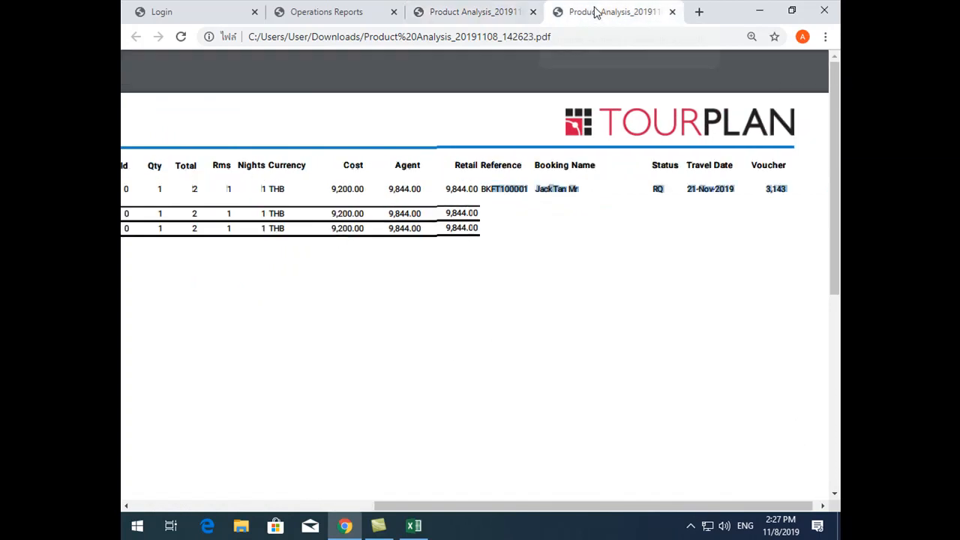
Set the Product Analysis output style to Totals, download the report as a PDF and open it
click(373, 9)
click(431, 189)
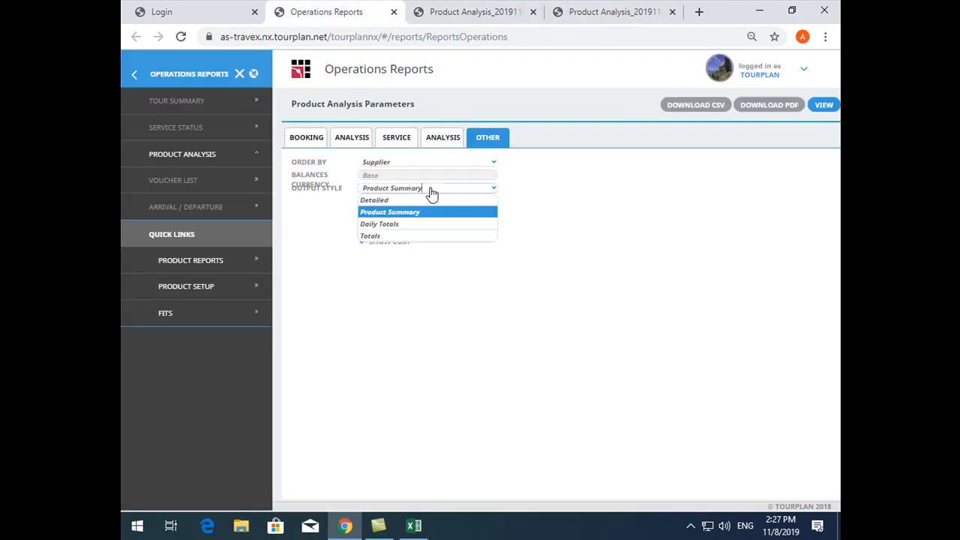
click(381, 237)
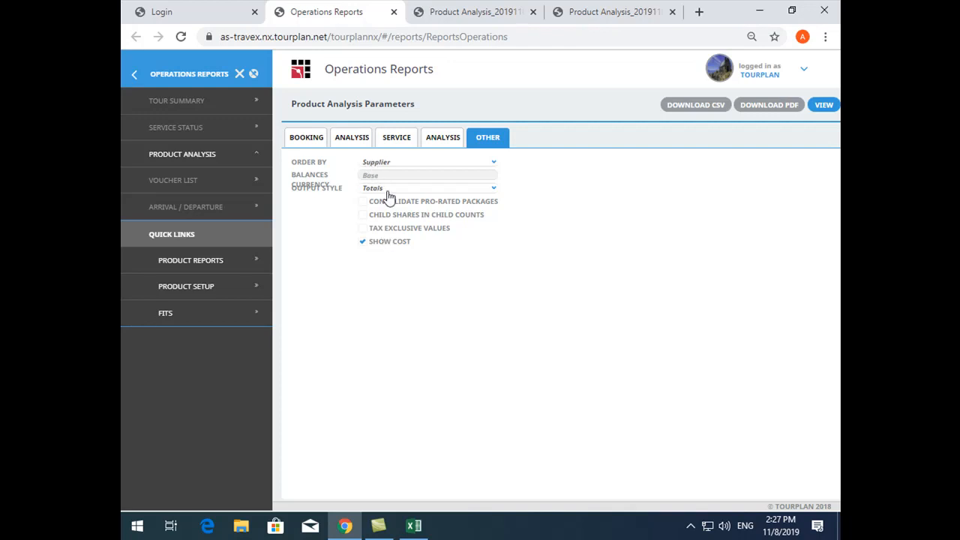
click(760, 113)
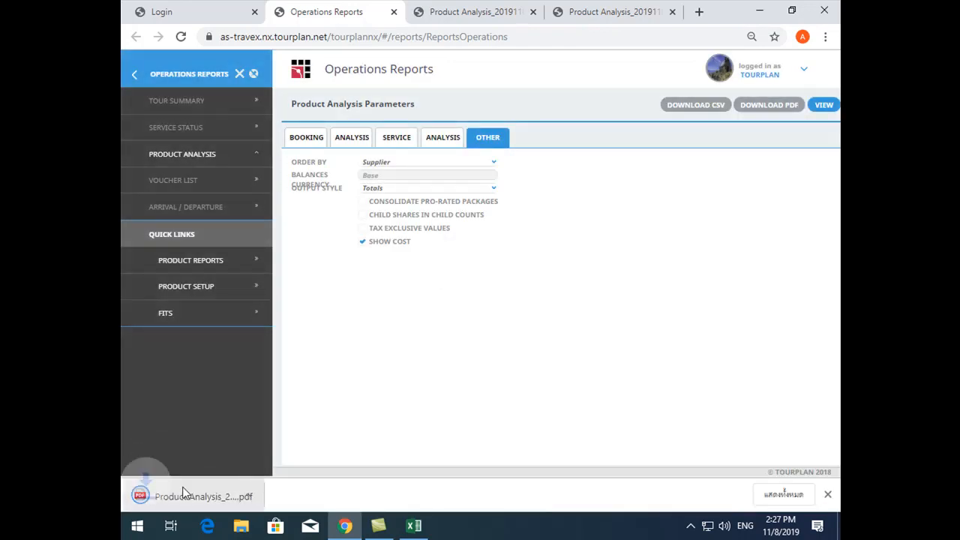
click(194, 489)
Compare the Totals, Product Summary and Detailed versions of the Product Analysis PDF
click(508, 11)
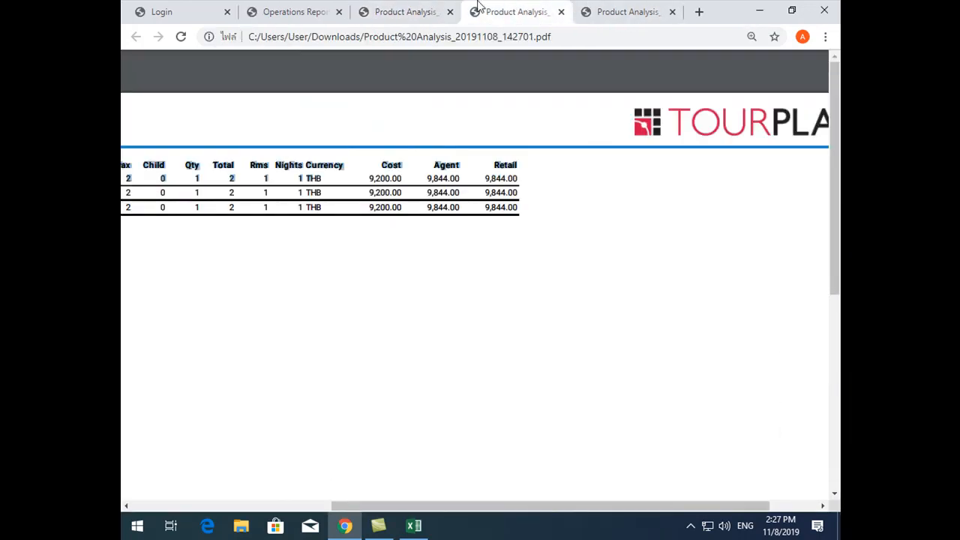
click(404, 11)
click(508, 11)
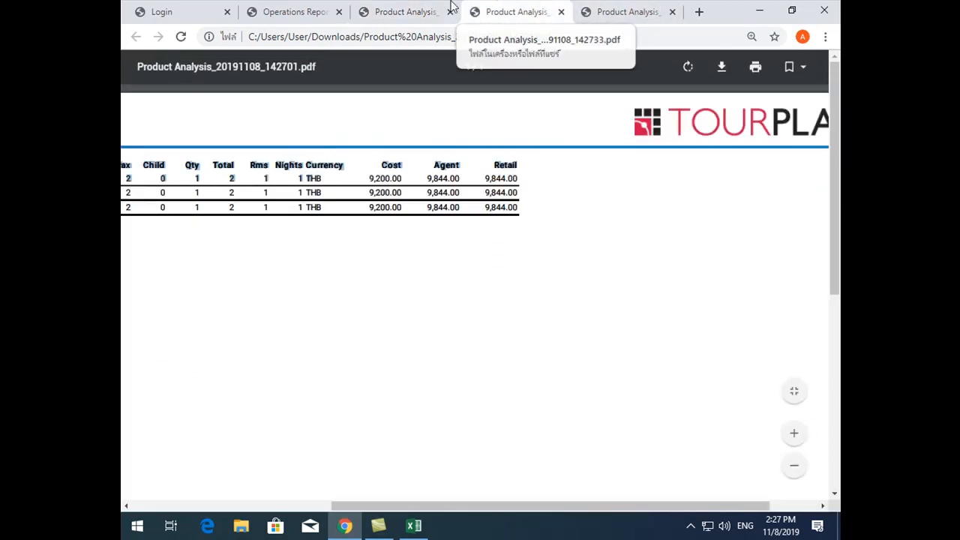
click(405, 11)
click(324, 9)
click(615, 11)
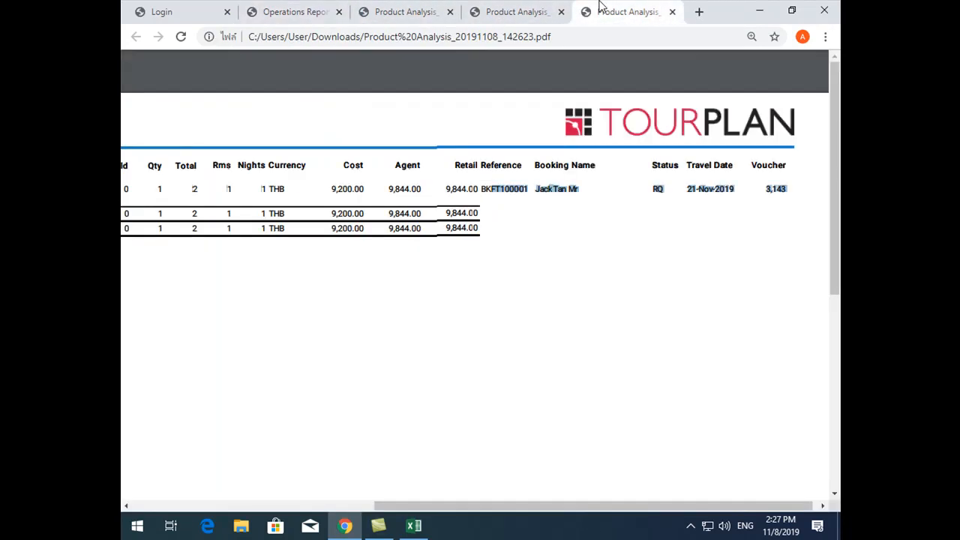
click(525, 11)
Download the Product Analysis report with the Totals style as CSV, open it in Excel and autofit the Supplier column
click(299, 12)
click(689, 108)
click(210, 504)
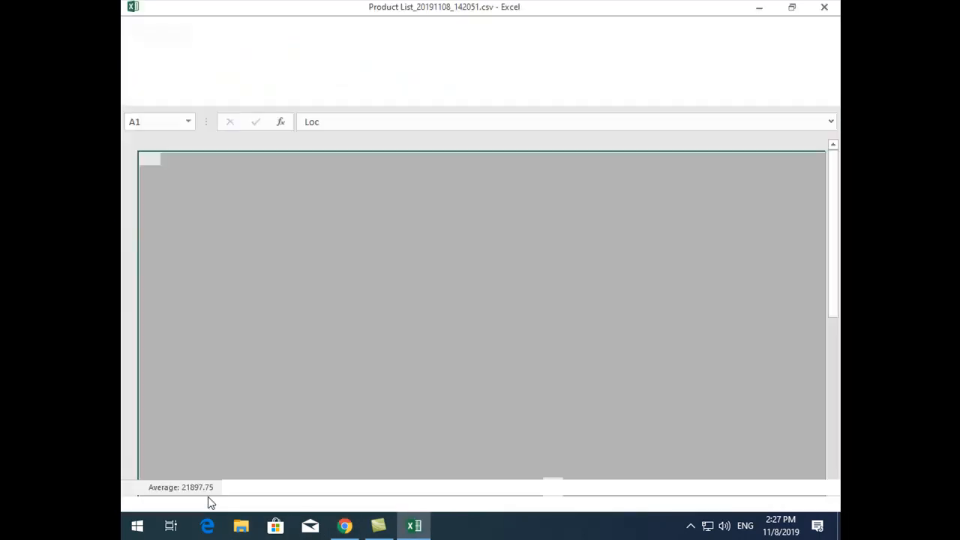
click(250, 215)
click(325, 271)
click(186, 158)
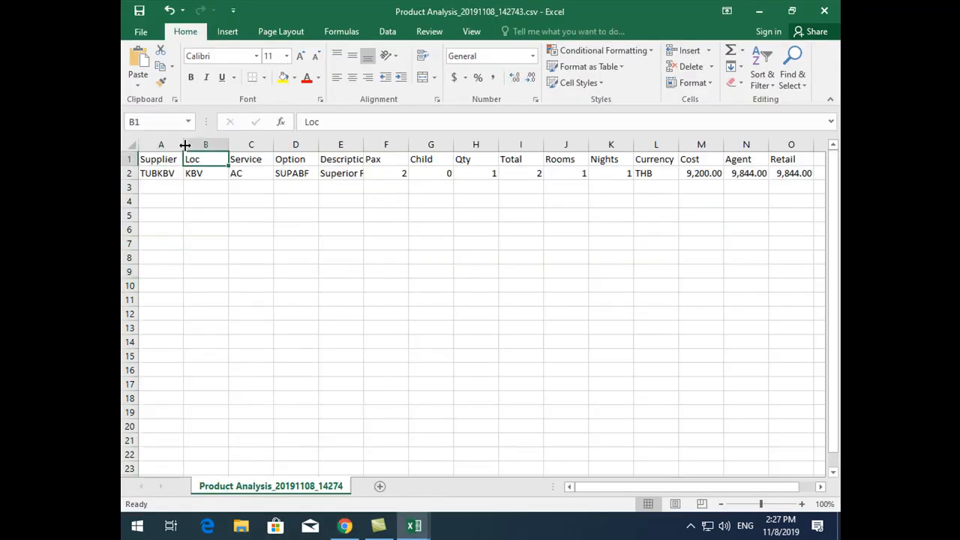
double_click(183, 144)
Examine the Pax through Nights columns in the Product Analysis spreadsheet and minimise both Excel workbooks
click(153, 170)
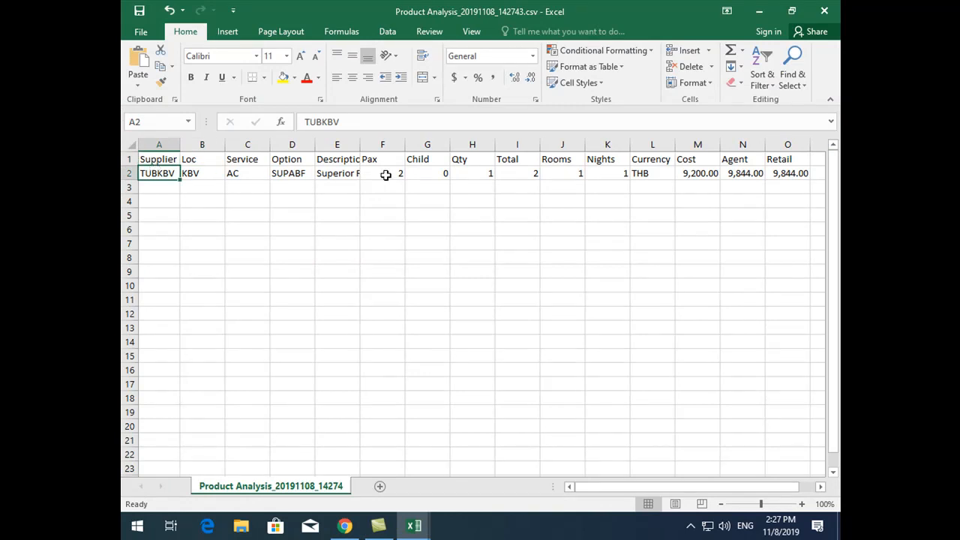
drag(383, 175, 607, 158)
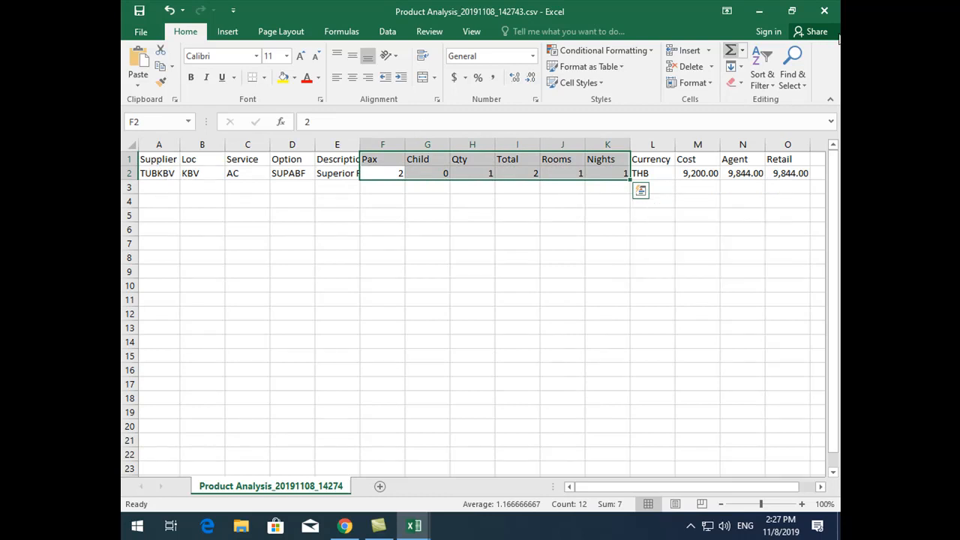
click(767, 9)
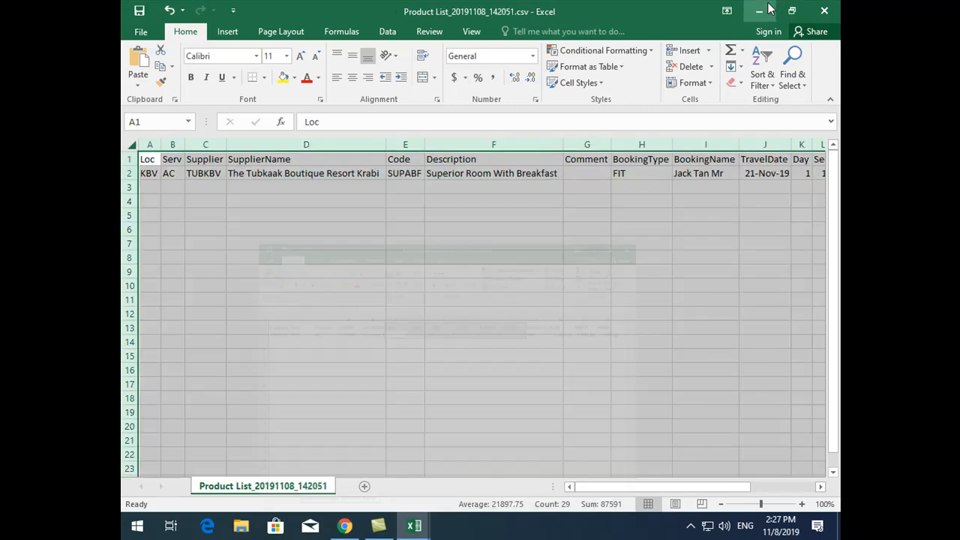
click(759, 11)
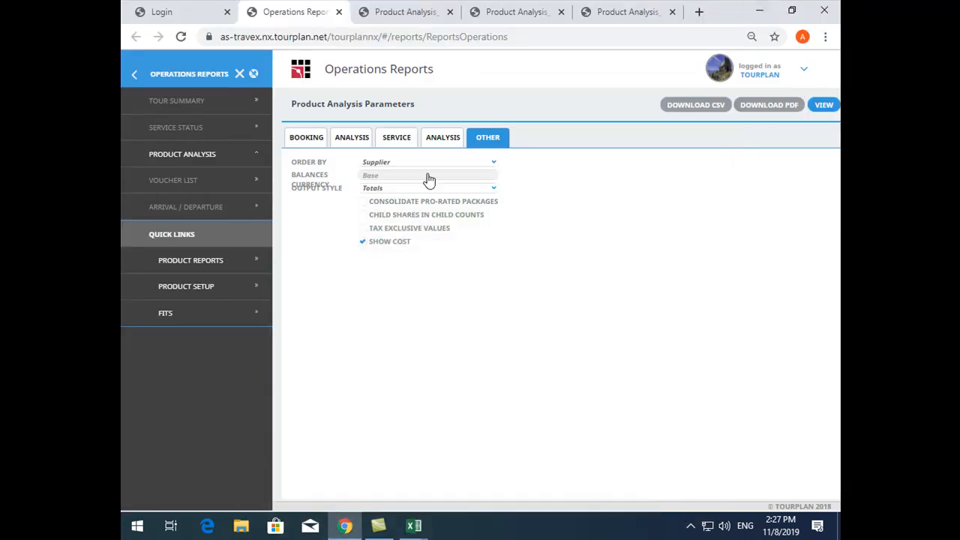
Review the report's Totals output style setting against the Product Analysis spreadsheet in Excel
drag(289, 193, 344, 201)
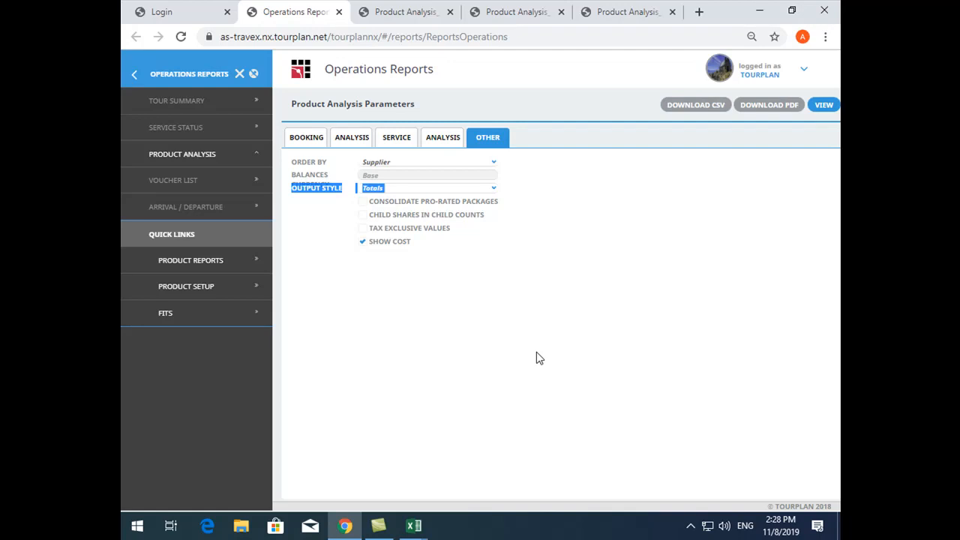
mouse_move(424, 531)
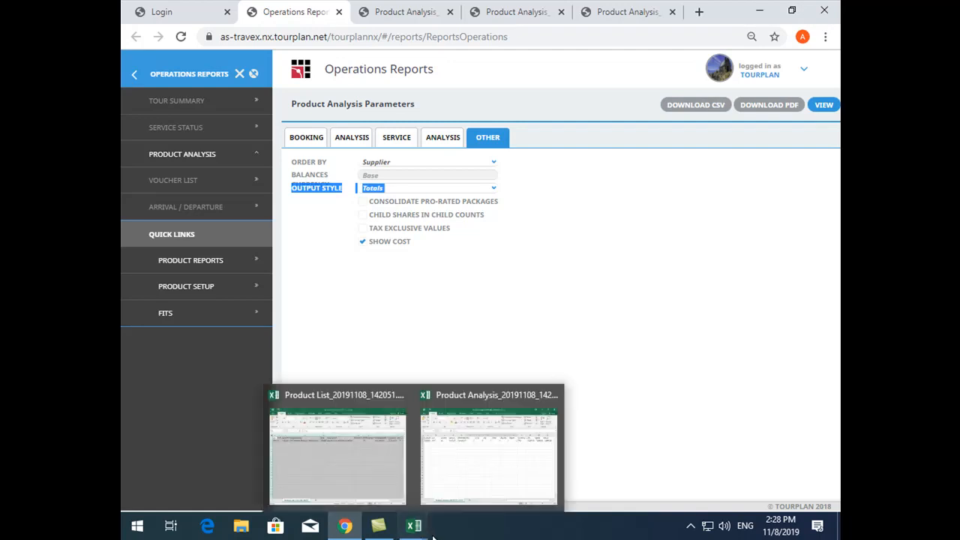
click(479, 456)
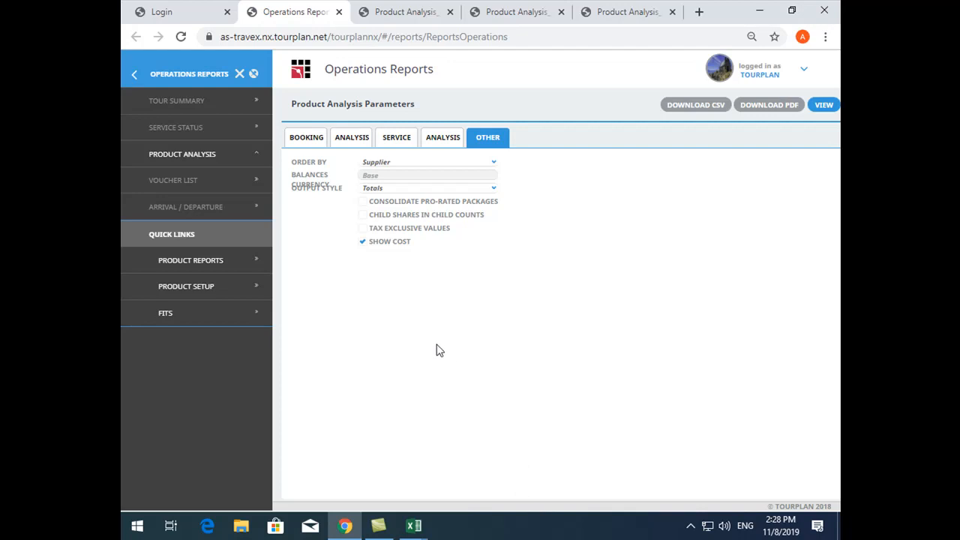
Close the three Product Analysis PDFs in the browser, keeping the Operations Reports page open
click(448, 13)
click(446, 13)
click(449, 13)
click(449, 13)
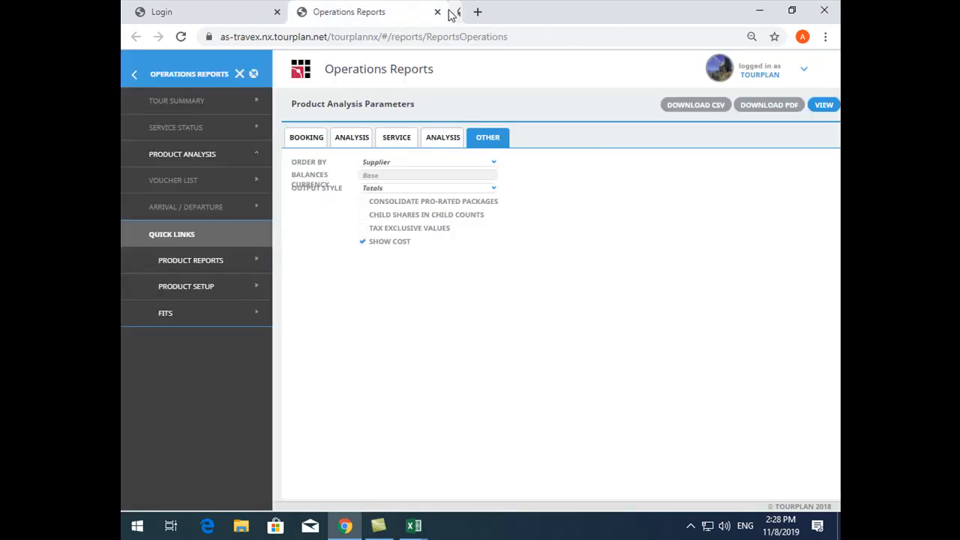
Close the Product Analysis and Product List CSV workbooks in Excel without saving changes
mouse_move(414, 525)
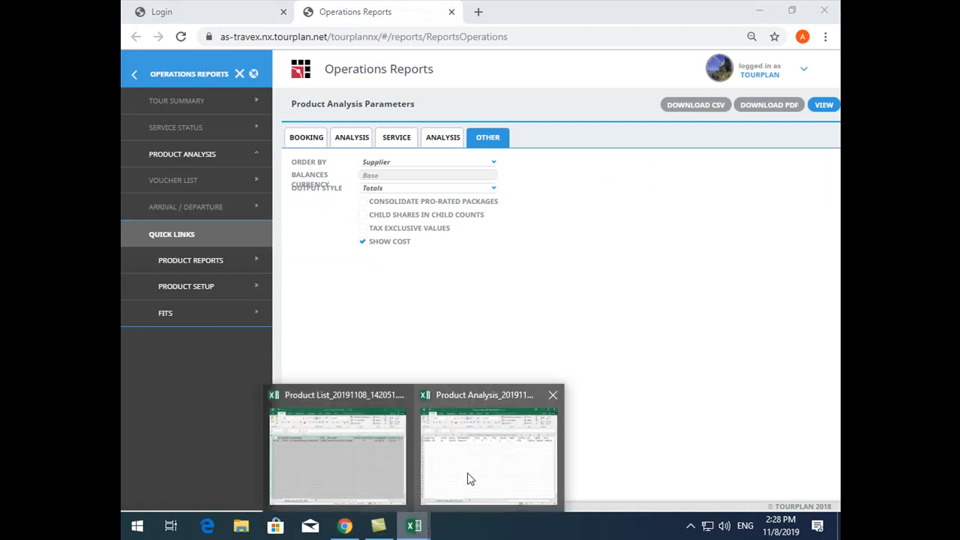
click(495, 459)
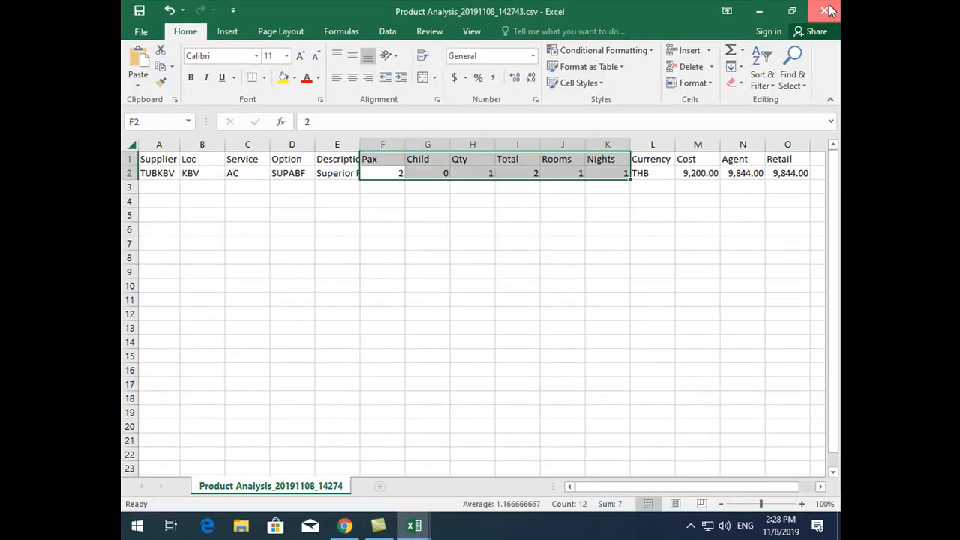
click(824, 11)
click(475, 285)
click(414, 526)
click(829, 9)
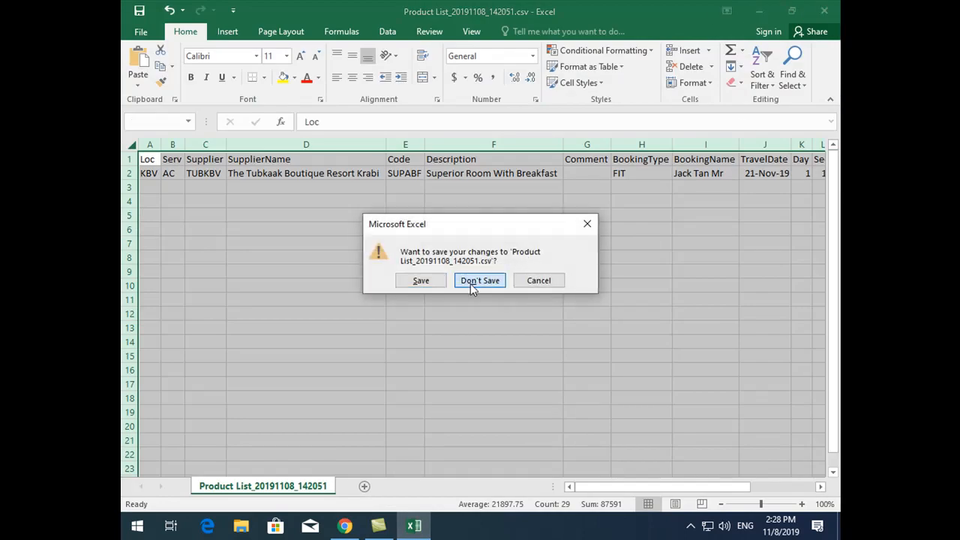
click(470, 284)
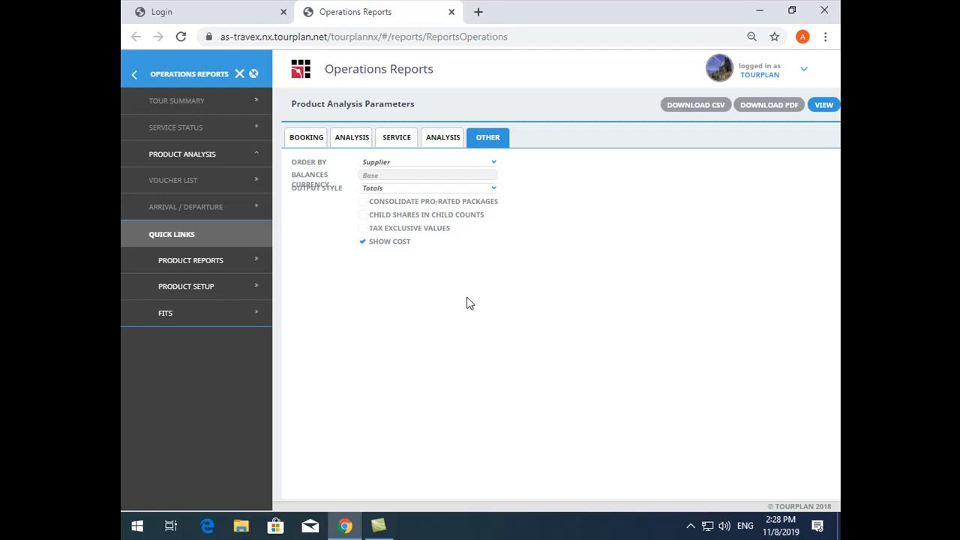
Close the Operations Reports page and look over the report categories available from the Tourplan home page
click(451, 12)
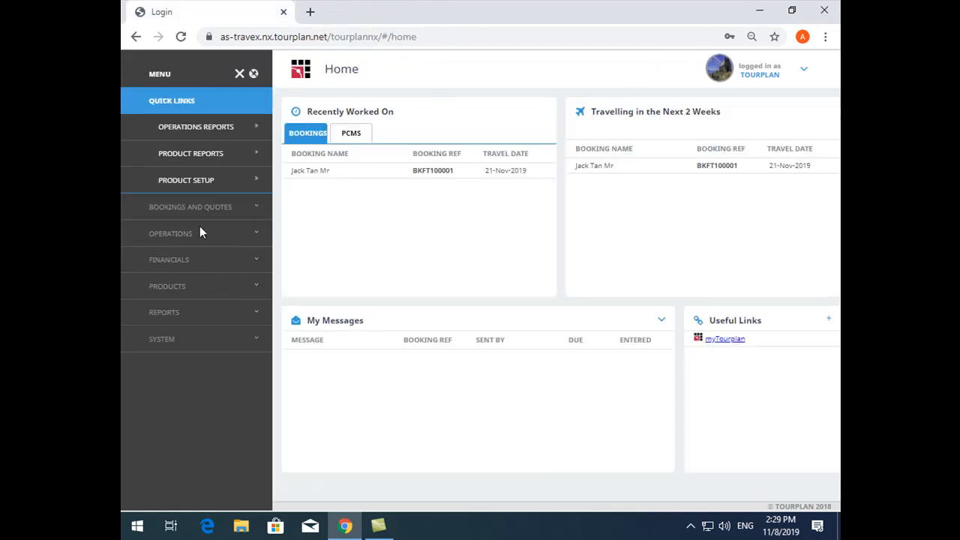
click(164, 313)
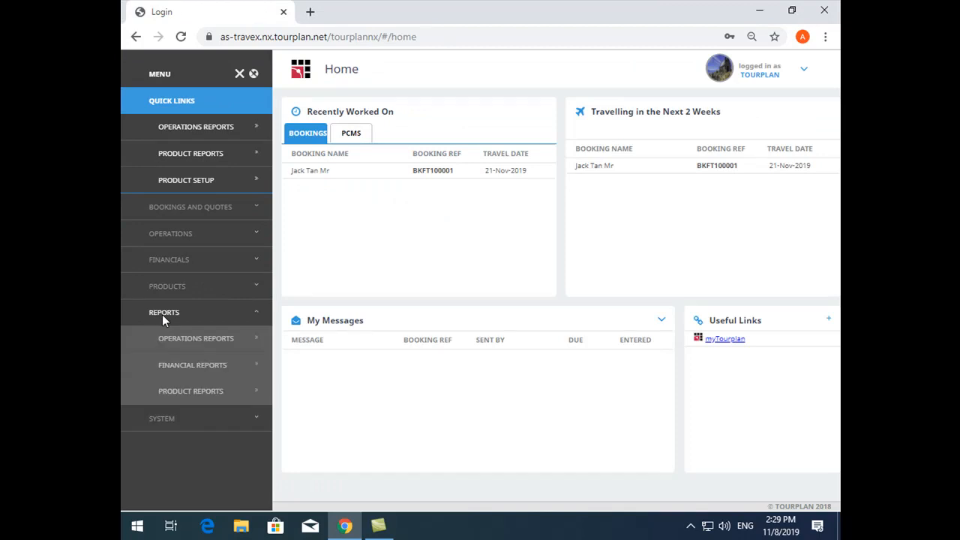
click(163, 313)
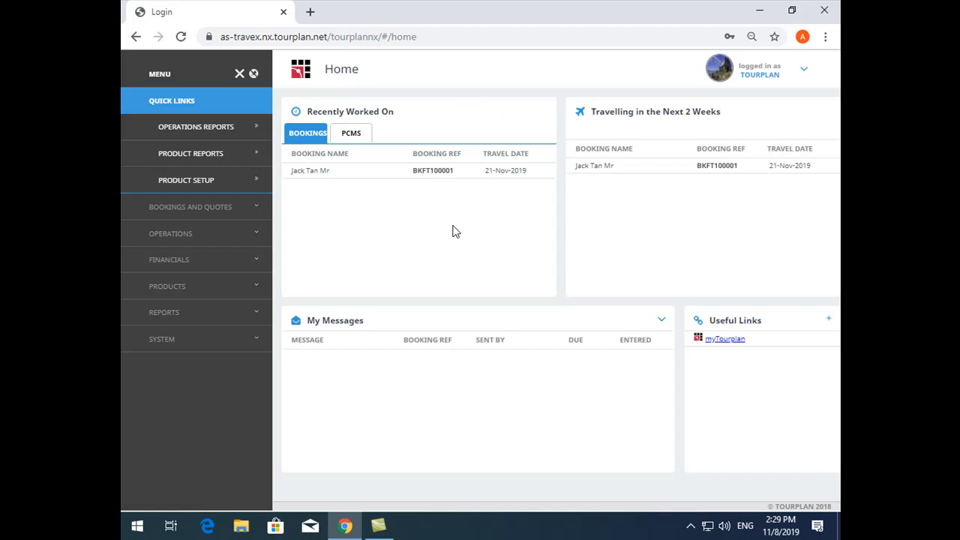
Open a blank Notepad document and move its window to uncover the upper part of the browser
click(137, 526)
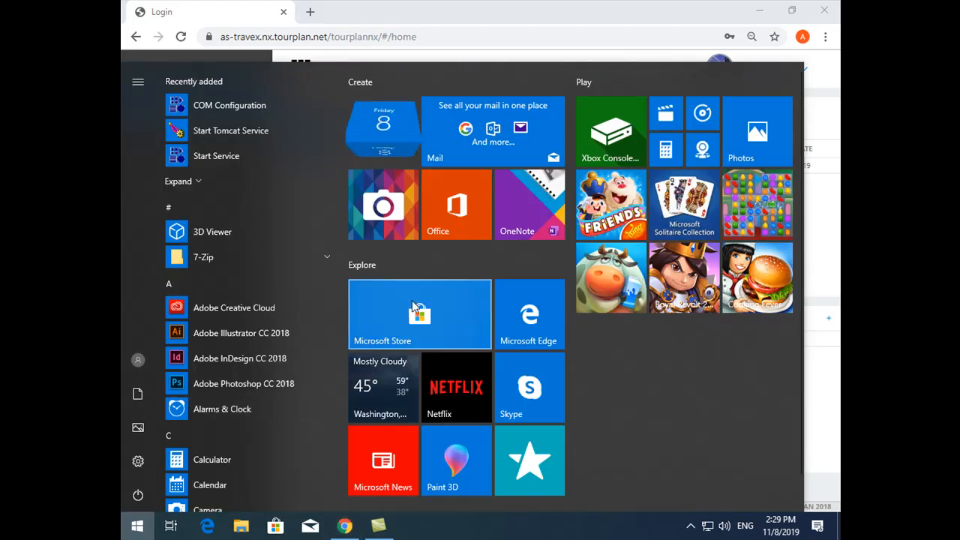
text(NOTEPAD)
key(Return)
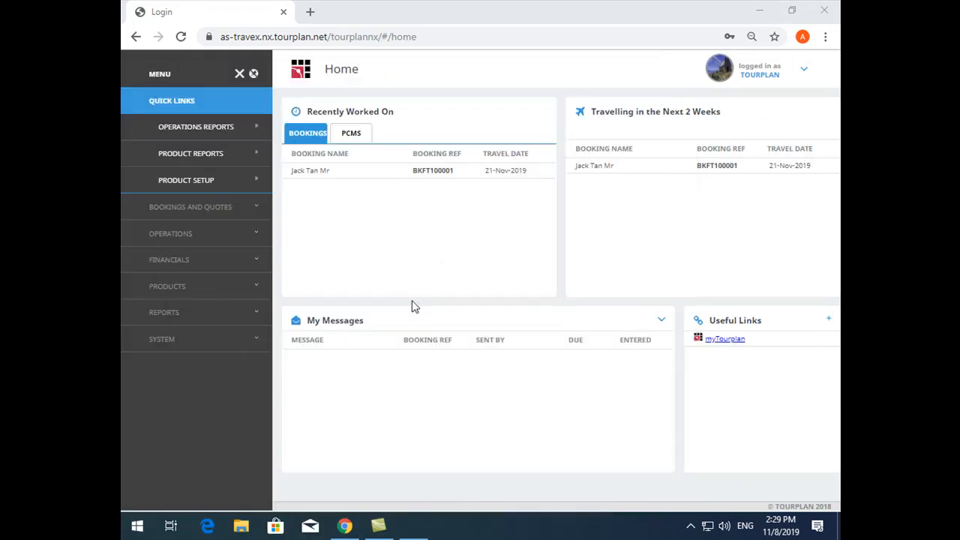
drag(581, 282, 382, 284)
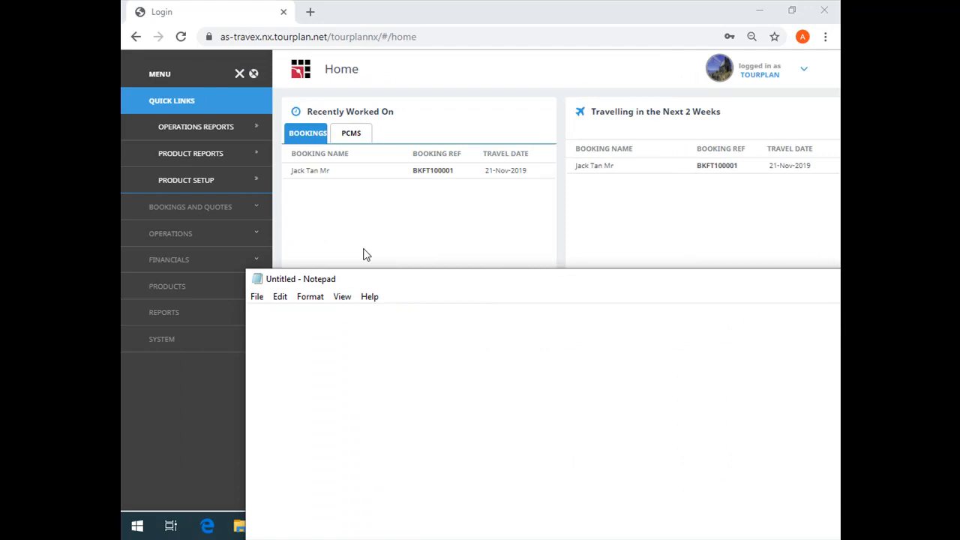
Open support.tourplan.com in a new browser tab
click(310, 12)
text(SUPPORT)
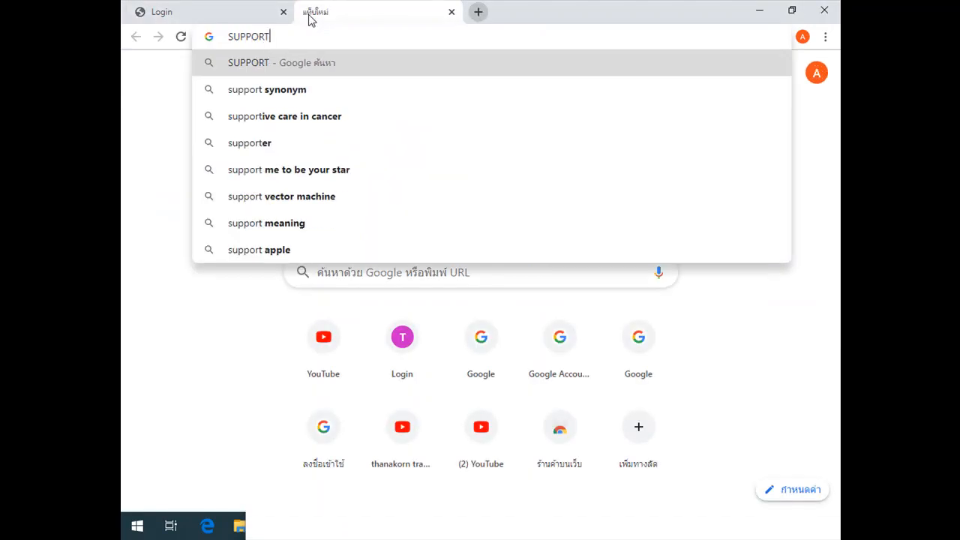
key(BackSpace)
key(BackSpace)
key(BackSpace)
key(BackSpace)
key(BackSpace)
key(BackSpace)
key(BackSpace)
text(suppor)
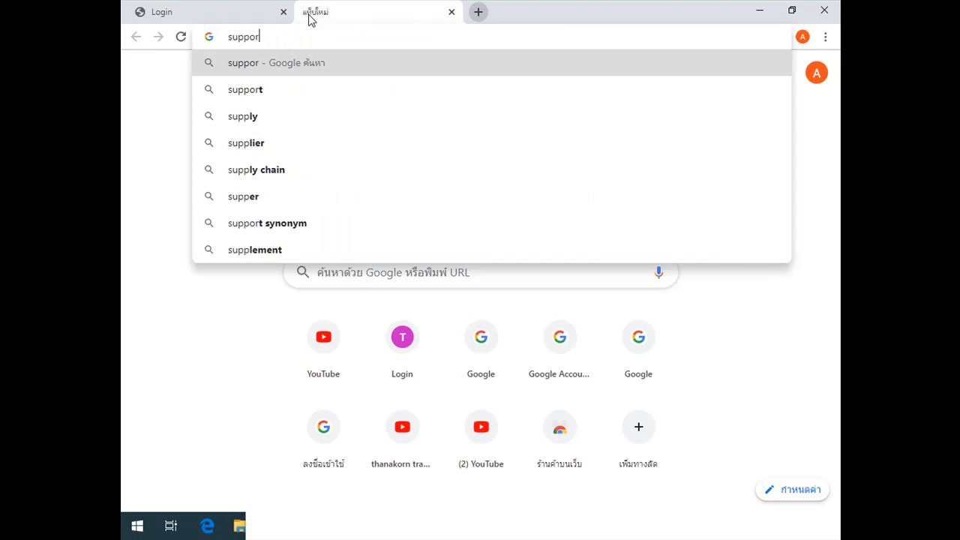
text(t.tourplan.com)
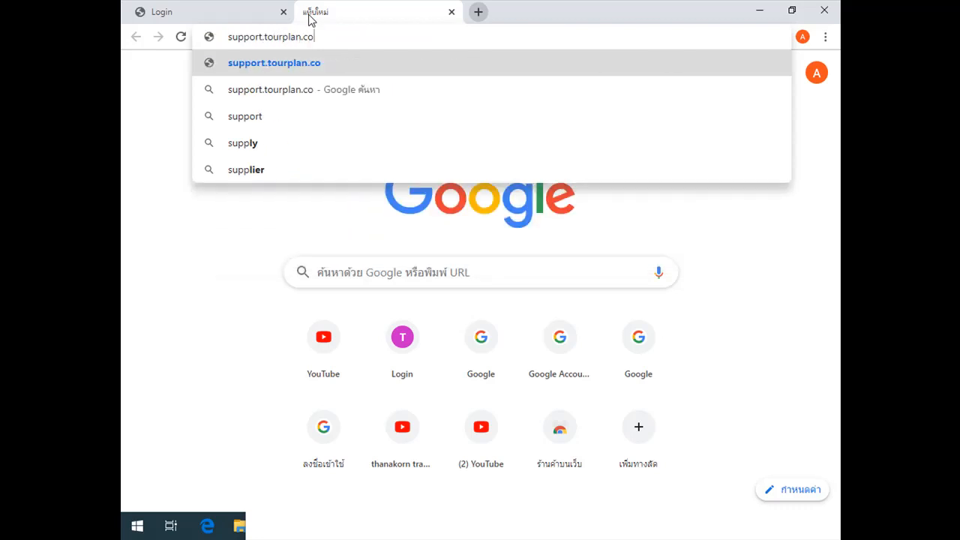
key(Return)
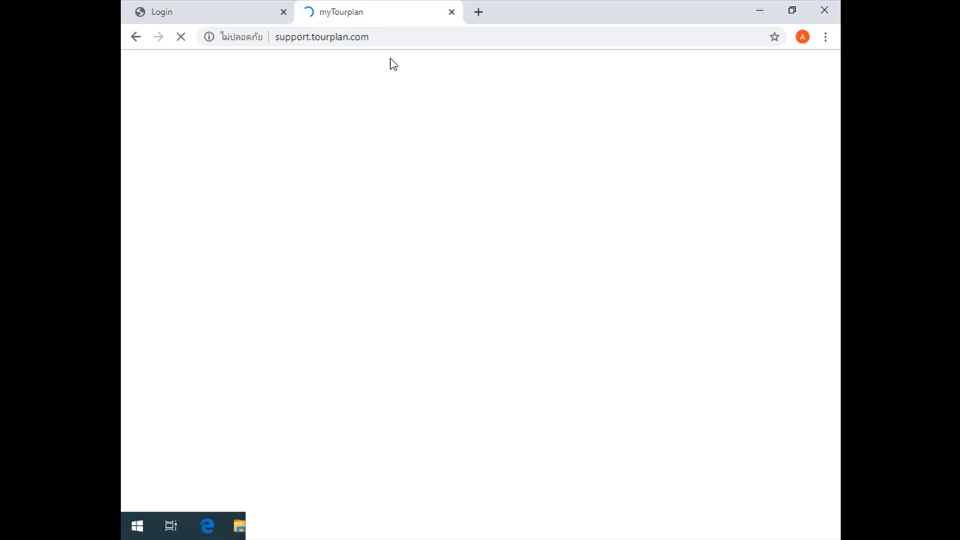
Dismiss the translation offer on the myTourplan site and log in with the account email and password
click(232, 7)
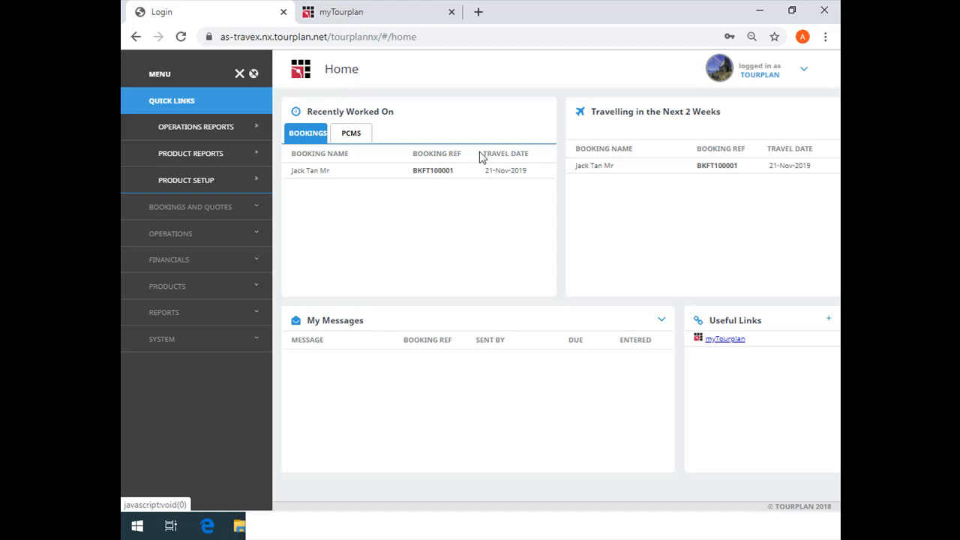
click(385, 9)
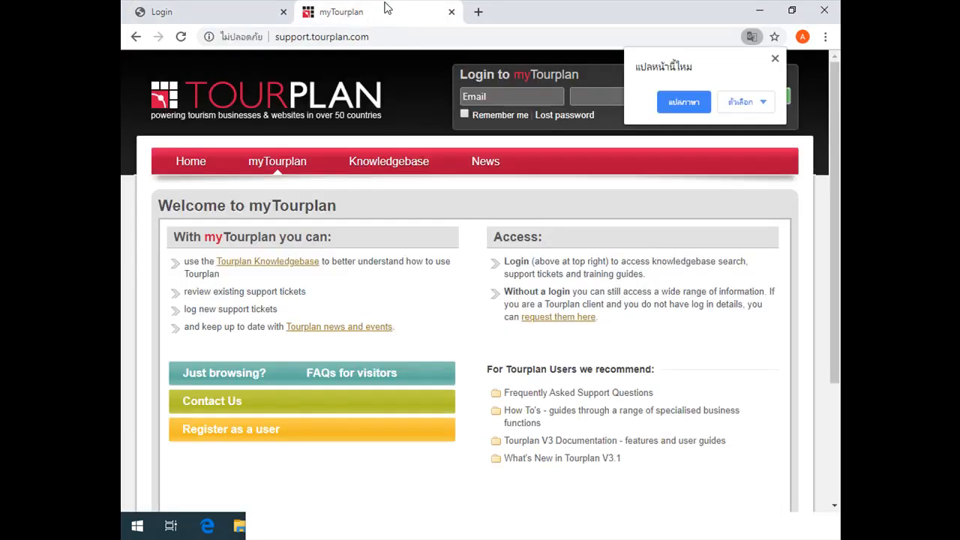
click(775, 59)
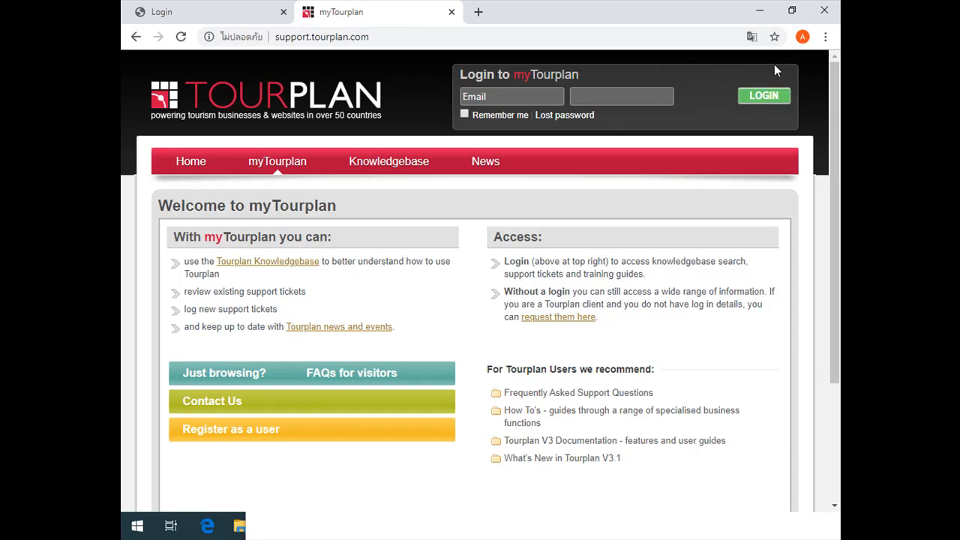
click(484, 100)
key(Tab)
text(*****)
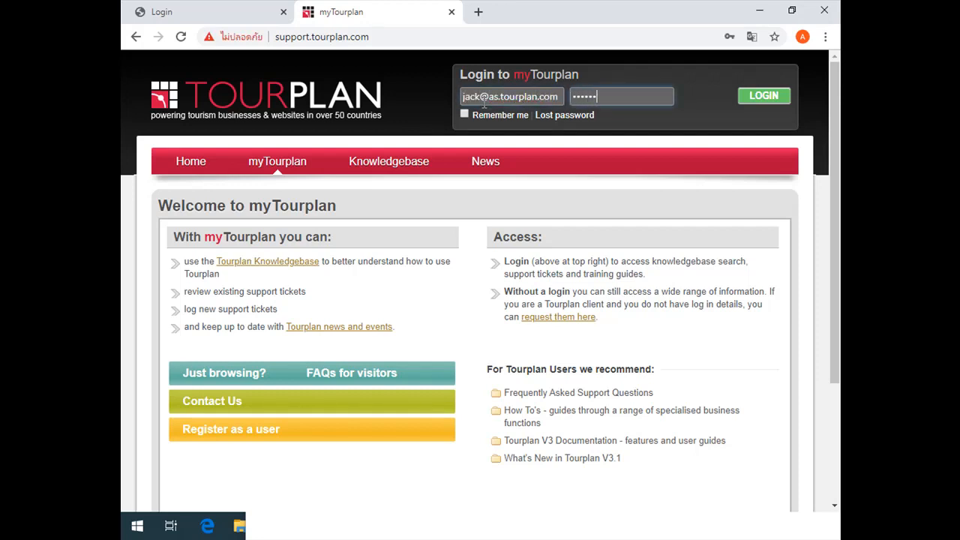
key(Return)
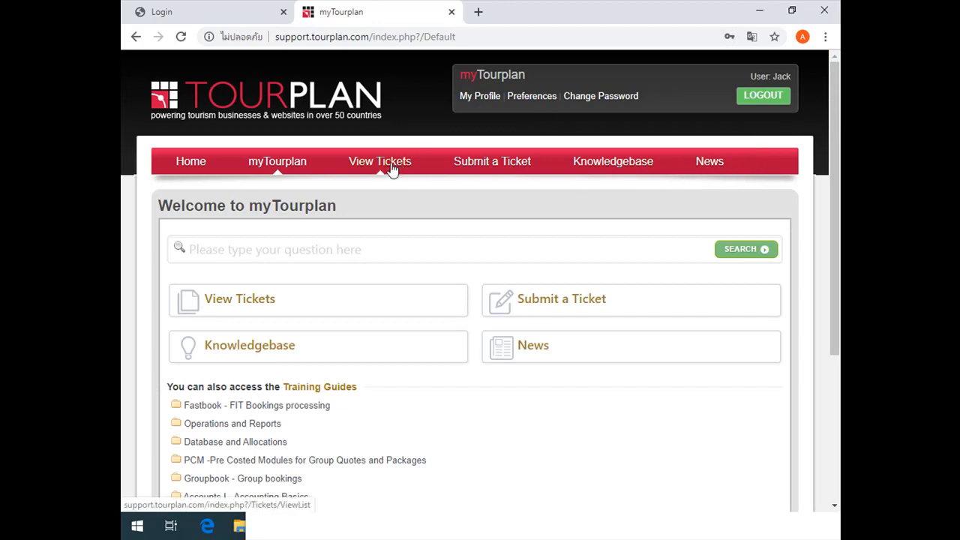
Look over the myTourplan welcome page and open the Training Guides category of the Knowledgebase
scroll(352, 270, down, 3)
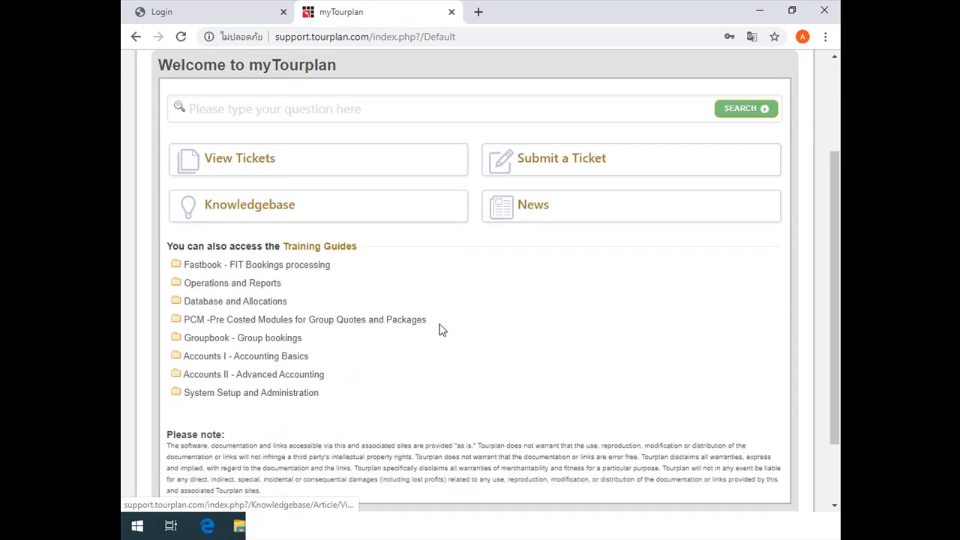
scroll(368, 308, up, 3)
click(305, 242)
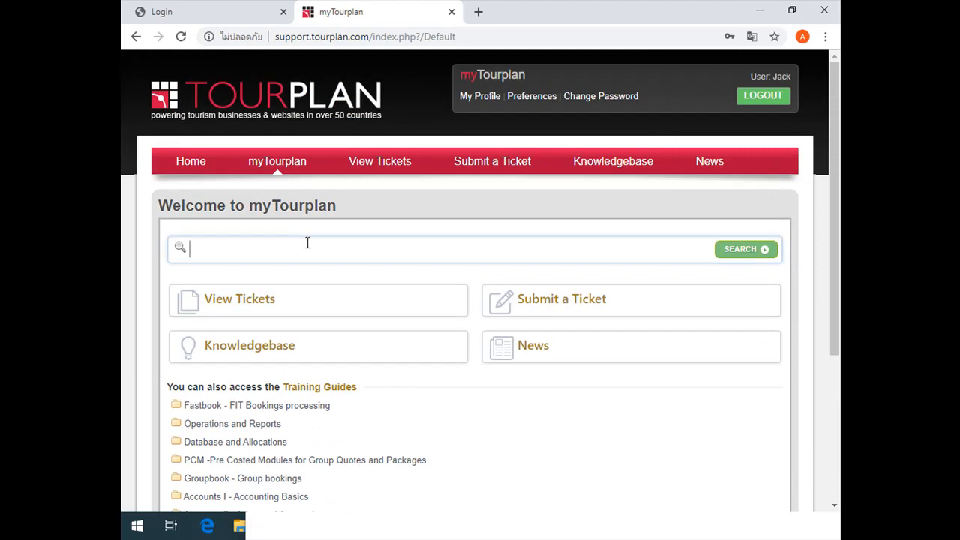
click(229, 356)
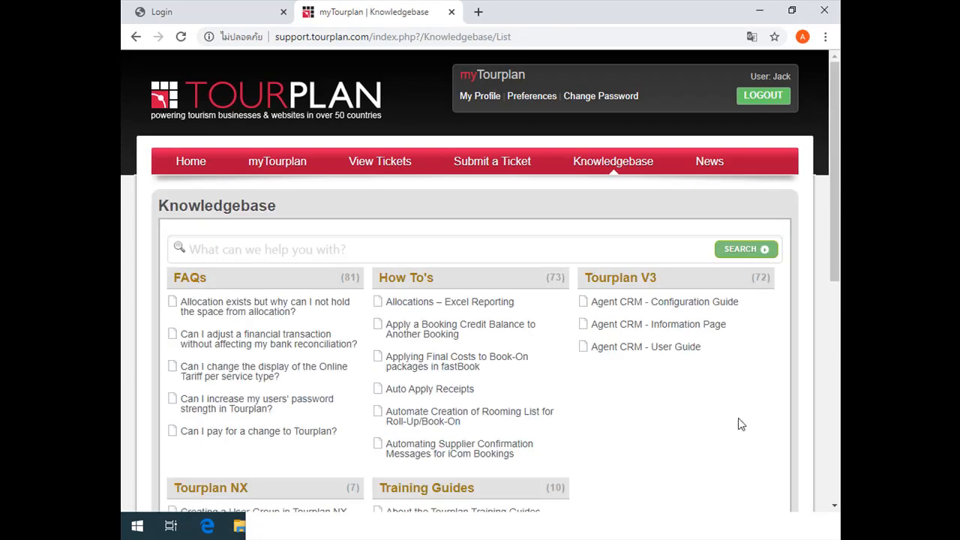
scroll(739, 424, down, 1)
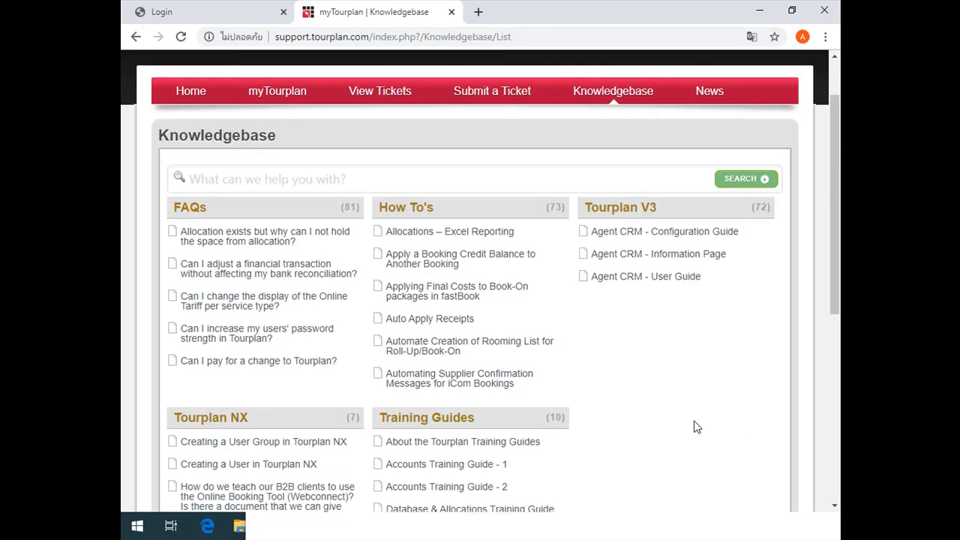
click(454, 425)
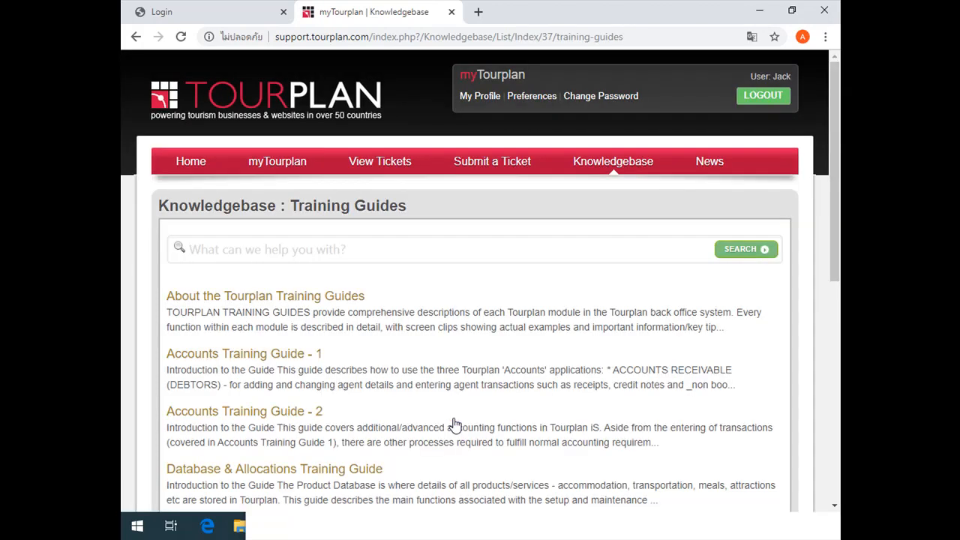
Open the Tourplan NX Training Guides article and view its list of guide links
scroll(443, 384, down, 2)
scroll(441, 383, down, 5)
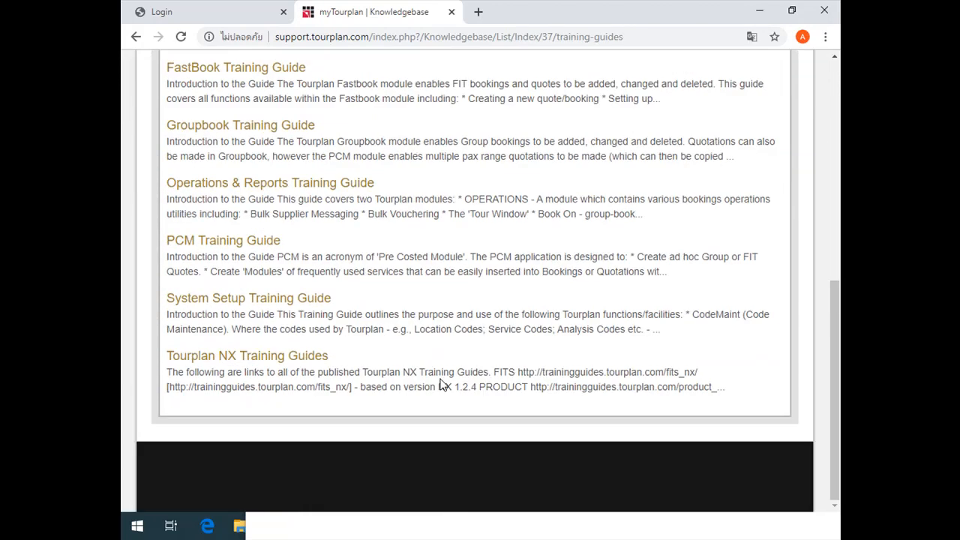
click(217, 355)
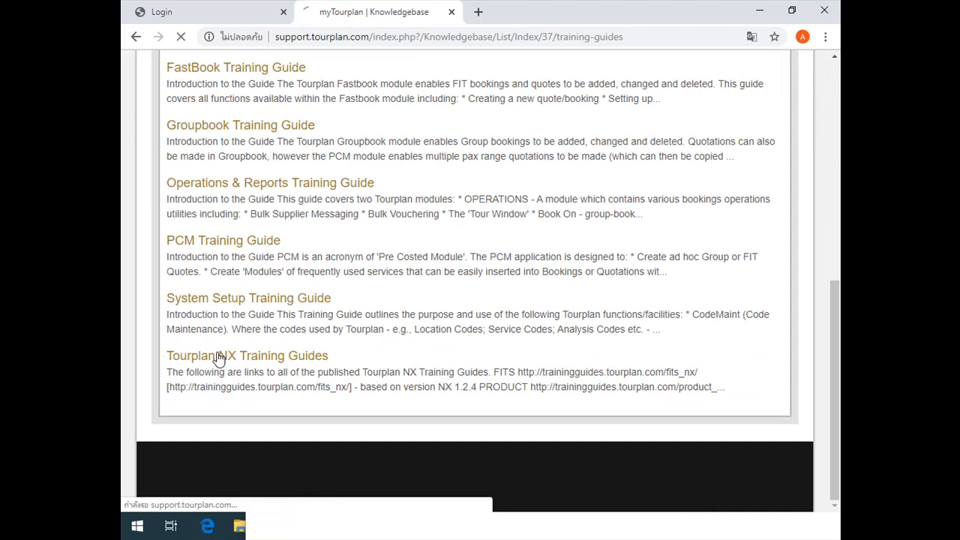
scroll(360, 315, down, 2)
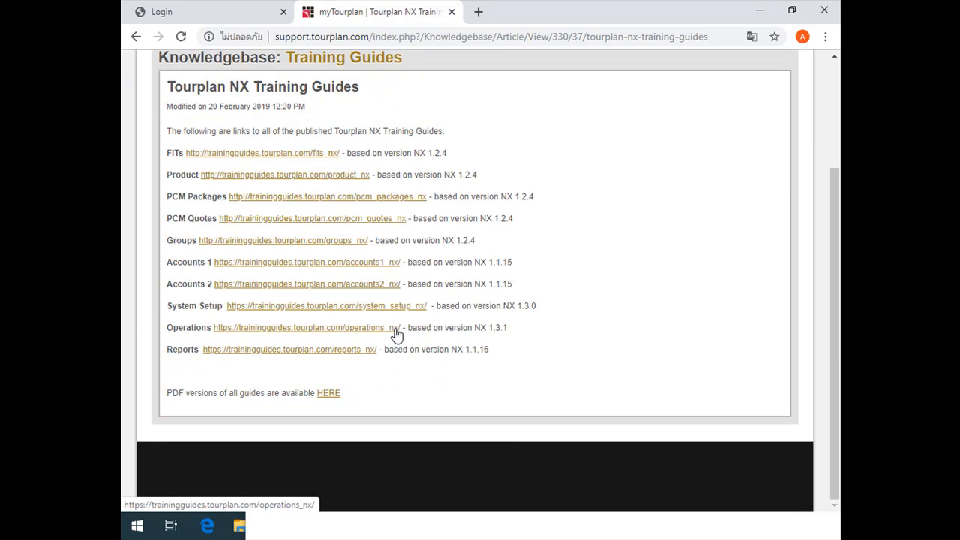
Open the Product training guide from the article in a separate browser tab and view its cover page
click(233, 178)
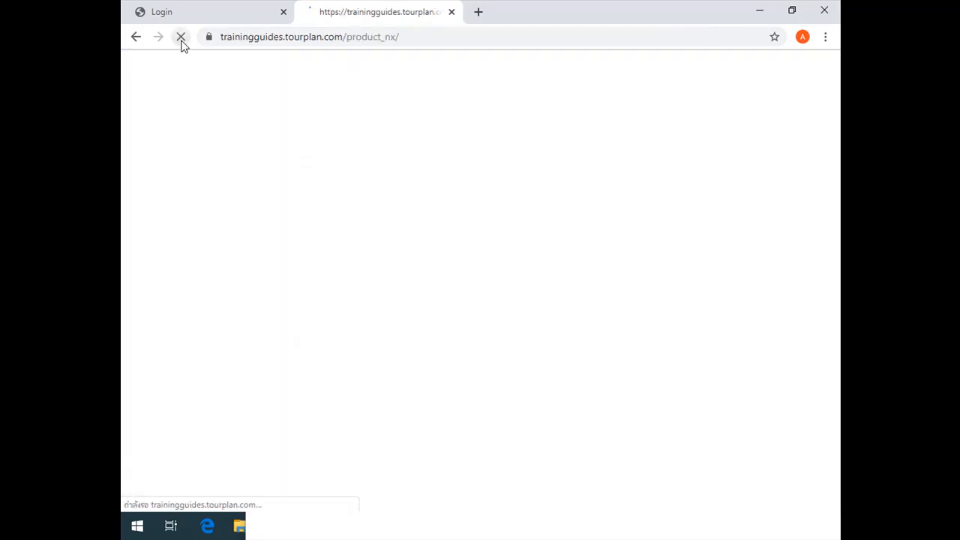
click(136, 37)
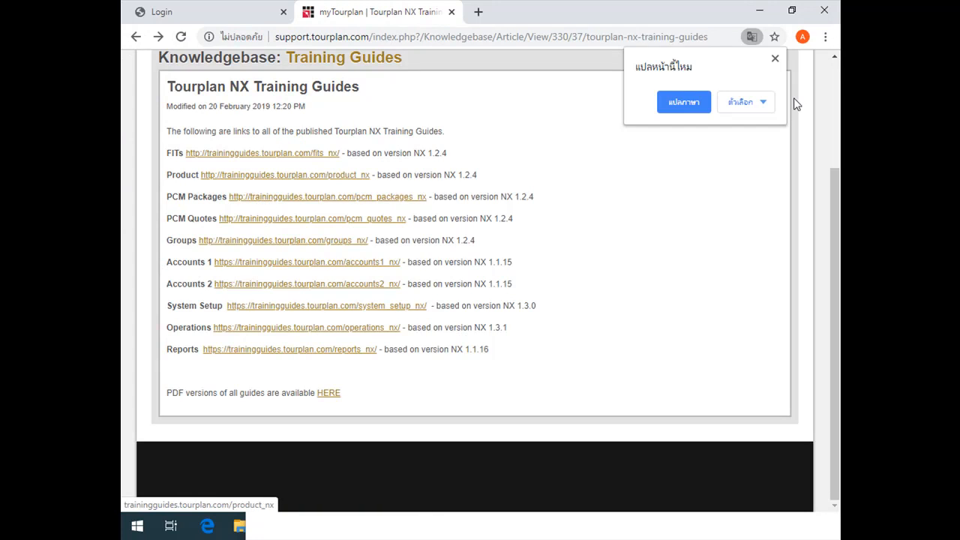
click(687, 202)
middle_click(261, 181)
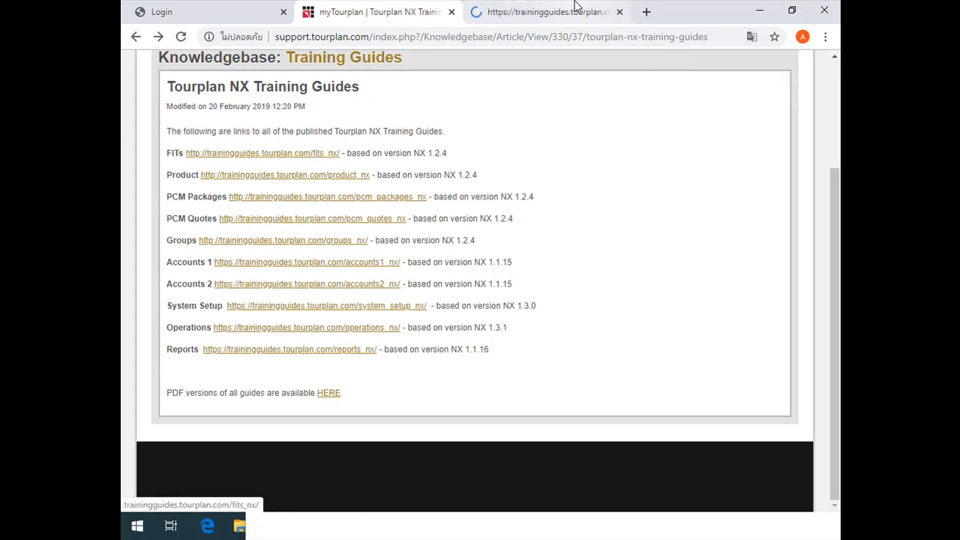
click(579, 9)
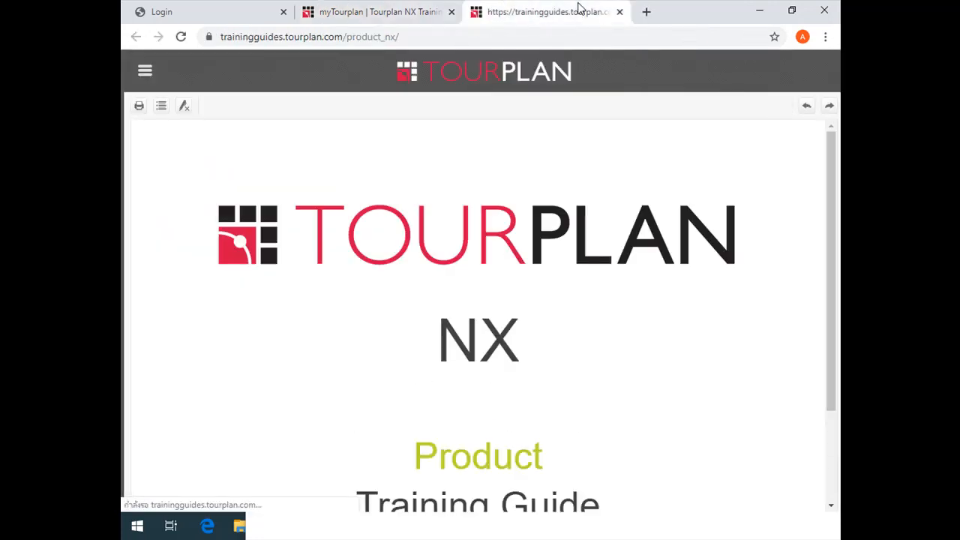
scroll(634, 442, down, 2)
scroll(628, 437, up, 2)
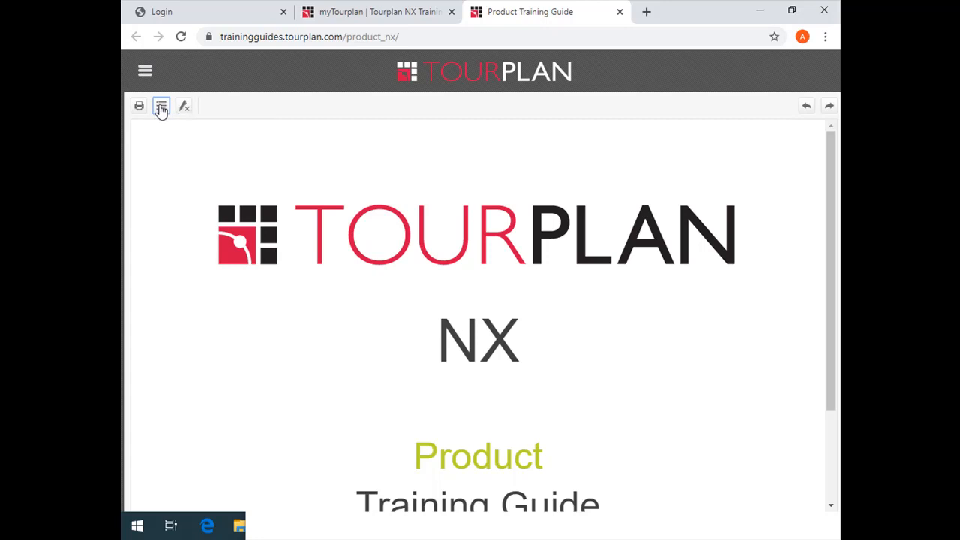
Search the Product training guide's index for "extra" and open the Extras topic
click(145, 72)
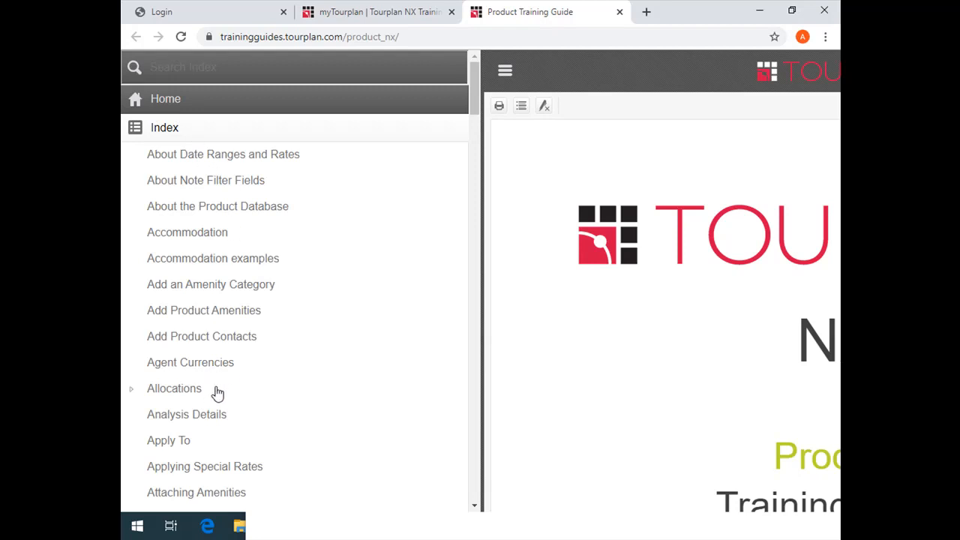
click(203, 68)
text(extra)
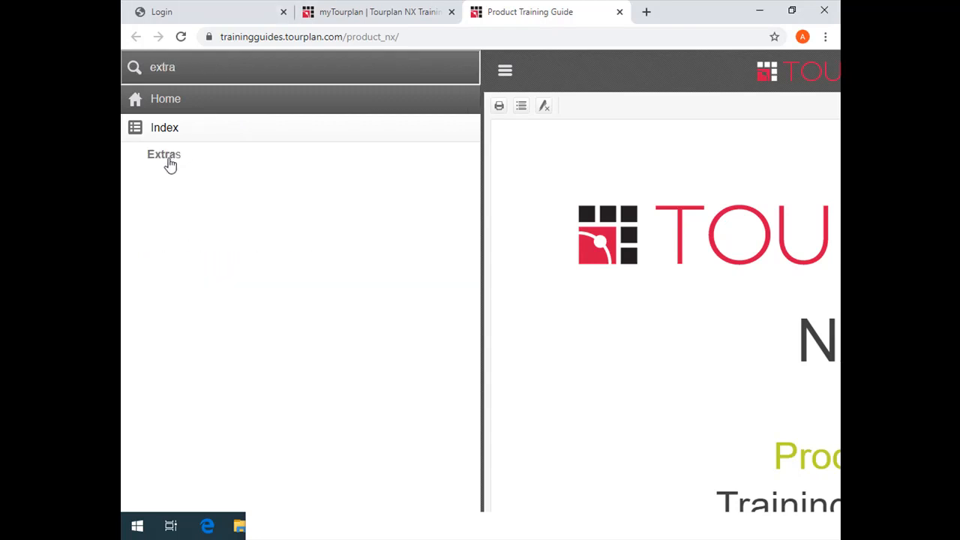
click(169, 162)
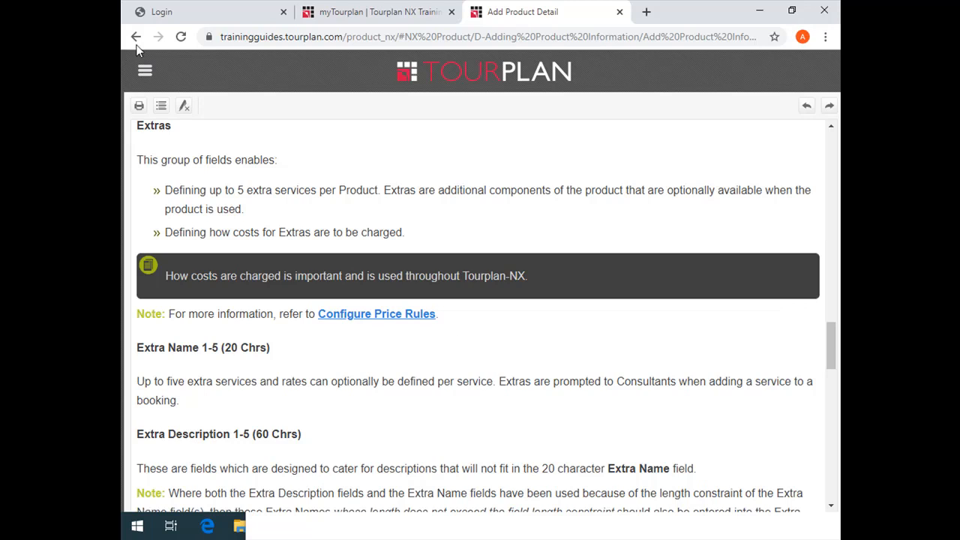
Return to the myTourplan tab and reopen the Training Guides category from the Knowledgebase overview
click(144, 71)
click(424, 11)
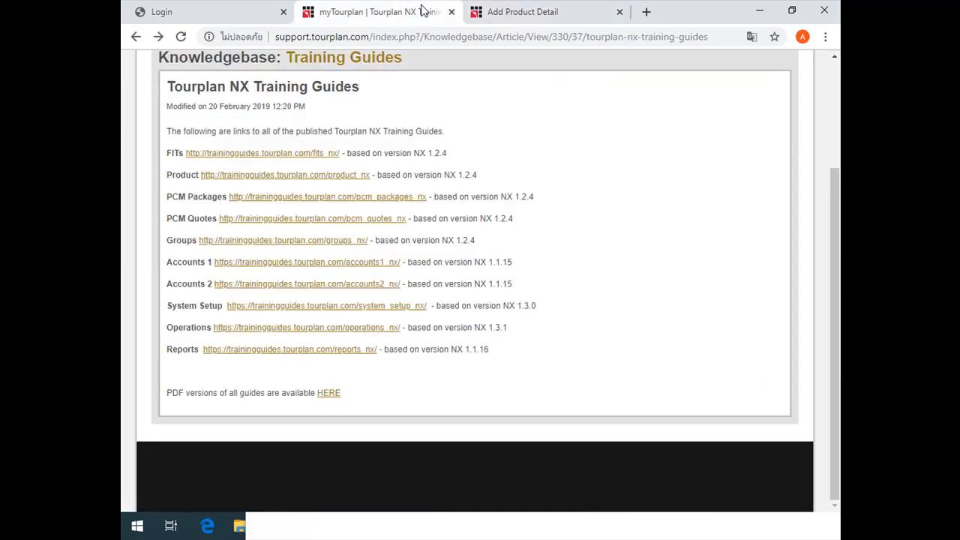
scroll(255, 337, up, 3)
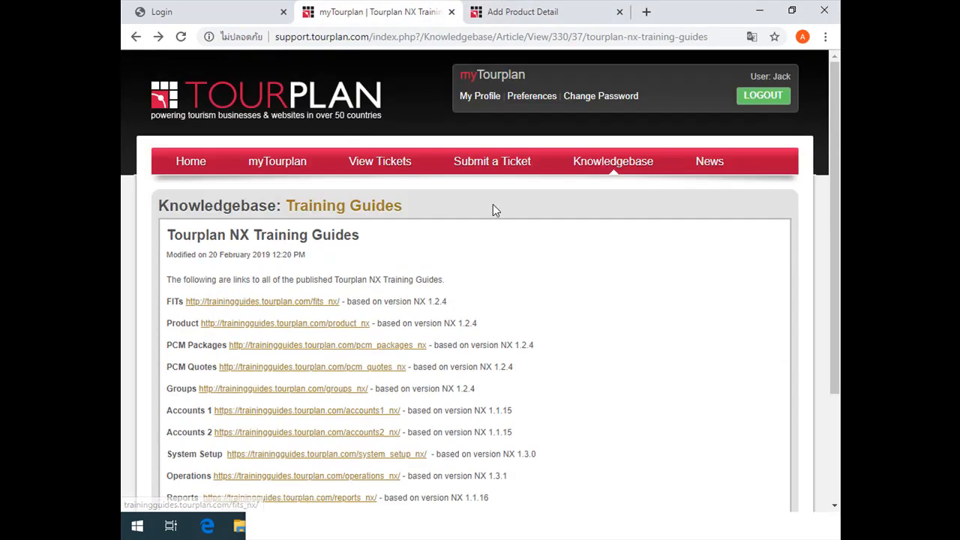
click(603, 171)
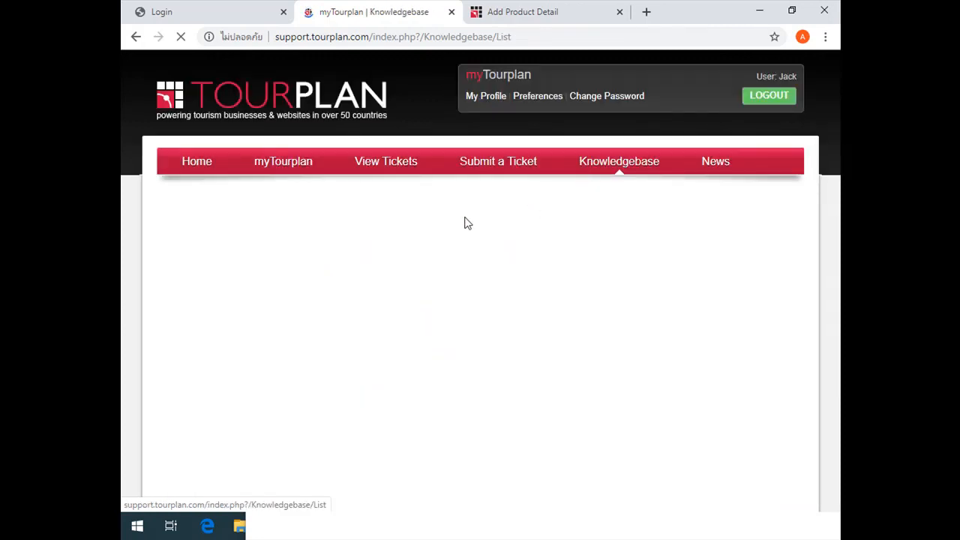
click(445, 247)
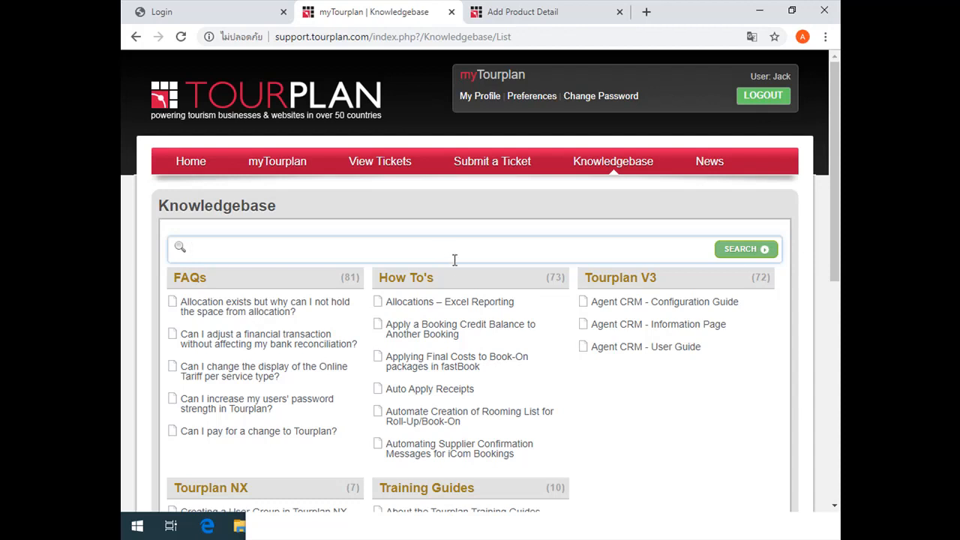
scroll(455, 266, down, 3)
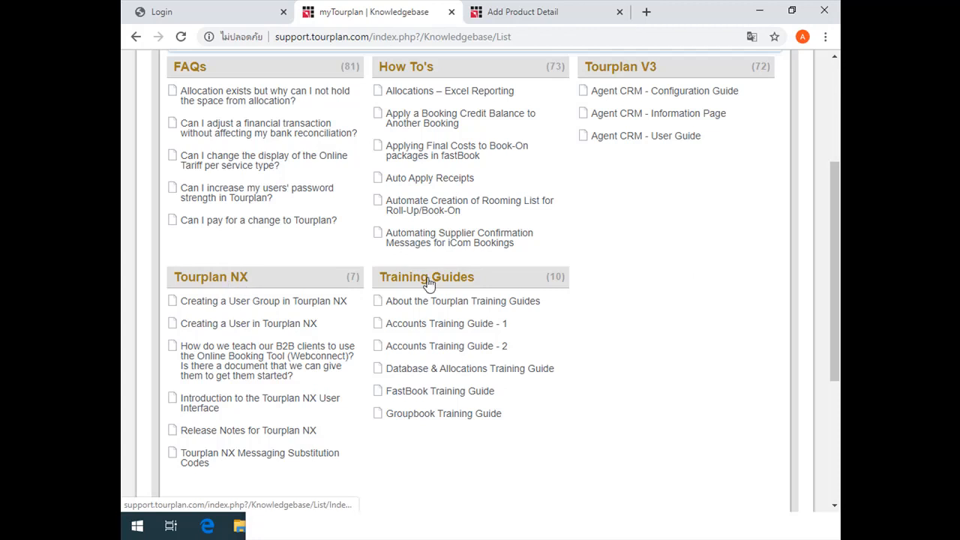
click(428, 283)
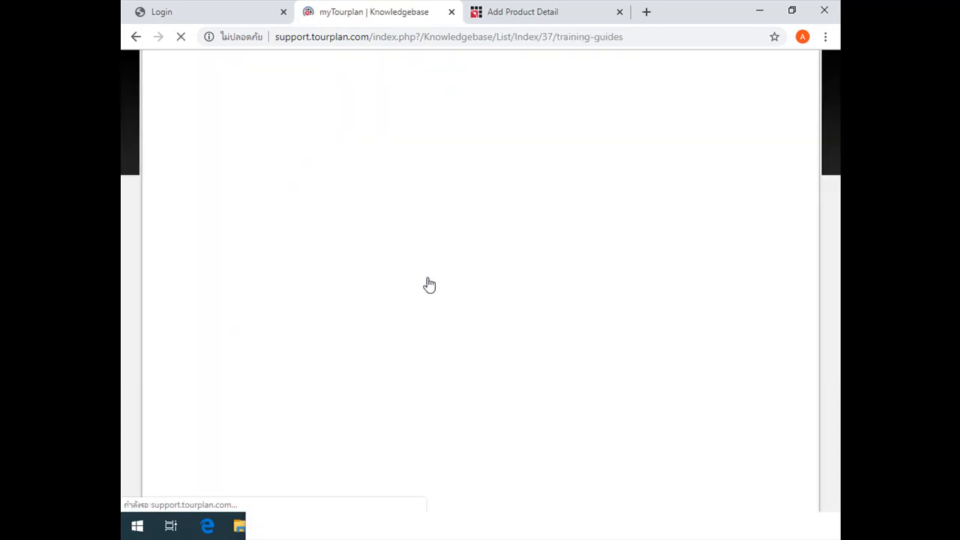
Start a support ticket with the subject "ADSLKFHJASKDFH" and the message "asdflkjhasdlkfjhaskdfhl"
click(467, 171)
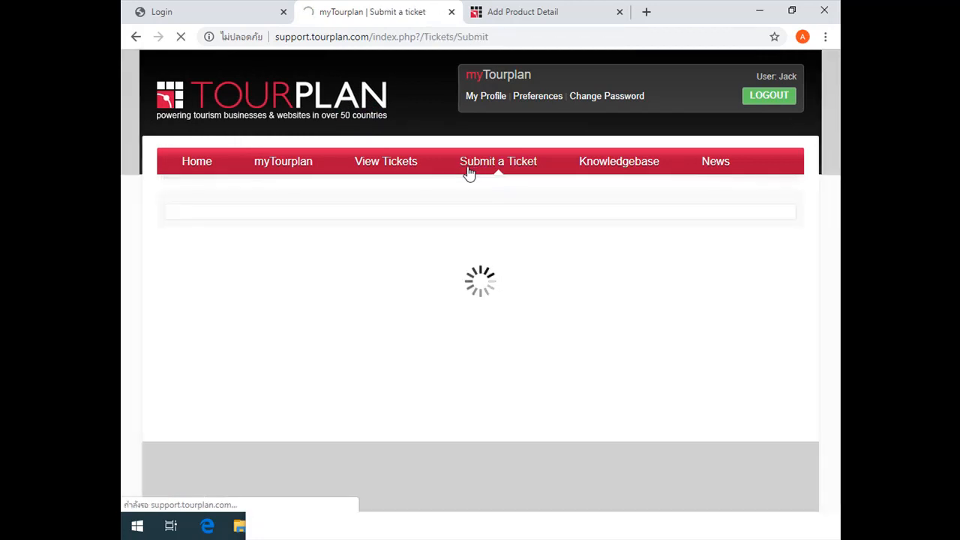
click(402, 268)
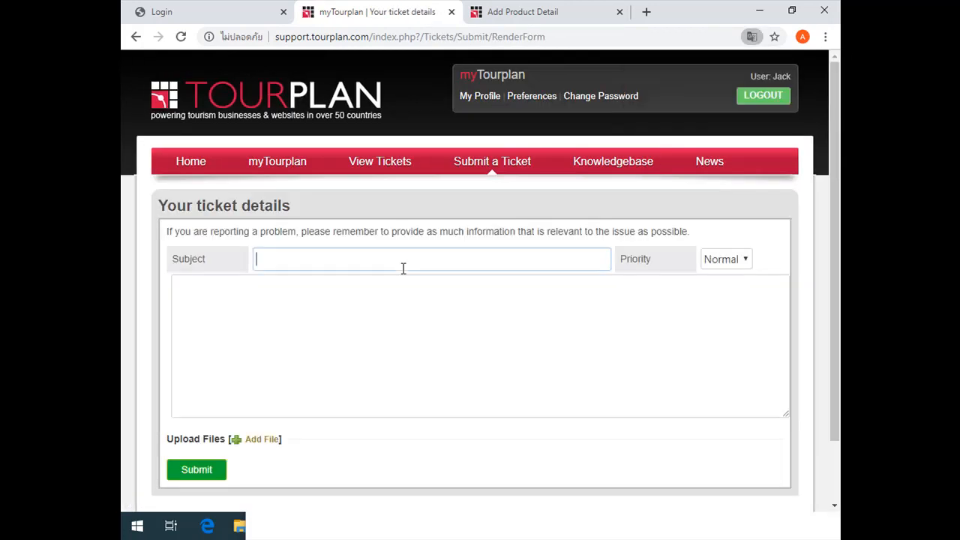
text(ADSLKFHJASKDFH)
click(403, 323)
text(asdflkjhasdlkfjhaskdfhl)
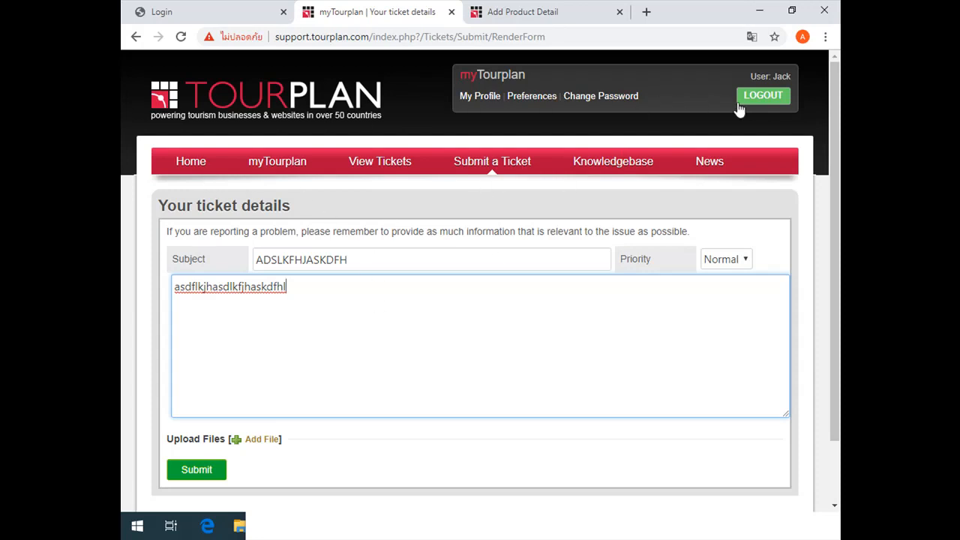
Log out of myTourplan and open the user registration form
click(759, 96)
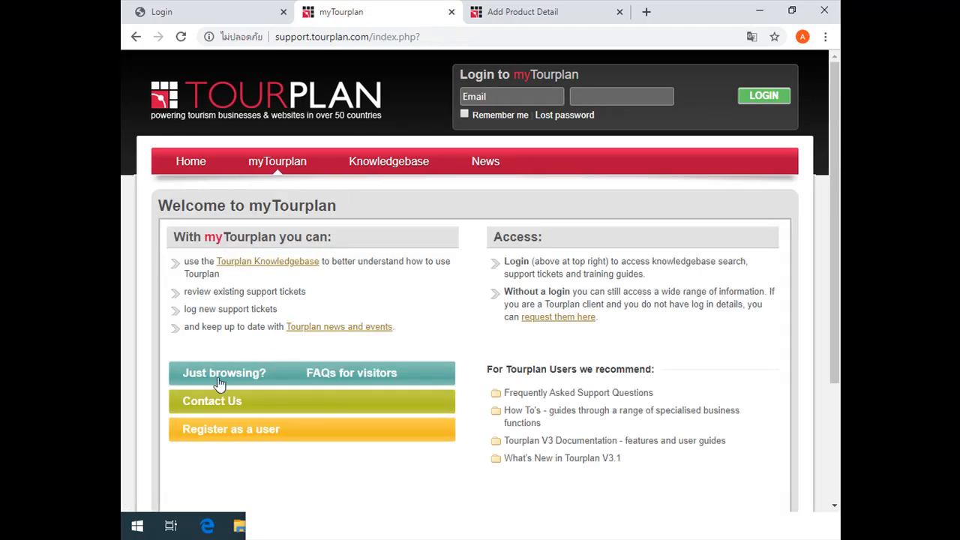
click(233, 436)
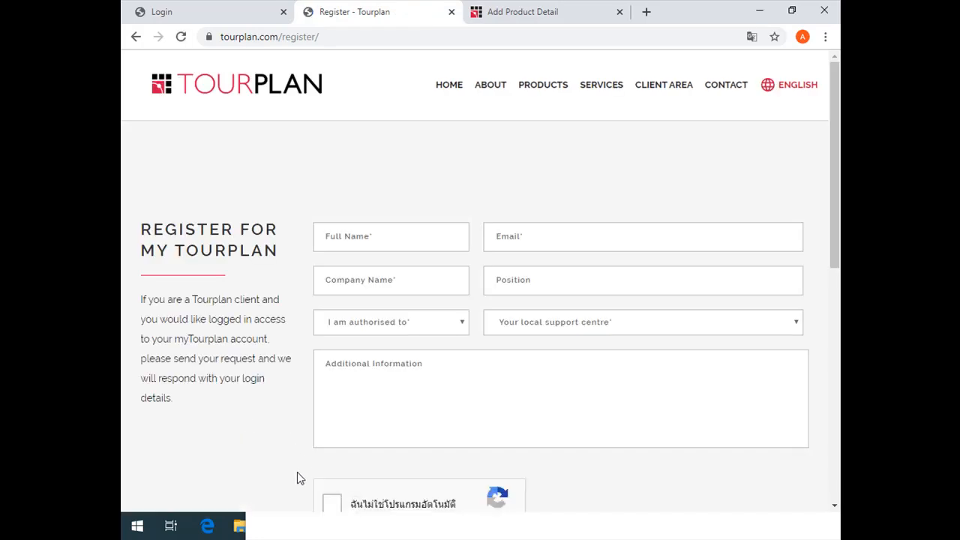
Switch to a blank Notepad note, enter "asia", and set its font size to 22
click(315, 525)
drag(780, 281, 667, 257)
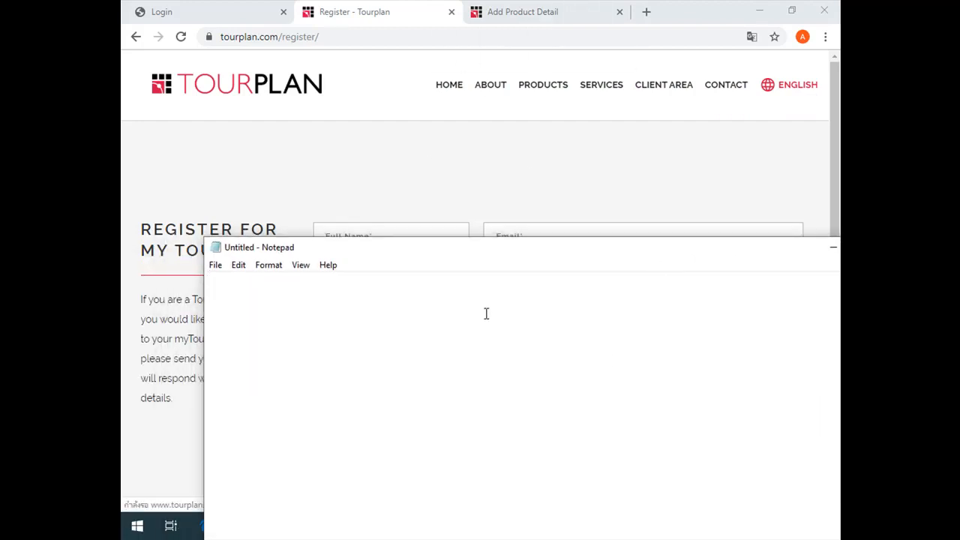
text(asia)
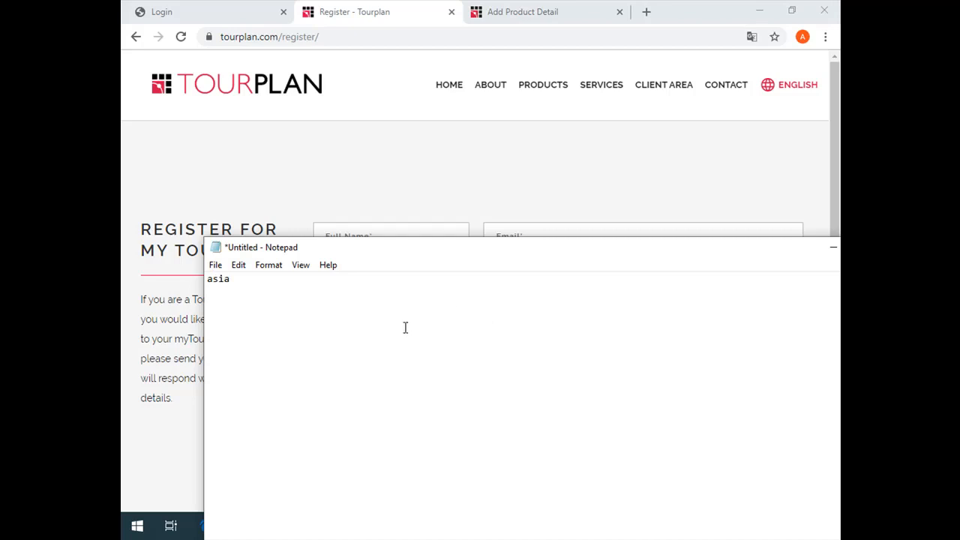
click(268, 267)
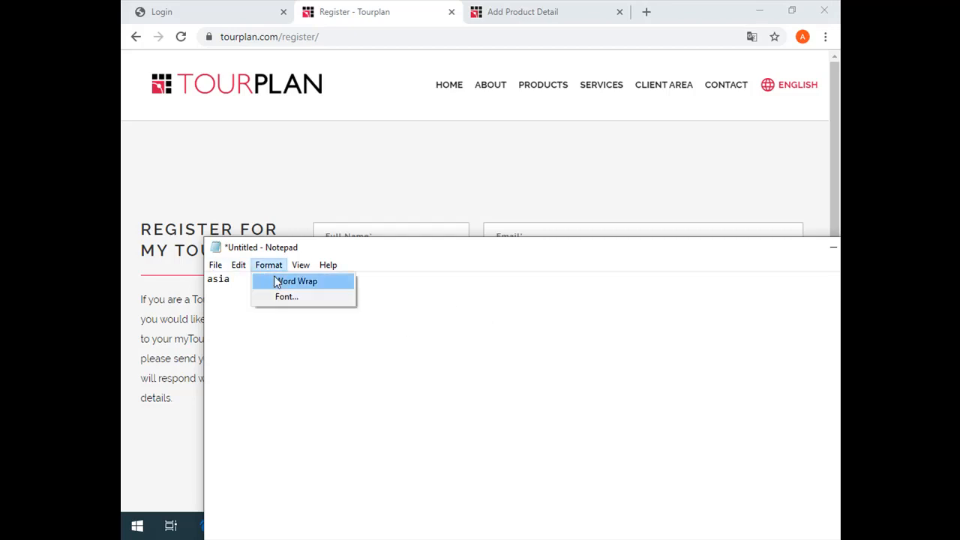
click(286, 295)
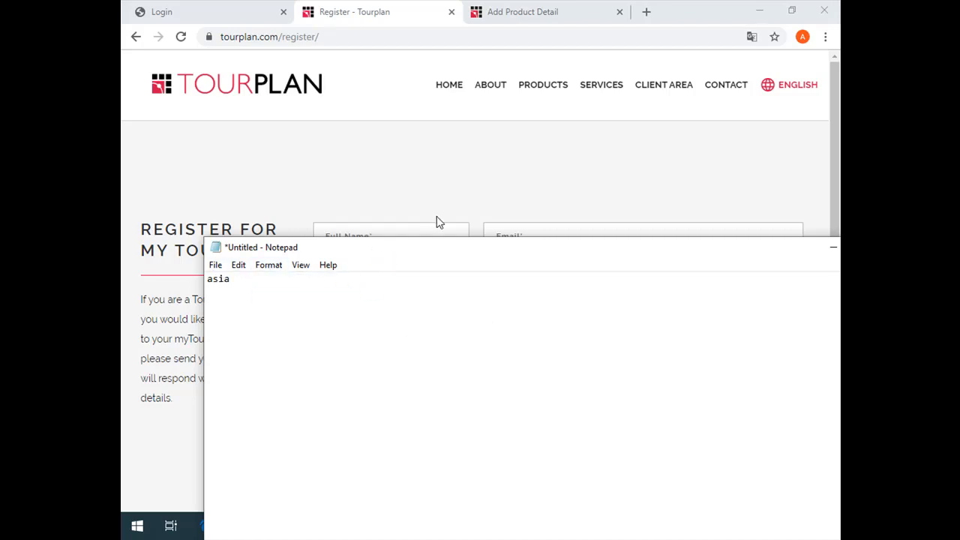
click(479, 300)
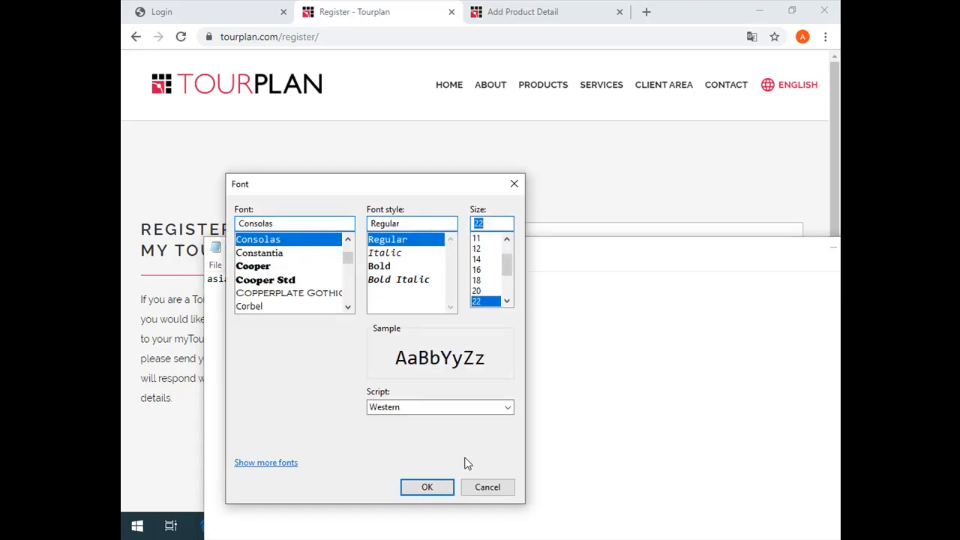
click(442, 486)
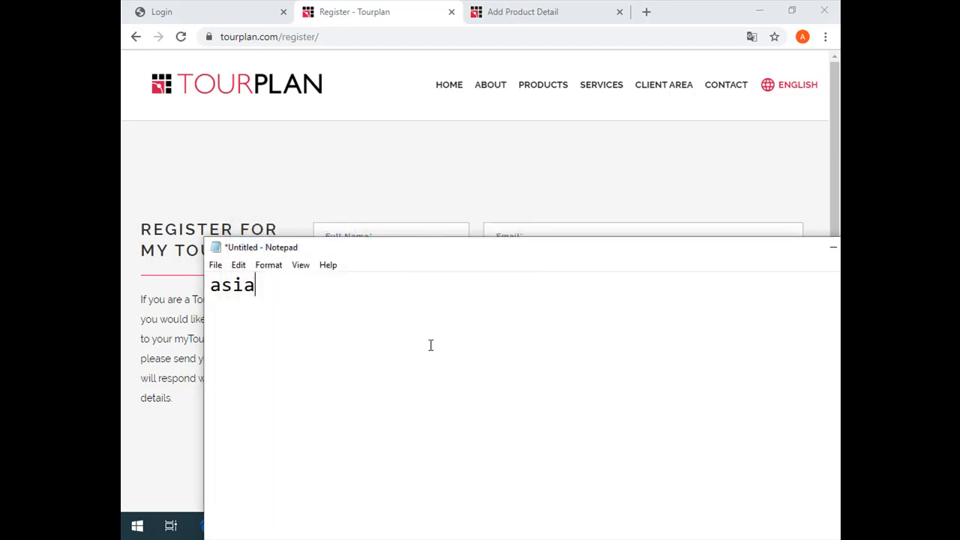
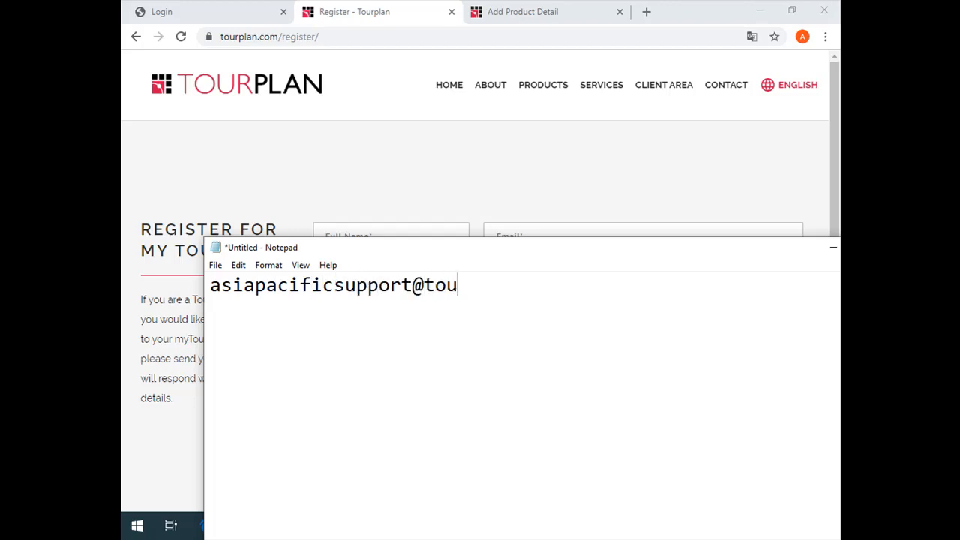
Highlight the support email address in the note, try replacing it with a hyphen, and undo the replacement
click(268, 310)
drag(255, 285, 404, 288)
click(349, 285)
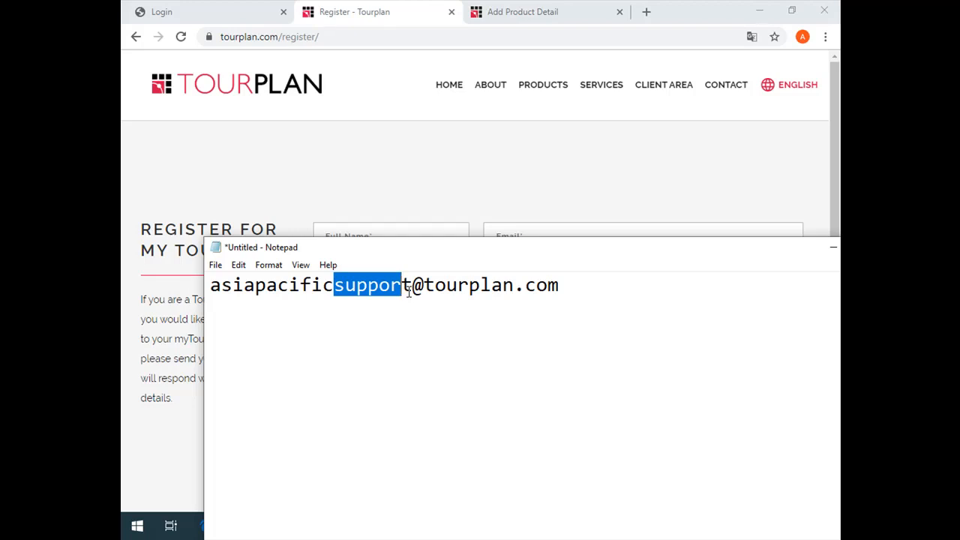
click(465, 326)
drag(585, 298, 168, 291)
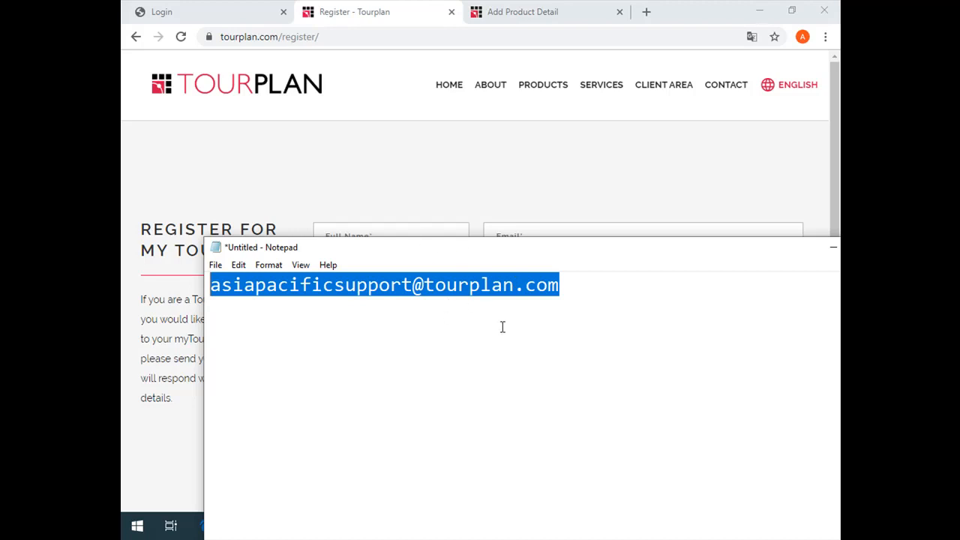
key(ctrl+x)
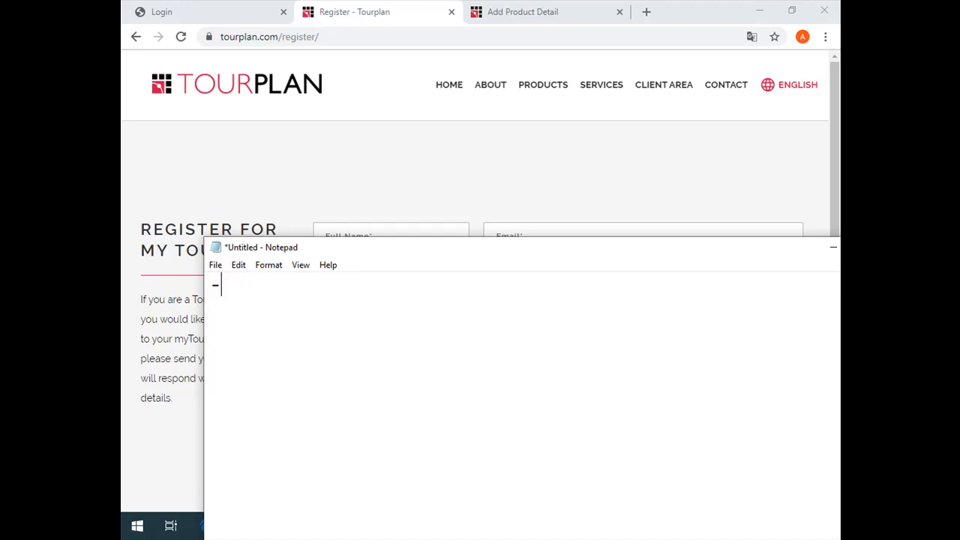
key(ctrl+z)
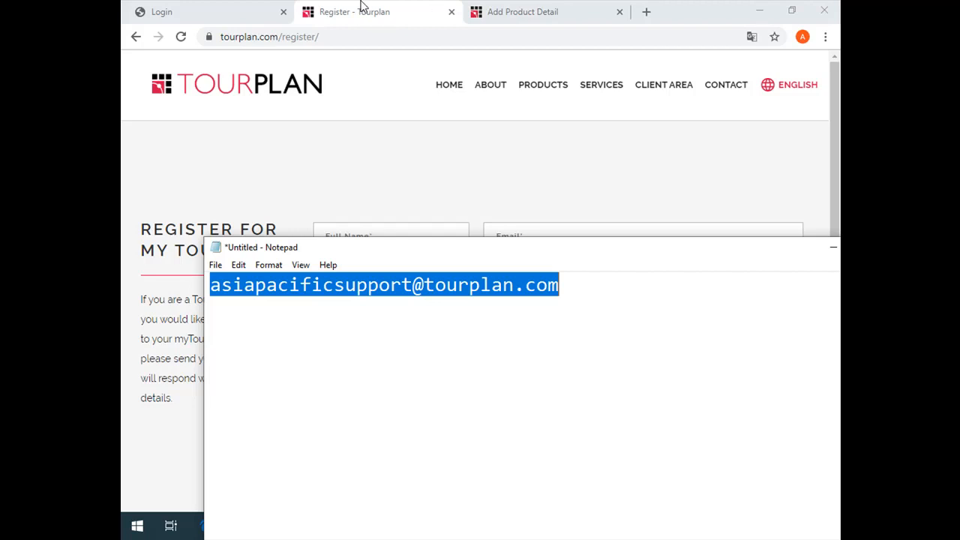
Switch to Tourplan, view the product Service codes in the system's Code Setup, and close Code Setup
click(225, 9)
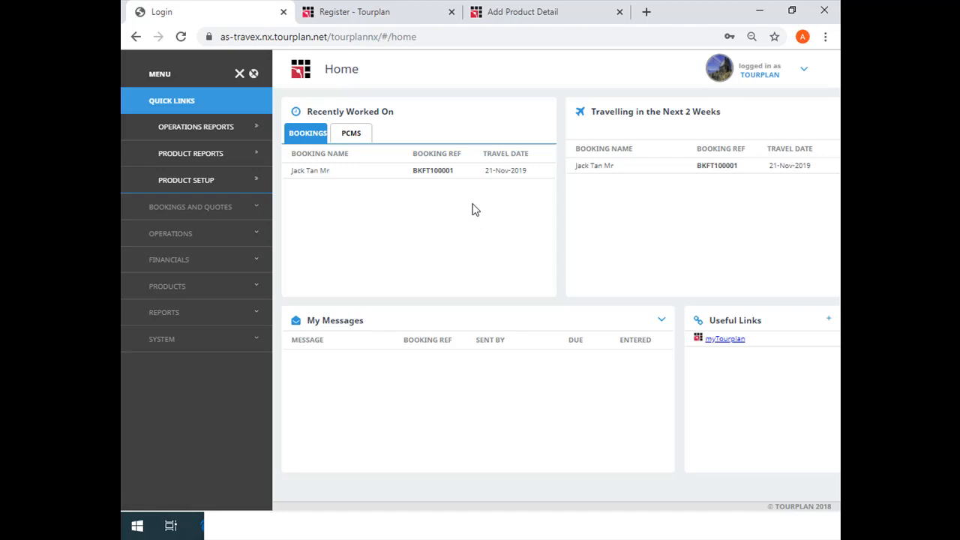
click(210, 339)
click(189, 358)
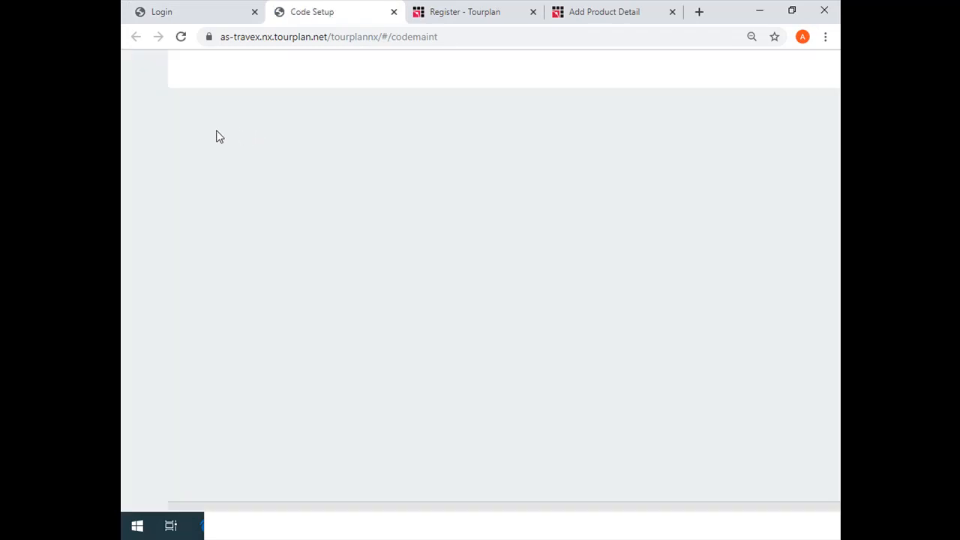
click(194, 132)
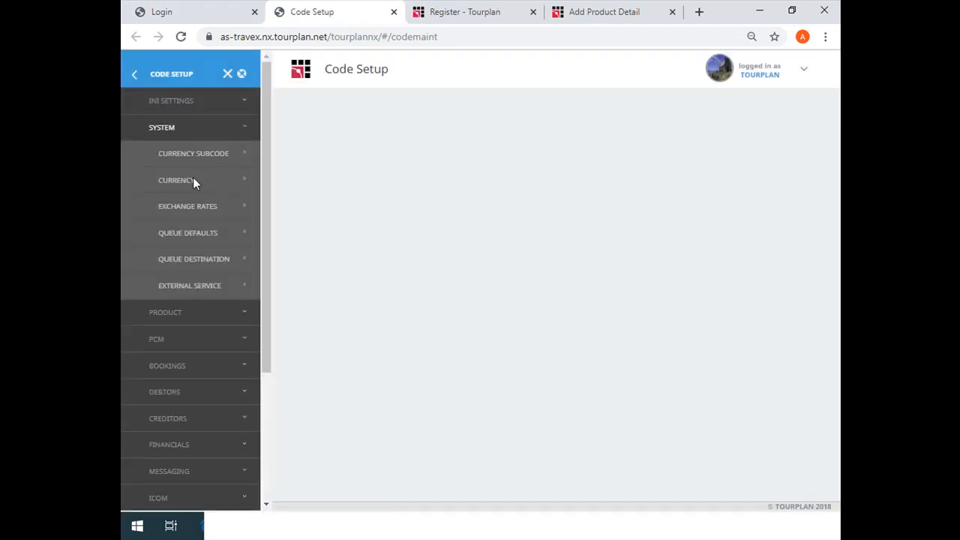
click(192, 180)
click(194, 312)
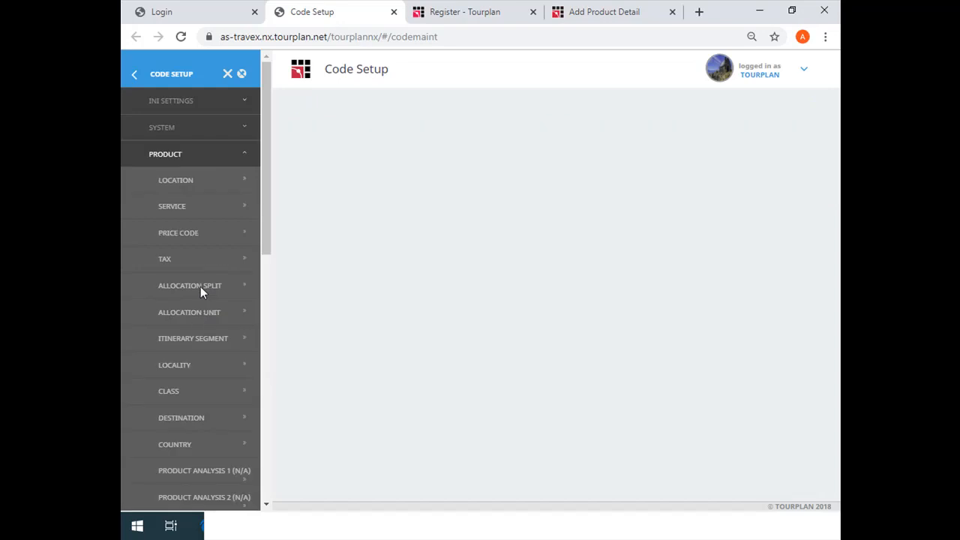
click(186, 207)
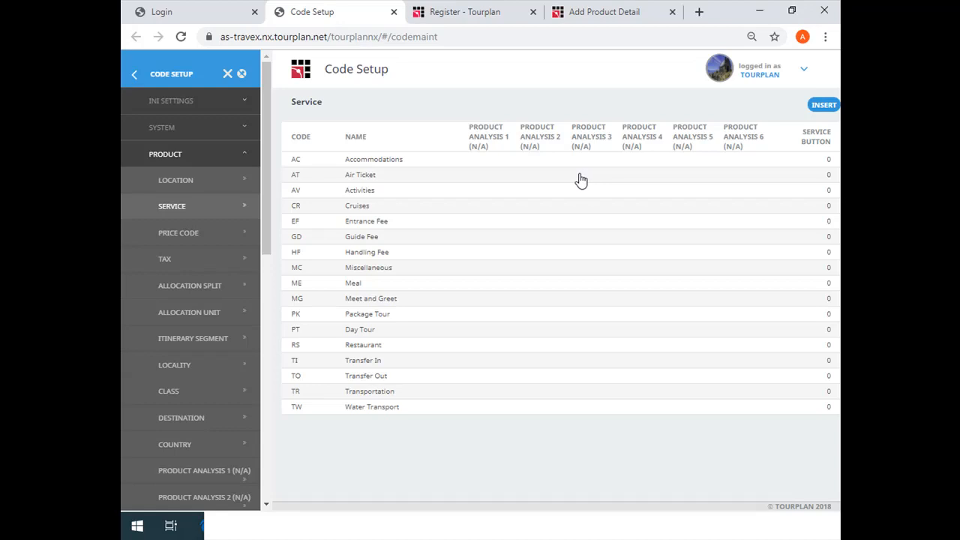
click(393, 12)
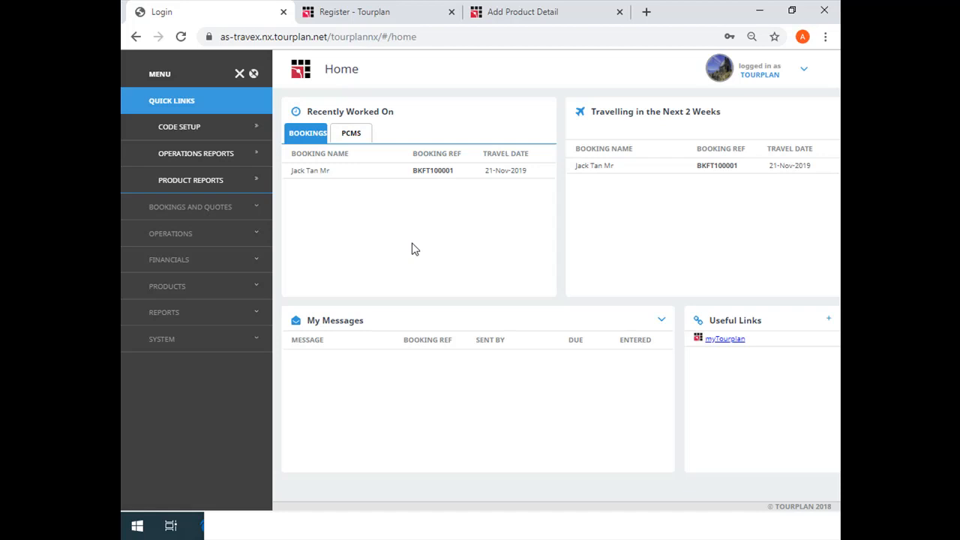
Bring the Notepad note with the support email address back into view and minimise it
click(424, 525)
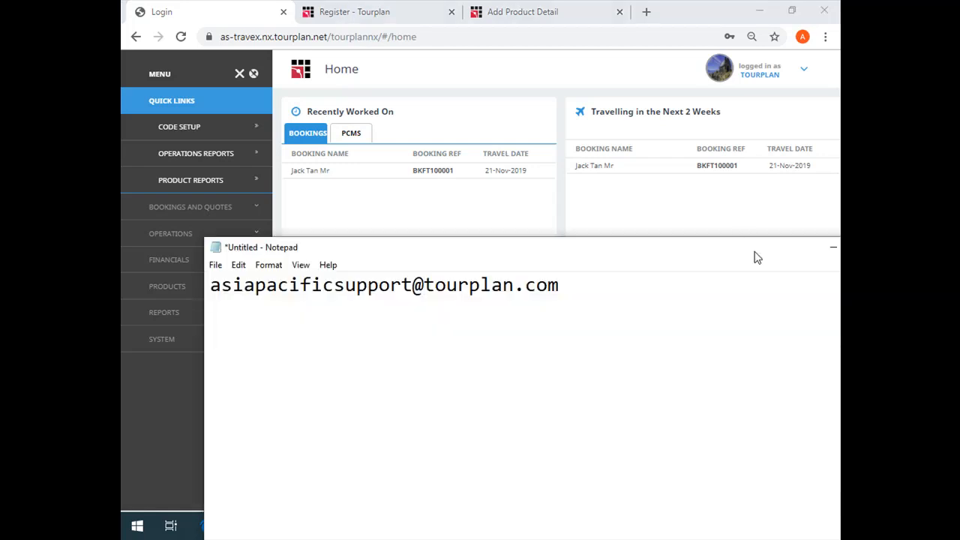
click(831, 249)
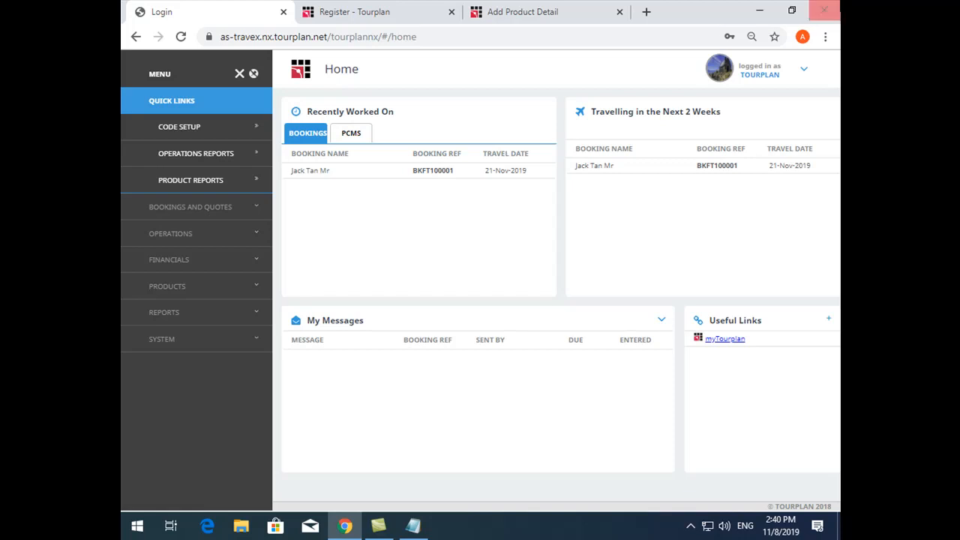
click(690, 526)
click(717, 468)
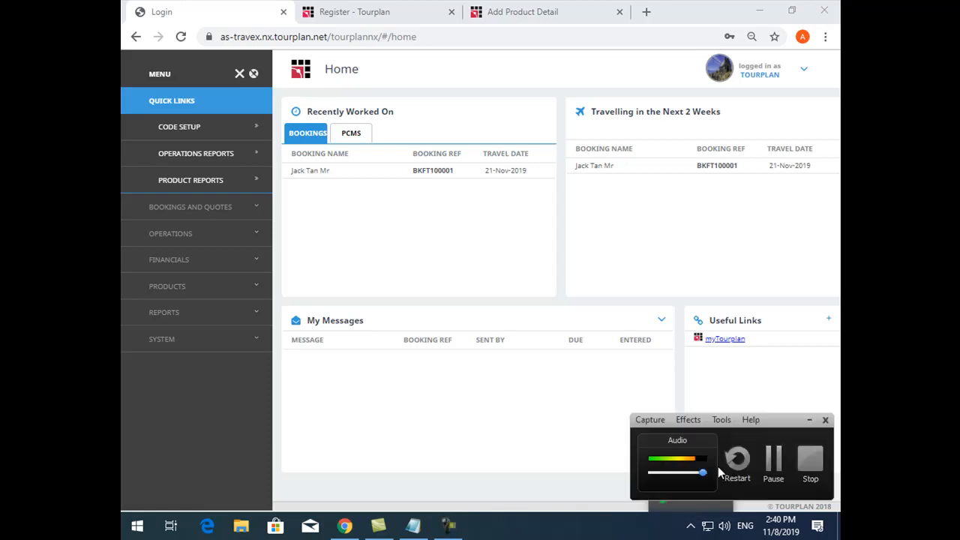